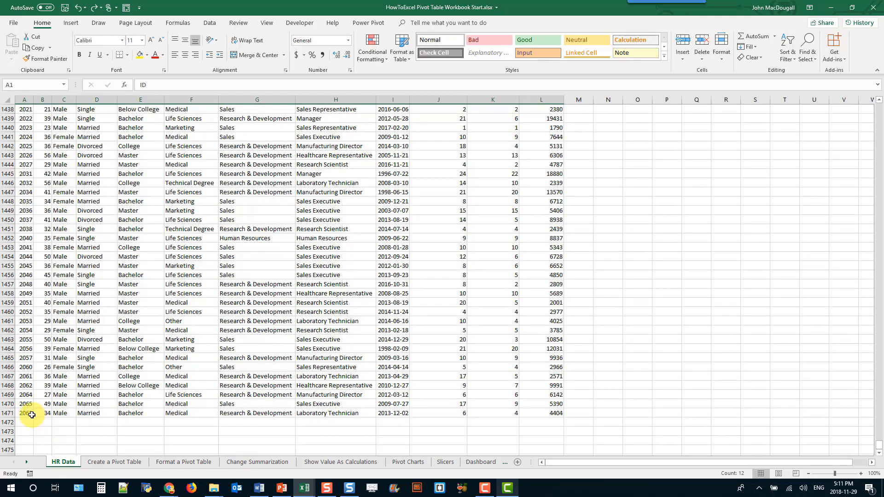
# Go back to the first row of the HR data and select the column headings in A1:L1
pyautogui.moveTo(880, 437); pyautogui.dragTo(879, 107)
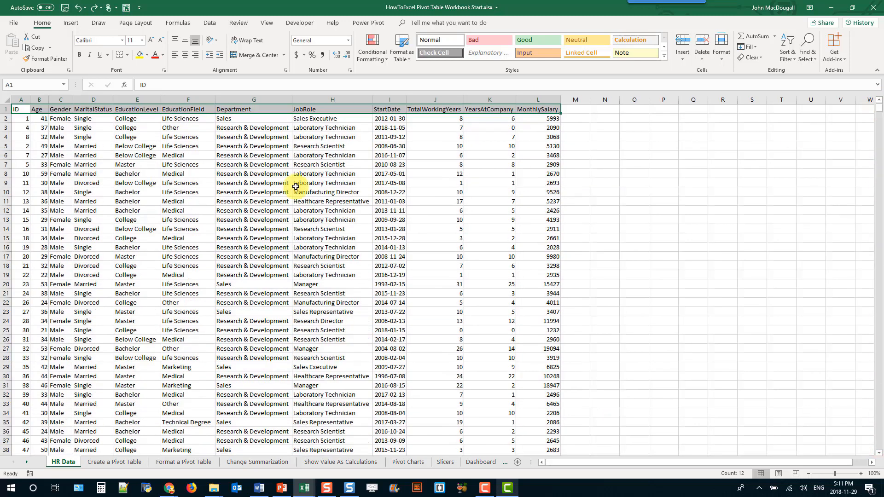
pyautogui.click(25, 110)
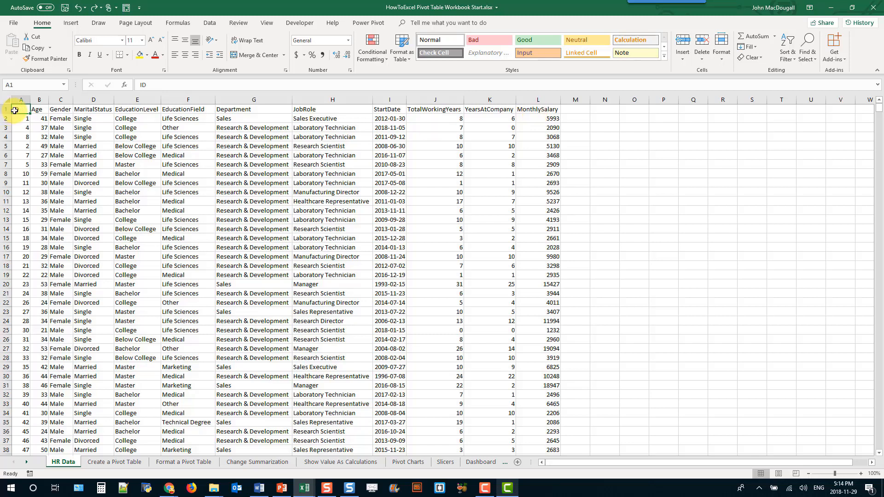
pyautogui.moveTo(16, 109); pyautogui.dragTo(524, 107)
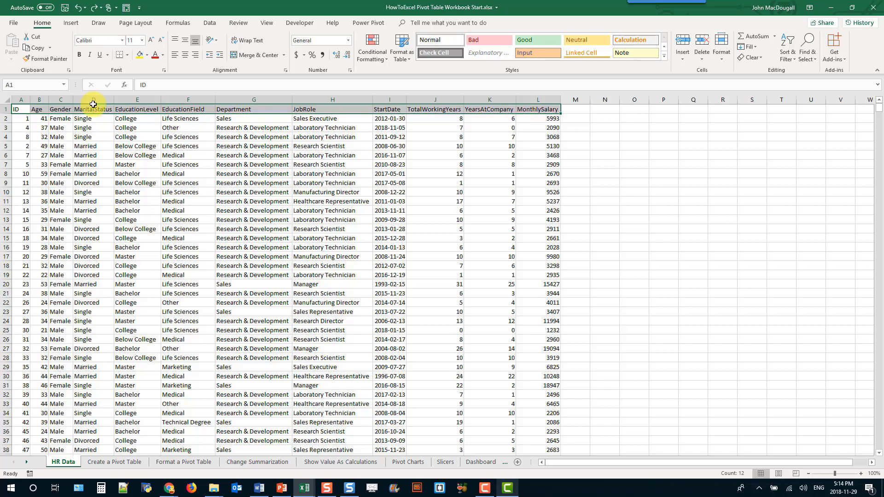
# Insert two blank rows above the column headings in row 1
pyautogui.moveTo(5, 109); pyautogui.dragTo(4, 123)
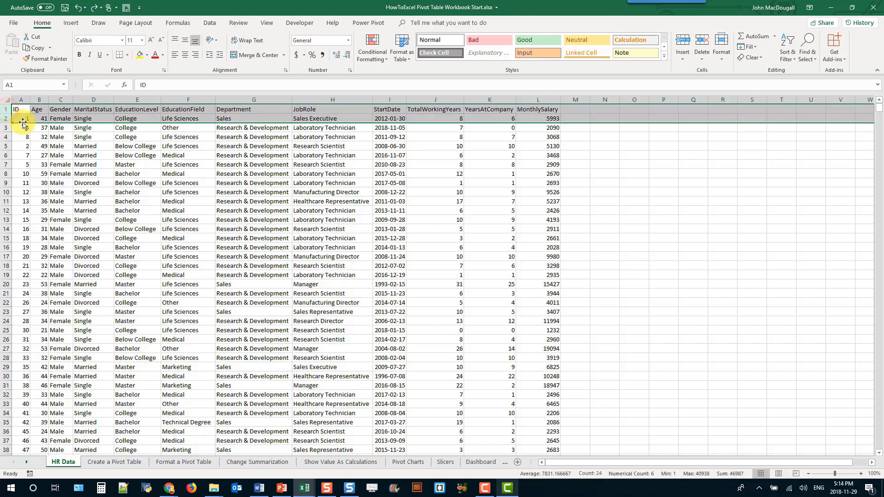
pyautogui.rightClick(26, 121)
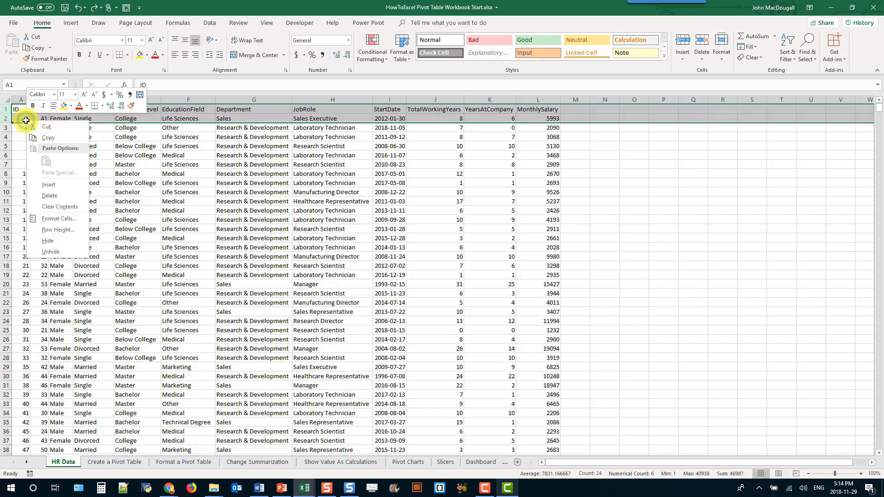
pyautogui.click(46, 185)
pyautogui.click(24, 110)
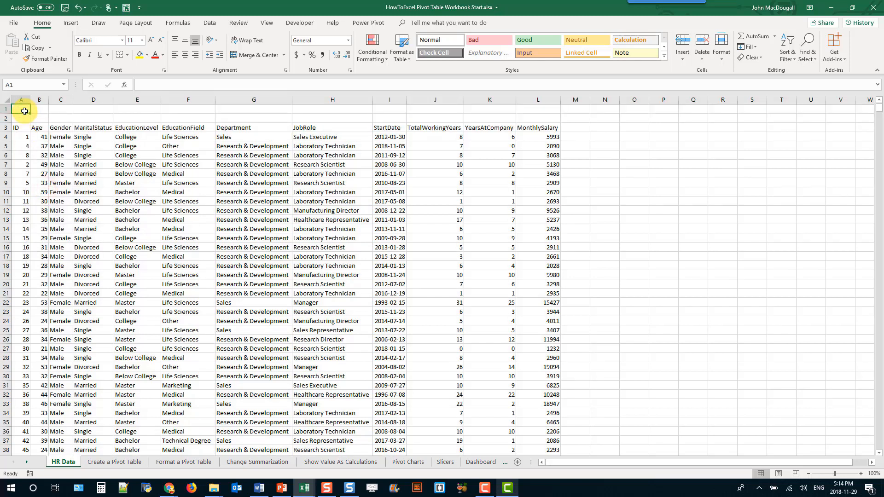
pyautogui.click(22, 131)
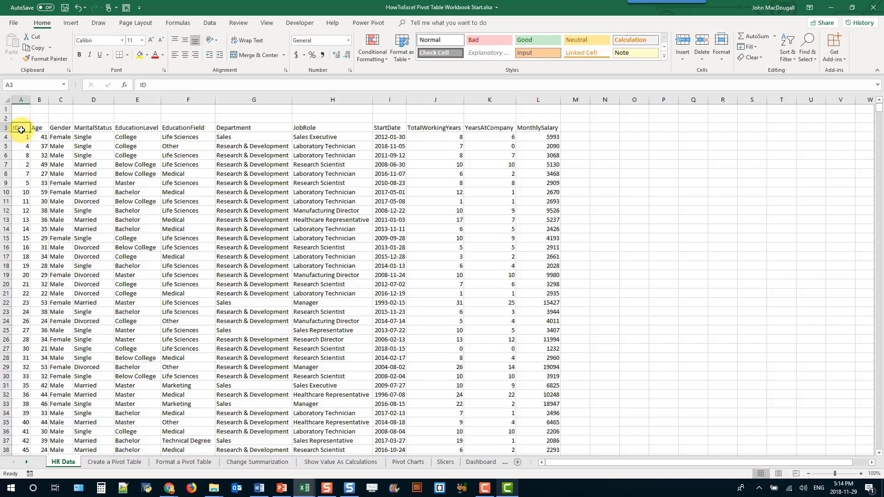
# Delete the two blank rows above the column headings
pyautogui.moveTo(5, 109); pyautogui.dragTo(5, 118)
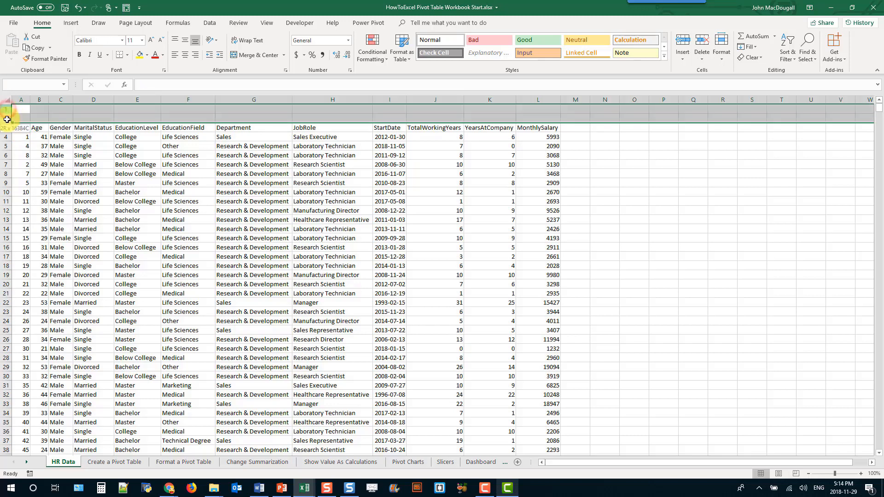
pyautogui.rightClick(4, 119)
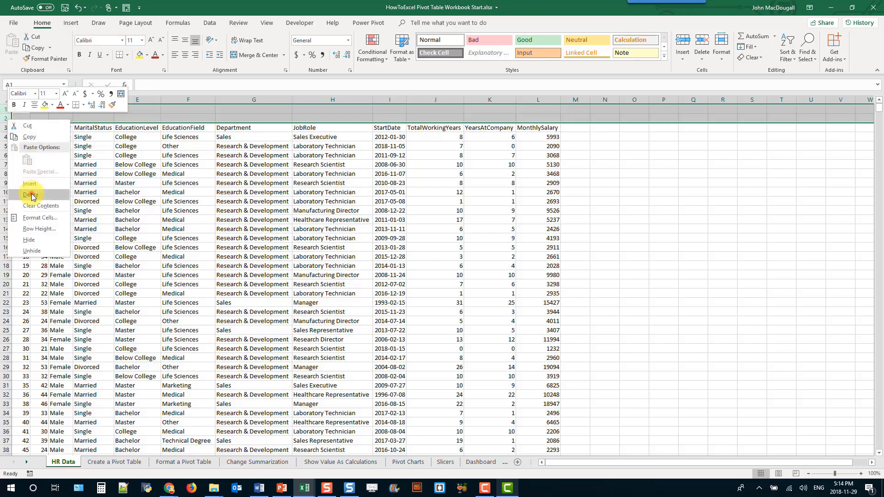
pyautogui.click(32, 193)
# Clear the JobRole heading in H1 and undo the deletion
pyautogui.click(41, 109)
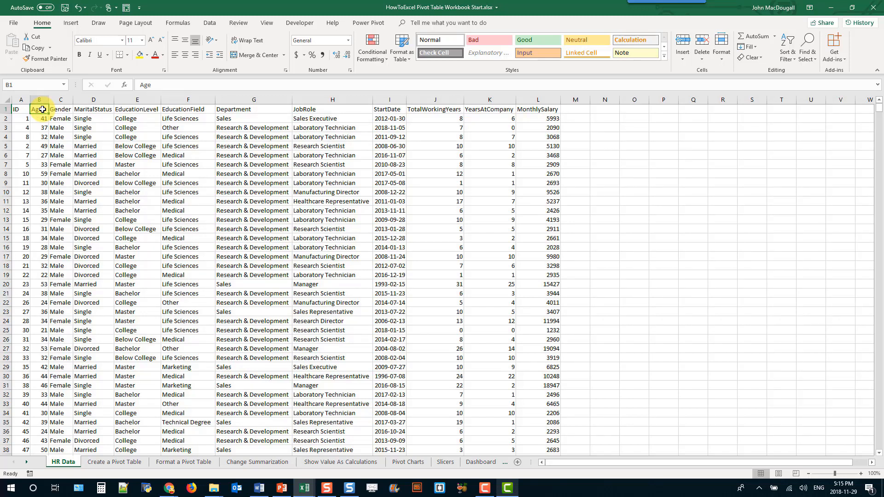
pyautogui.click(365, 110)
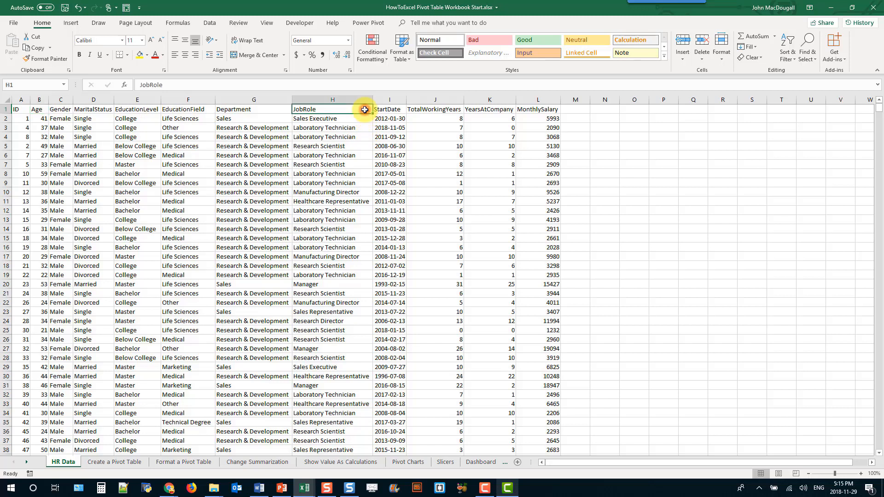
pyautogui.press('Delete')
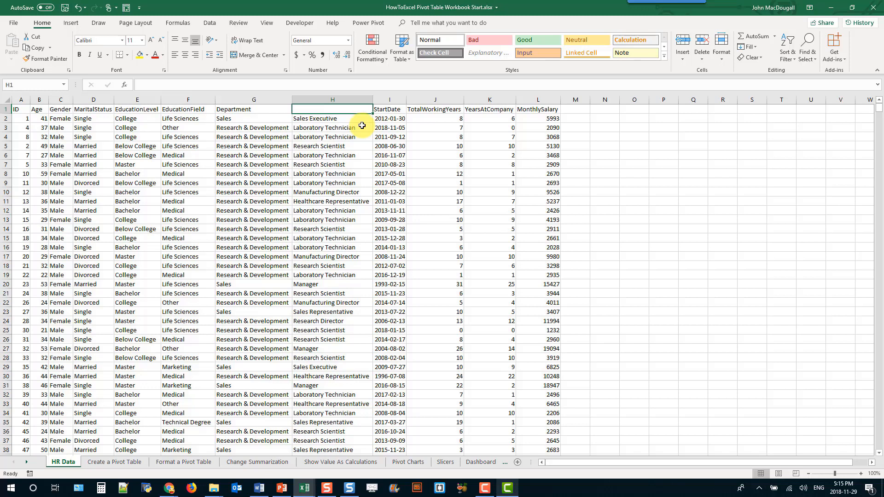
pyautogui.hotkey('ctrl', 'z')
# Insert a blank column between the Department and JobRole columns
pyautogui.click(357, 96)
pyautogui.rightClick(357, 97)
pyautogui.click(368, 162)
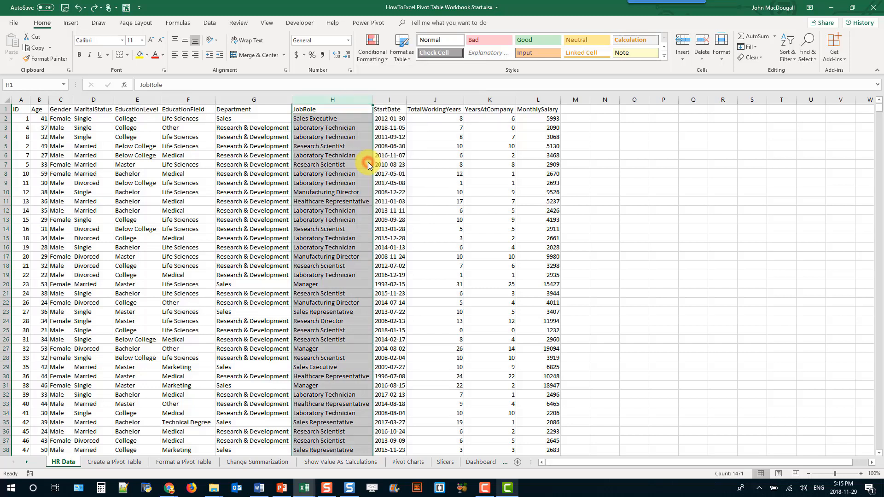
pyautogui.click(342, 136)
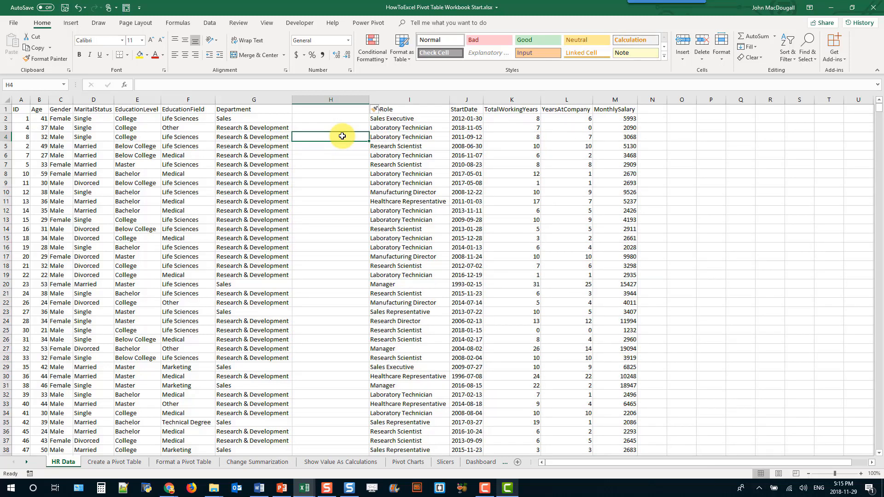
# Delete the blank column H between Department and JobRole
pyautogui.click(343, 98)
pyautogui.rightClick(344, 99)
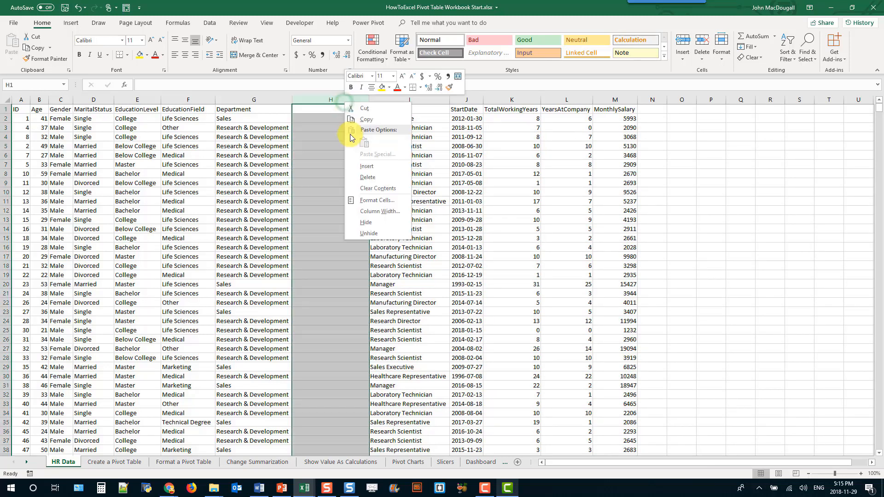
pyautogui.click(358, 177)
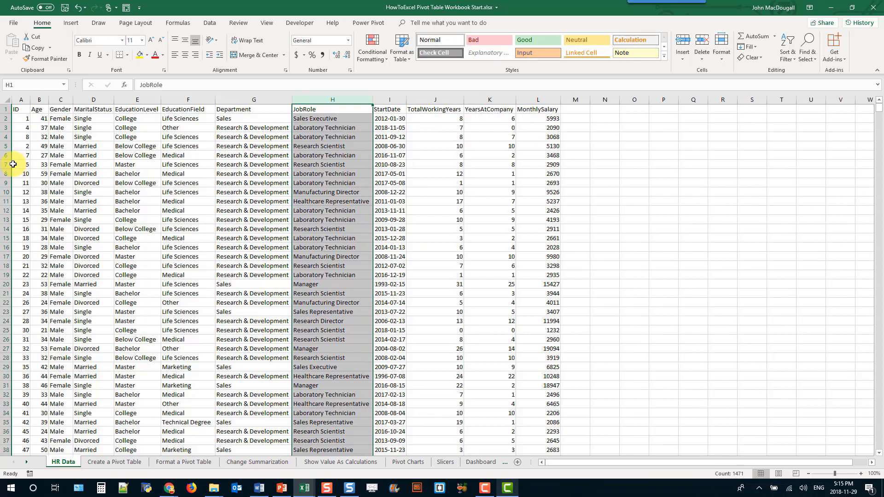
# Insert a blank row above row 7, within the employee records
pyautogui.click(13, 164)
pyautogui.rightClick(12, 165)
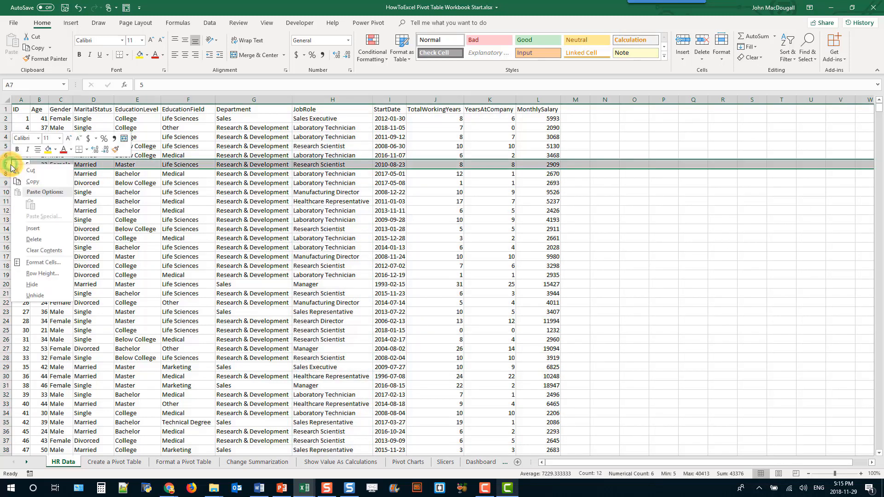
pyautogui.click(35, 228)
pyautogui.click(137, 182)
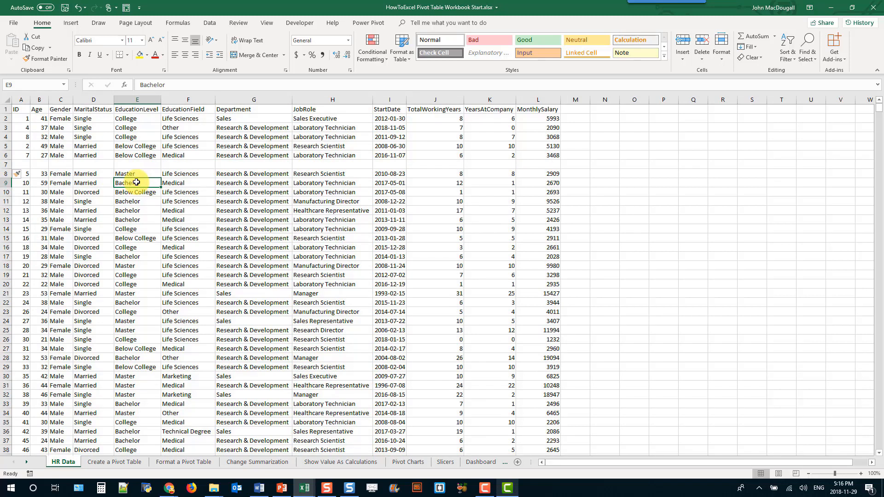
# Delete the blank row 7 from the employee records
pyautogui.click(8, 165)
pyautogui.rightClick(7, 165)
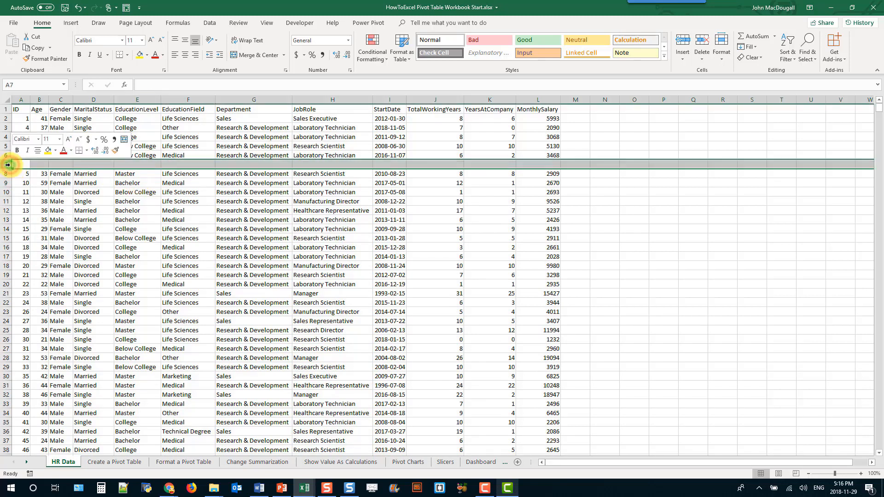
pyautogui.click(33, 240)
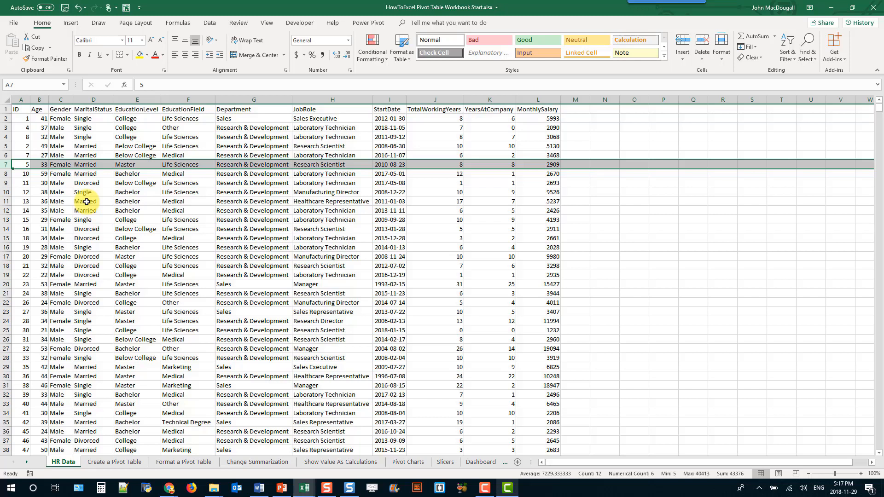
# Insert a blank row above row 8 of the employee records
pyautogui.click(5, 175)
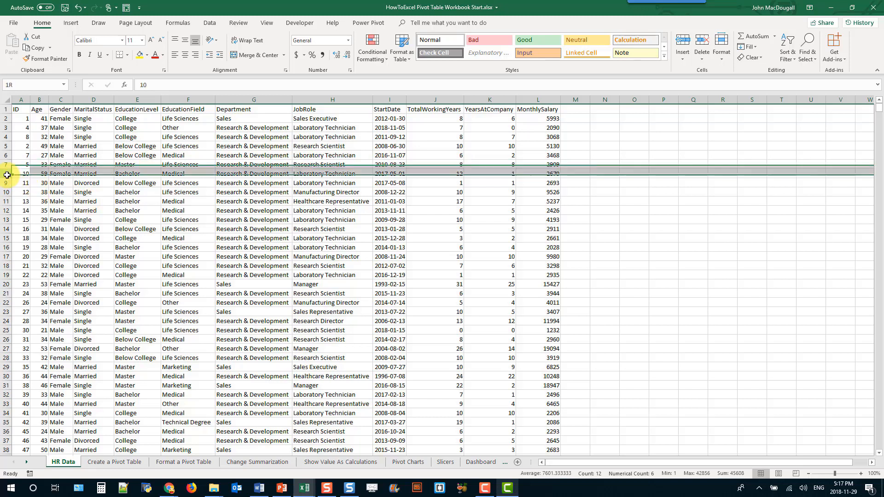
pyautogui.rightClick(5, 174)
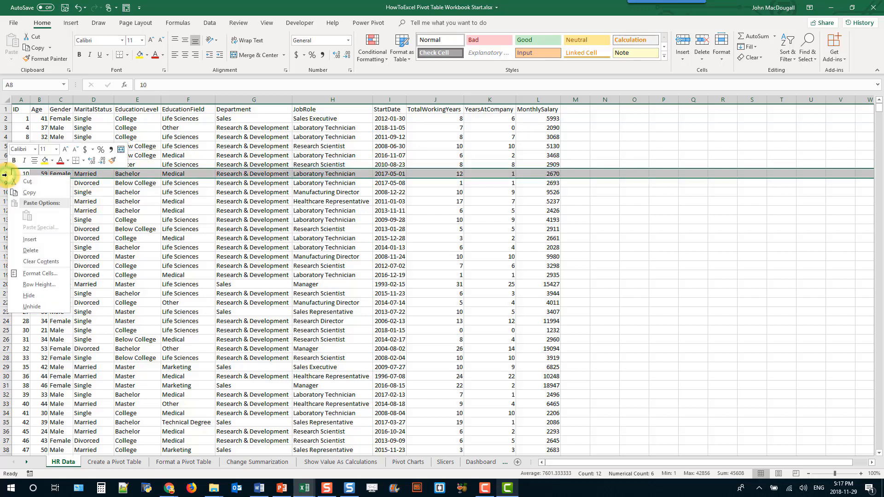
pyautogui.click(28, 236)
# Add a MonthlySalary subtotal in L8 with =SUM(L2:L7) and compare it with the salaries it covers
pyautogui.click(529, 172)
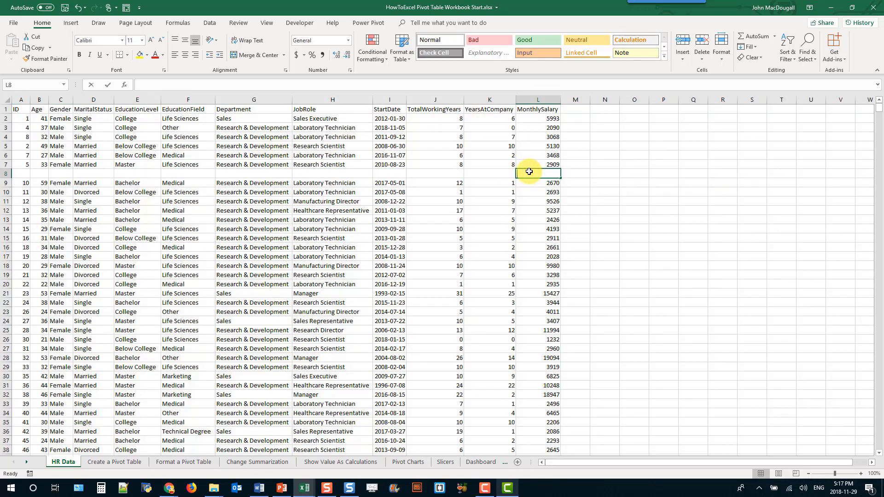
pyautogui.hotkey('alt', '=')
pyautogui.press('Return')
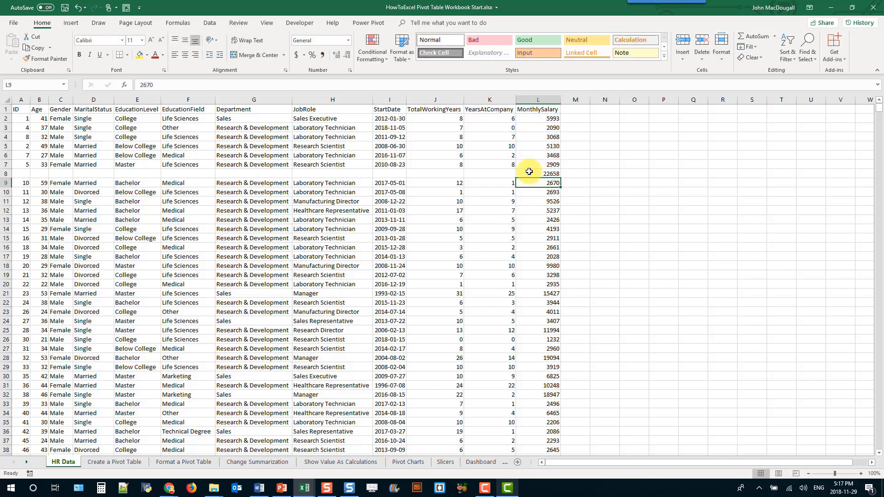
pyautogui.click(530, 173)
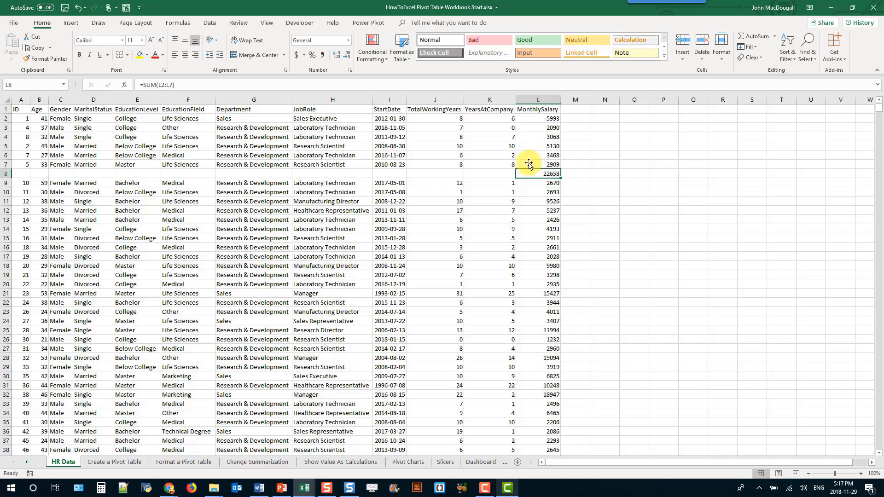
pyautogui.moveTo(537, 119); pyautogui.dragTo(533, 162)
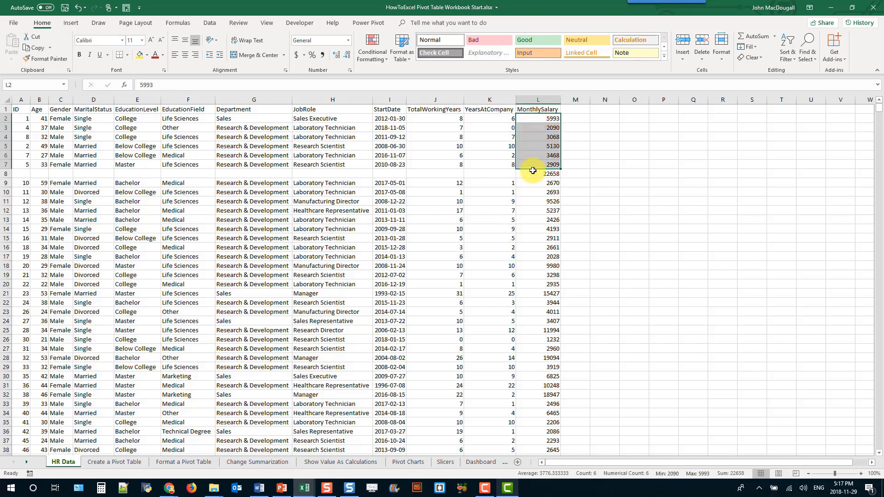
pyautogui.click(533, 173)
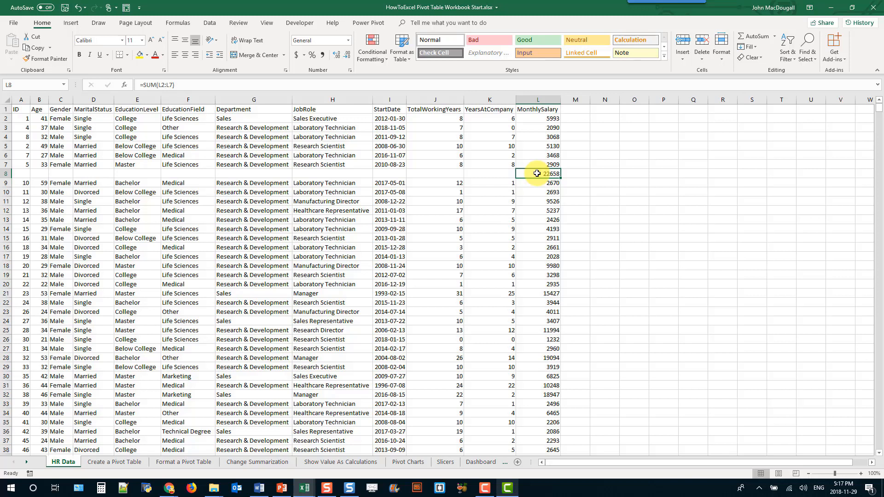
# Delete row 8 containing the MonthlySalary subtotal
pyautogui.rightClick(3, 173)
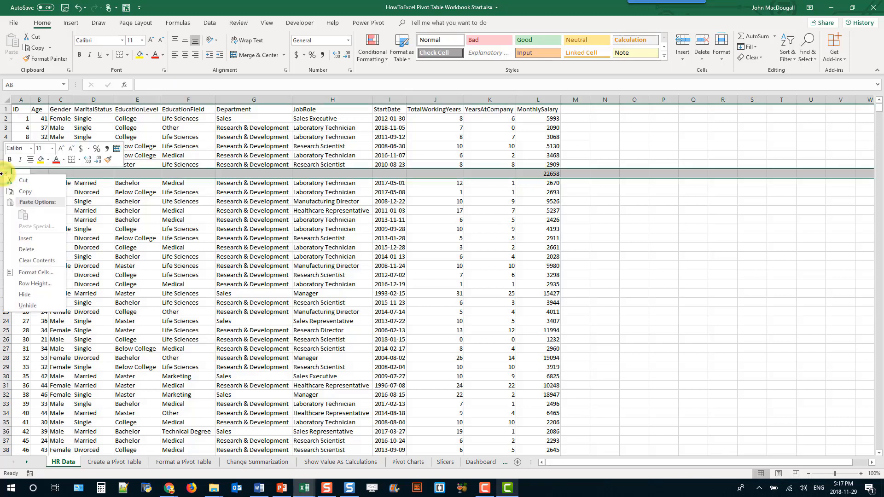
pyautogui.click(26, 249)
pyautogui.click(118, 207)
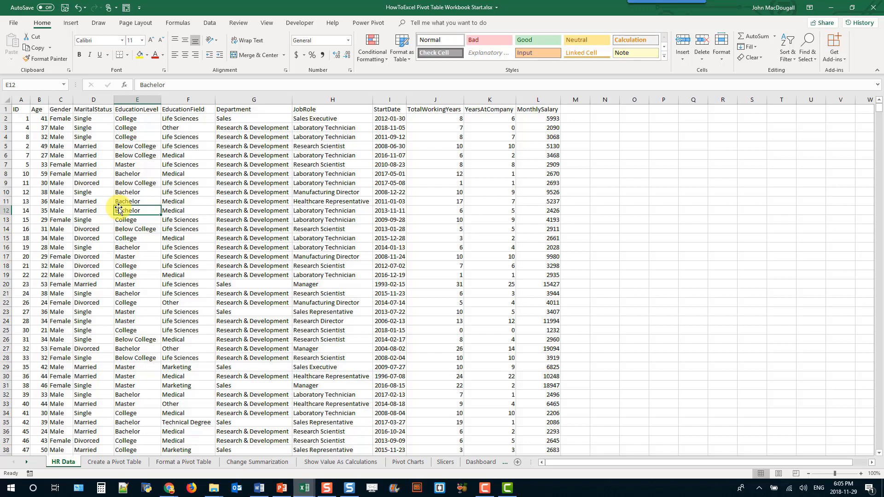
# Highlight the employee record in A12:L12 and select the JobRole heading in H1
pyautogui.moveTo(24, 212); pyautogui.dragTo(545, 208)
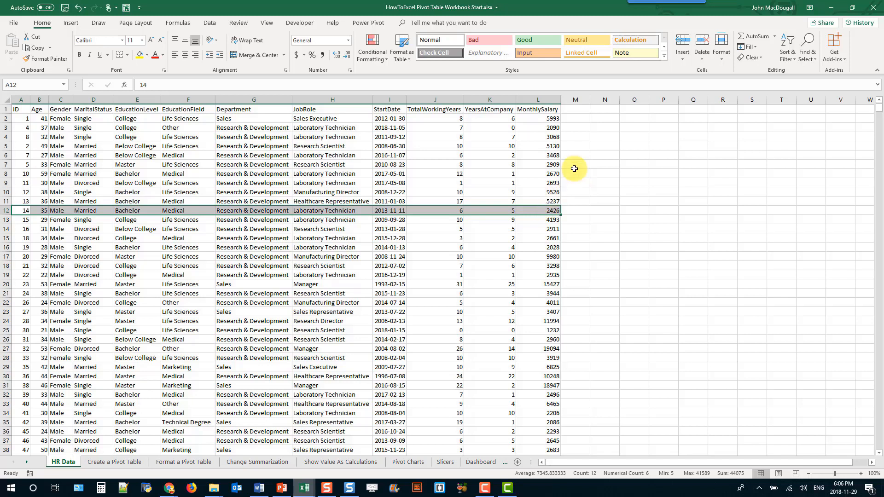
pyautogui.click(345, 111)
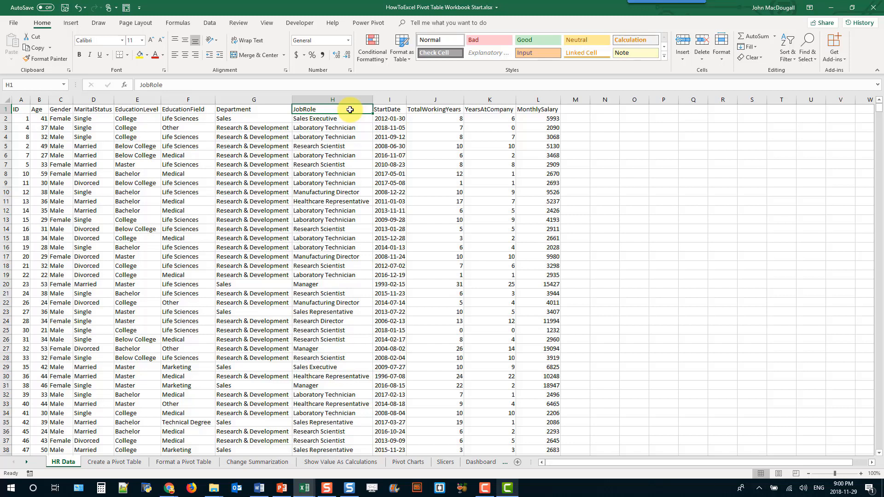
# Convert the HR data range A1:L1471 into an Excel table whose first row holds the headers
pyautogui.click(233, 183)
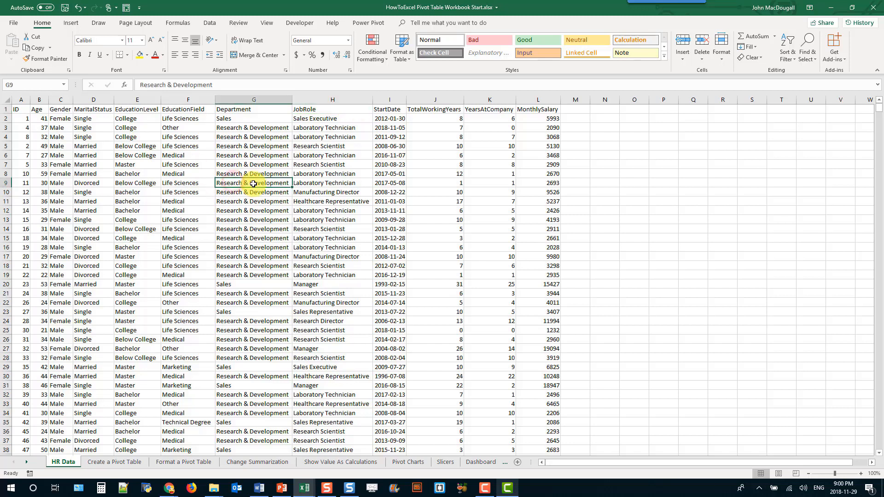
pyautogui.click(75, 25)
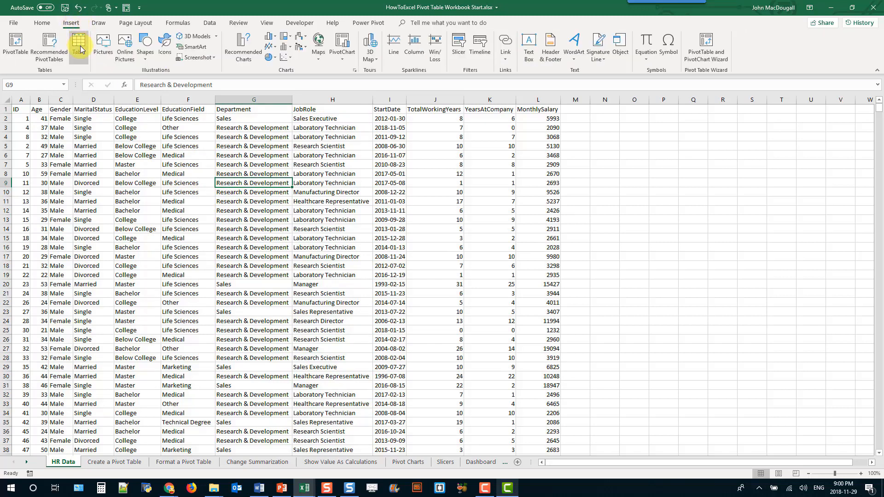
pyautogui.click(79, 46)
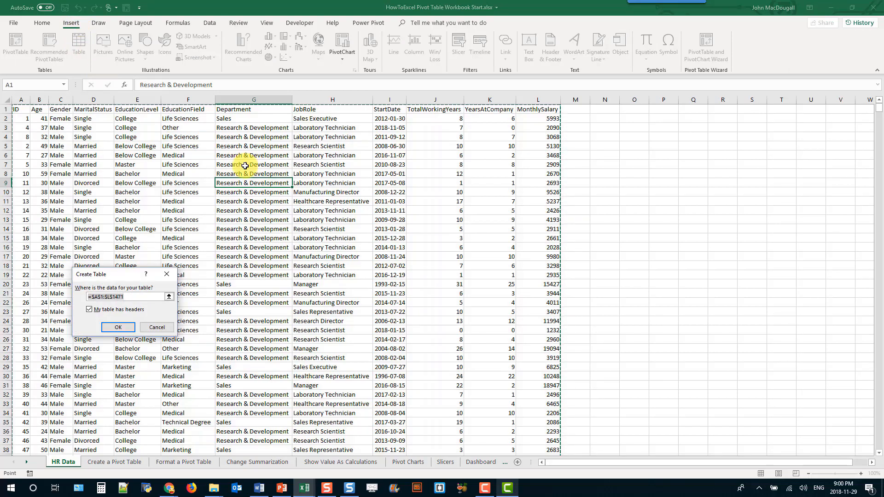
pyautogui.moveTo(115, 275); pyautogui.dragTo(198, 196)
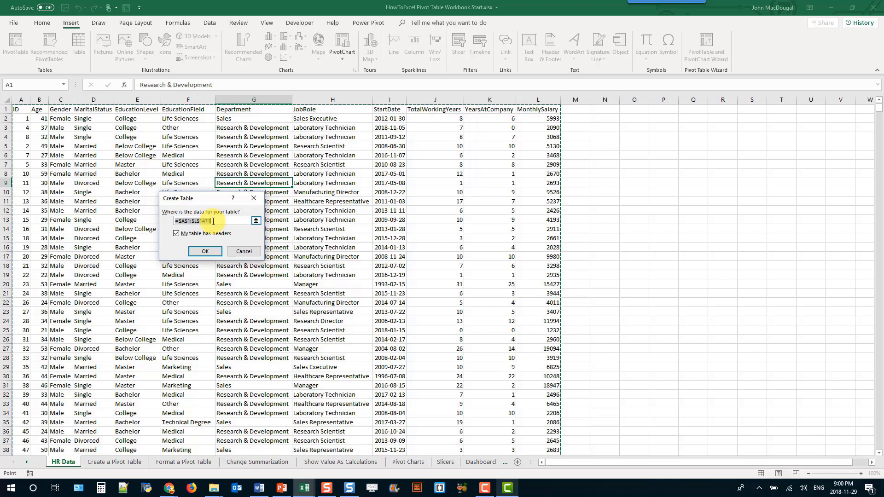
pyautogui.click(205, 251)
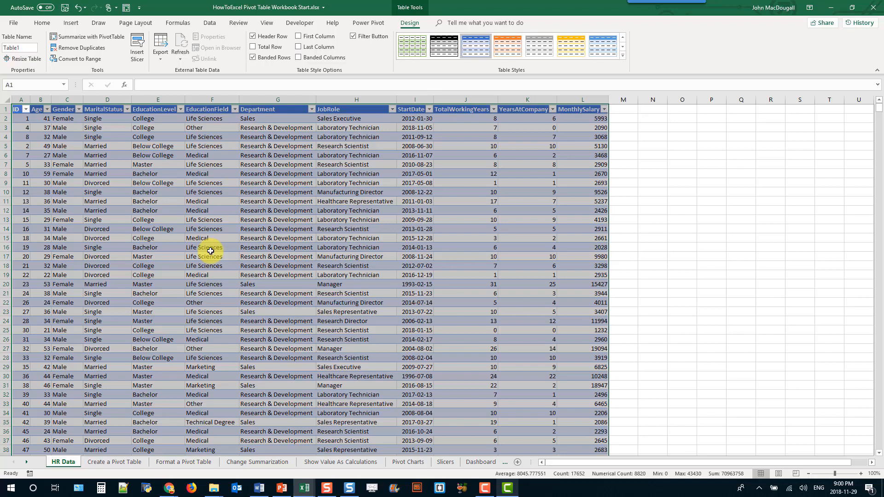
# Apply the light-blue banded table style from the second row of the Medium styles to the employee table
pyautogui.click(252, 210)
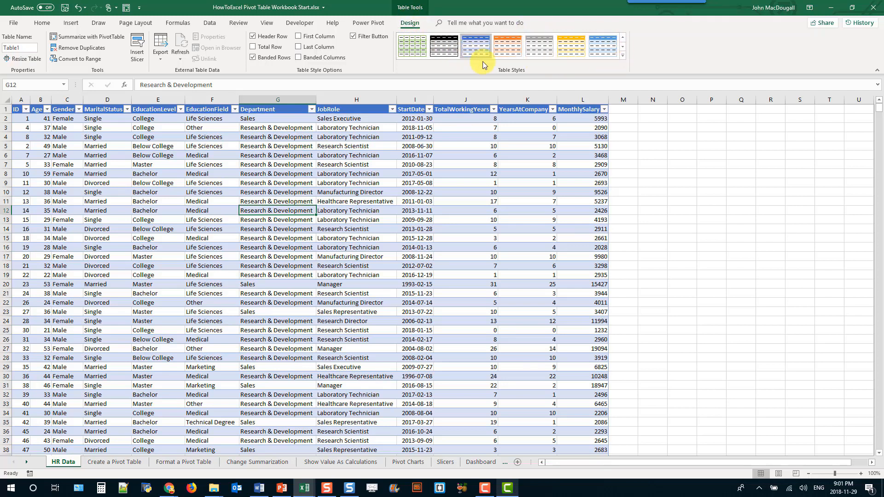
pyautogui.click(623, 57)
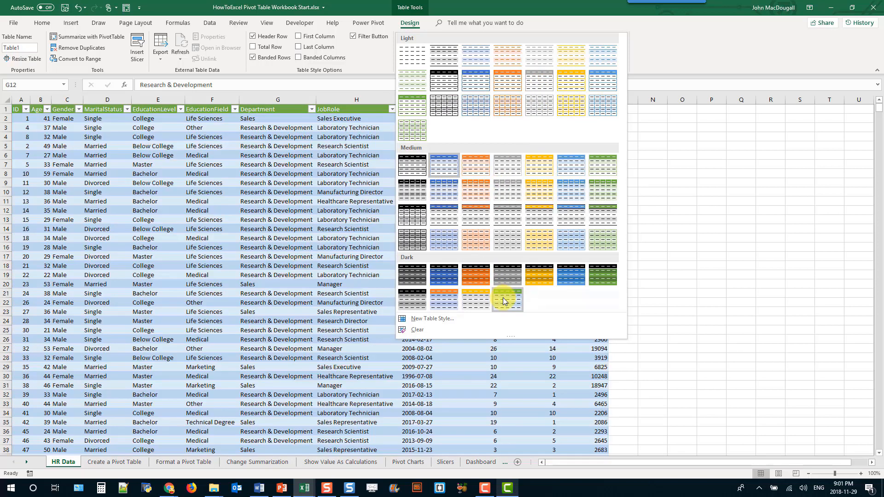
pyautogui.click(570, 193)
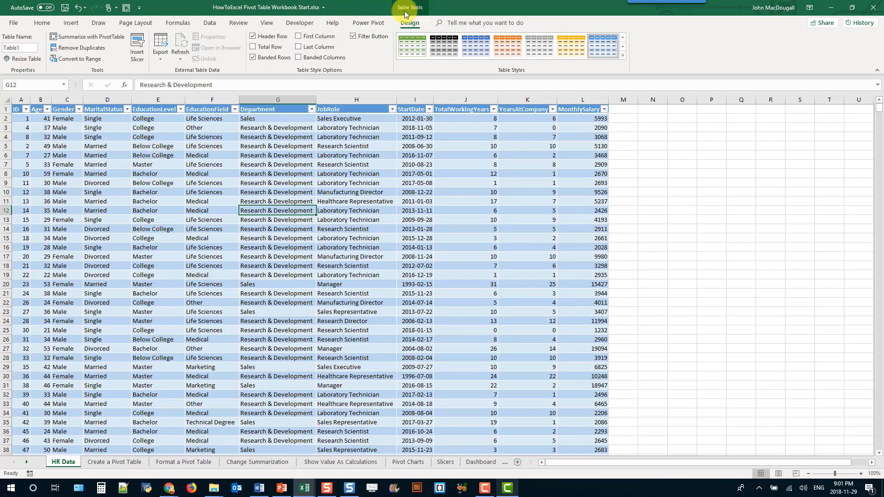
# Rename the table as EmployeeData
pyautogui.click(25, 46)
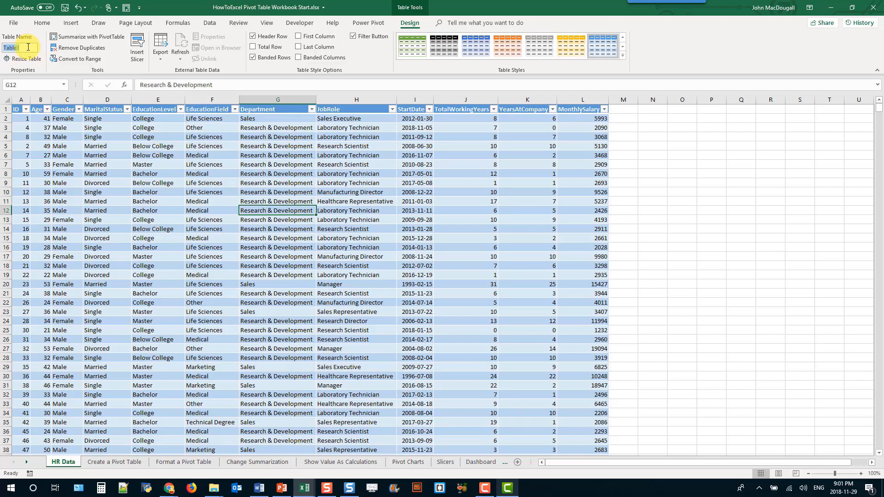
pyautogui.write('EmployeeData')
pyautogui.press('Return')
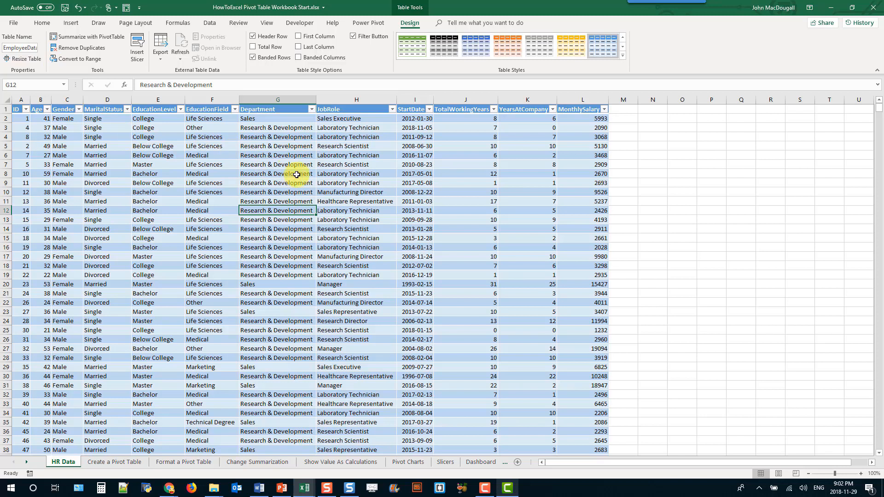
# Add a total row at the end of the EmployeeData table and remove it again
pyautogui.scroll(-4, 295, 173)
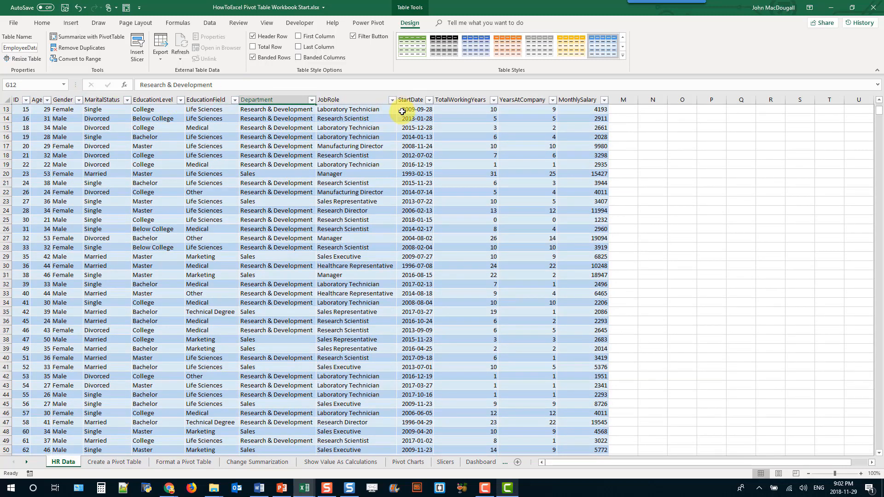
pyautogui.scroll(-1, 878, 158)
pyautogui.scroll(-1, 879, 158)
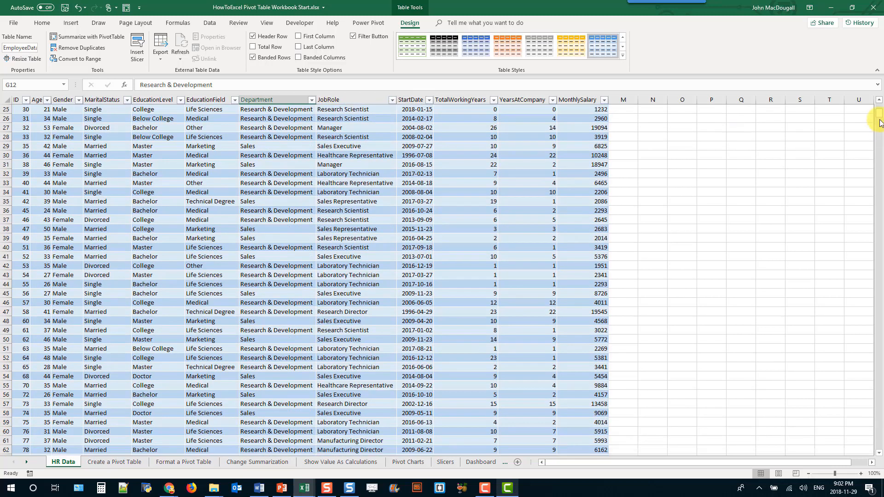
pyautogui.moveTo(879, 111); pyautogui.dragTo(872, 444)
pyautogui.click(327, 254)
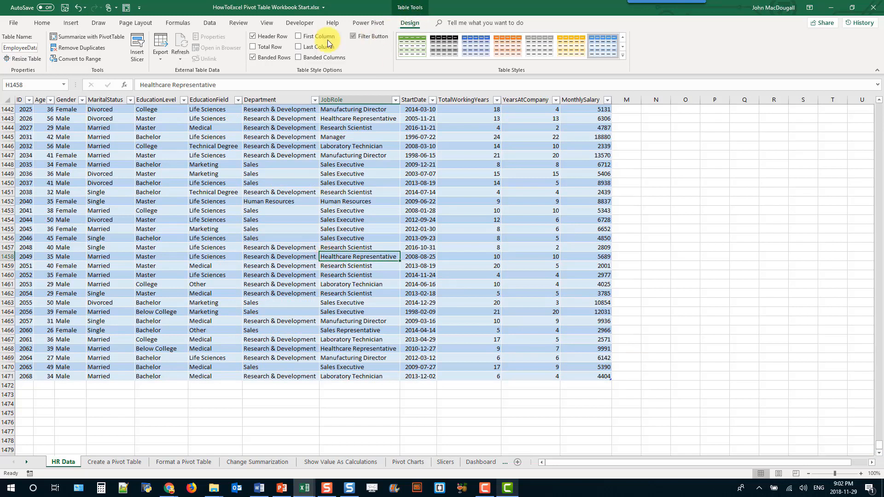
pyautogui.click(253, 47)
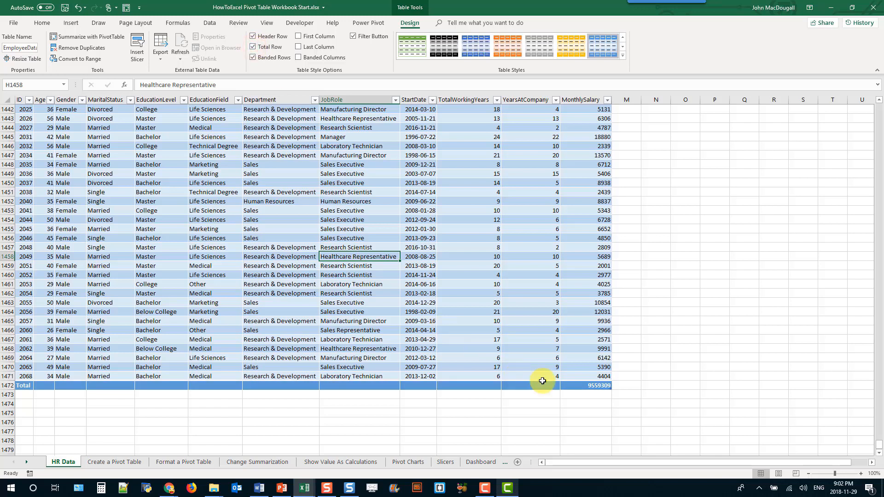
pyautogui.click(256, 46)
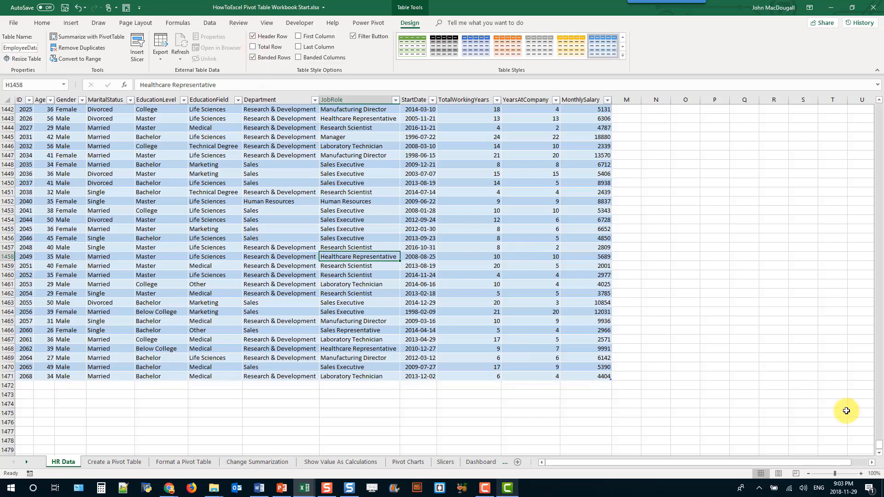
# Start a pivot table from the employee records, try 'HR Data'!$A$1:$G$15 as its source range, and cancel it
pyautogui.moveTo(879, 446); pyautogui.dragTo(880, 443)
pyautogui.moveTo(880, 336); pyautogui.dragTo(879, 92)
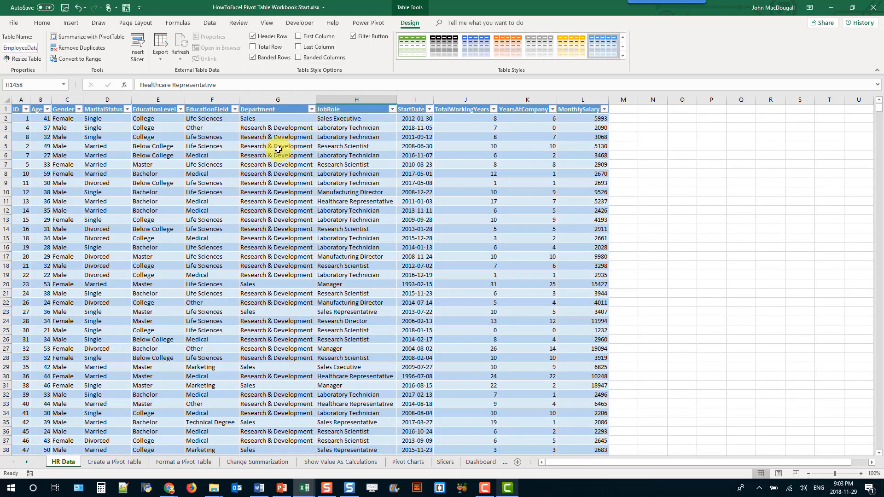
pyautogui.click(277, 146)
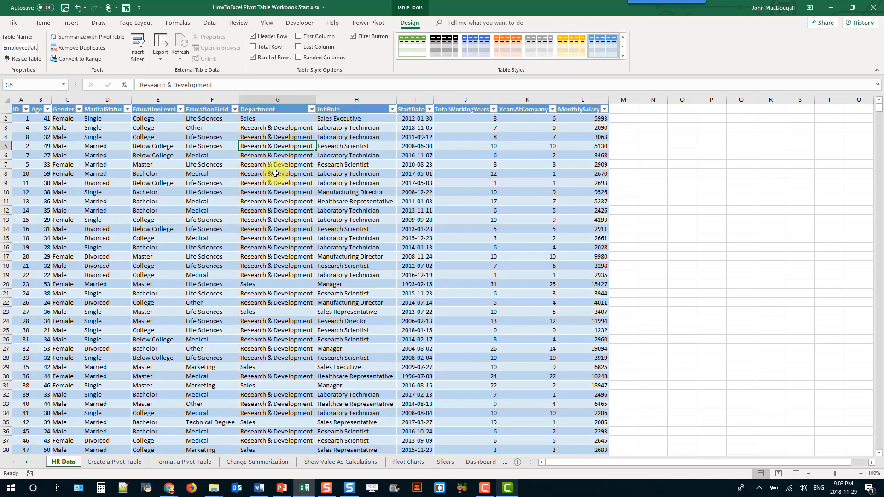
pyautogui.click(72, 22)
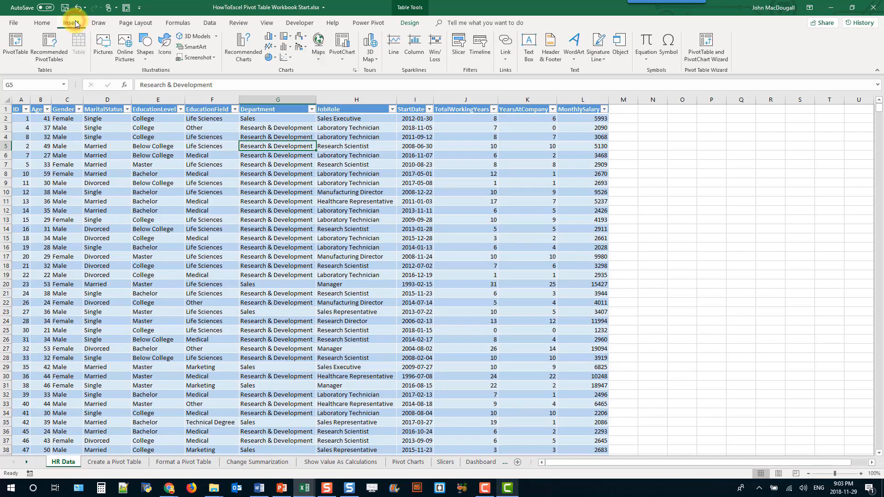
pyautogui.click(16, 46)
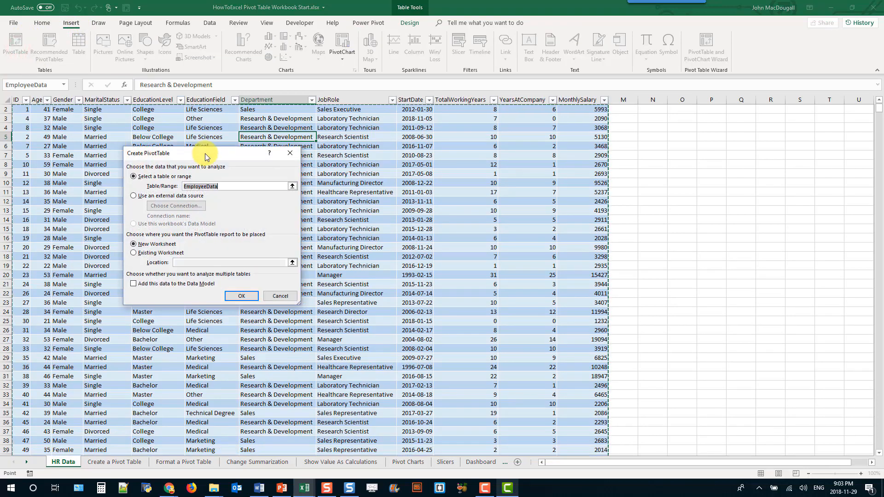
pyautogui.moveTo(215, 153); pyautogui.dragTo(422, 97)
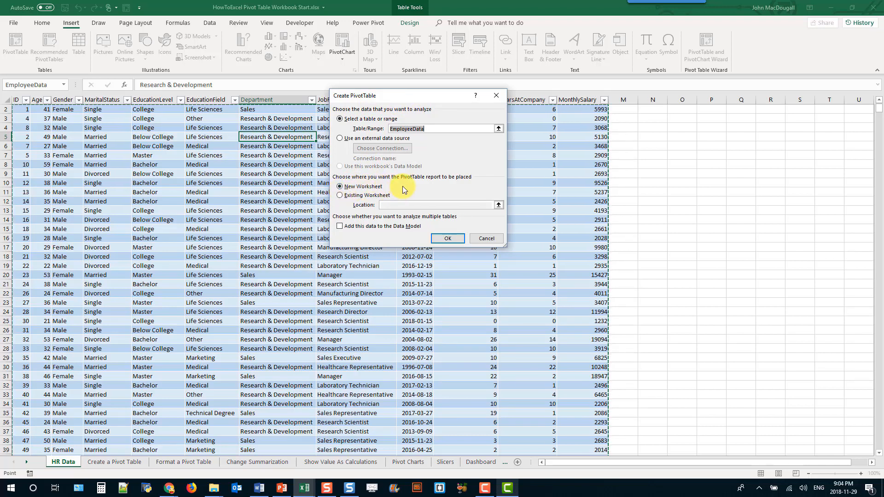
pyautogui.click(447, 127)
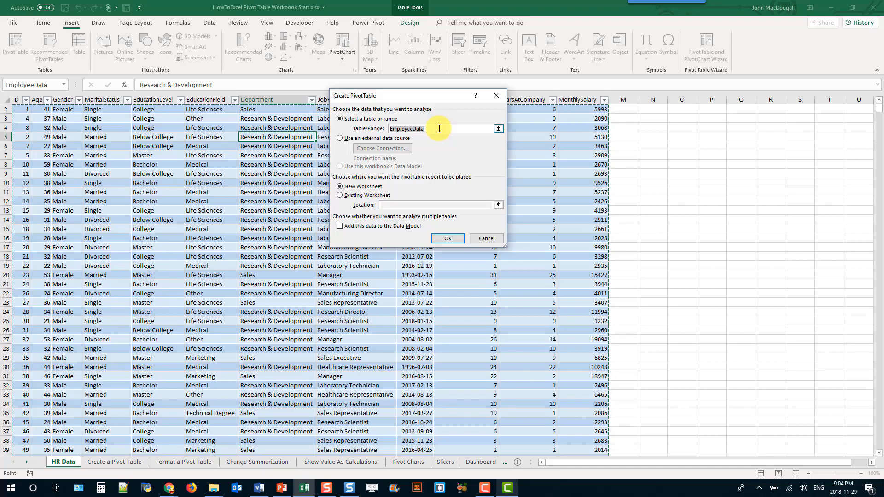
pyautogui.click(499, 128)
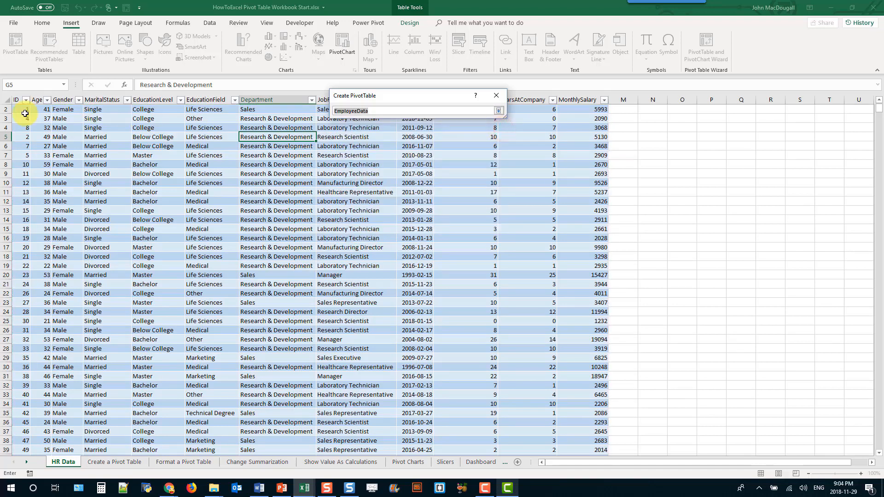
pyautogui.scroll(1, 23, 114)
pyautogui.moveTo(19, 110); pyautogui.dragTo(276, 238)
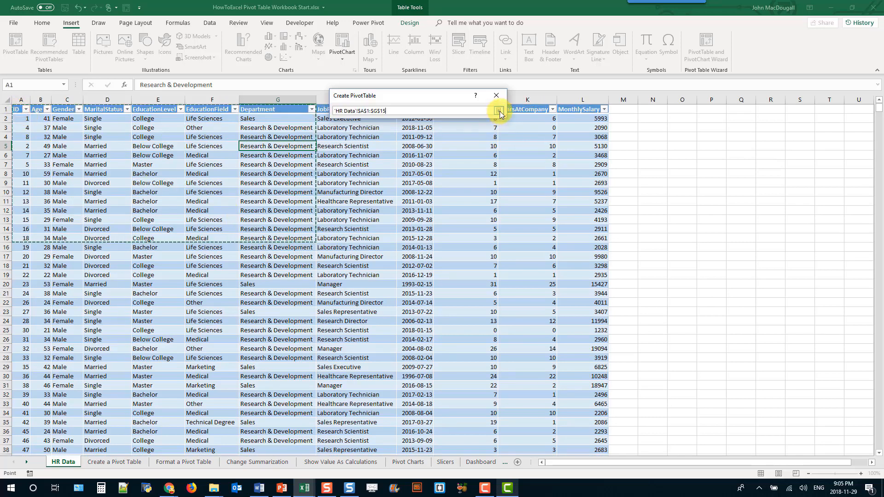
pyautogui.click(498, 111)
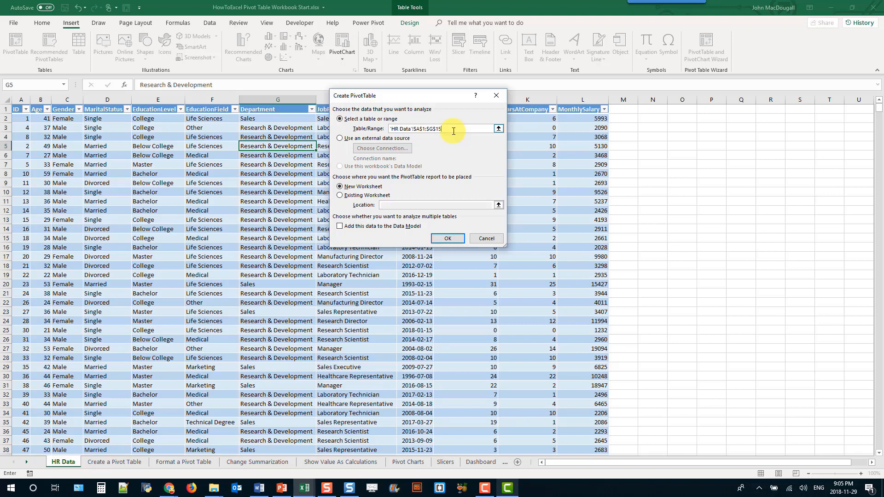
pyautogui.click(483, 236)
# Create a pivot table from EmployeeData on the existing worksheet, located at 'Create a Pivot Table'!$A$3
pyautogui.click(16, 41)
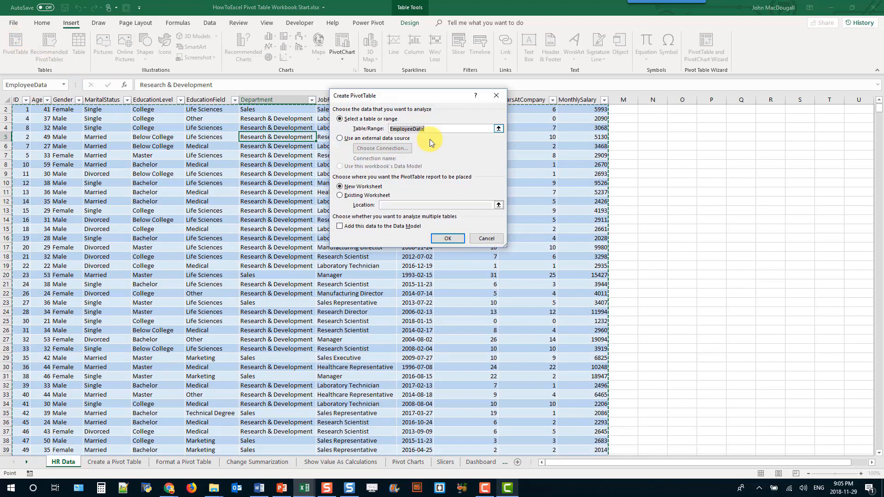
pyautogui.click(375, 187)
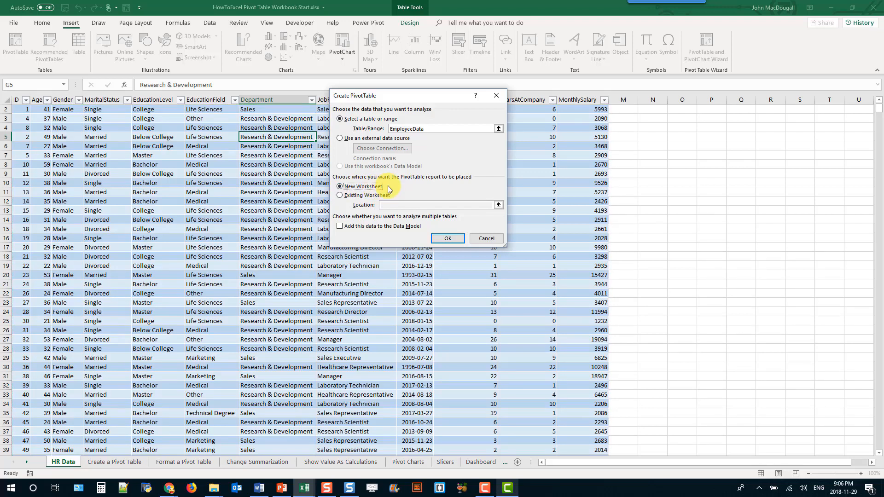
pyautogui.click(340, 194)
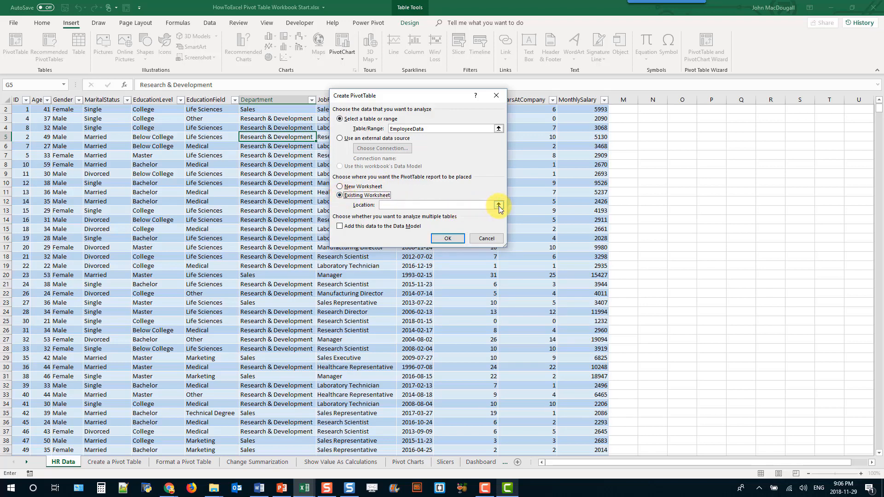
pyautogui.click(499, 206)
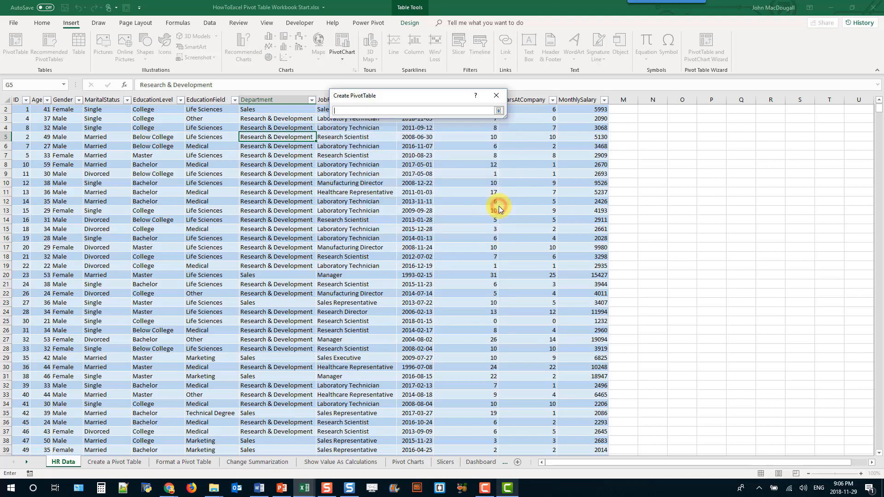
pyautogui.click(137, 462)
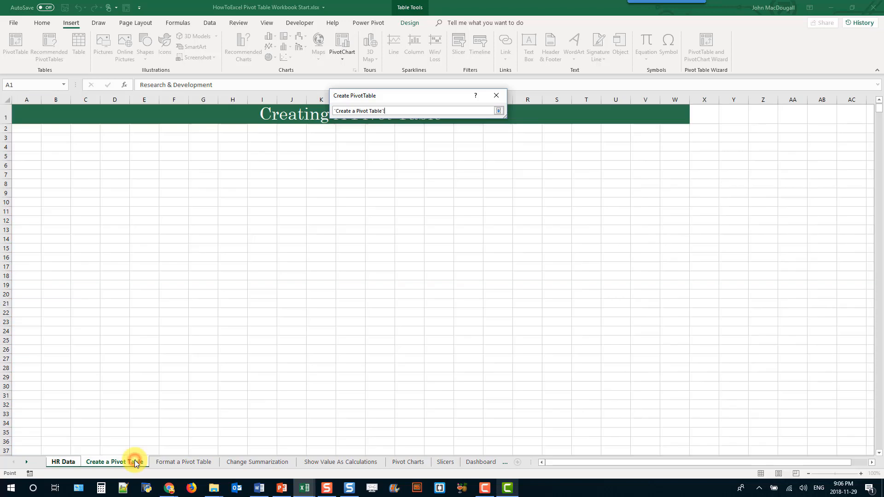
pyautogui.click(23, 138)
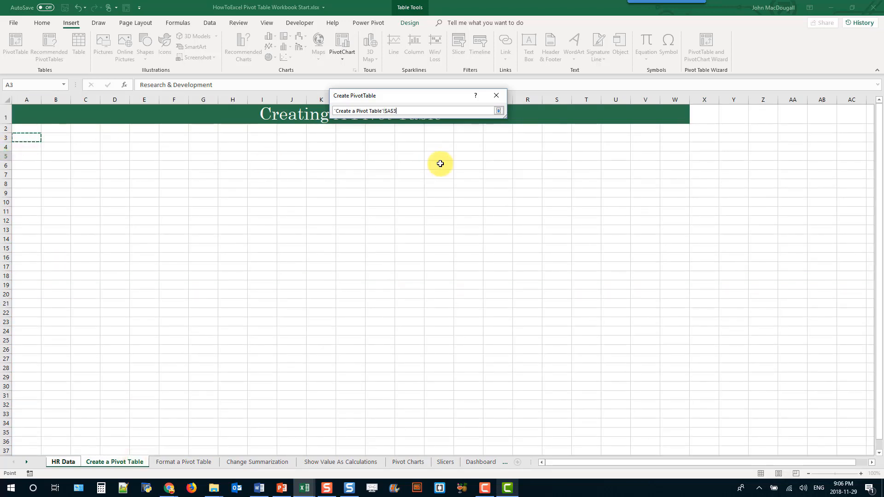
pyautogui.click(498, 111)
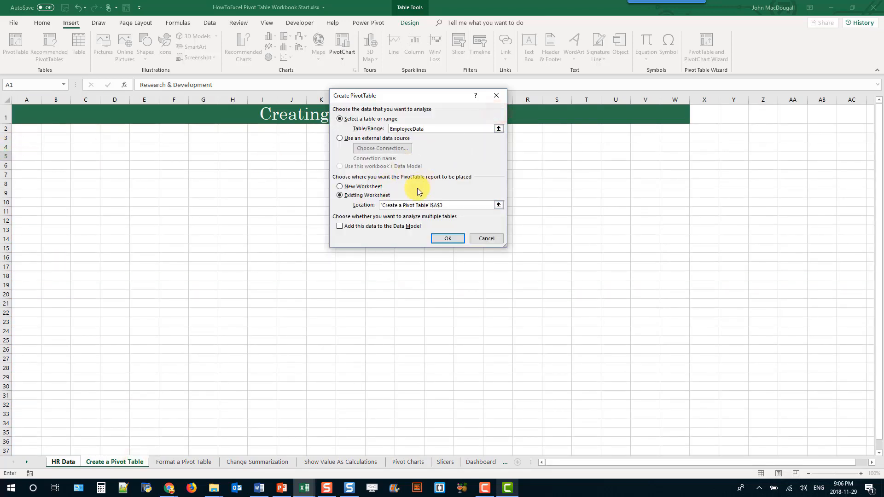
pyautogui.click(446, 238)
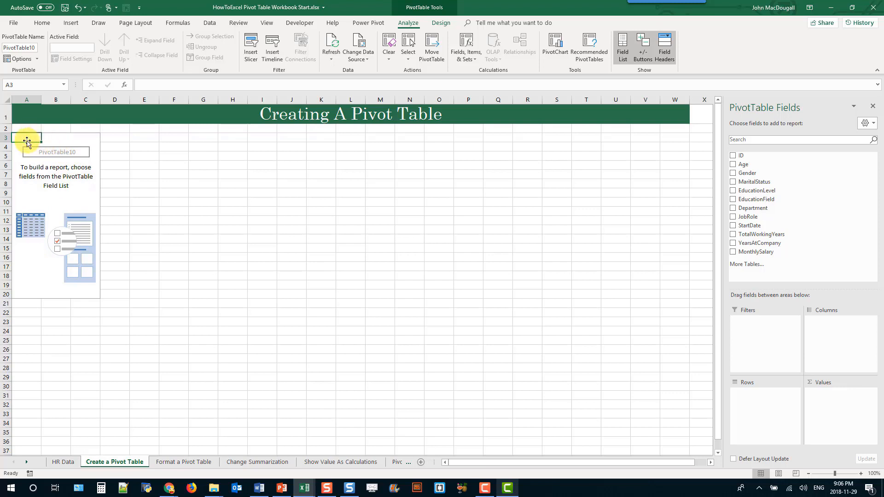
# Select cell B6 in the empty pivot table and examine its available design and analysis options
pyautogui.click(63, 169)
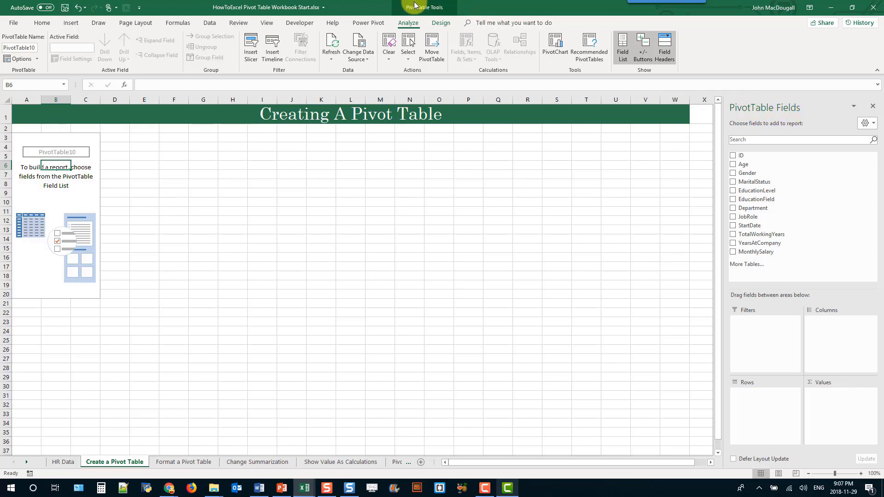
pyautogui.click(441, 23)
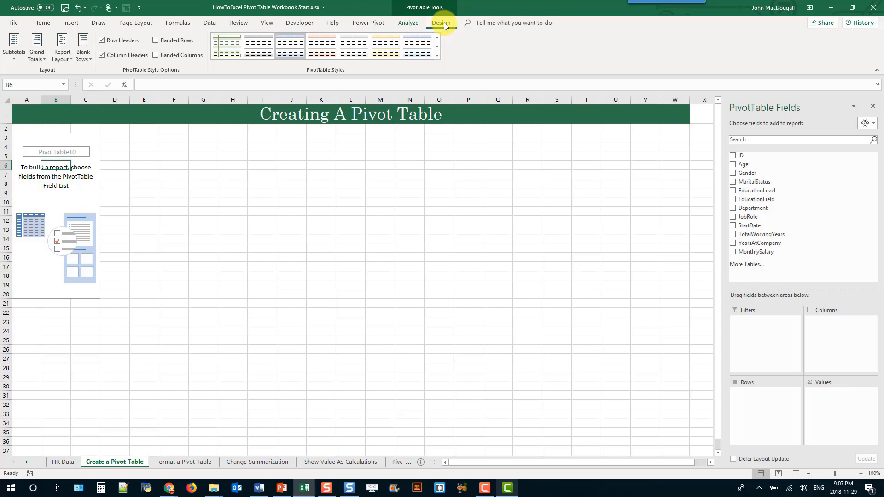
pyautogui.click(407, 23)
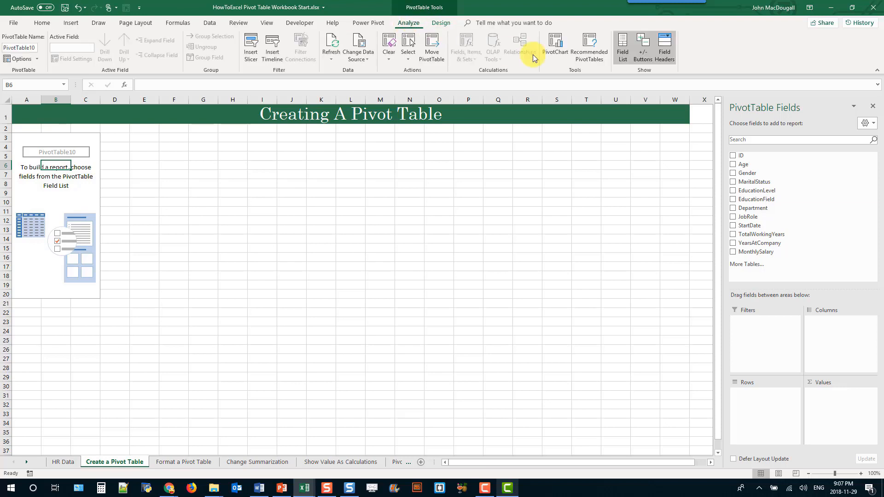
# Hide the pivot table's field list and show it again, both with its toggle and by deselecting and reselecting the pivot table at B7
pyautogui.click(622, 54)
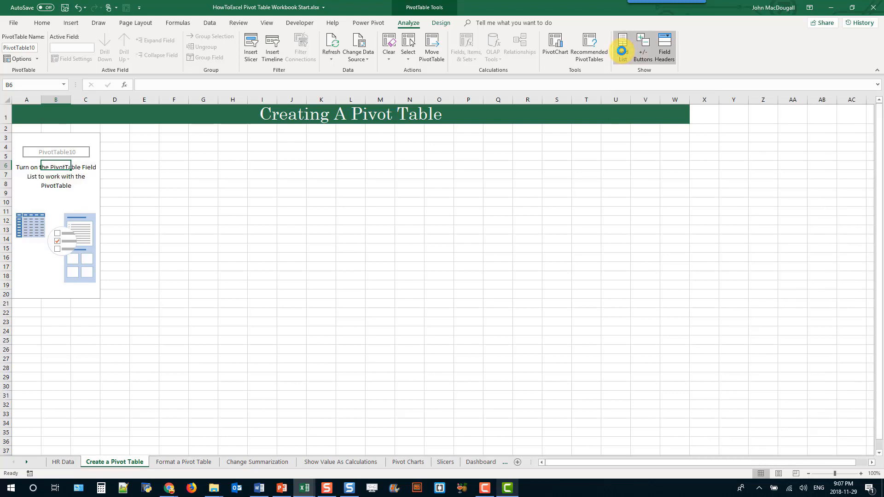
pyautogui.click(622, 51)
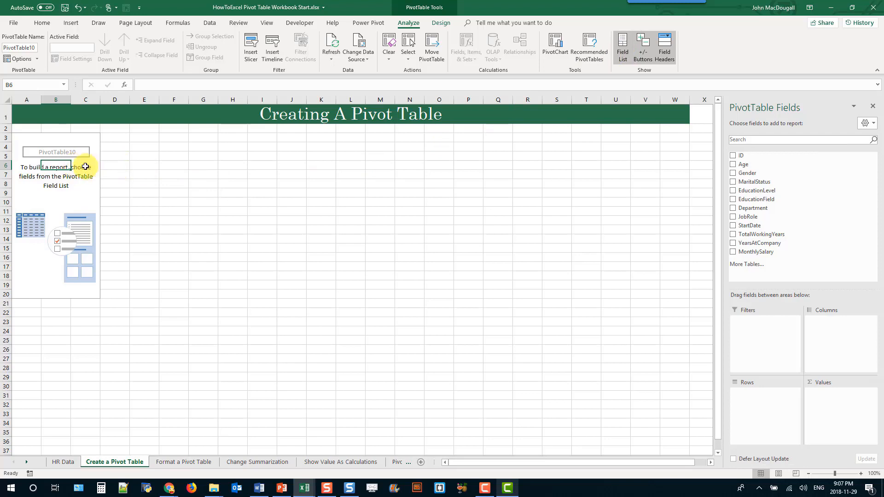
pyautogui.click(135, 165)
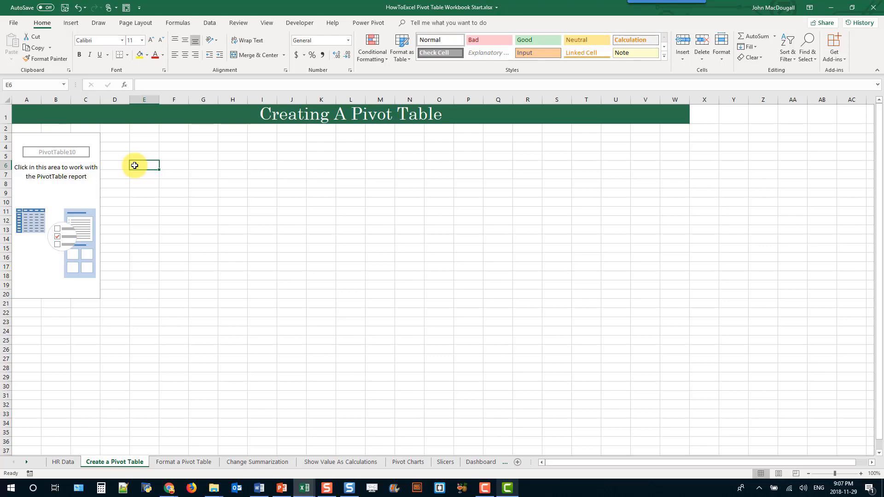
pyautogui.click(47, 175)
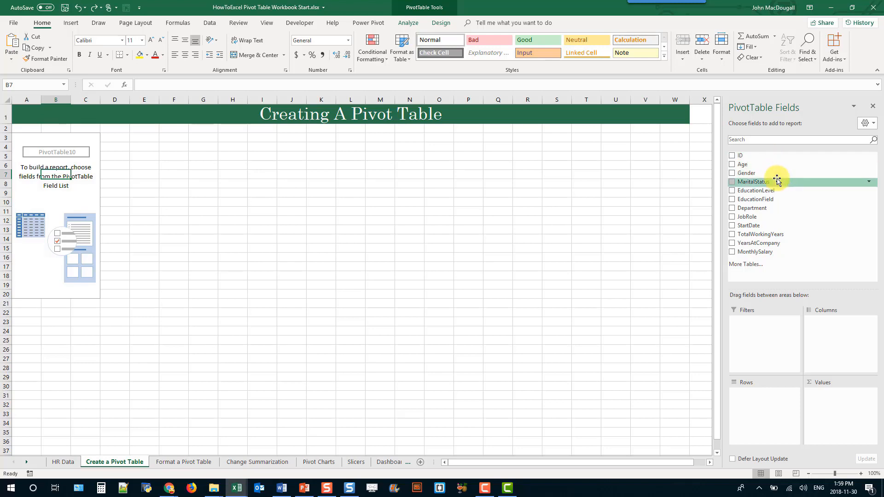
# Examine the column headings on the HR Data sheet and return to the Create a Pivot Table sheet
pyautogui.click(64, 462)
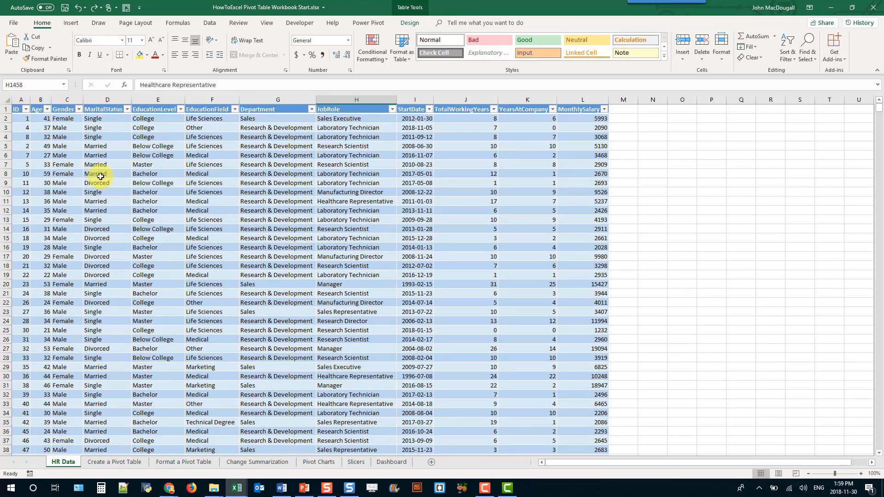
pyautogui.click(120, 461)
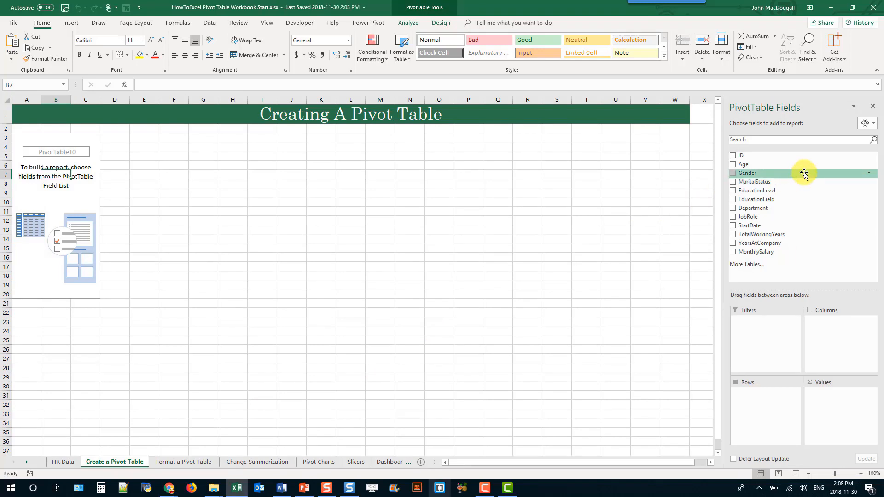
# Sort the pivot table's field list A to Z and restore it to data source order
pyautogui.click(870, 125)
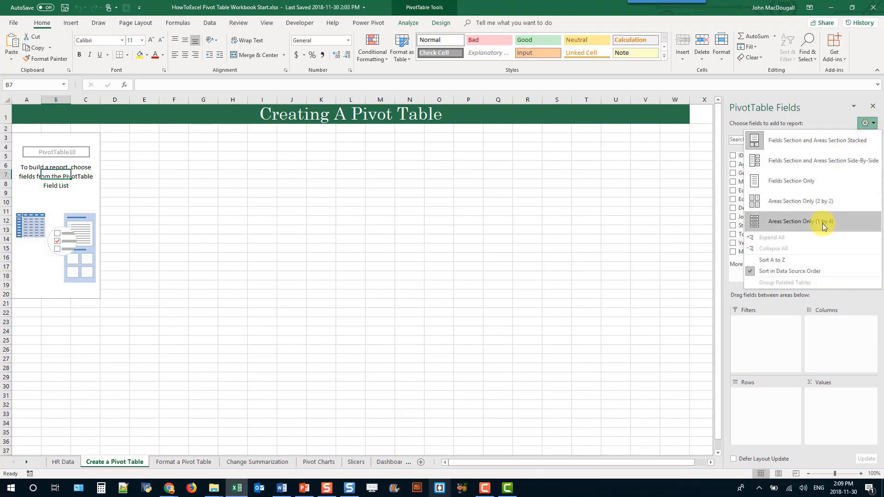
pyautogui.click(812, 262)
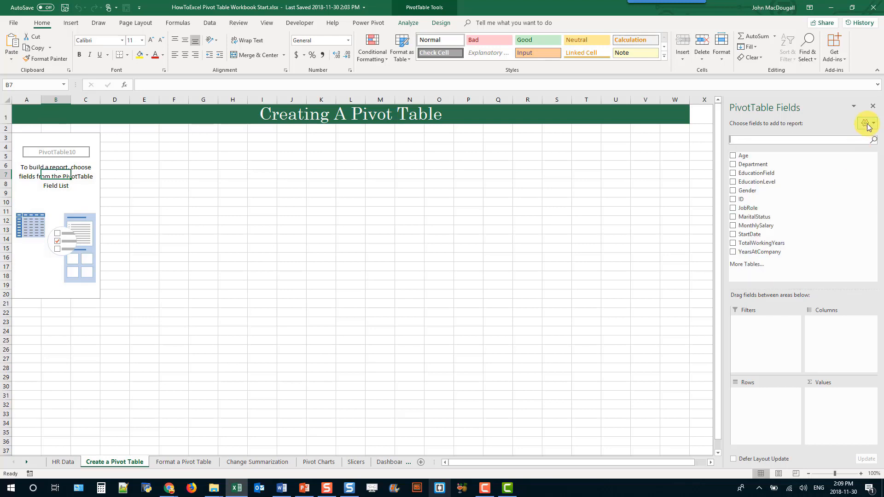
pyautogui.click(868, 125)
pyautogui.click(814, 270)
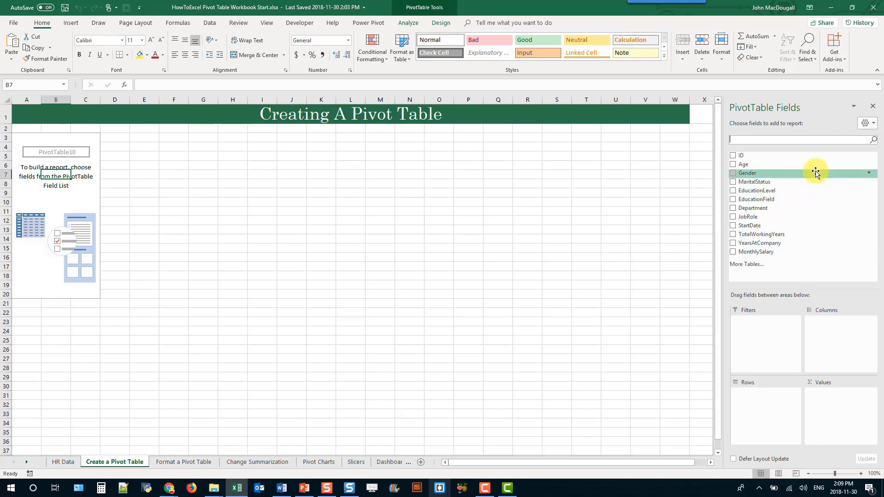
# Try the field list's side-by-side, fields-only, areas-only 2 by 2 and 1 by 4 layouts, and return to the stacked layout
pyautogui.click(865, 124)
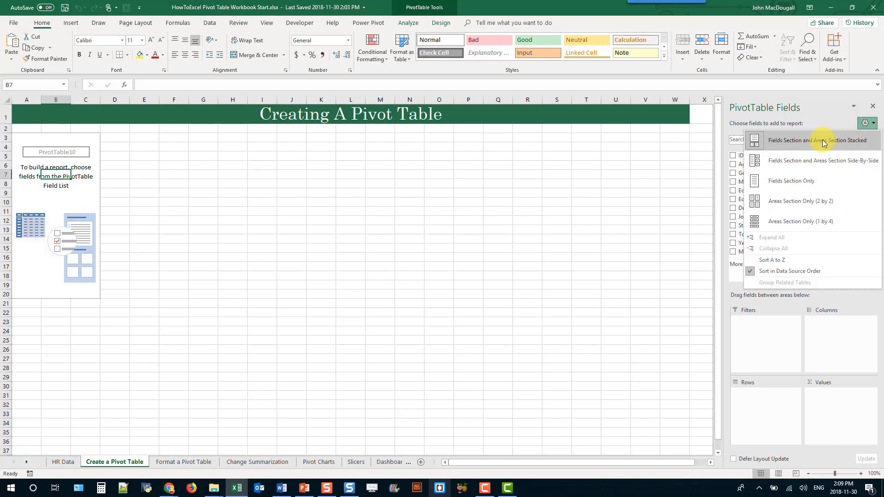
pyautogui.click(819, 121)
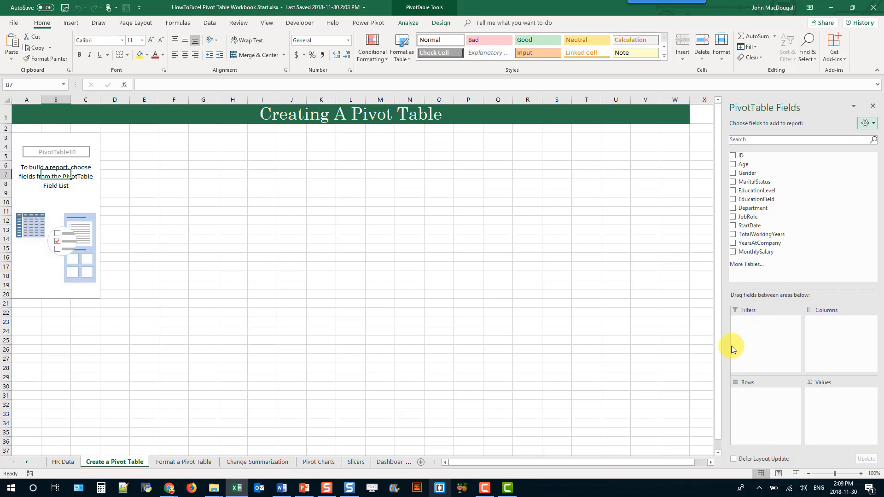
pyautogui.click(867, 123)
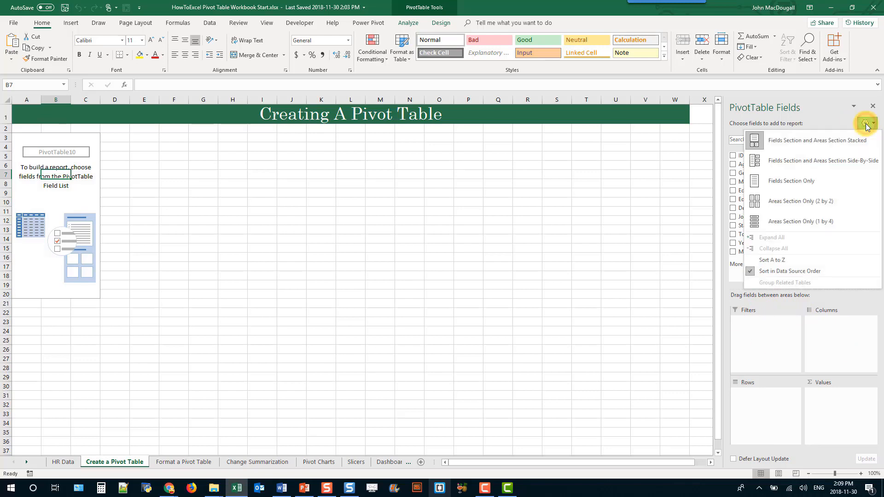
pyautogui.click(818, 162)
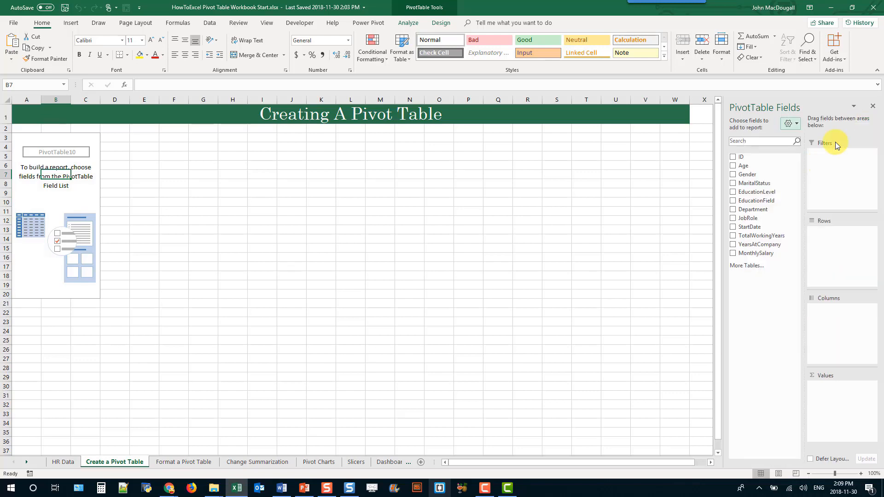
pyautogui.click(788, 126)
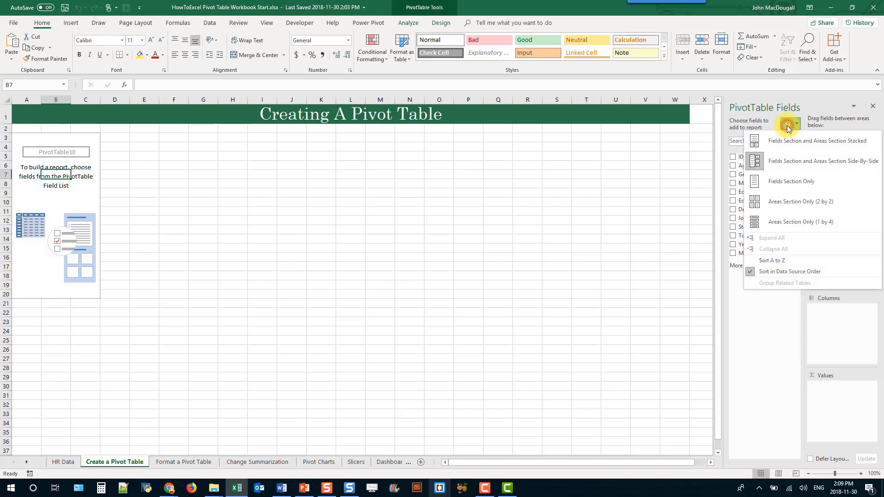
pyautogui.click(783, 181)
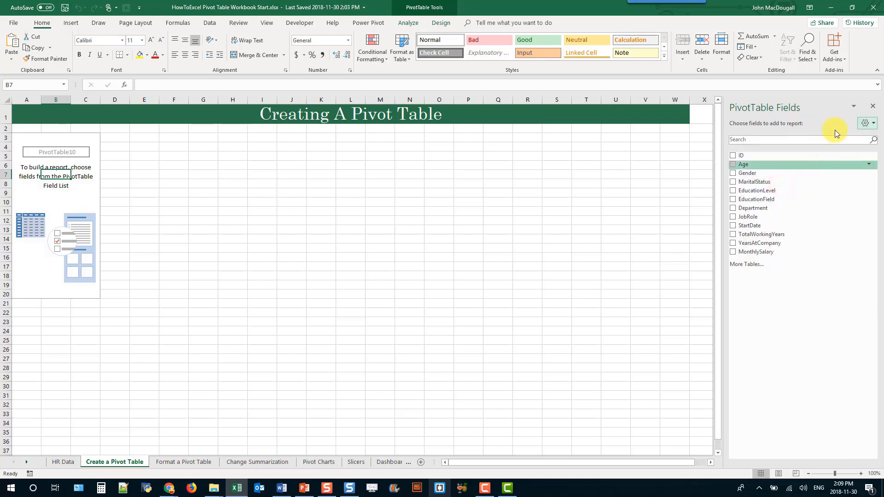
pyautogui.click(866, 122)
pyautogui.click(810, 202)
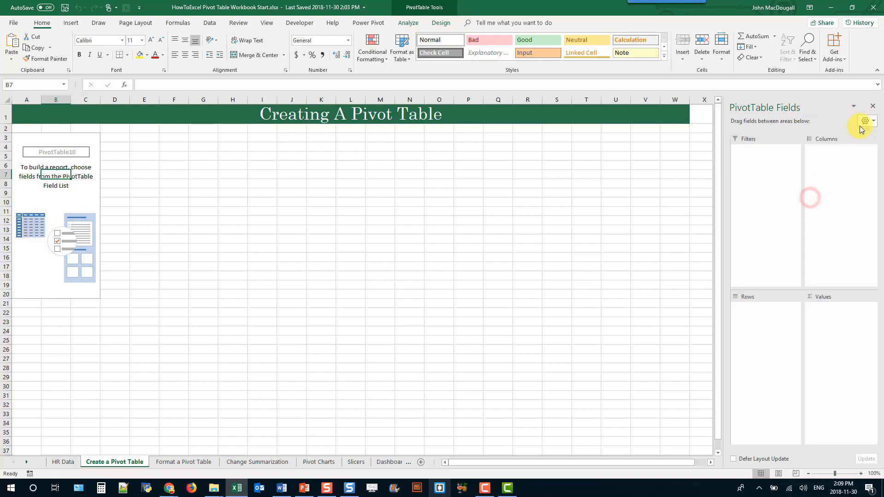
pyautogui.click(865, 122)
pyautogui.click(804, 220)
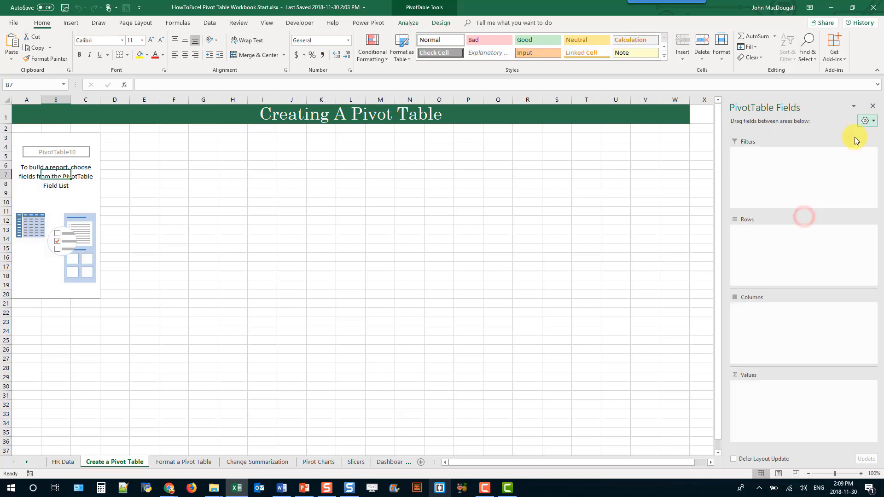
pyautogui.click(865, 121)
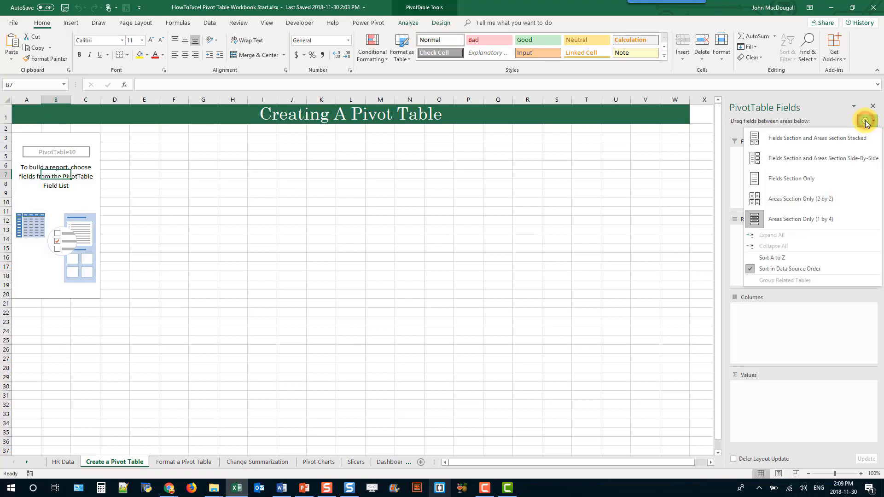
pyautogui.click(824, 139)
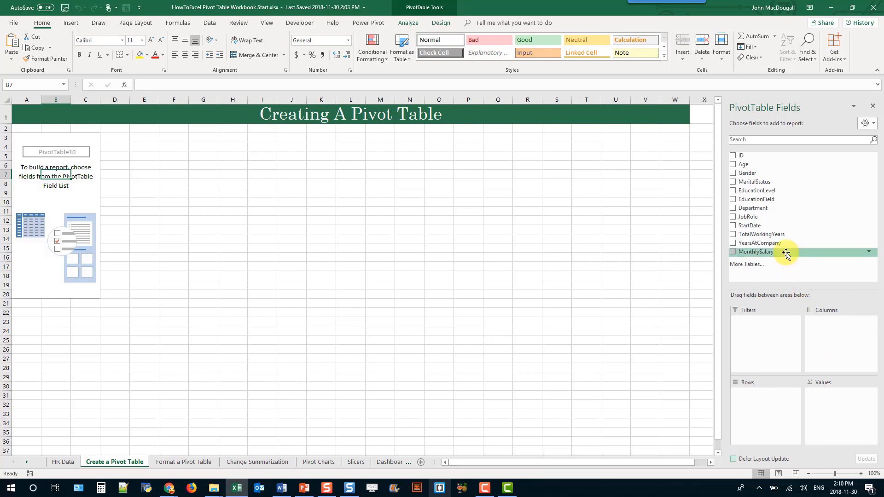
# Add MonthlySalary to the pivot table's values as a sum and break it down by Department in the rows
pyautogui.moveTo(783, 253); pyautogui.dragTo(834, 405)
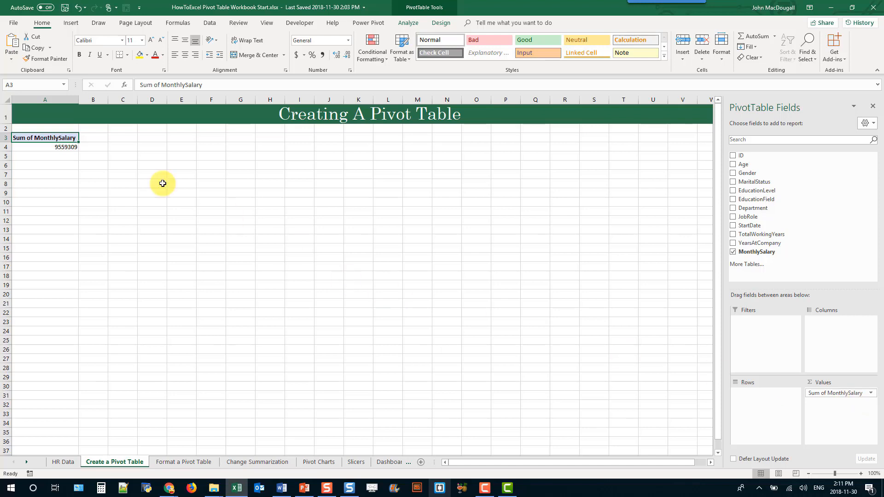
pyautogui.click(68, 148)
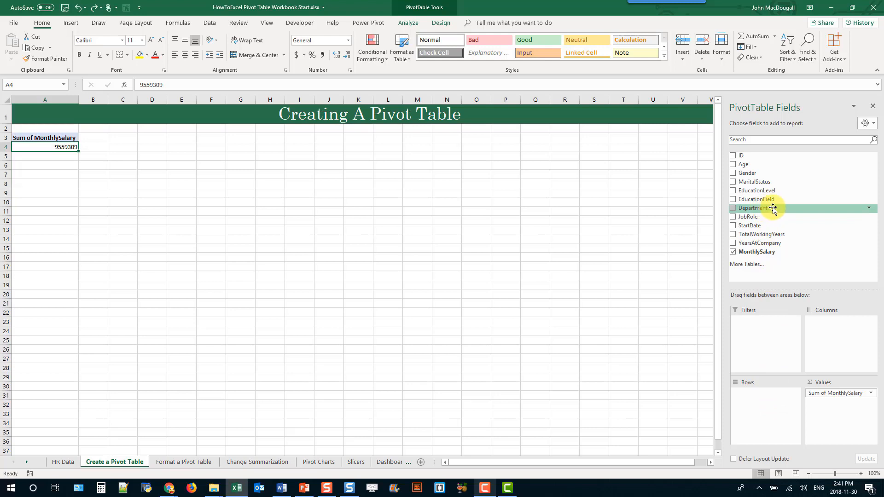
pyautogui.moveTo(772, 209); pyautogui.dragTo(763, 405)
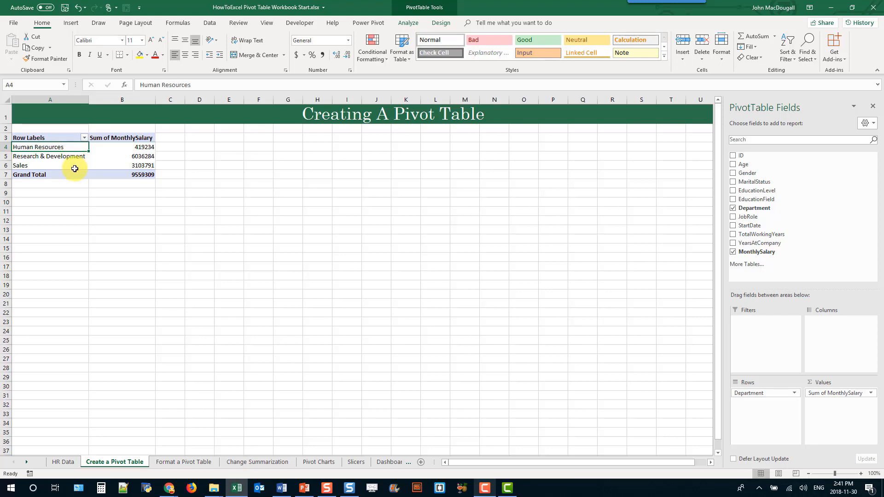
# Examine the Human Resources, Research & Development and Sales row labels together with their salary sums
pyautogui.moveTo(108, 147); pyautogui.dragTo(108, 166)
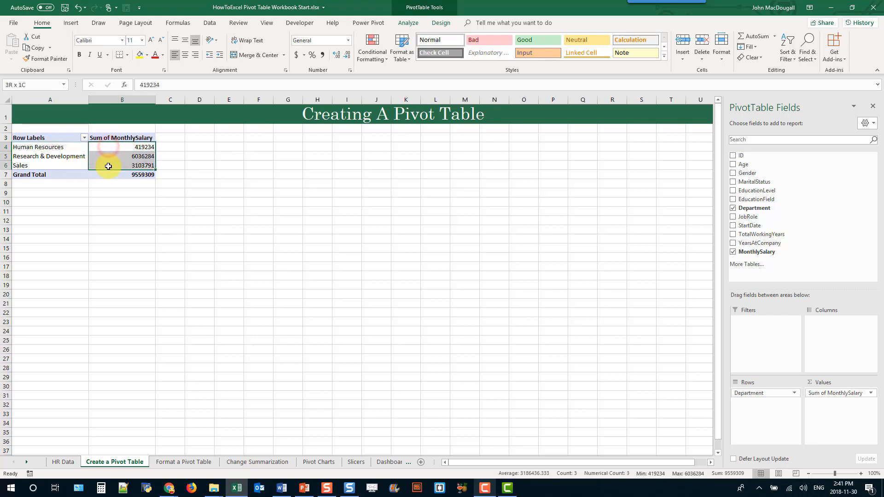
pyautogui.click(75, 146)
pyautogui.click(75, 157)
pyautogui.moveTo(75, 147); pyautogui.dragTo(73, 168)
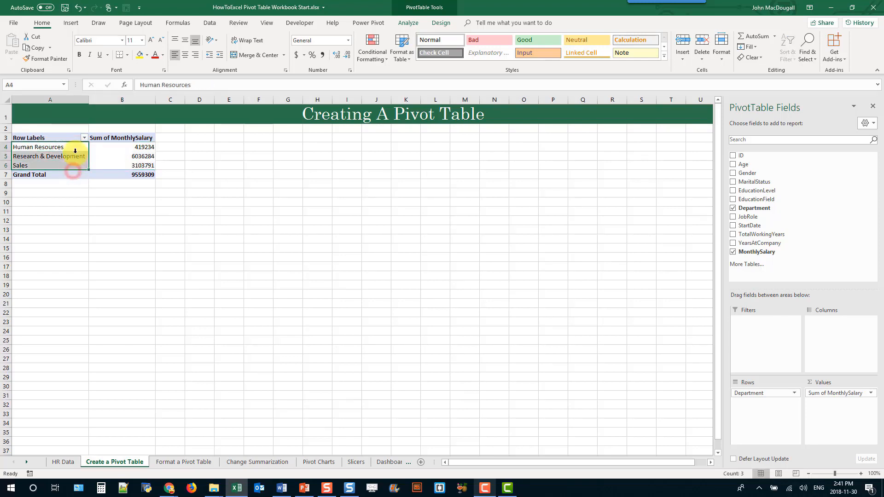
pyautogui.click(110, 147)
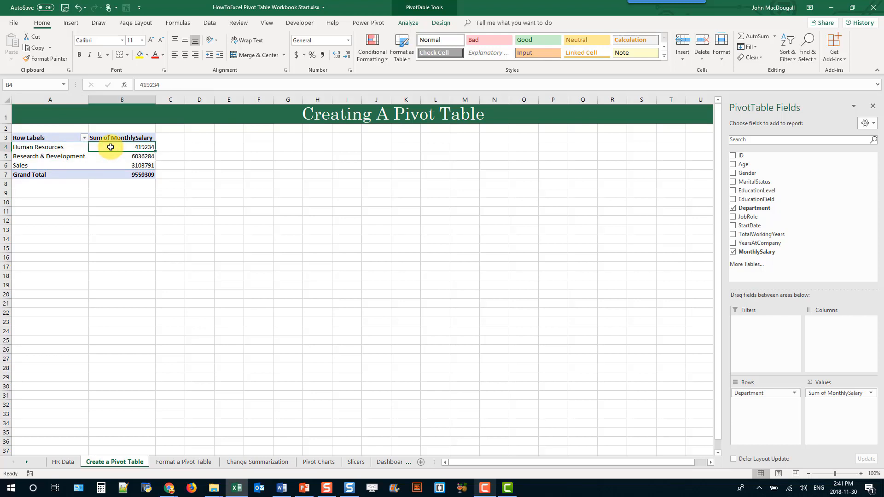
pyautogui.click(79, 156)
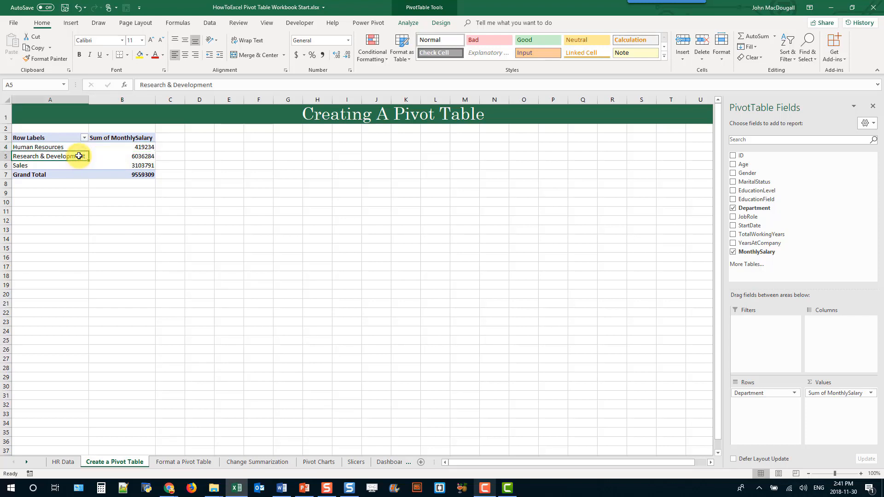
pyautogui.click(106, 156)
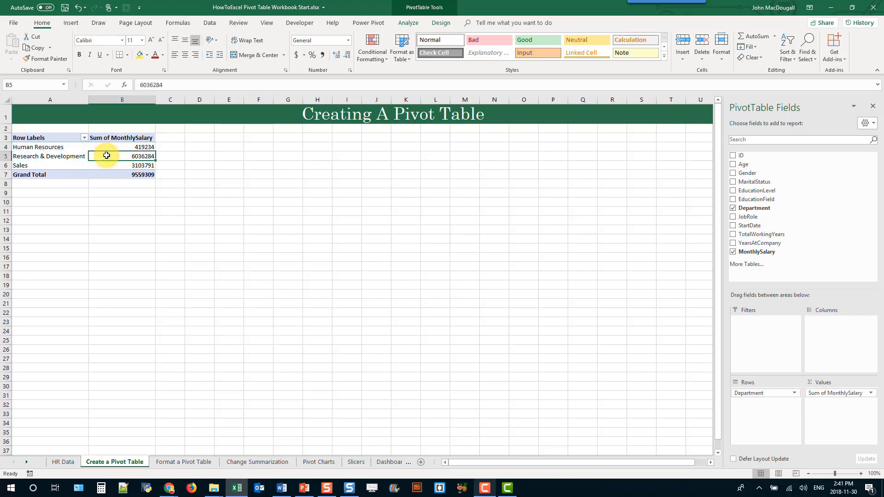
pyautogui.click(74, 165)
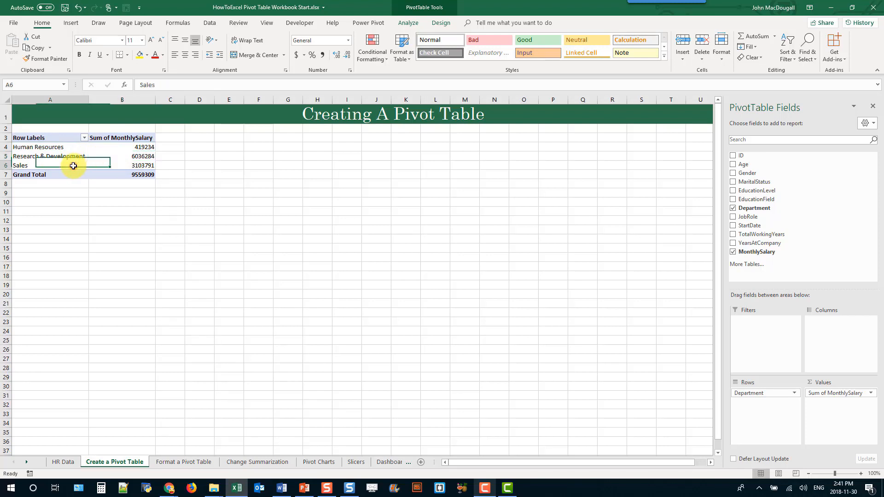
pyautogui.click(112, 166)
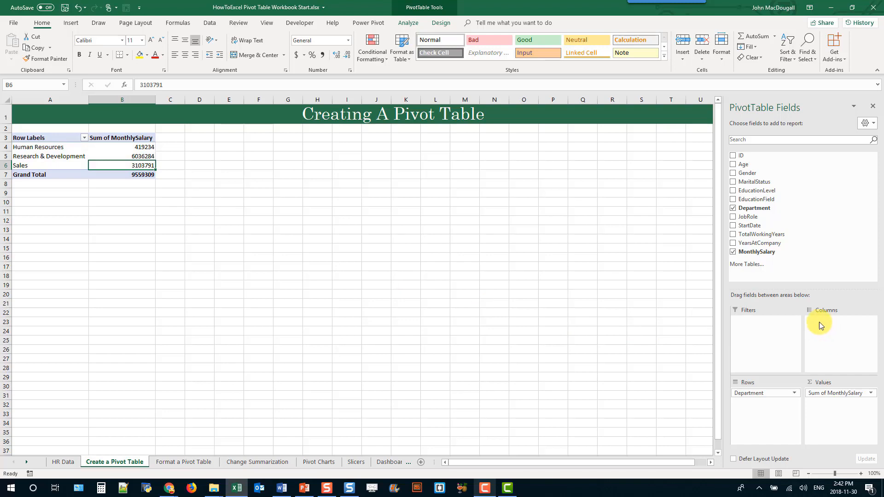
# Add EducationLevel to the pivot table's columns and check the salary sums by department and education level, including Research & Development with Bachelor
pyautogui.moveTo(751, 191); pyautogui.dragTo(836, 337)
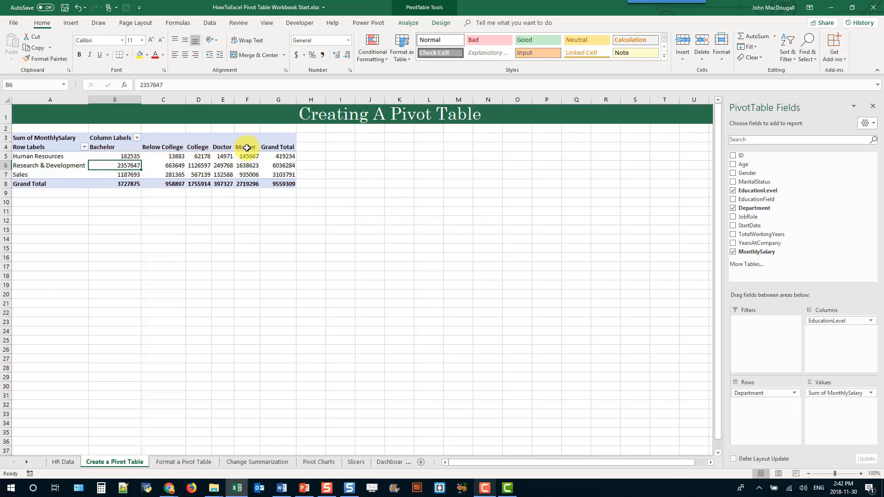
pyautogui.click(73, 156)
pyautogui.click(116, 147)
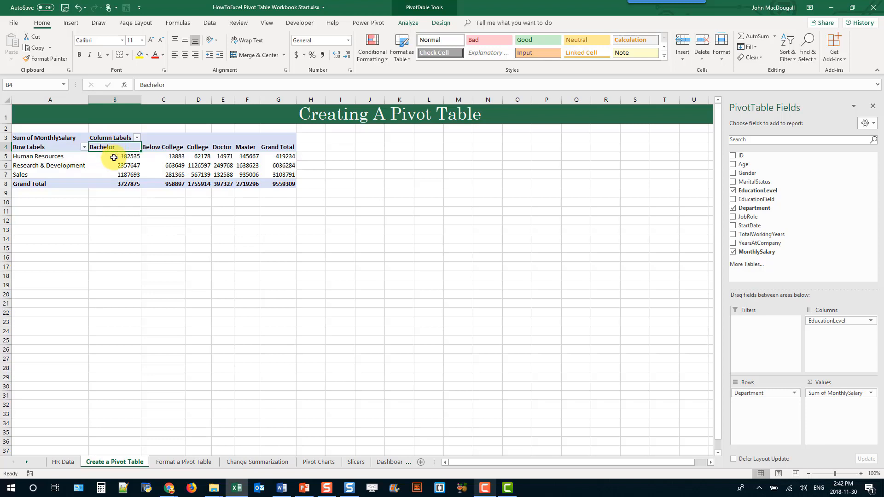
pyautogui.moveTo(113, 157); pyautogui.dragTo(247, 176)
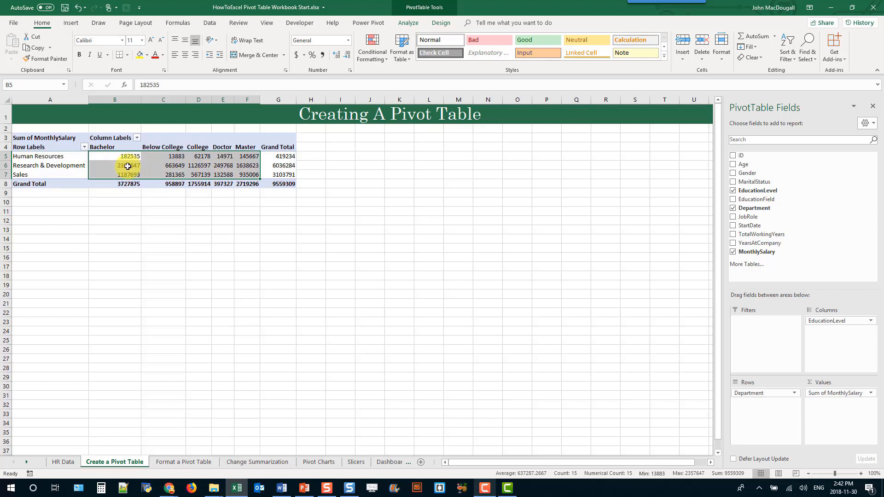
pyautogui.click(74, 167)
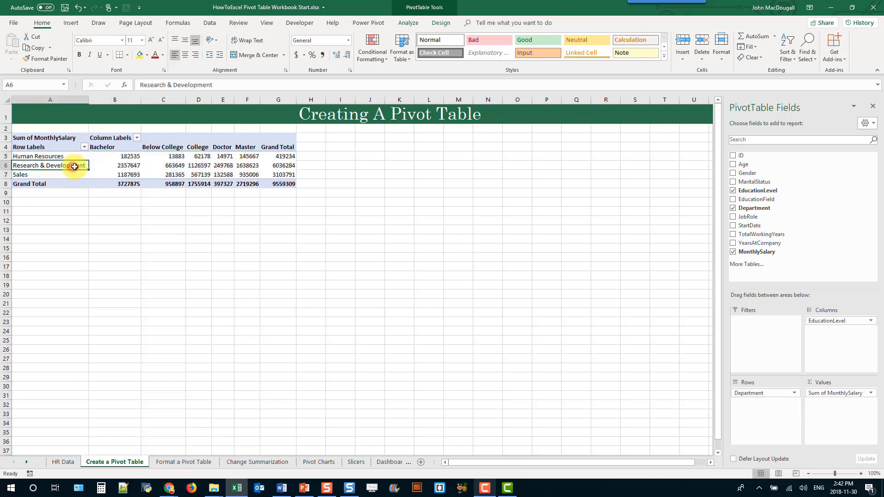
pyautogui.click(130, 166)
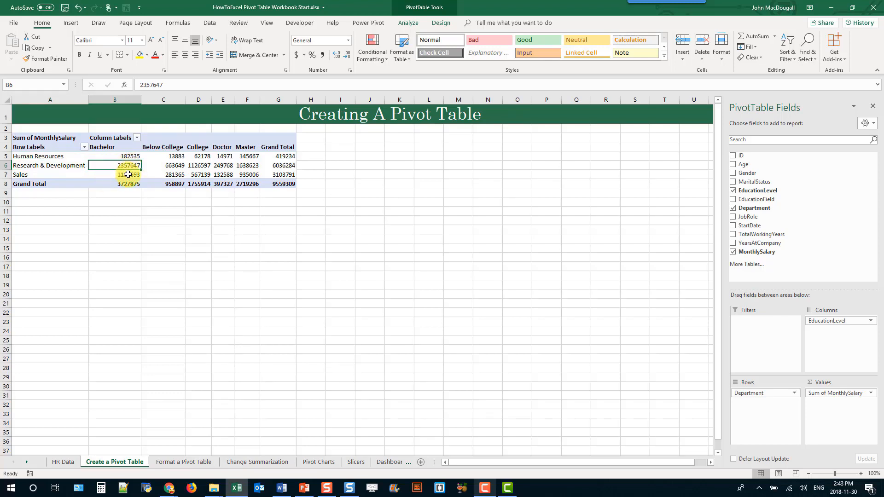
# Select the whole pivot table and move it down three rows so it starts in cell A6
pyautogui.moveTo(65, 138); pyautogui.dragTo(277, 186)
pyautogui.moveTo(219, 189); pyautogui.dragTo(217, 211)
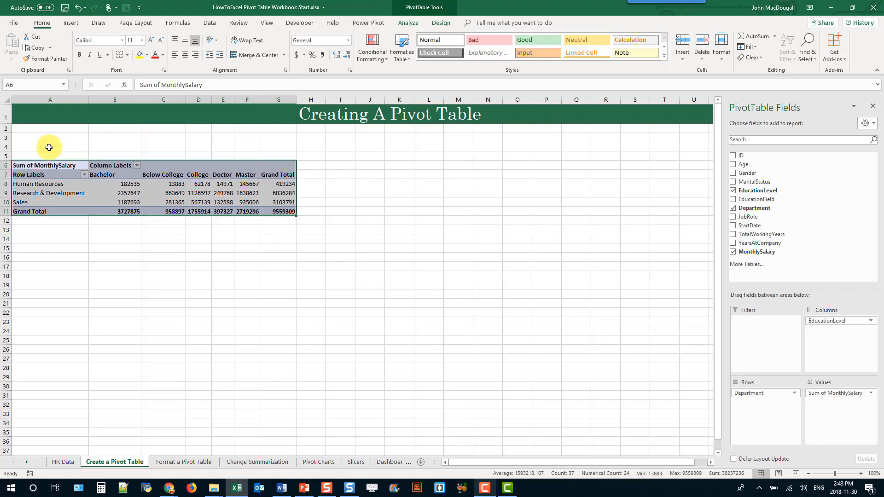
# Add the Age field to the pivot table as a report filter in the blank rows above it
pyautogui.moveTo(41, 147); pyautogui.dragTo(123, 148)
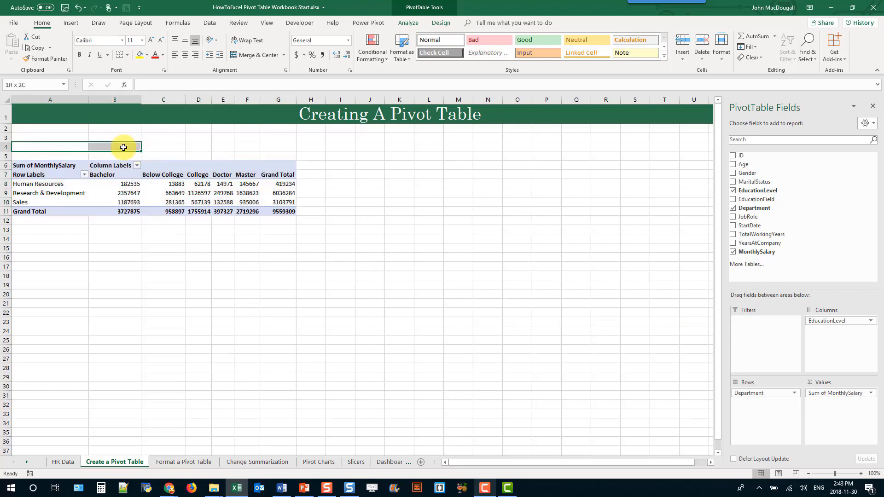
pyautogui.click(48, 114)
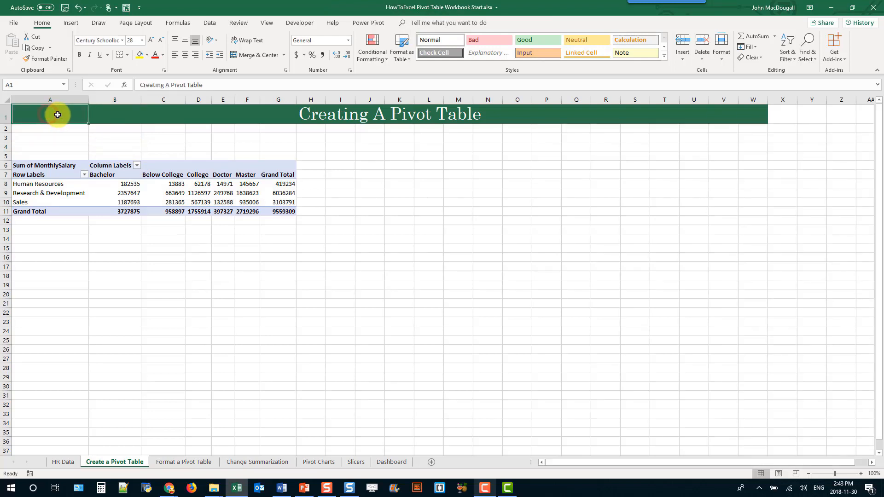
pyautogui.click(64, 166)
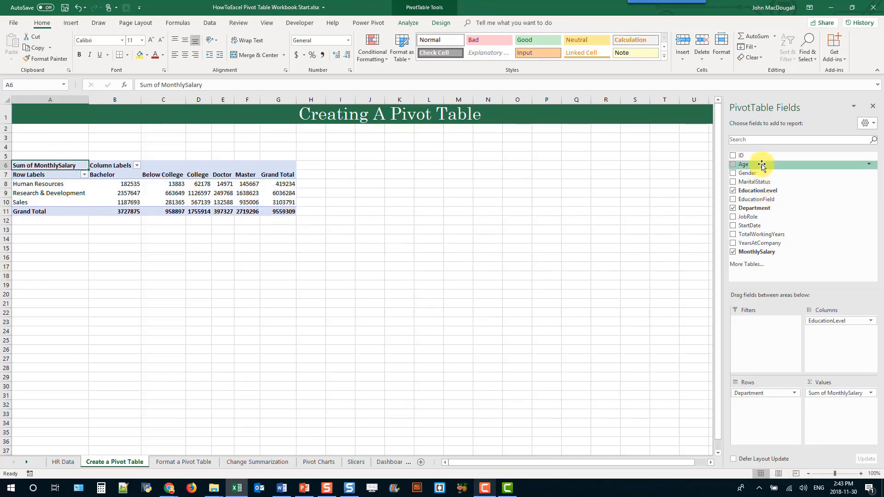
pyautogui.moveTo(762, 166); pyautogui.dragTo(762, 330)
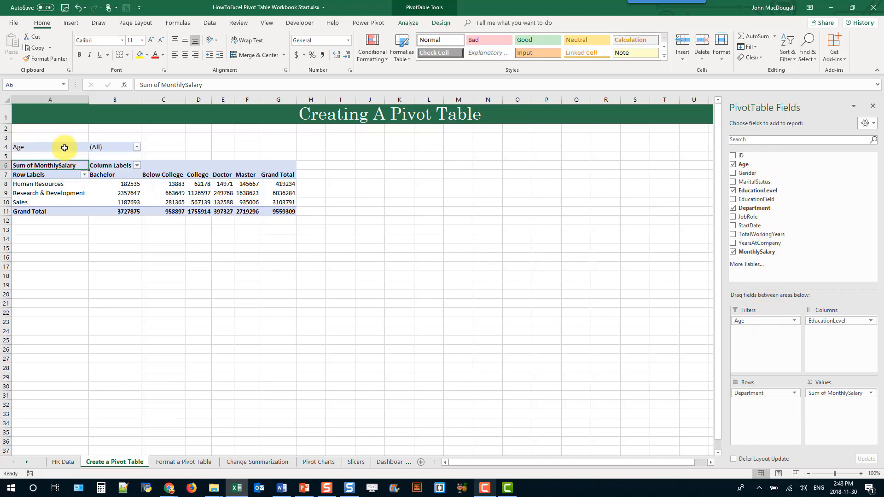
# Filter the pivot table to ages 20 through 25 with multiple selection and check the Research & Development salary sum for Bachelor
pyautogui.click(136, 147)
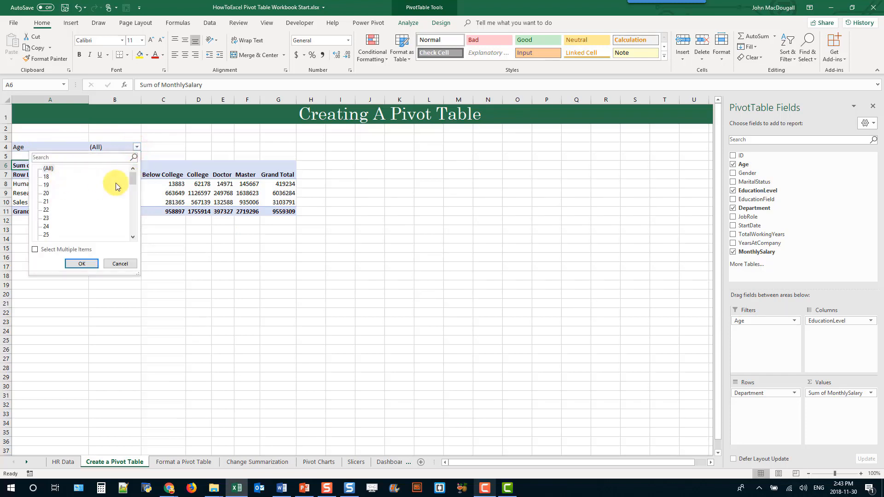
pyautogui.click(34, 251)
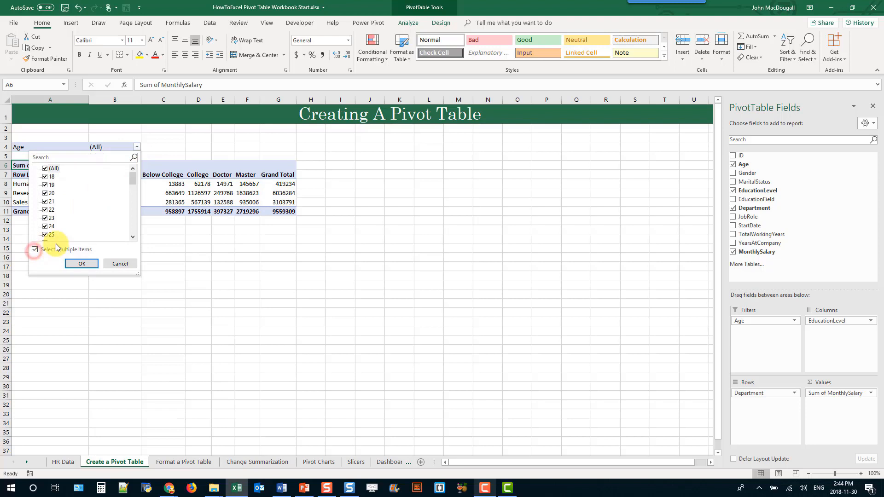
pyautogui.click(46, 168)
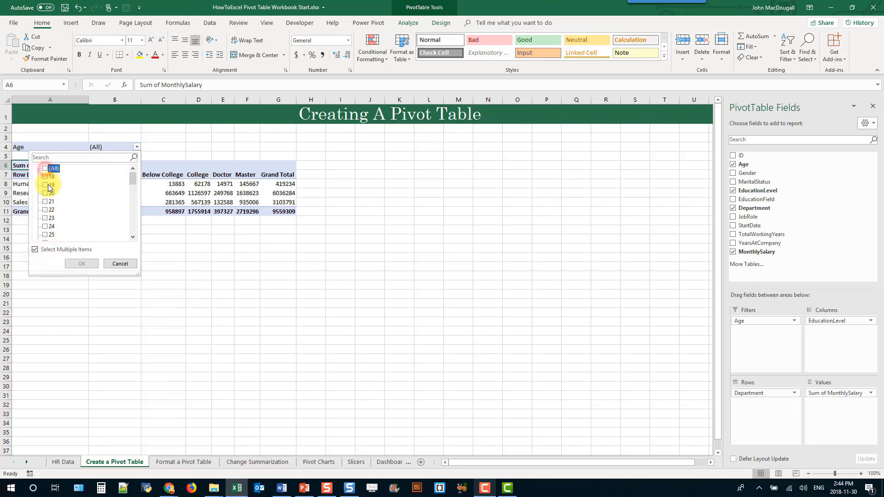
pyautogui.click(45, 194)
pyautogui.click(45, 201)
pyautogui.click(45, 210)
pyautogui.click(45, 219)
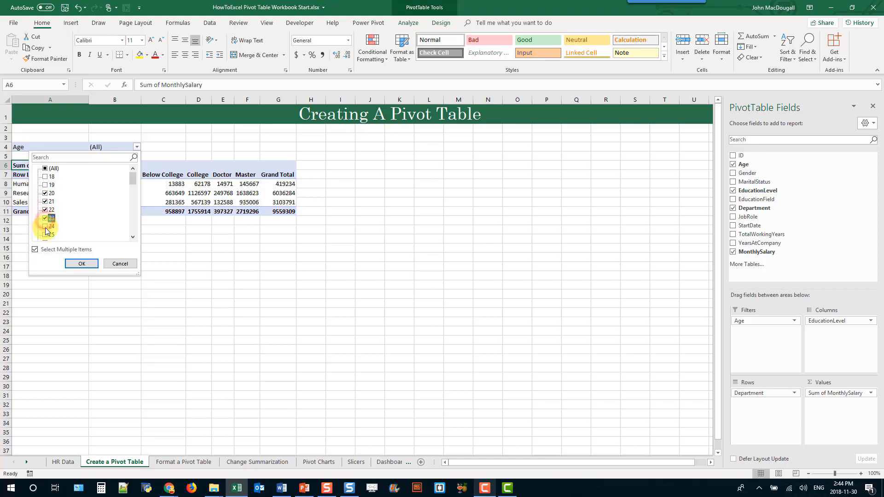
pyautogui.click(45, 226)
pyautogui.click(46, 235)
pyautogui.moveTo(133, 179); pyautogui.dragTo(133, 182)
pyautogui.click(83, 264)
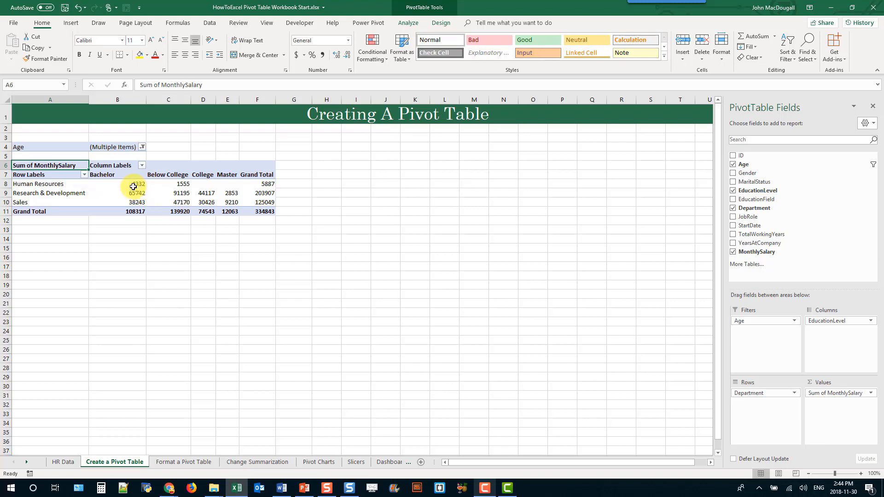
pyautogui.click(75, 193)
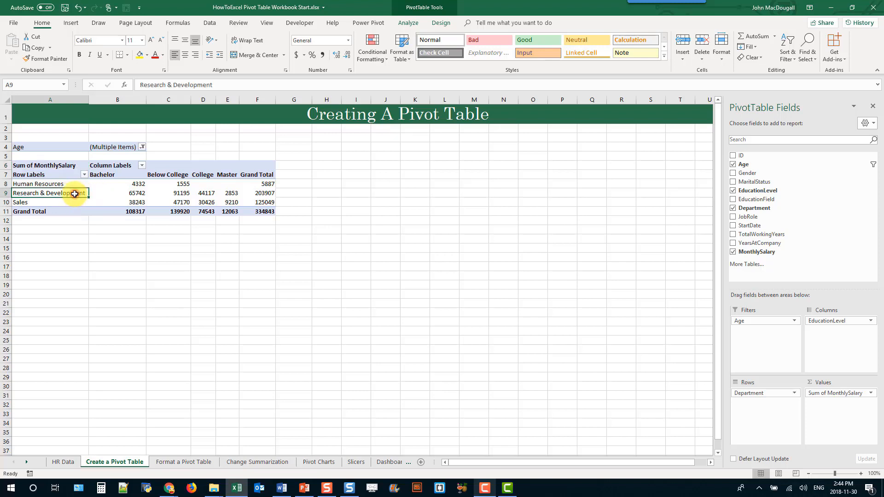
pyautogui.click(110, 194)
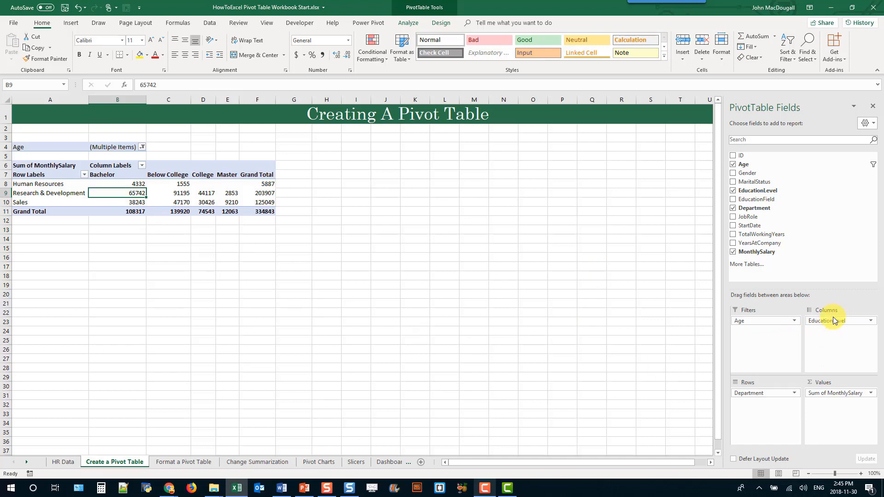
# Move EducationLevel from the pivot table's columns to its rows beneath Department, and remove the Age filter field
pyautogui.moveTo(835, 318); pyautogui.dragTo(763, 407)
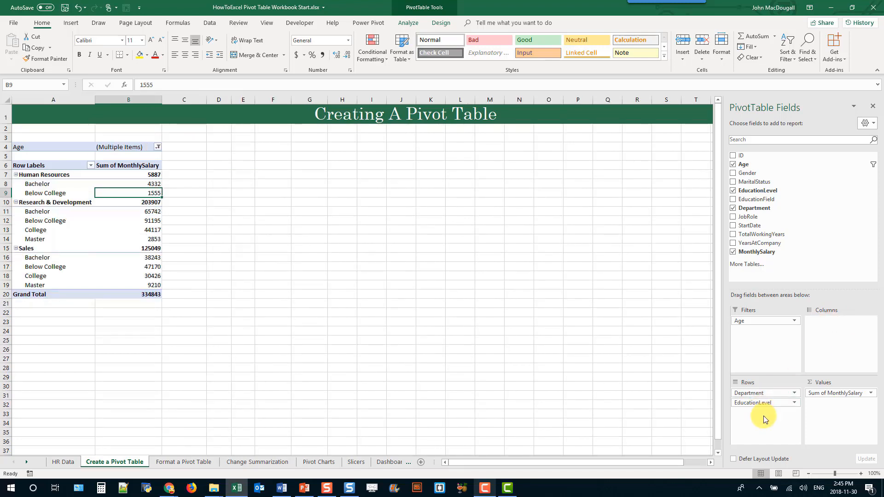
pyautogui.click(68, 176)
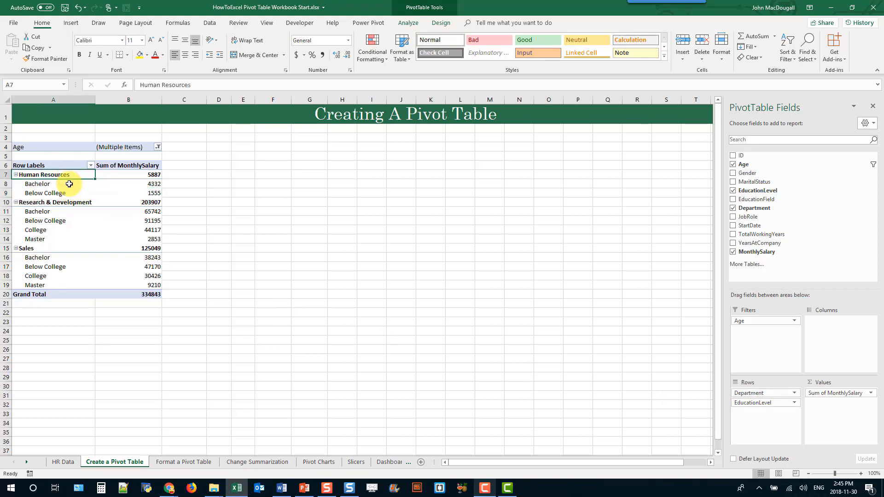
pyautogui.moveTo(64, 185); pyautogui.dragTo(65, 192)
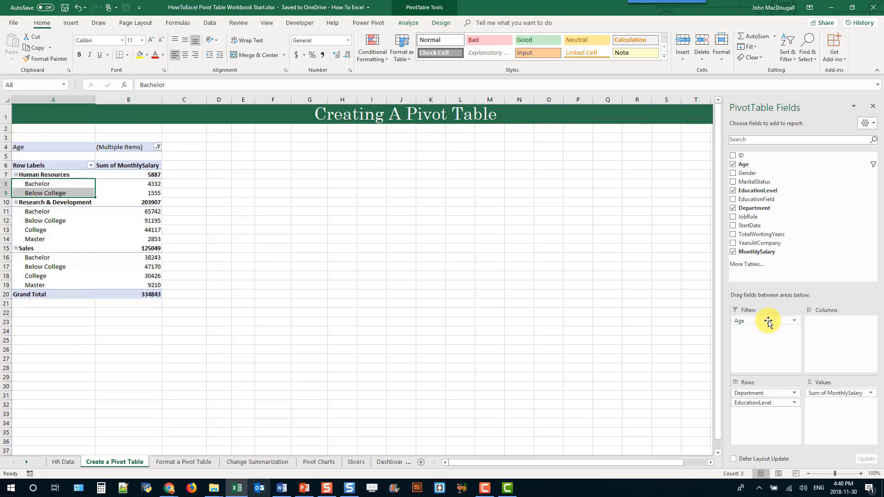
pyautogui.moveTo(769, 321); pyautogui.dragTo(638, 324)
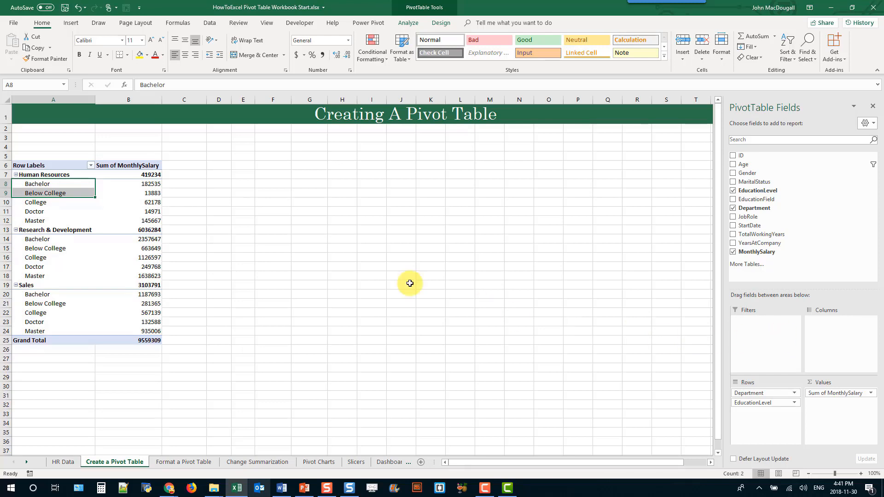
# Copy the whole pivot table to cell A5 of the Format a Pivot Table sheet and fit column B to its contents
pyautogui.click(62, 162)
pyautogui.moveTo(63, 163); pyautogui.dragTo(136, 338)
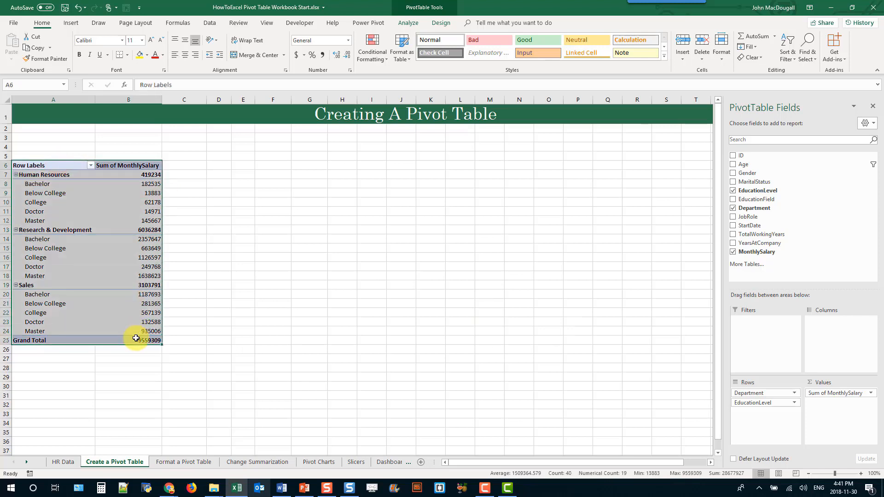
pyautogui.hotkey('ctrl', 'c')
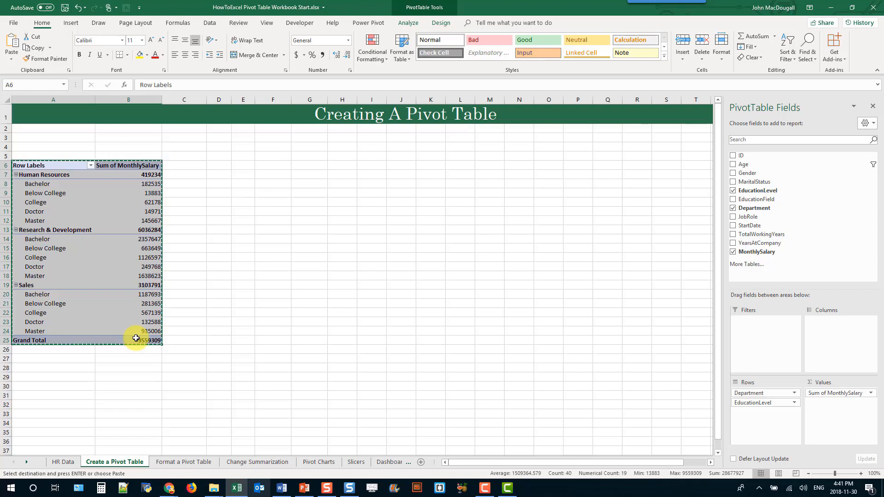
pyautogui.click(182, 462)
pyautogui.click(55, 156)
pyautogui.hotkey('ctrl', 'v')
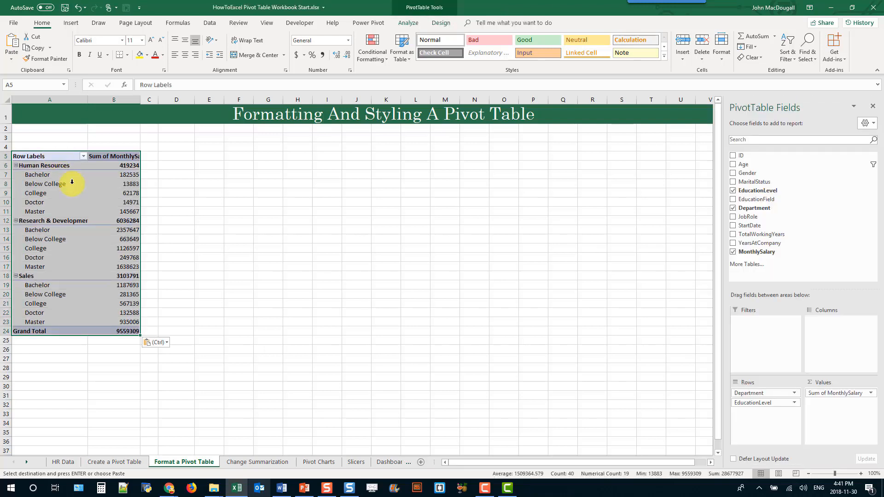
pyautogui.click(141, 101)
pyautogui.doubleClick(141, 101)
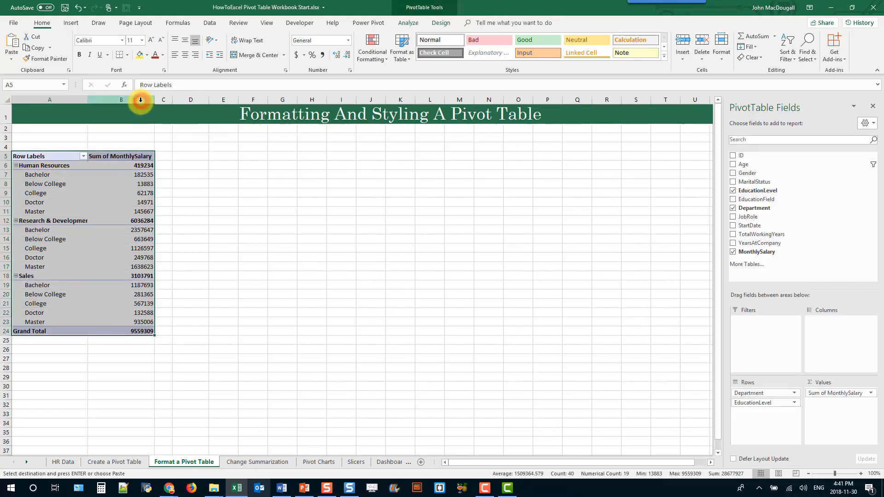
# Choose a Number format with a thousands separator and 0 decimal places for the pivot table's monthly salary sums
pyautogui.click(134, 191)
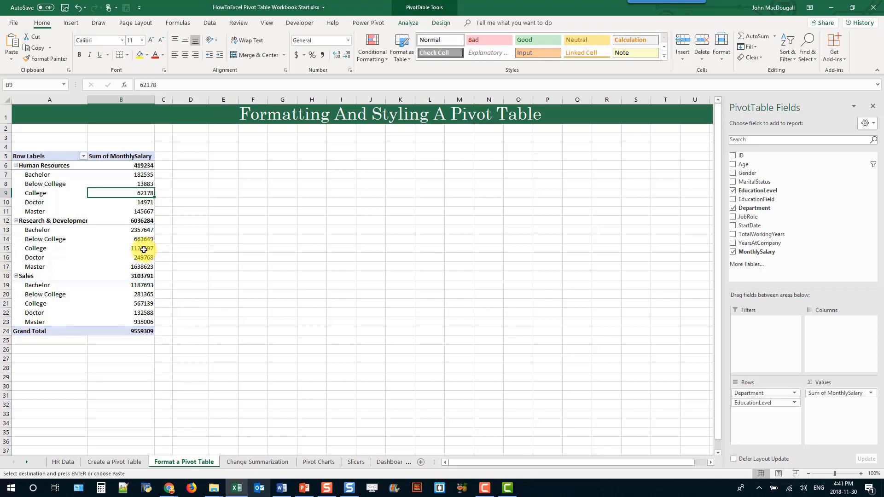
pyautogui.click(133, 204)
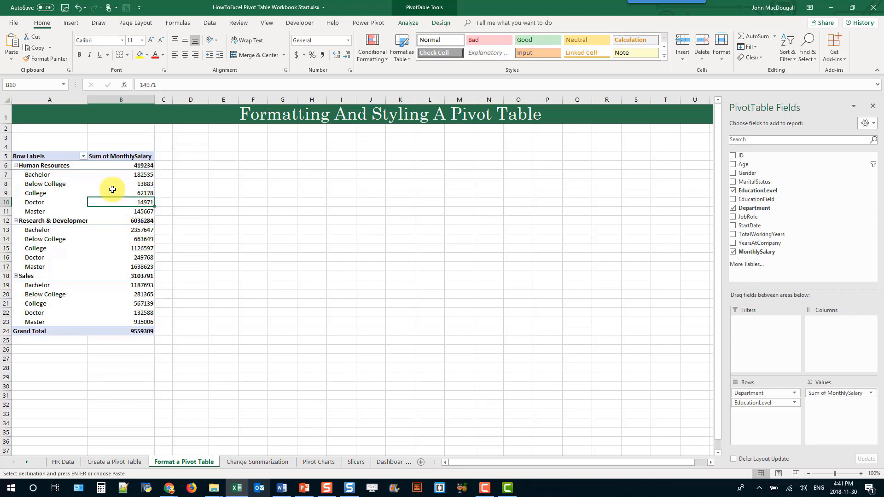
pyautogui.rightClick(113, 190)
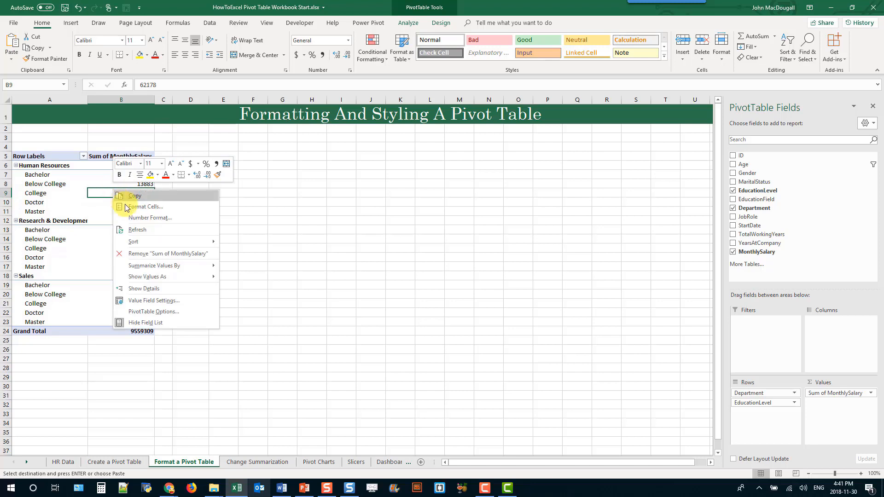
pyautogui.click(137, 219)
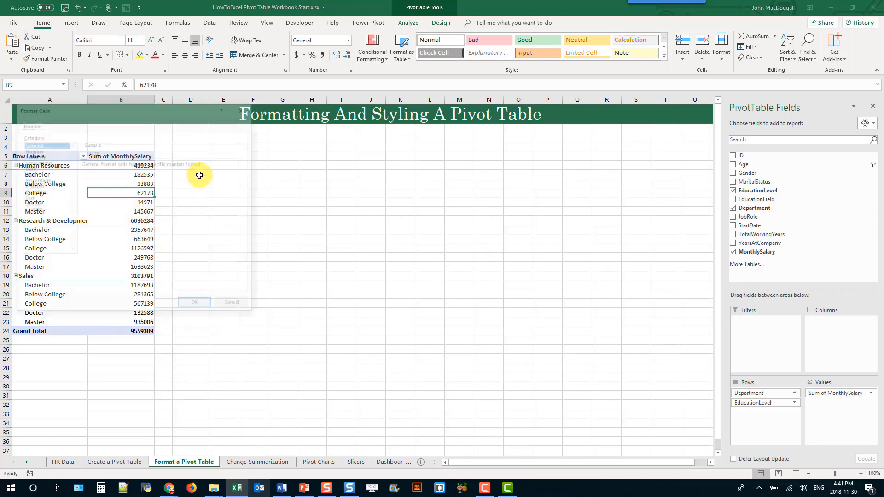
pyautogui.click(186, 114)
pyautogui.moveTo(256, 132); pyautogui.dragTo(293, 125)
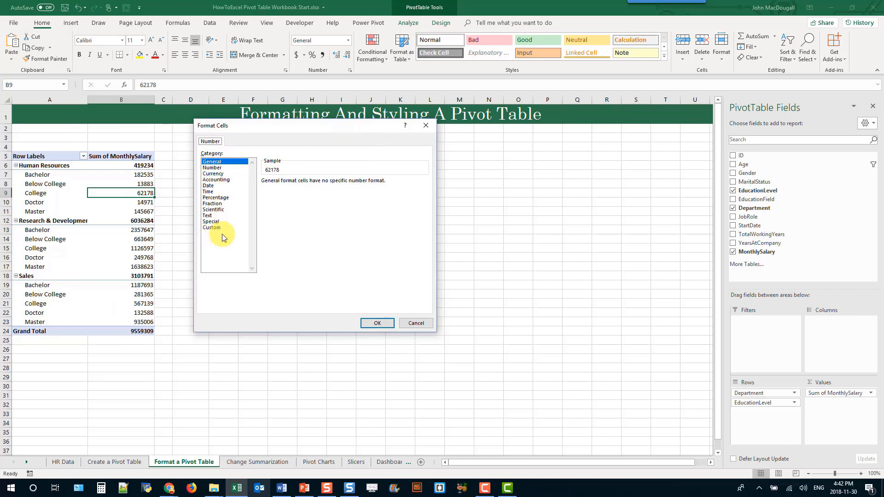
pyautogui.click(221, 169)
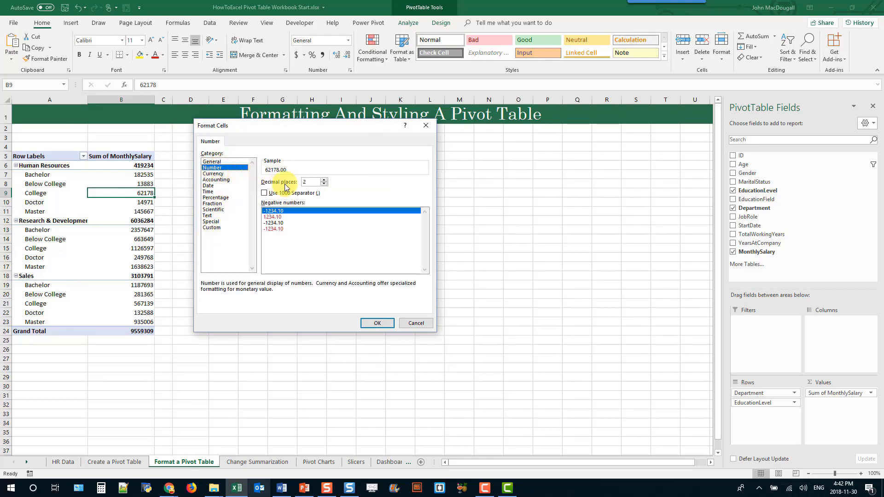
pyautogui.click(264, 192)
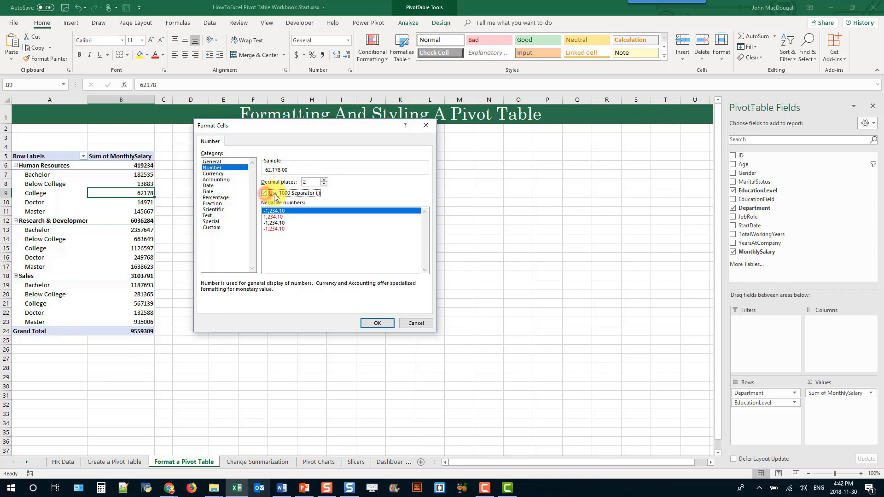
pyautogui.click(324, 185)
pyautogui.click(324, 185)
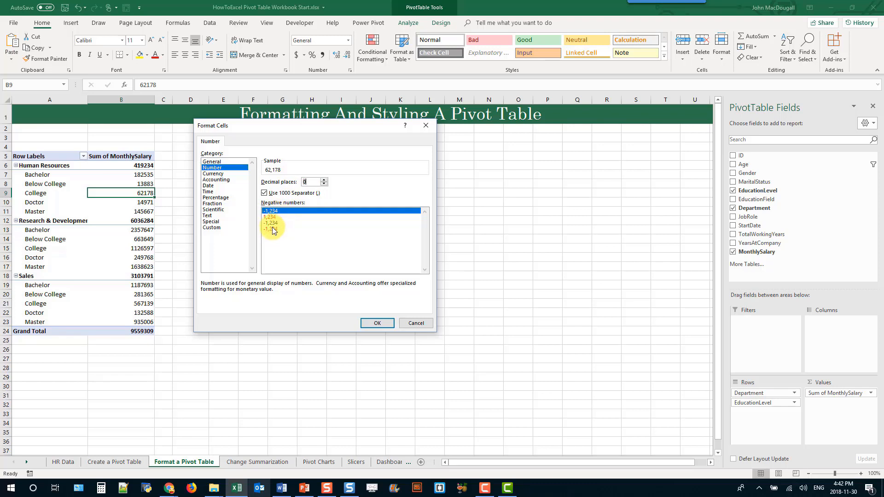
# Switch the salary sums' number format to Currency with the $ symbol and apply it
pyautogui.click(213, 174)
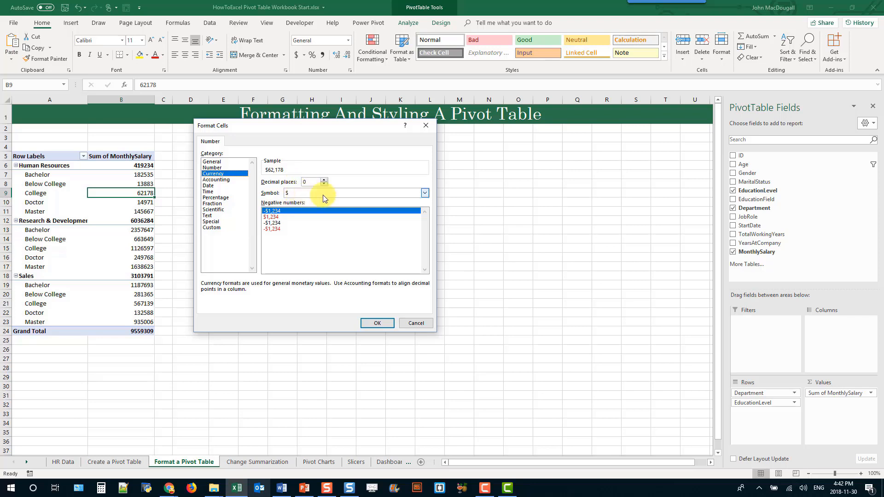
pyautogui.click(423, 194)
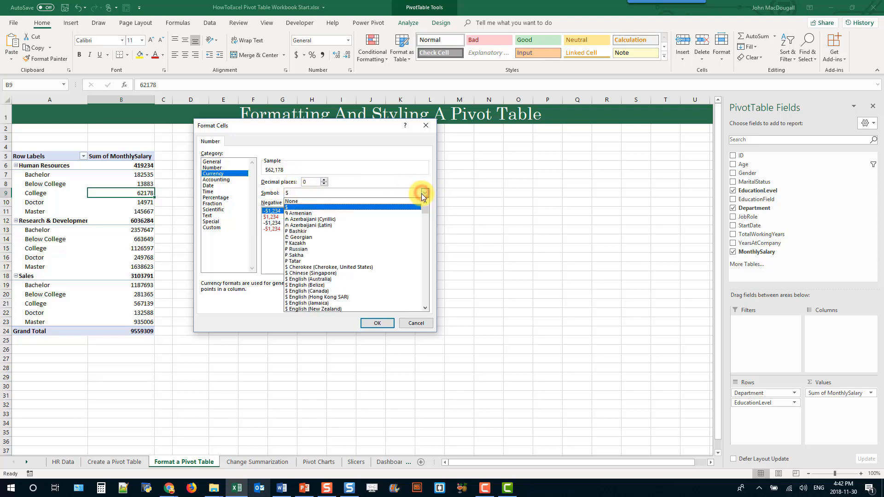
pyautogui.click(423, 194)
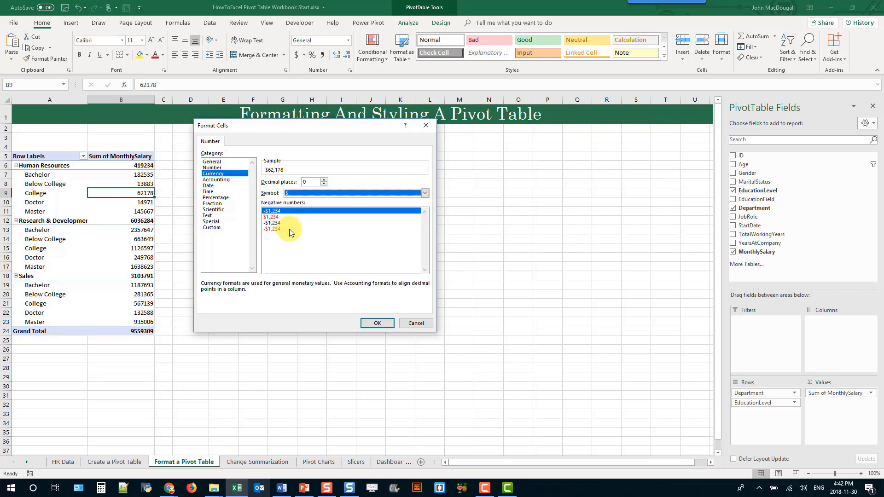
pyautogui.click(374, 324)
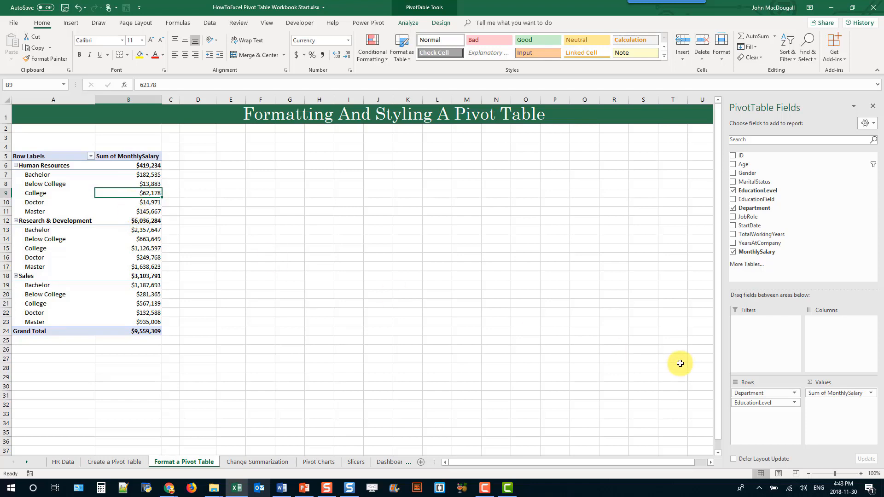
# Move EducationLevel from the rows back to the columns of the copied pivot table
pyautogui.moveTo(746, 403); pyautogui.dragTo(822, 340)
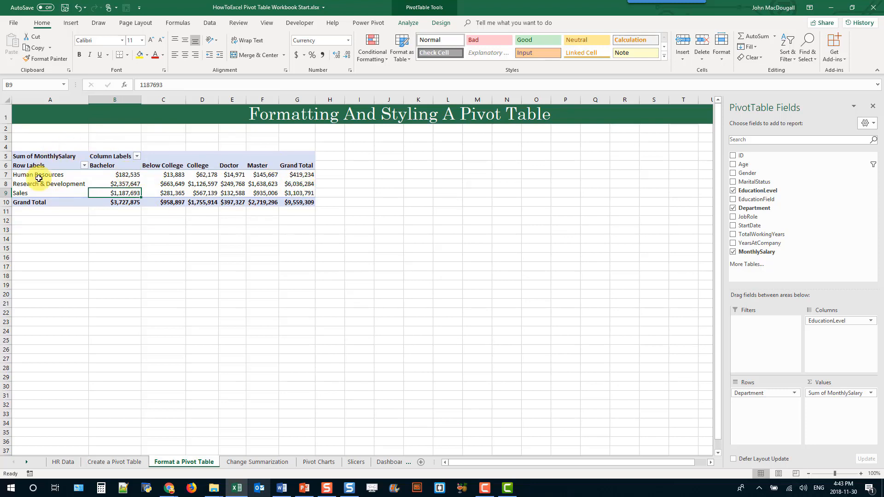
pyautogui.click(225, 186)
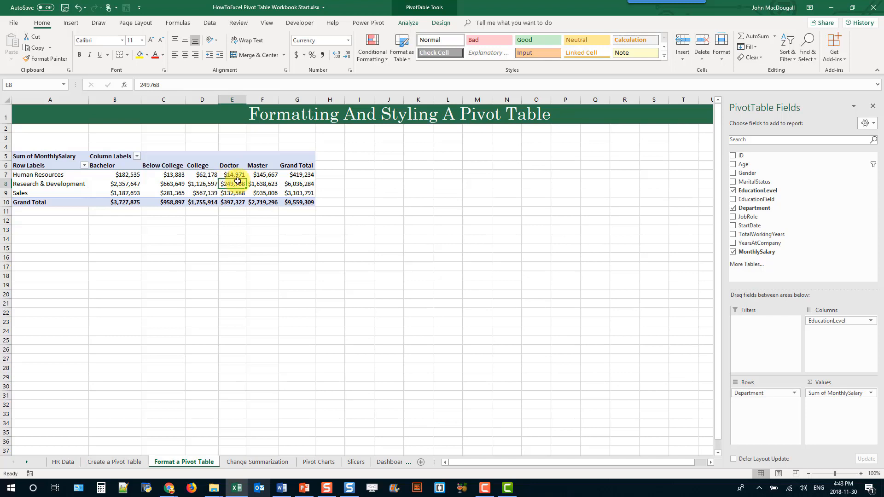
# Apply the blue PivotTable style from the second row of the Medium group to the pivot table
pyautogui.click(442, 23)
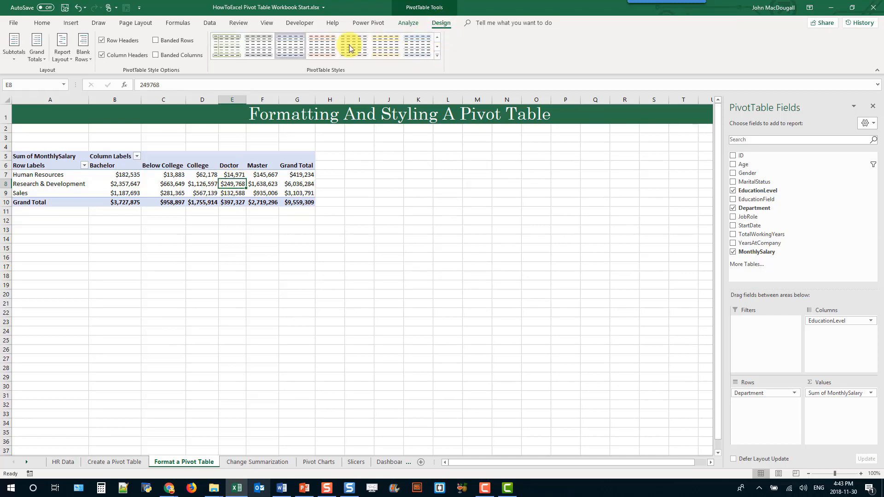
pyautogui.click(437, 55)
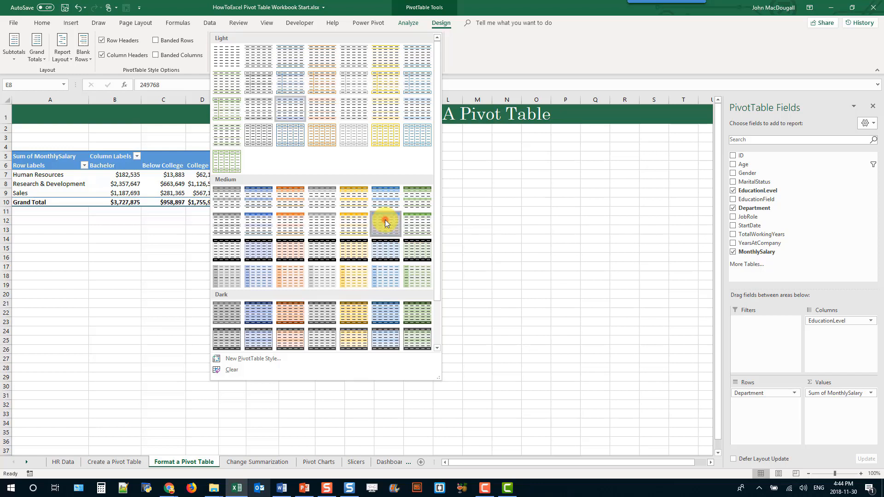
pyautogui.click(386, 223)
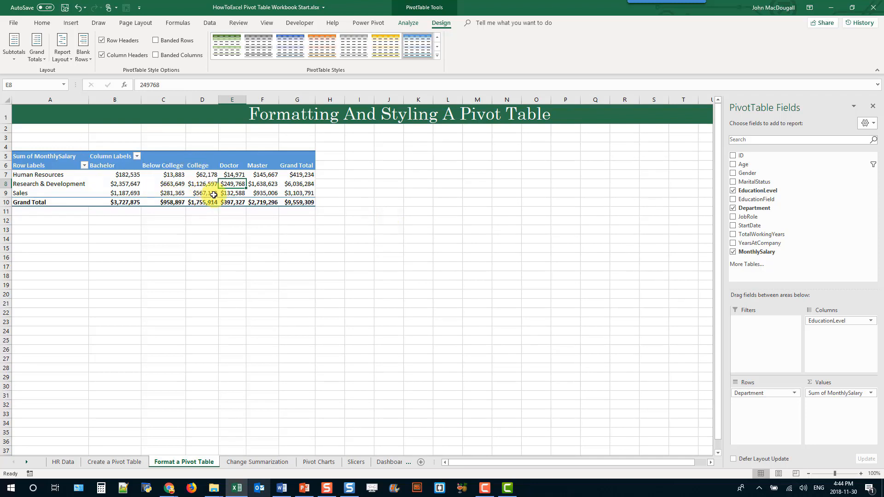
# Try EducationLevel beneath Department in the pivot table's rows and return it to the columns
pyautogui.moveTo(842, 321); pyautogui.dragTo(760, 409)
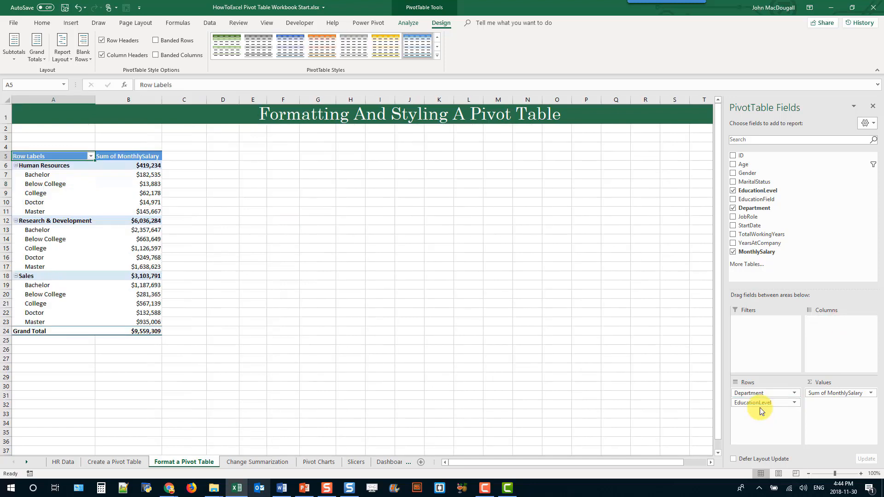
pyautogui.moveTo(760, 408); pyautogui.dragTo(849, 347)
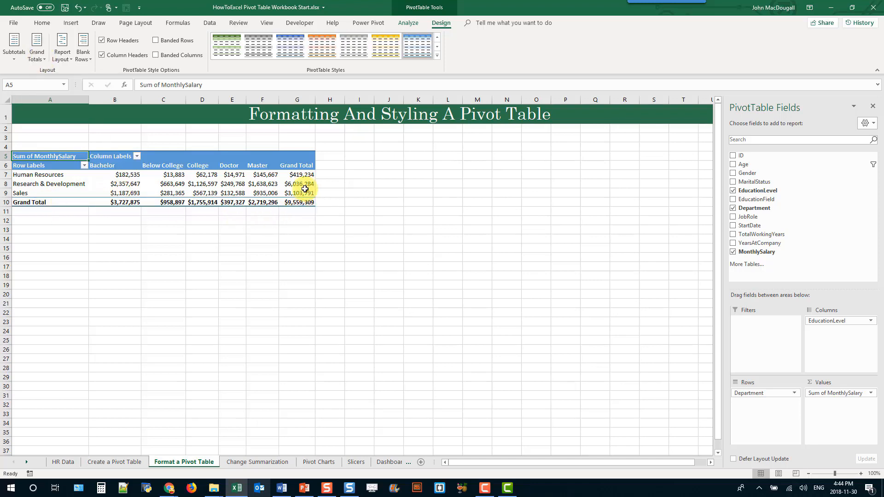
# Try showing the pivot table's grand totals for rows only and switch them to columns only
pyautogui.click(38, 57)
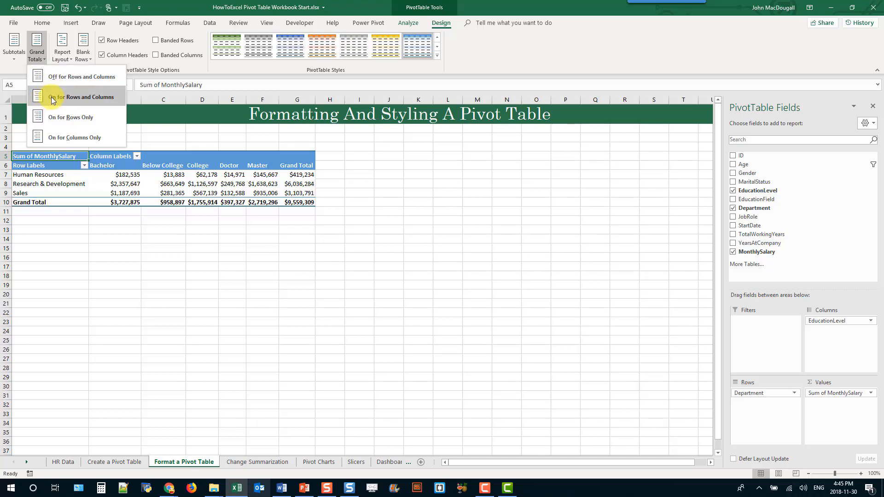
pyautogui.click(90, 117)
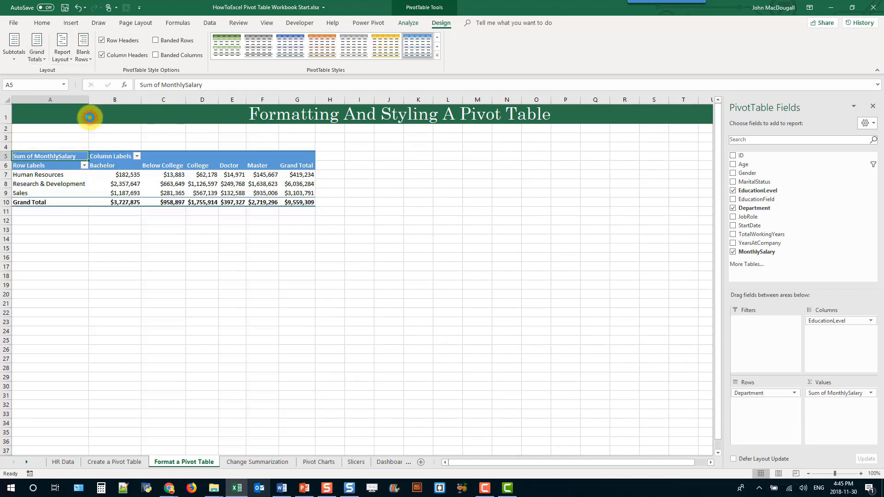
pyautogui.click(45, 58)
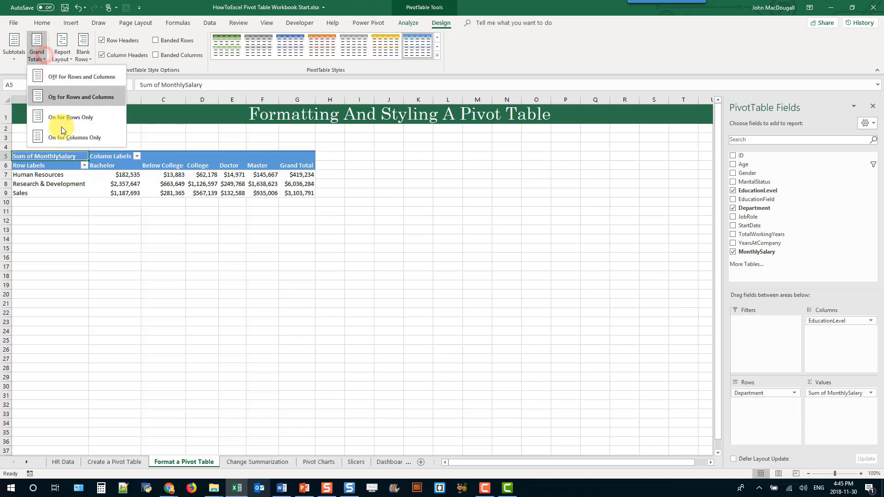
pyautogui.click(60, 134)
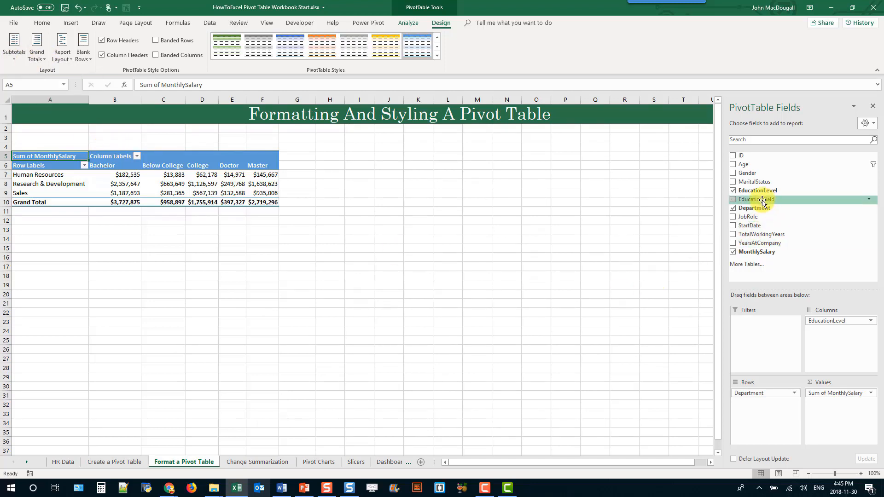
# Add MaritalStatus beneath Department in the pivot table's rows and select the Human Resources subtotal row
pyautogui.moveTo(760, 184); pyautogui.dragTo(779, 405)
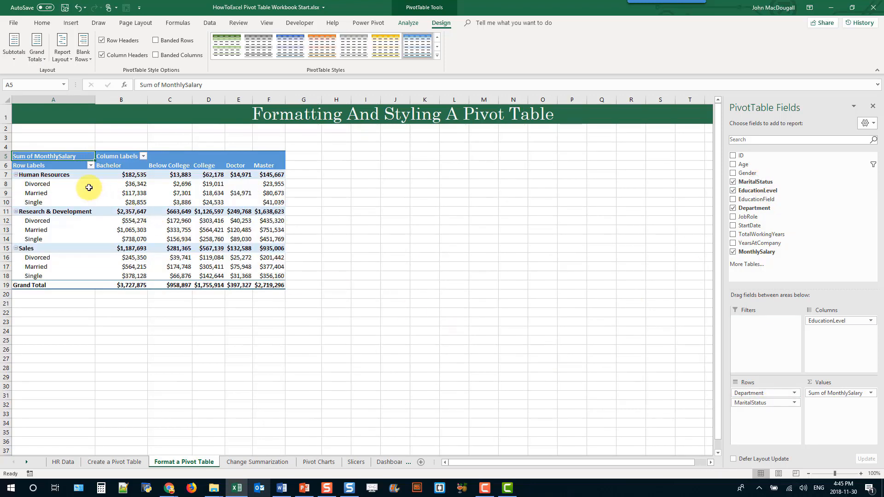
pyautogui.moveTo(168, 179); pyautogui.dragTo(280, 176)
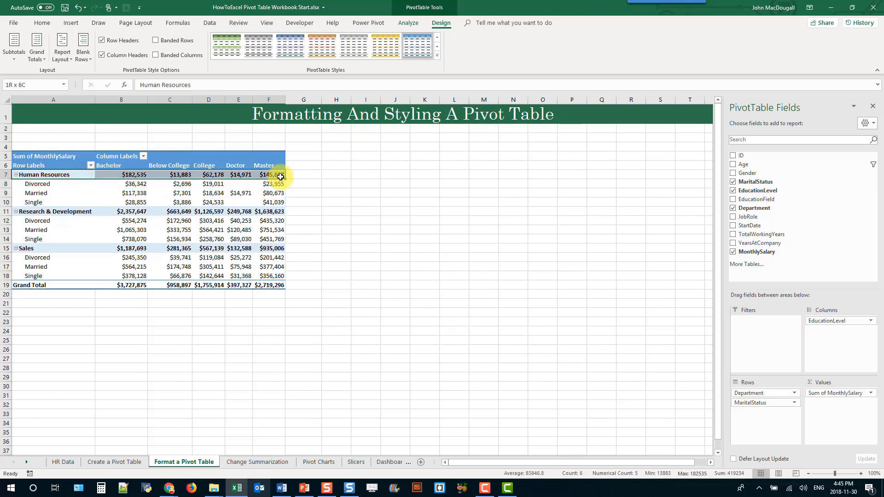
# Try hiding the subtotals and showing them at the bottom of each group, and return them to the top of the group
pyautogui.click(19, 60)
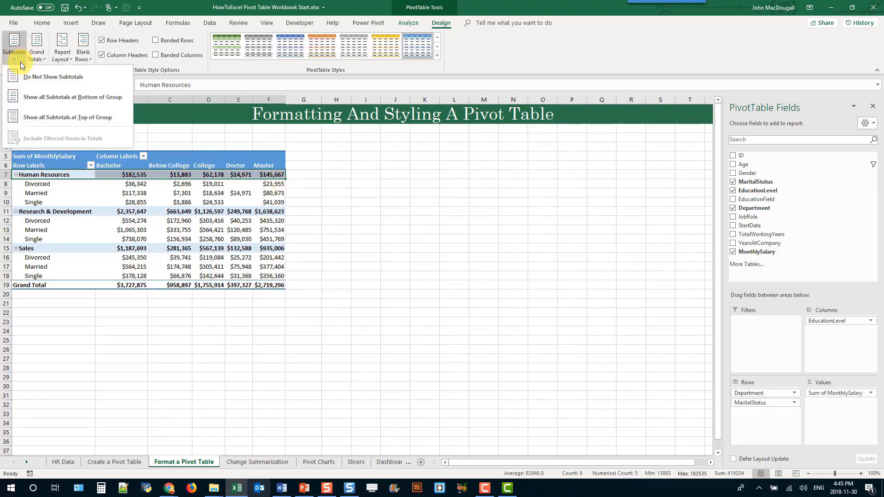
pyautogui.click(27, 78)
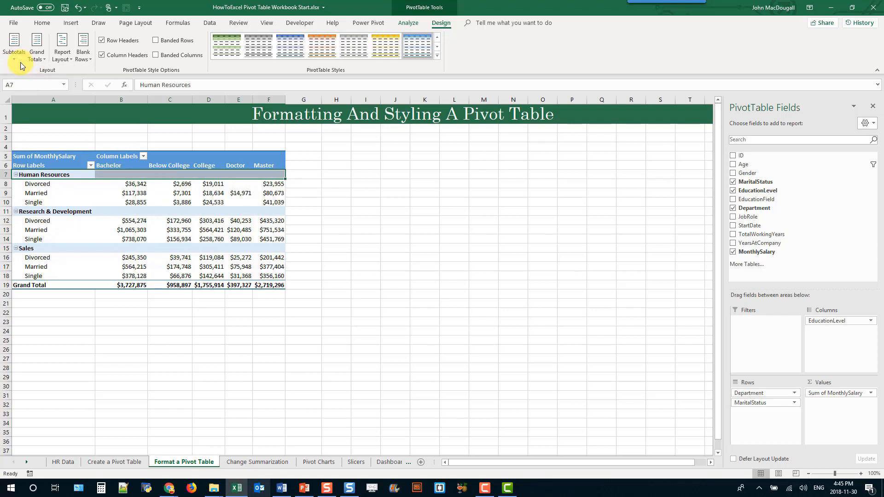
pyautogui.click(16, 54)
pyautogui.click(30, 99)
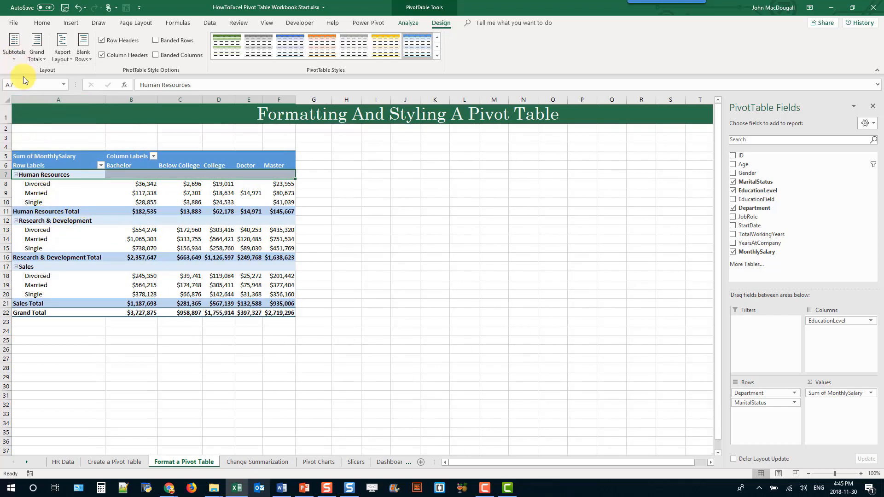
pyautogui.click(14, 46)
pyautogui.click(35, 117)
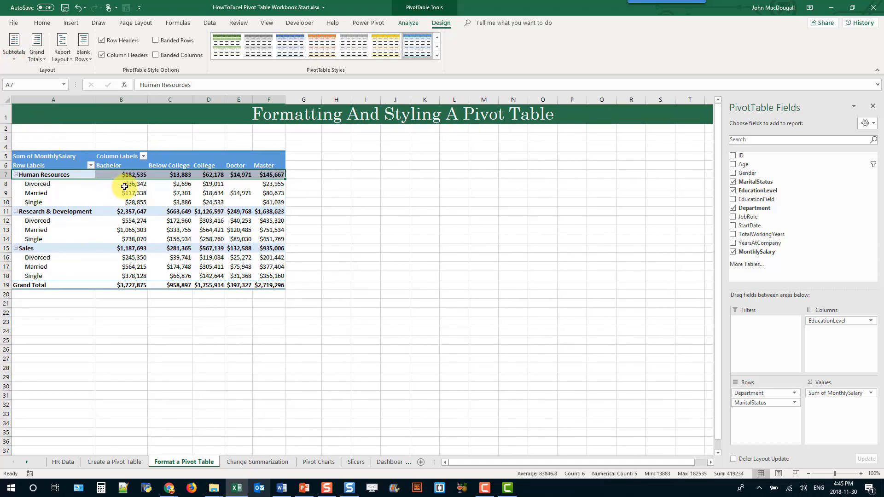
# Show the pivot table in Compact Form and inspect how column A holds the department and marital status labels
pyautogui.click(67, 58)
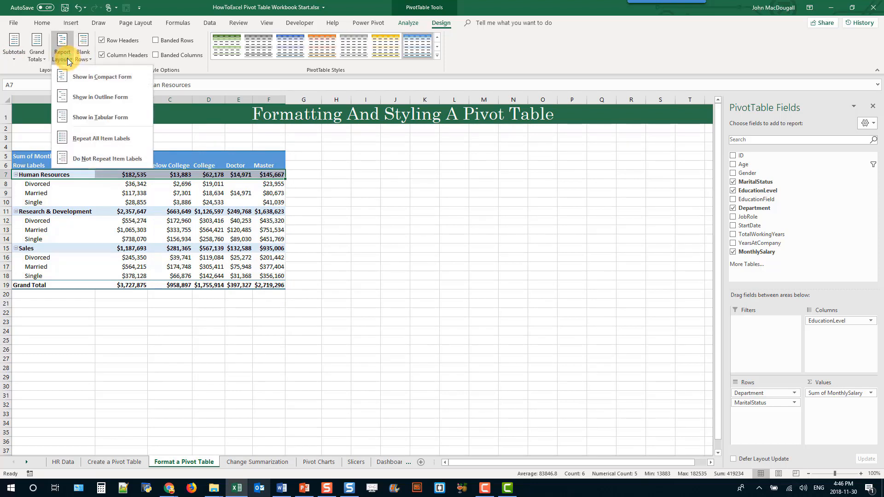
pyautogui.click(68, 75)
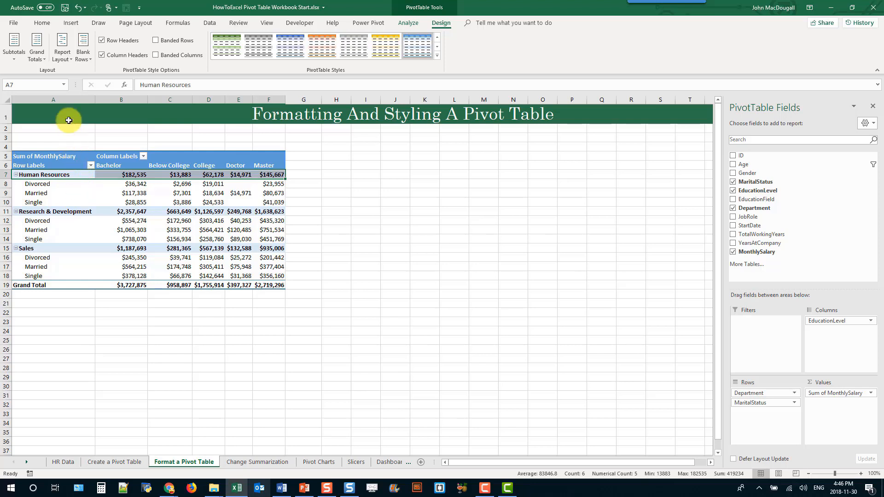
pyautogui.click(69, 98)
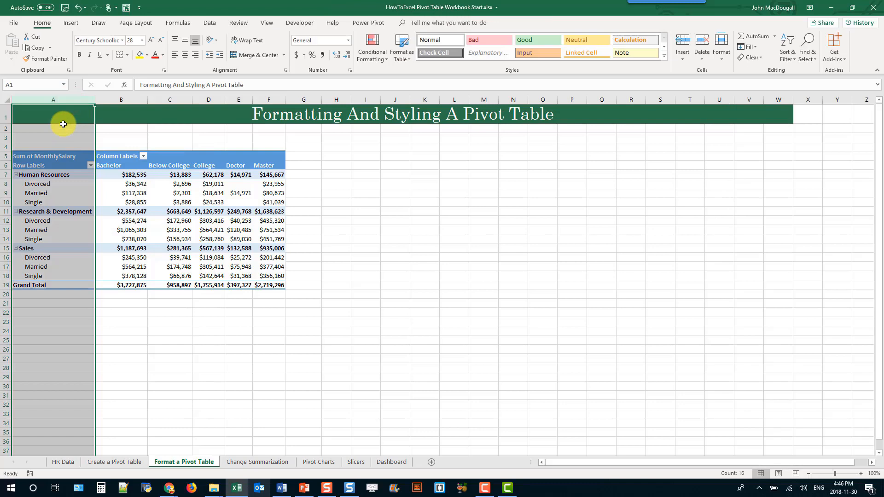
pyautogui.click(60, 174)
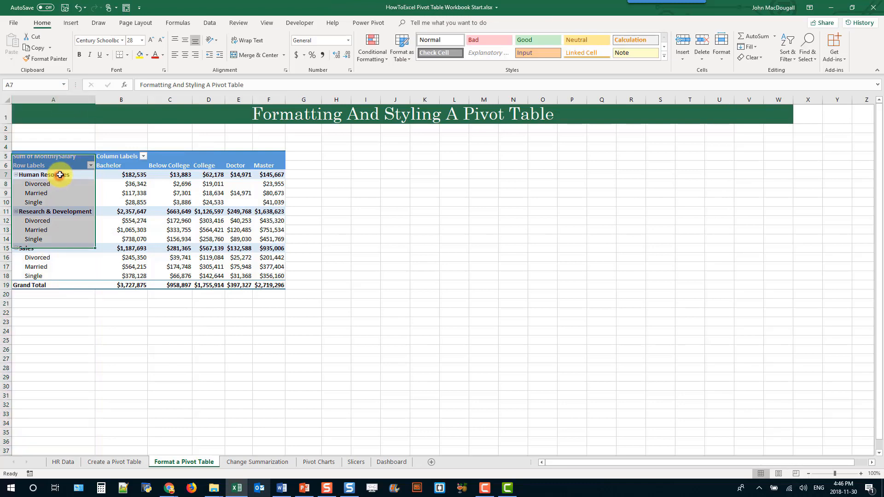
pyautogui.moveTo(55, 185); pyautogui.dragTo(51, 201)
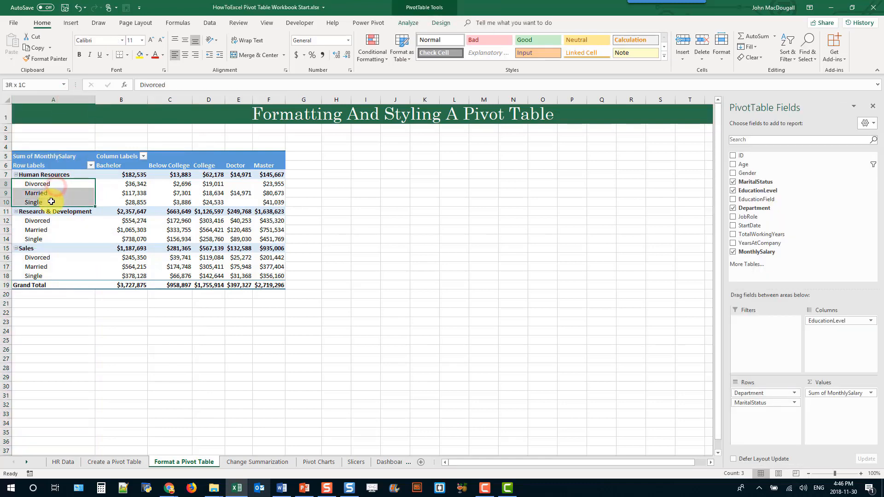
pyautogui.click(61, 174)
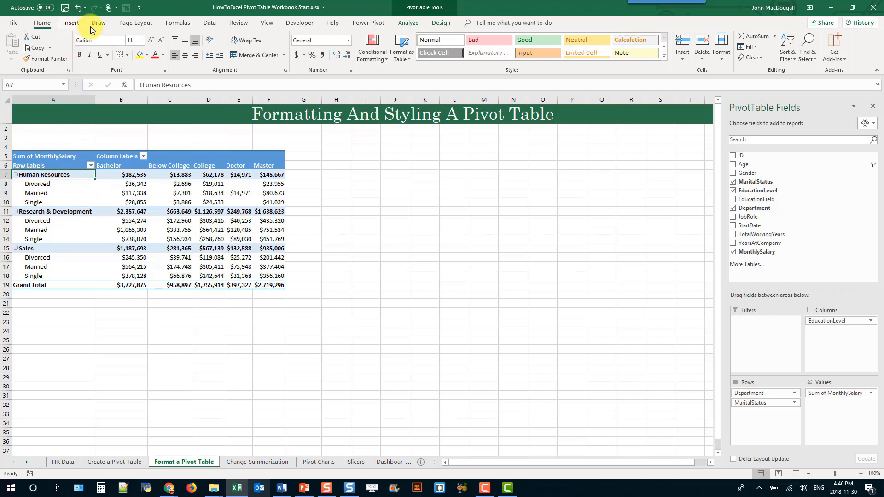
# Try the Outline Form report layout and inspect the Department and MaritalStatus labels in columns A and B
pyautogui.click(441, 23)
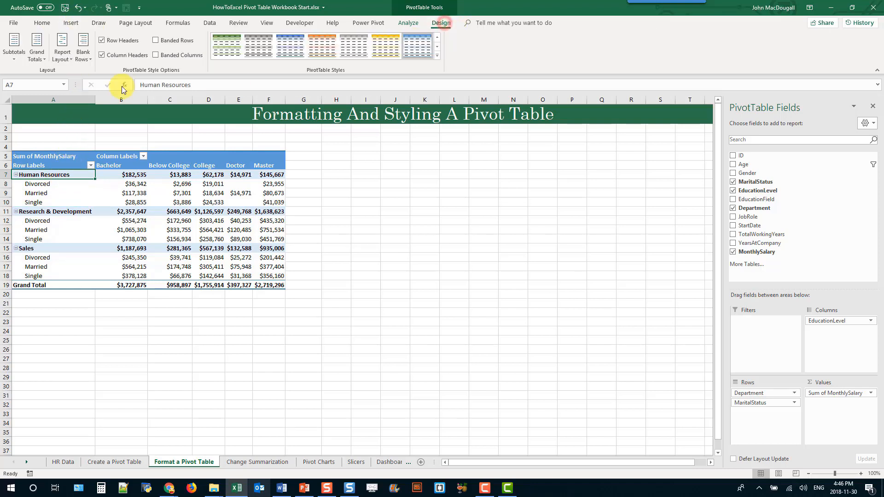
pyautogui.click(67, 58)
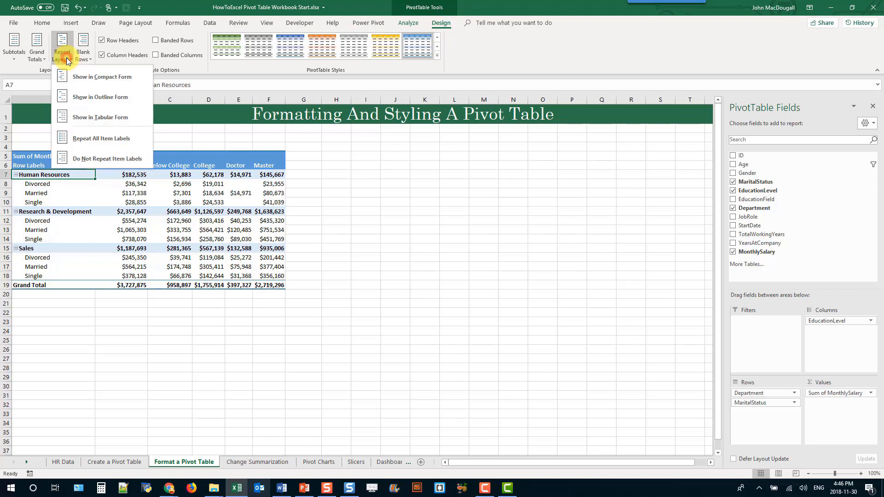
pyautogui.click(79, 98)
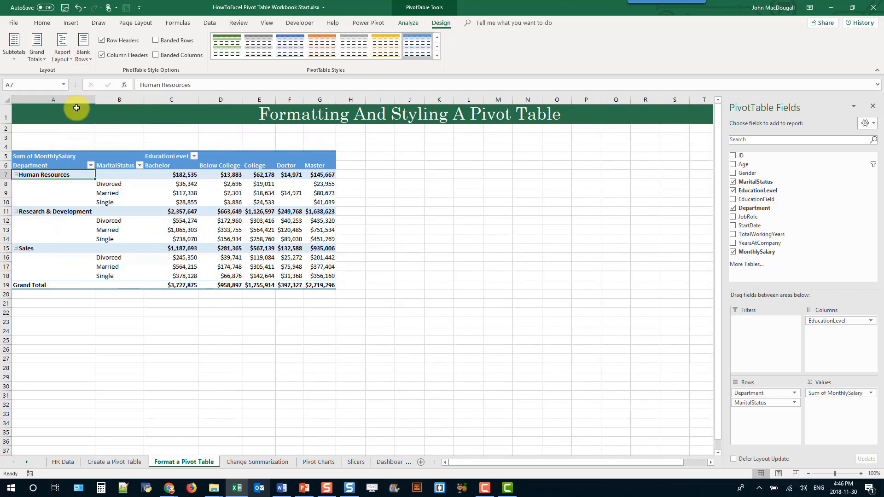
pyautogui.click(76, 99)
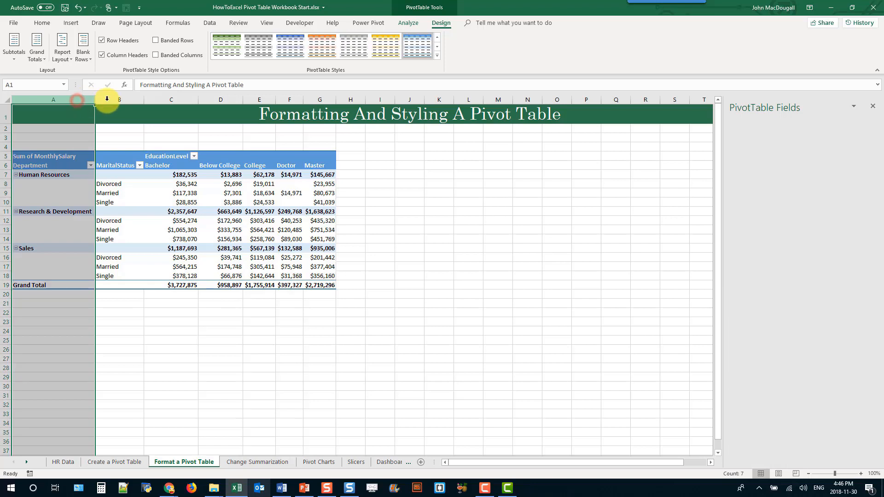
pyautogui.click(109, 98)
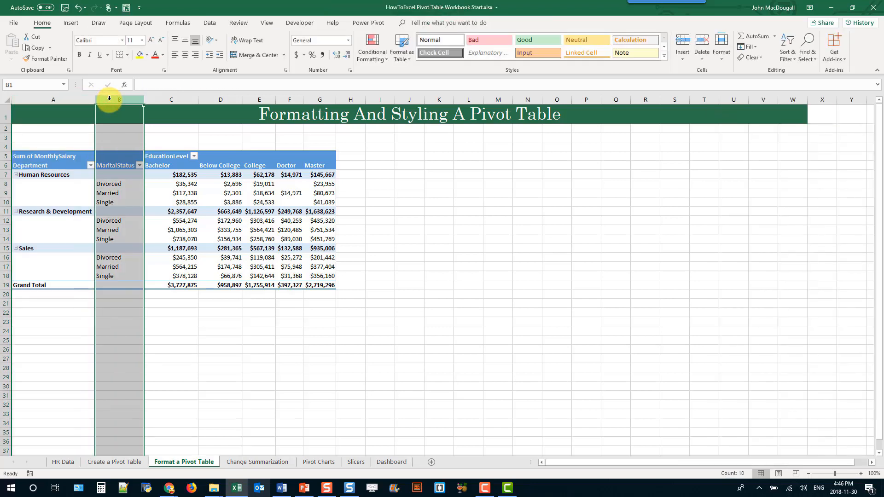
pyautogui.click(70, 175)
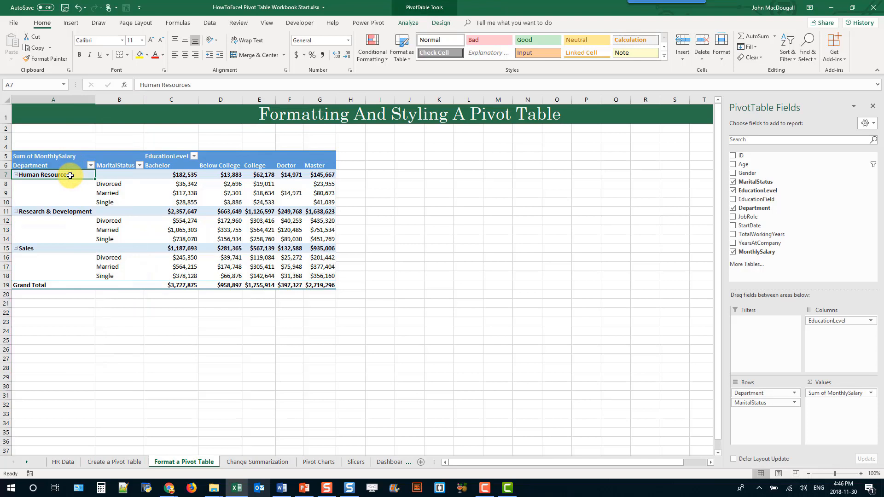
pyautogui.moveTo(113, 184); pyautogui.dragTo(111, 206)
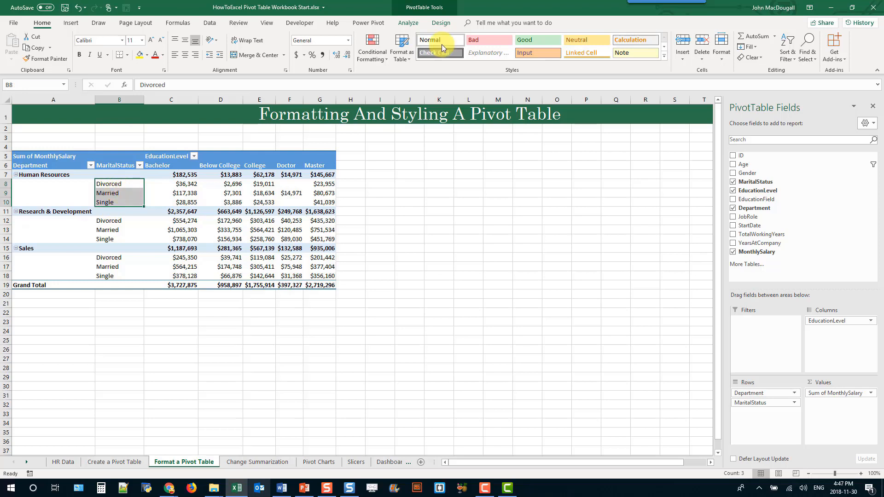
# Change the pivot table's report layout to Tabular Form and check the Department and MaritalStatus columns
pyautogui.click(441, 23)
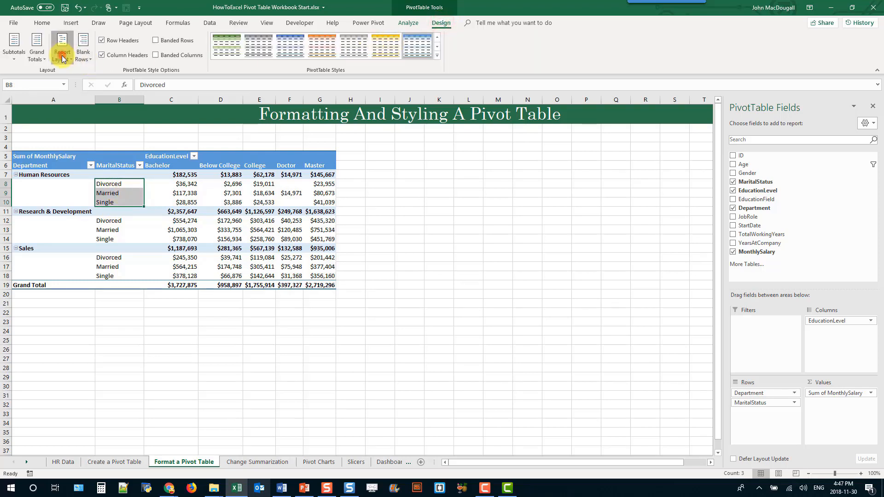
pyautogui.click(63, 48)
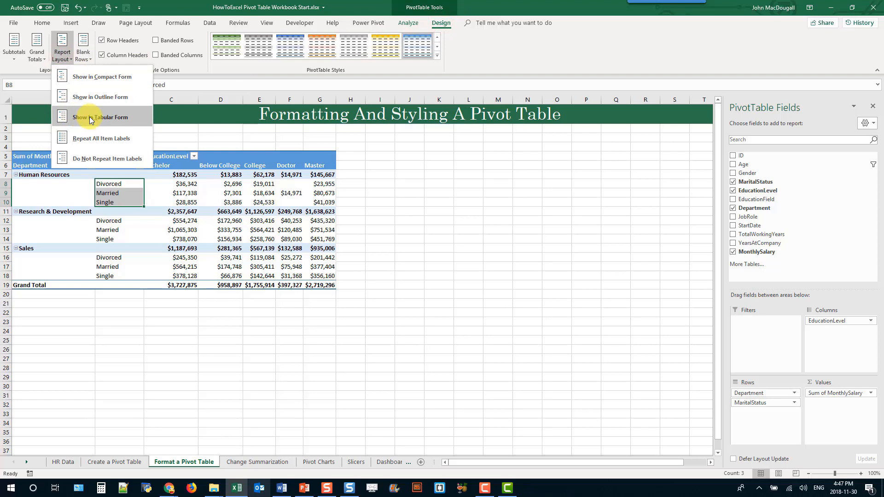
pyautogui.click(107, 120)
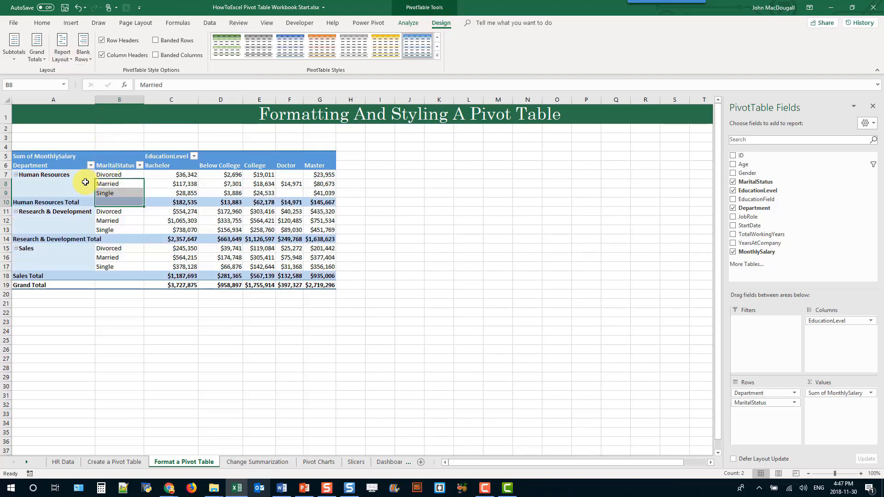
pyautogui.click(79, 99)
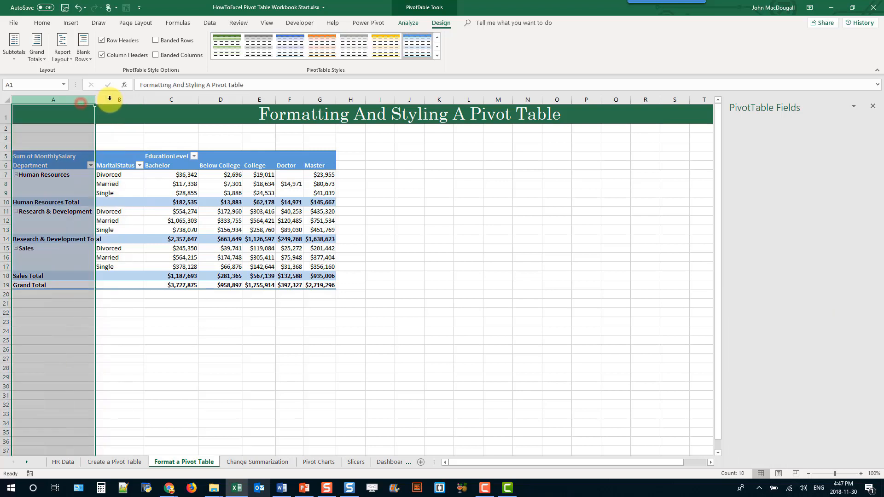
pyautogui.click(109, 99)
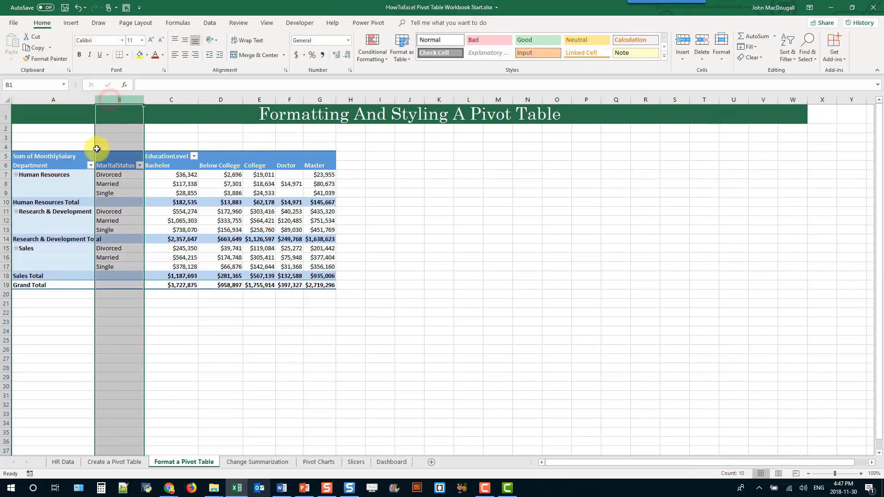
pyautogui.click(74, 175)
pyautogui.click(93, 176)
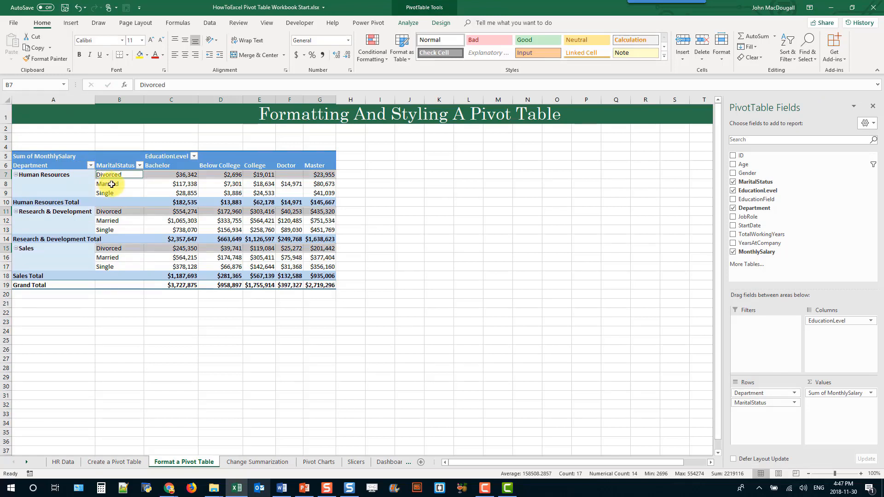
# Return the pivot table's report layout to Compact Form
pyautogui.click(441, 22)
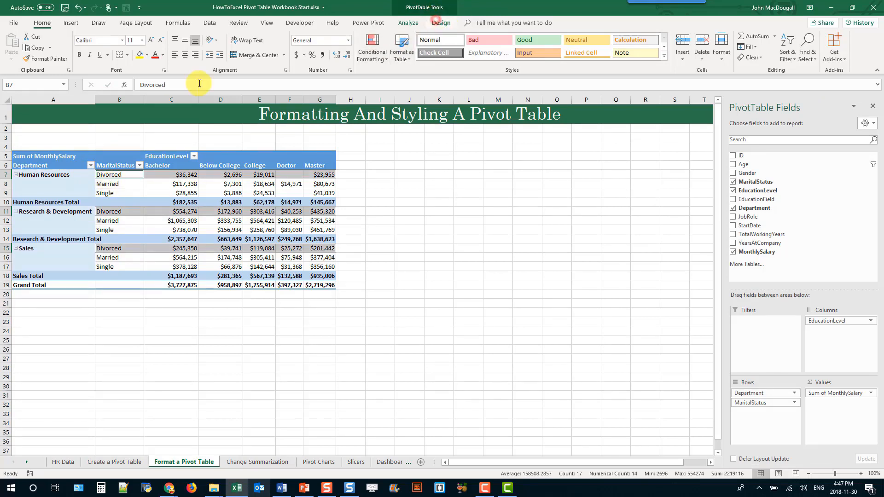
pyautogui.click(62, 54)
pyautogui.click(68, 73)
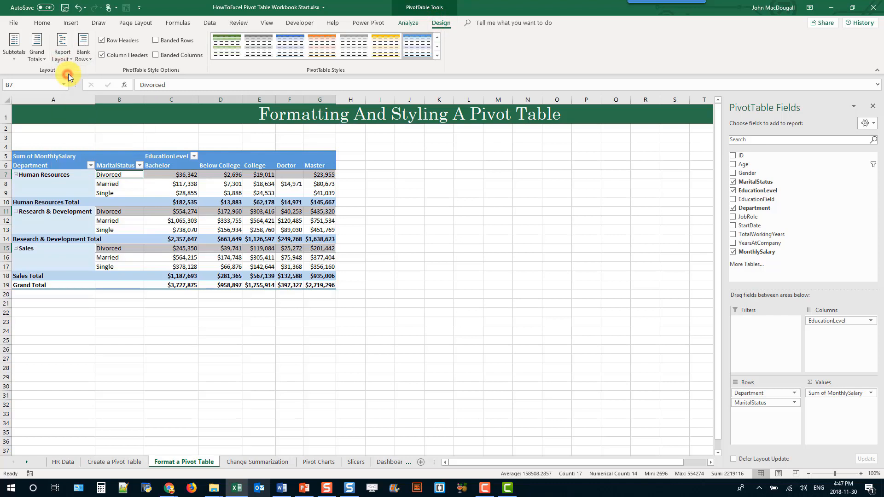
pyautogui.click(106, 192)
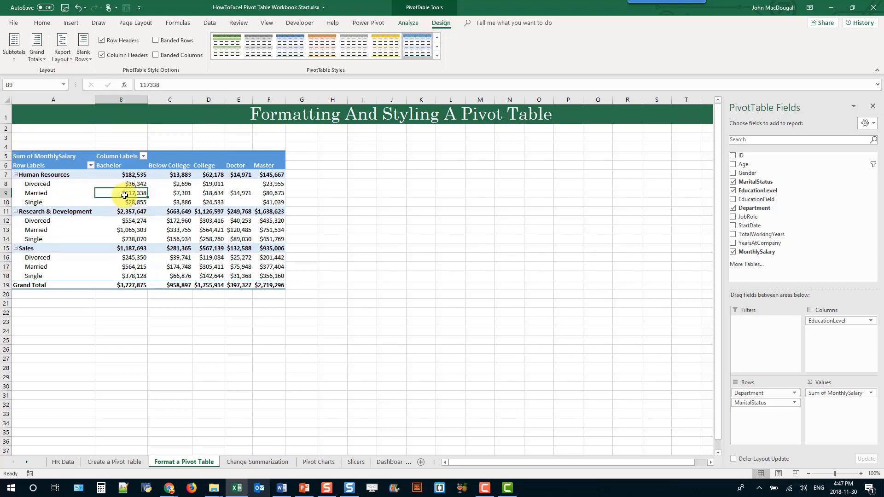
pyautogui.rightClick(125, 193)
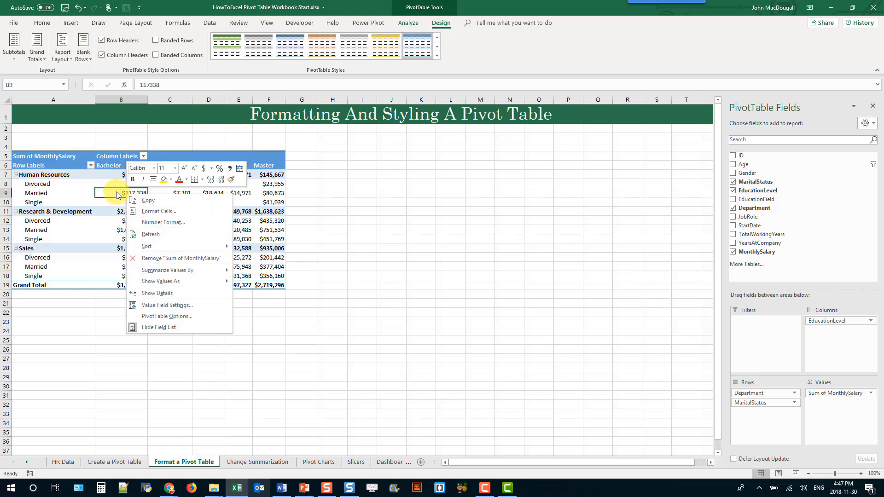
pyautogui.click(115, 192)
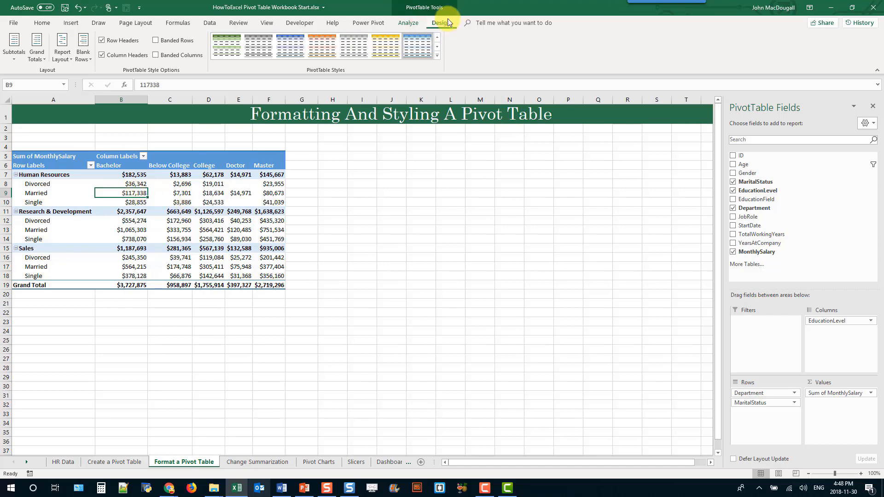
pyautogui.click(437, 57)
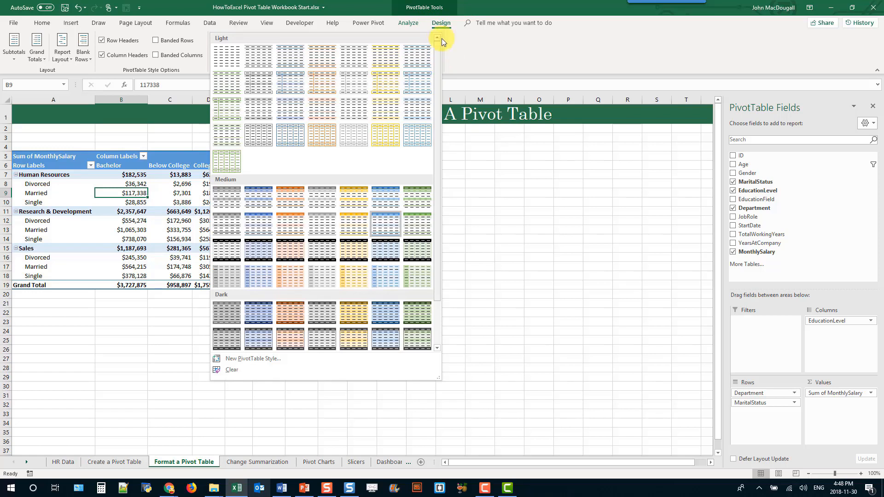
pyautogui.click(444, 38)
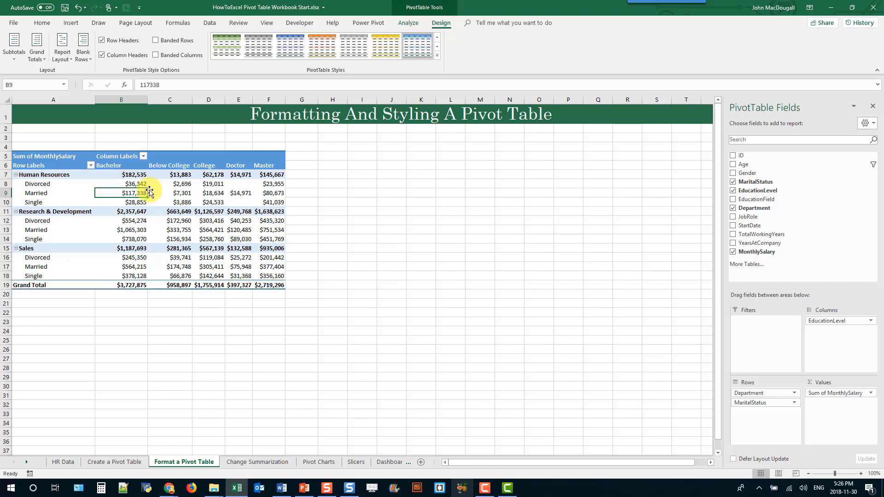
# Copy the whole pivot table to cell A5 of the Change Summarization sheet and auto-fit columns A to F
pyautogui.click(266, 156)
pyautogui.moveTo(210, 176); pyautogui.dragTo(46, 283)
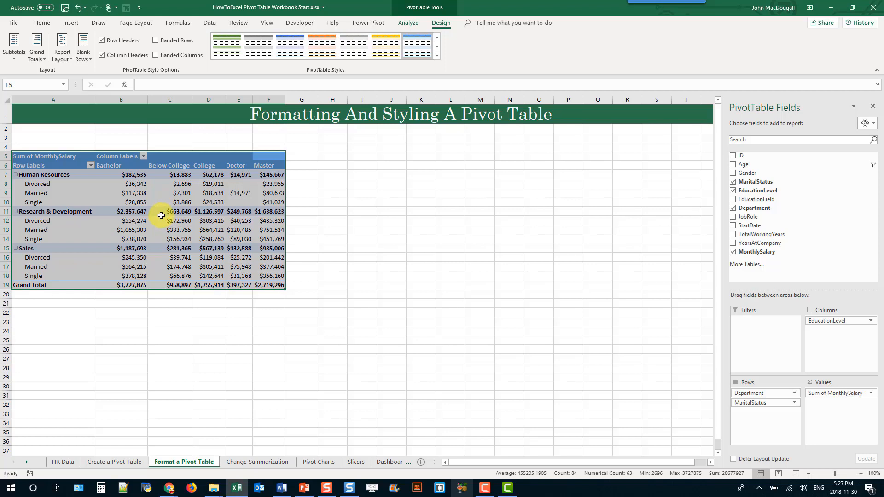
pyautogui.hotkey('ctrl', 'c')
pyautogui.click(253, 462)
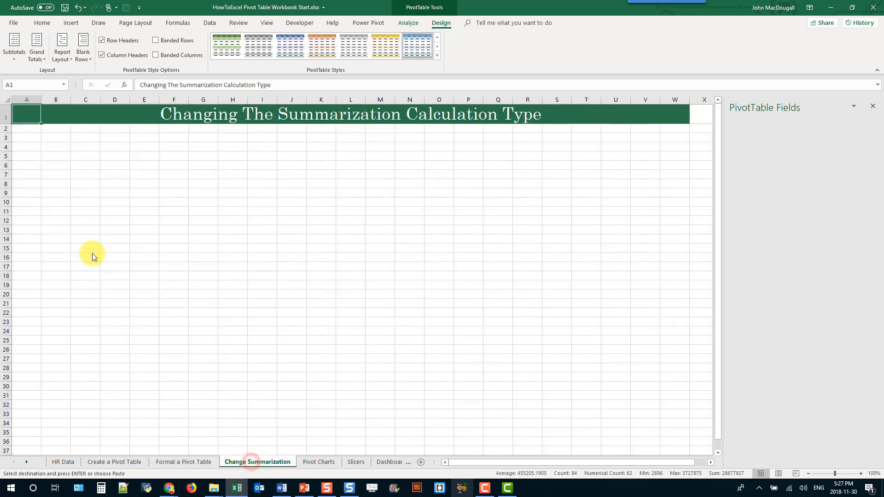
pyautogui.click(31, 154)
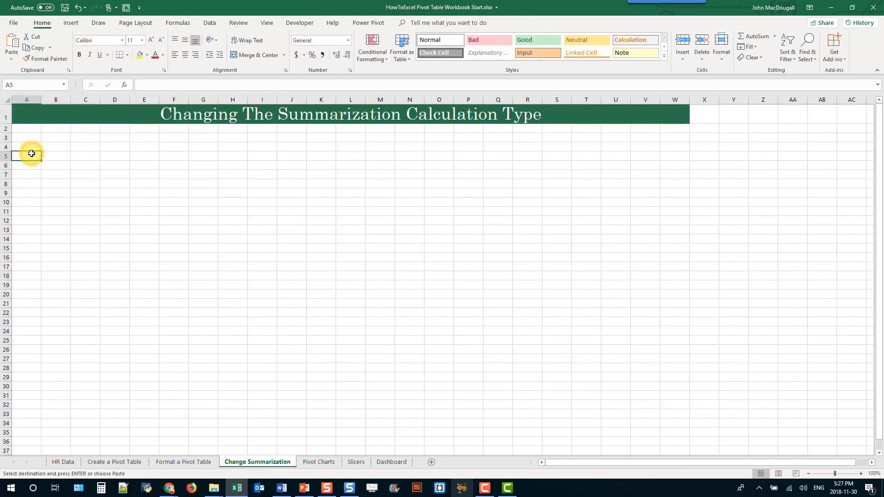
pyautogui.hotkey('ctrl', 'v')
pyautogui.moveTo(173, 98); pyautogui.dragTo(23, 99)
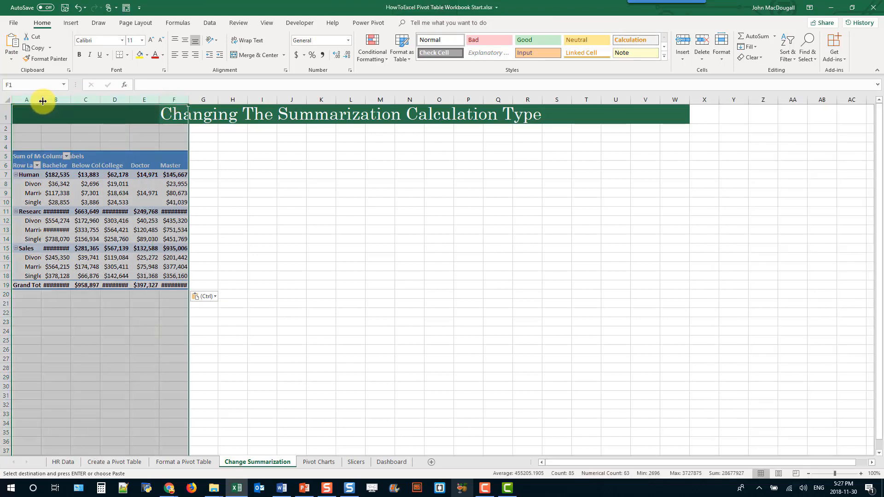
pyautogui.doubleClick(41, 99)
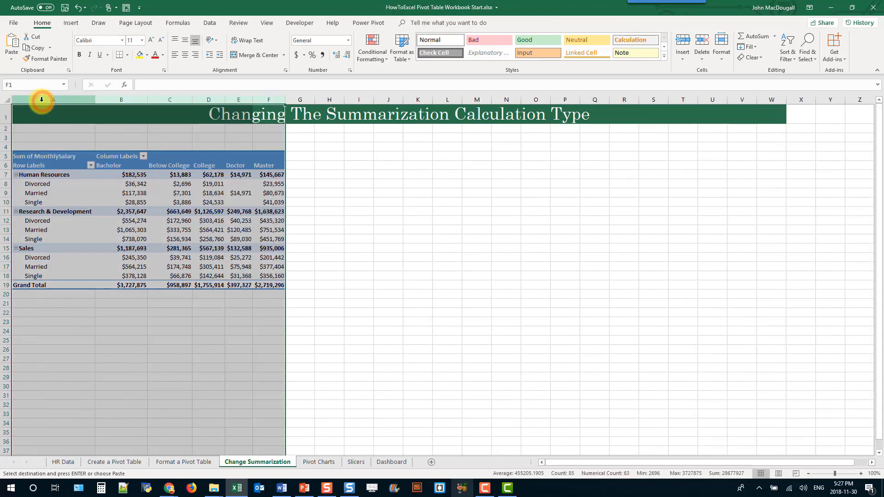
# Change the value field settings of MonthlySalary in the copied pivot table so that it is summarized by Average
pyautogui.click(129, 195)
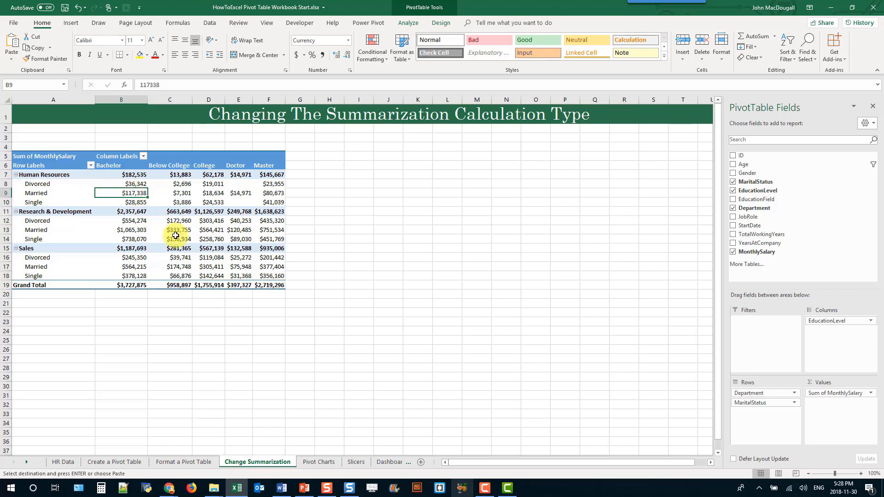
pyautogui.click(836, 395)
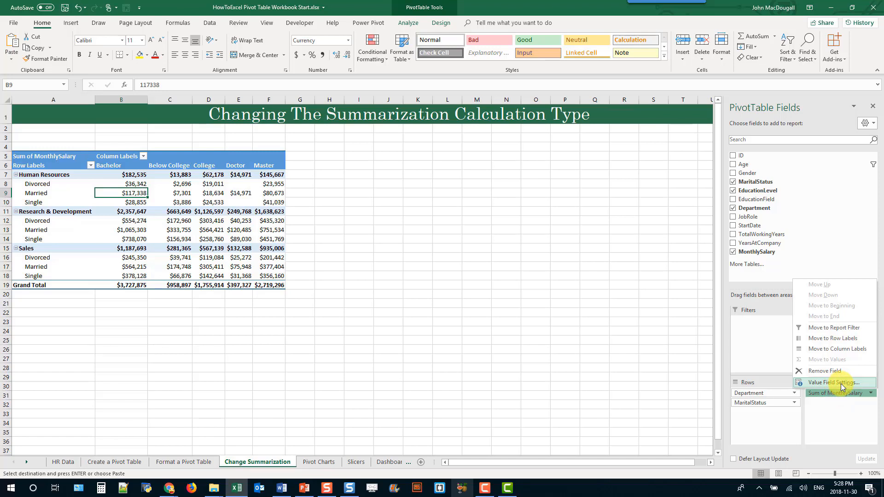
pyautogui.click(841, 383)
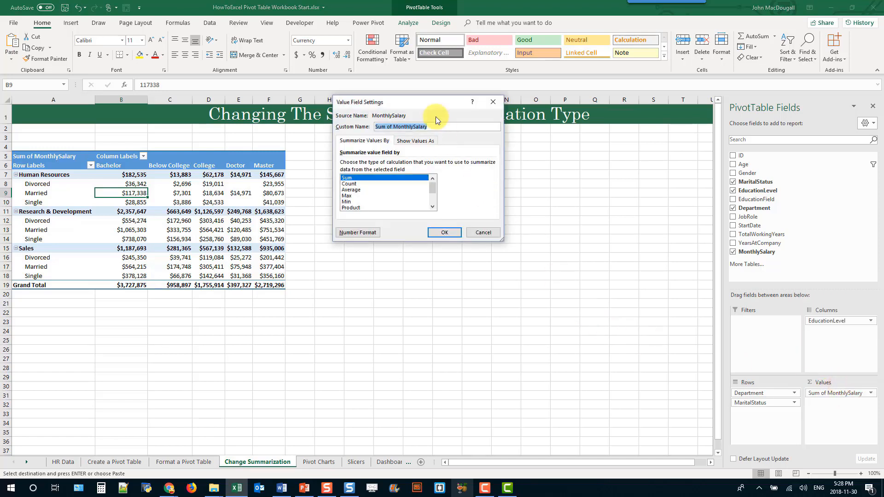
pyautogui.moveTo(430, 102); pyautogui.dragTo(410, 139)
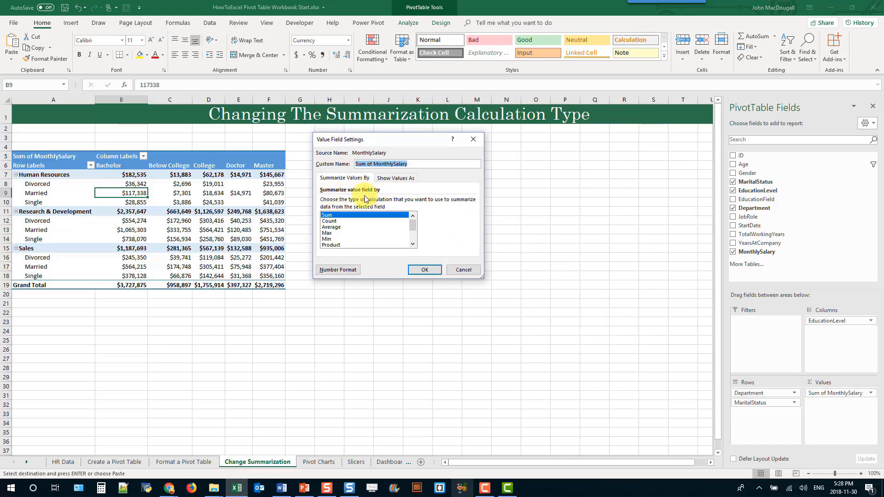
pyautogui.click(338, 221)
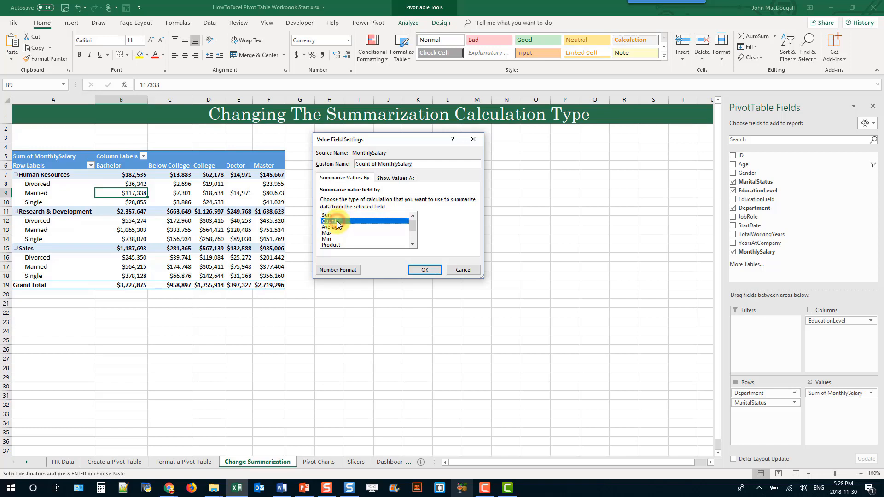
pyautogui.click(339, 227)
pyautogui.click(337, 233)
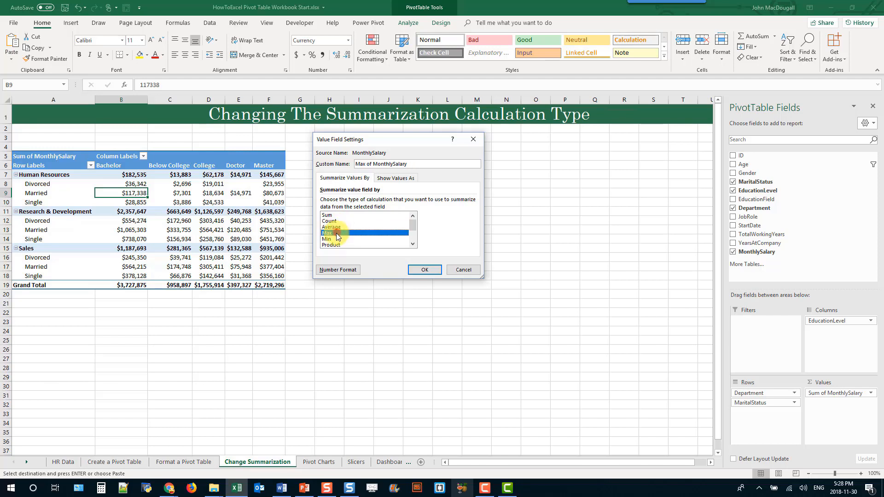
pyautogui.click(336, 239)
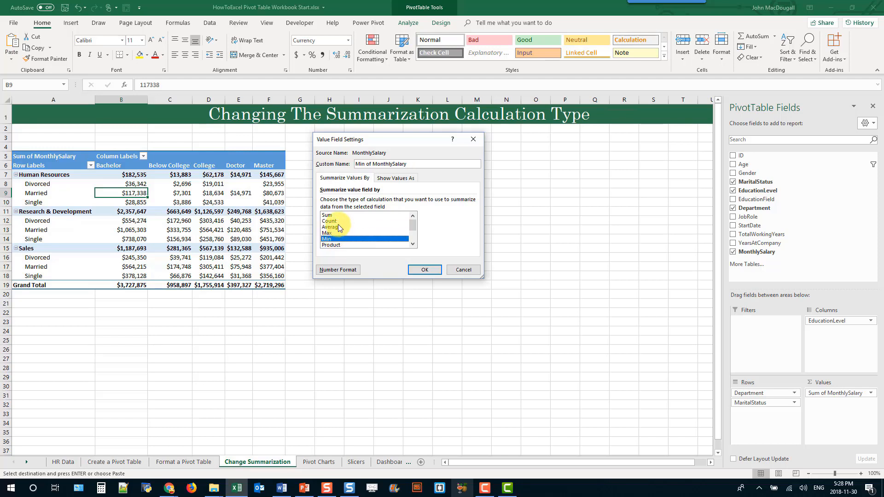
pyautogui.click(338, 228)
pyautogui.click(424, 270)
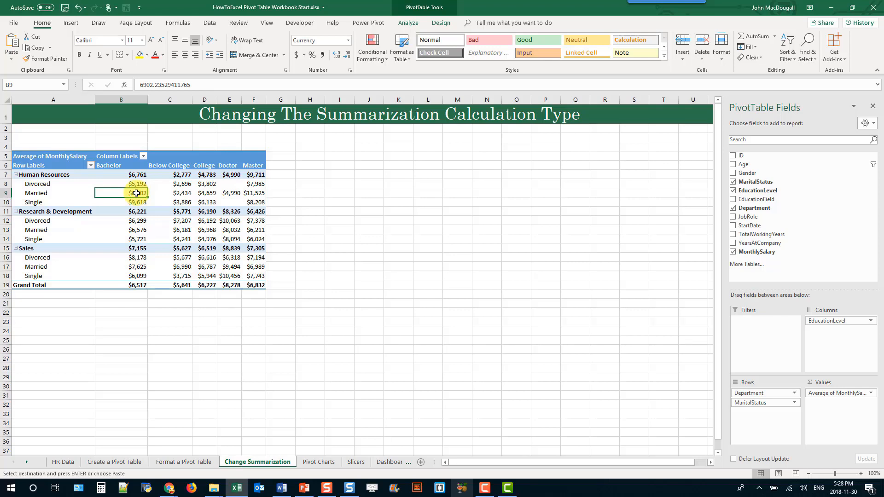
# Review the full list of summary calculation types for MonthlySalary, from Sum to the StdDev and Var functions, without changing the field
pyautogui.click(60, 203)
pyautogui.click(112, 202)
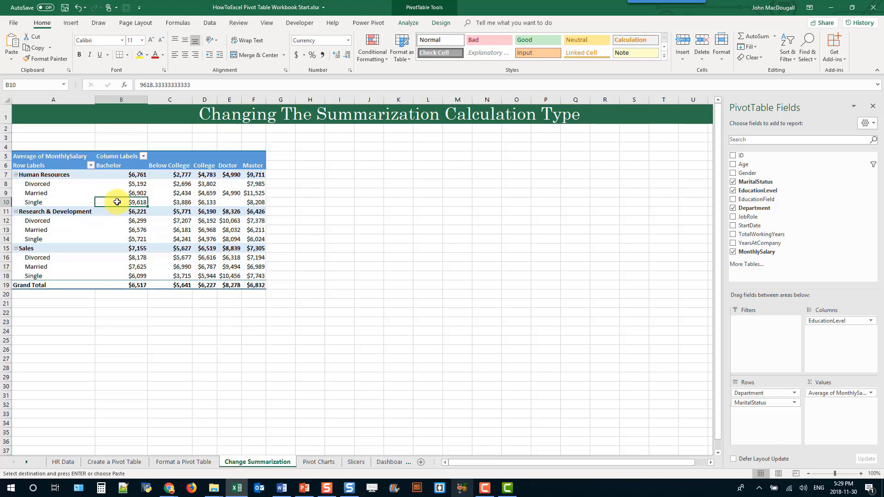
pyautogui.rightClick(117, 201)
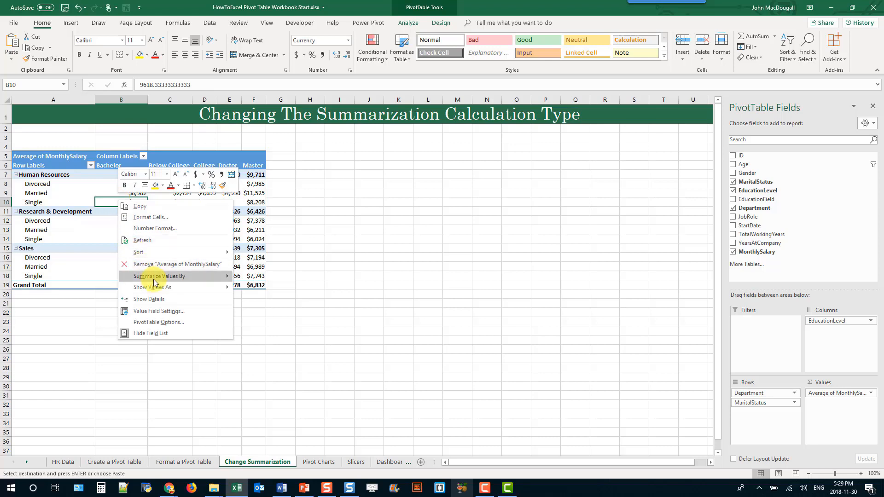
pyautogui.moveTo(157, 279)
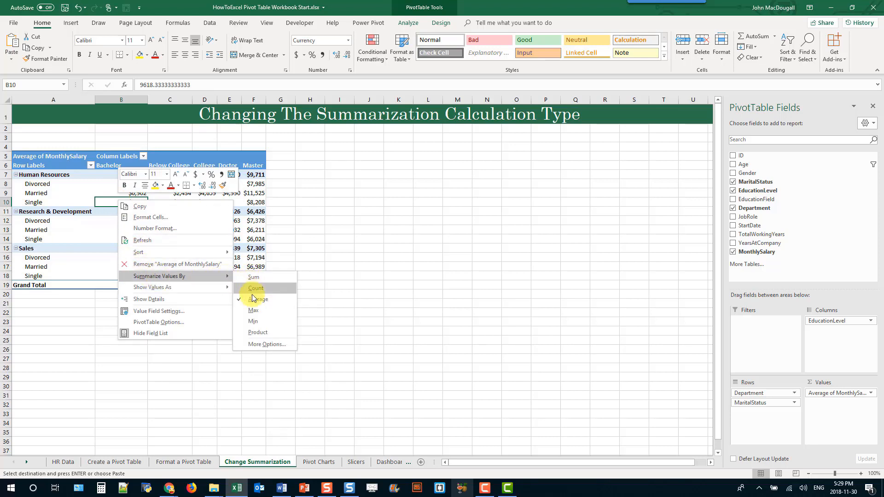
pyautogui.click(266, 345)
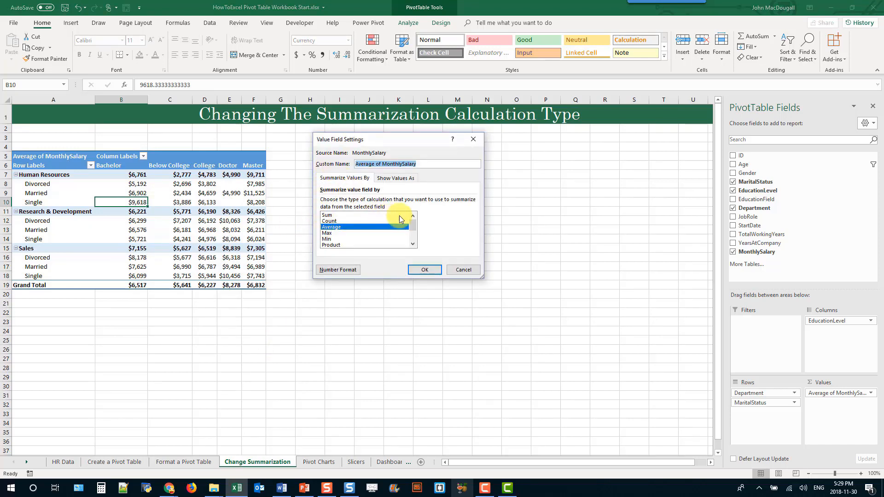
pyautogui.moveTo(413, 225); pyautogui.dragTo(411, 234)
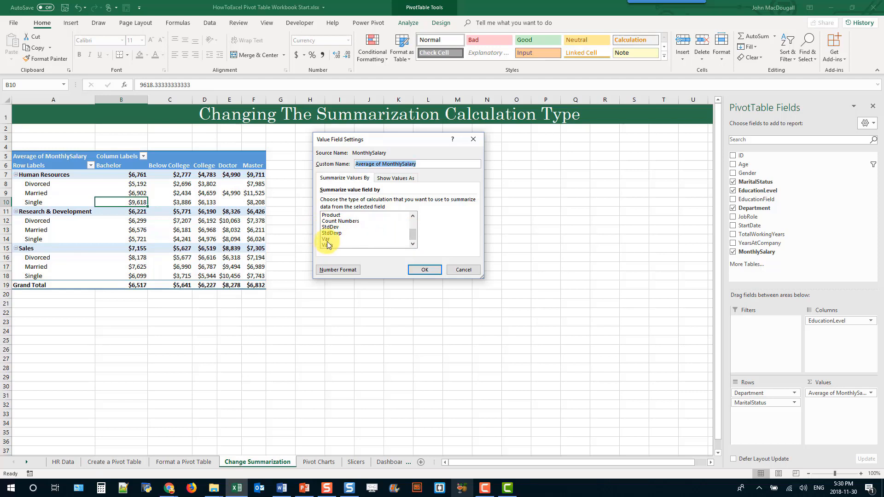
pyautogui.click(461, 271)
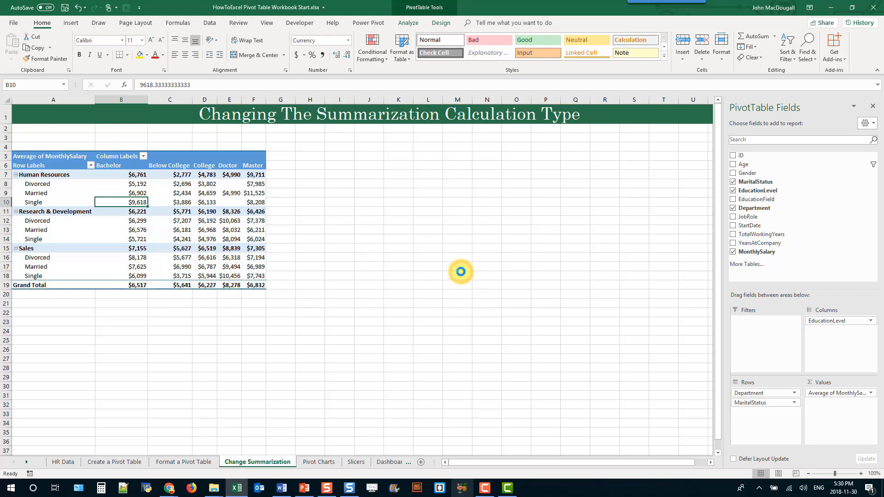
# Remove MaritalStatus from the pivot table and move EducationLevel from the columns to the rows under Department
pyautogui.moveTo(750, 402); pyautogui.dragTo(656, 375)
pyautogui.moveTo(822, 321); pyautogui.dragTo(764, 408)
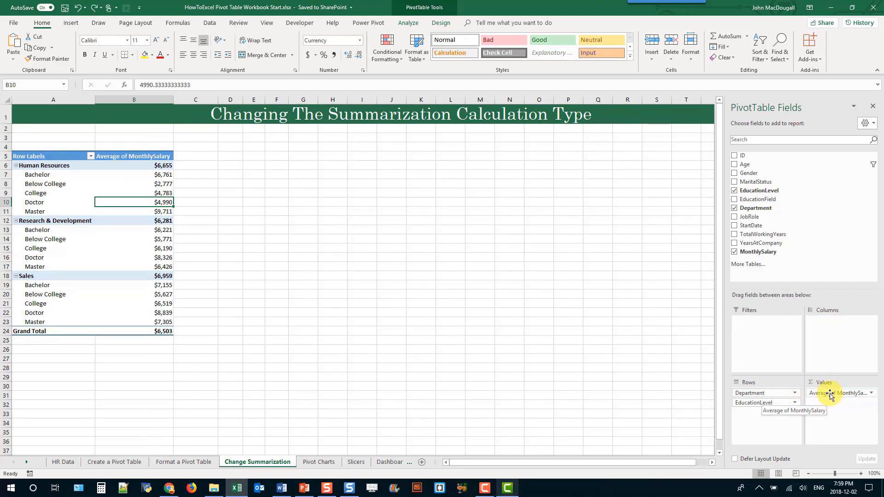
# Widen the field list and add MonthlySalary to the pivot table's values three more times
pyautogui.moveTo(725, 381); pyautogui.dragTo(696, 384)
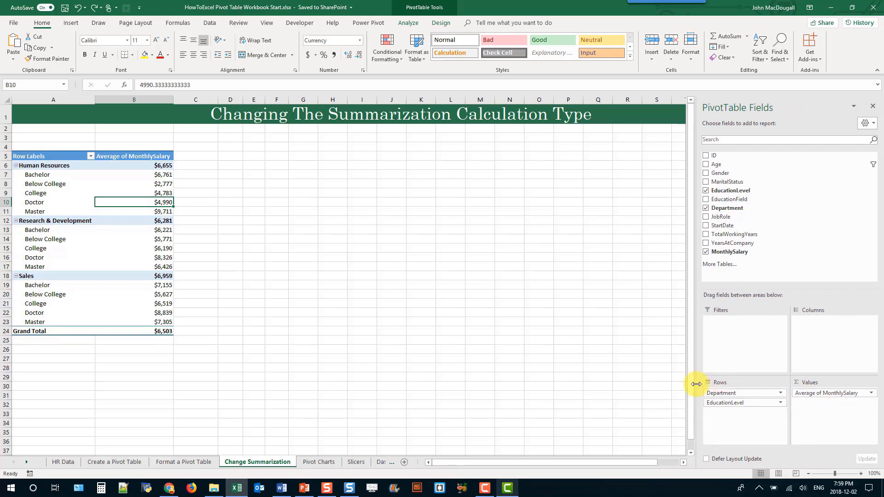
pyautogui.moveTo(742, 254); pyautogui.dragTo(810, 416)
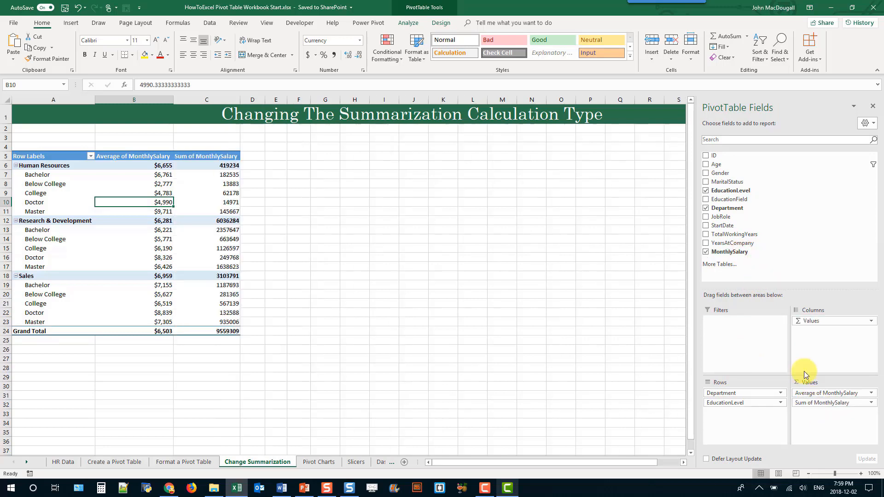
pyautogui.moveTo(721, 253); pyautogui.dragTo(831, 428)
pyautogui.moveTo(737, 253); pyautogui.dragTo(825, 436)
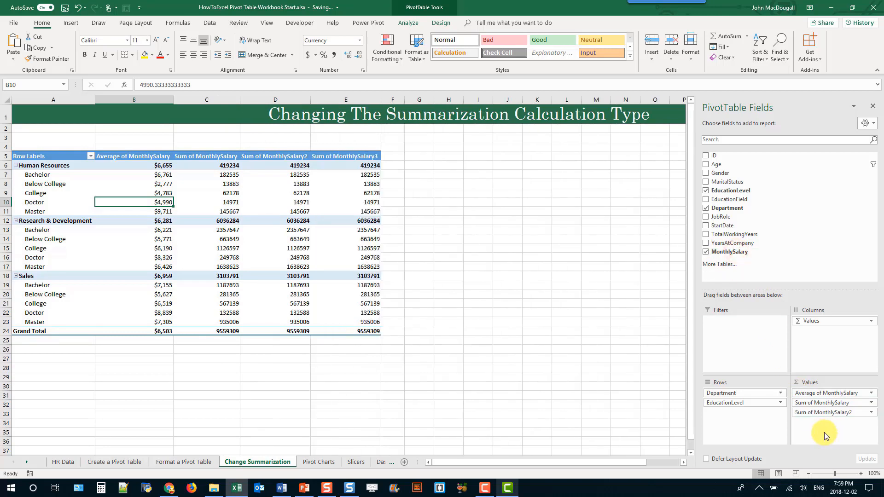
# Summarize the Sum of MonthlySalary column by Count and the Sum of MonthlySalary2 column by Max
pyautogui.rightClick(218, 189)
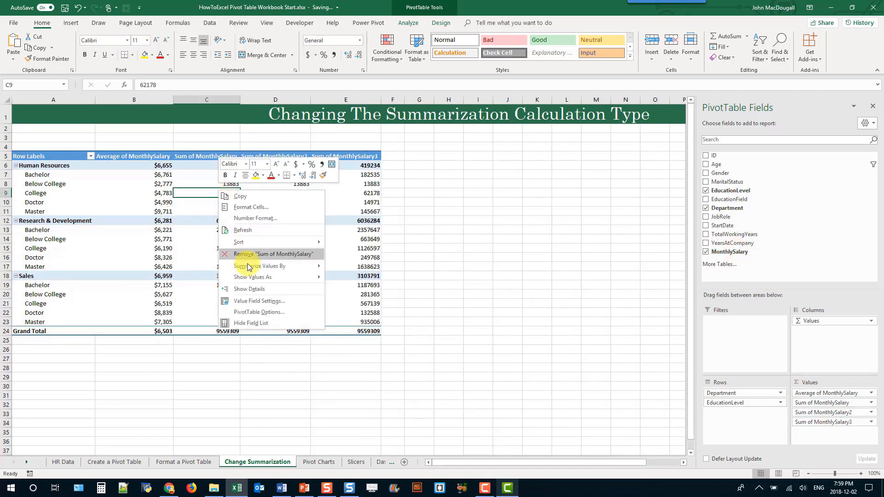
pyautogui.moveTo(249, 266)
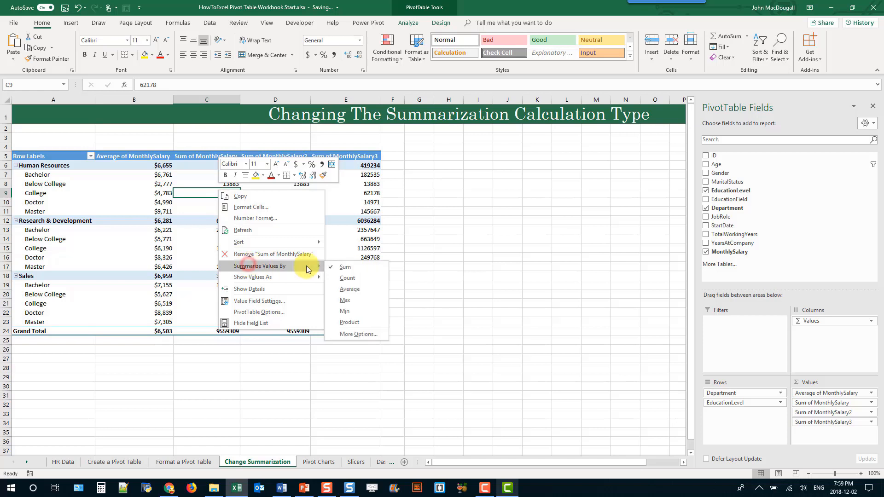
pyautogui.click(341, 278)
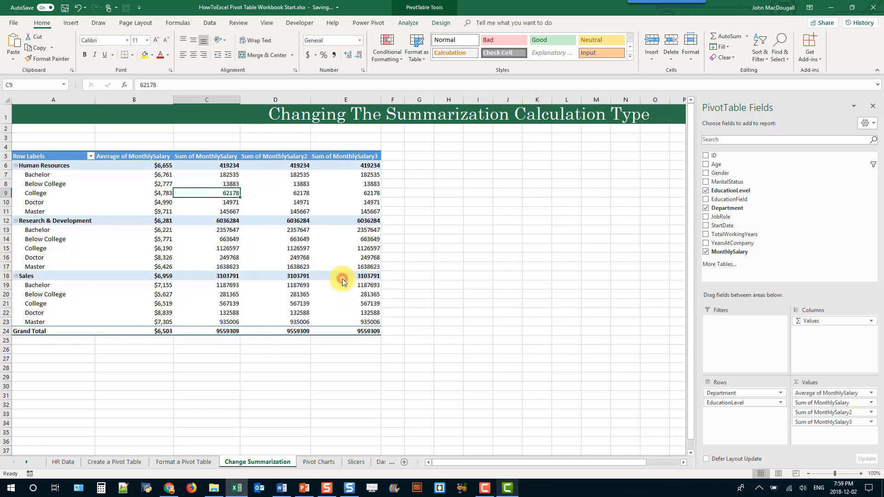
pyautogui.rightClick(289, 192)
pyautogui.click(310, 269)
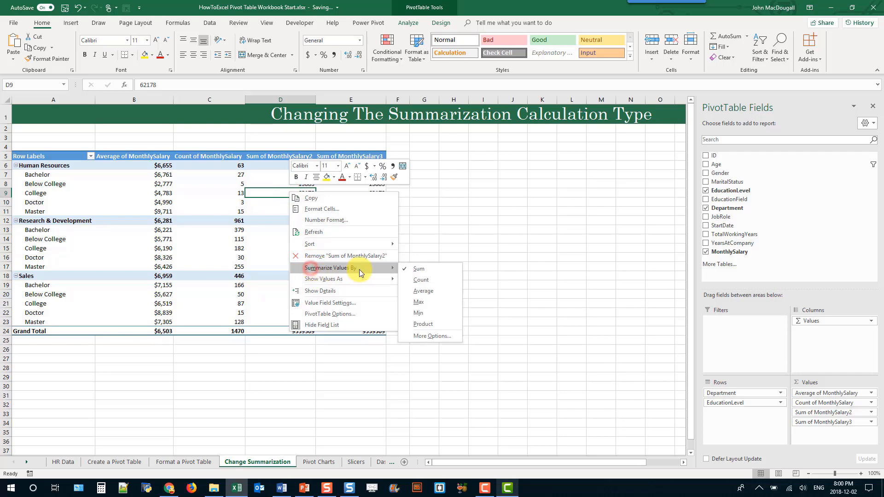
pyautogui.click(423, 301)
# Summarize the Sum of MonthlySalary3 column by Min
pyautogui.rightClick(341, 191)
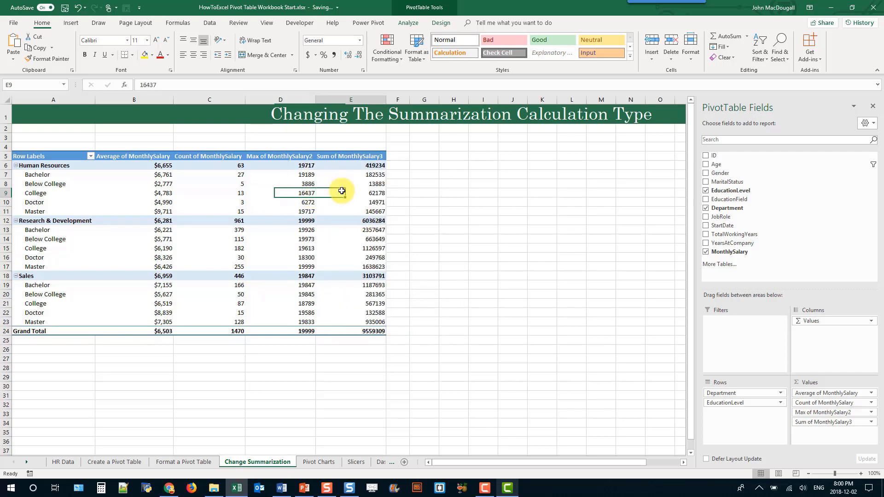
pyautogui.click(384, 266)
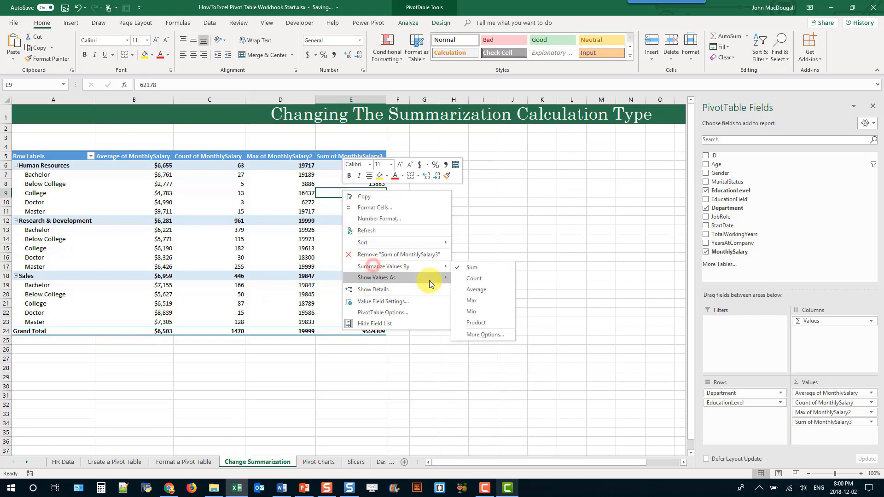
pyautogui.click(466, 311)
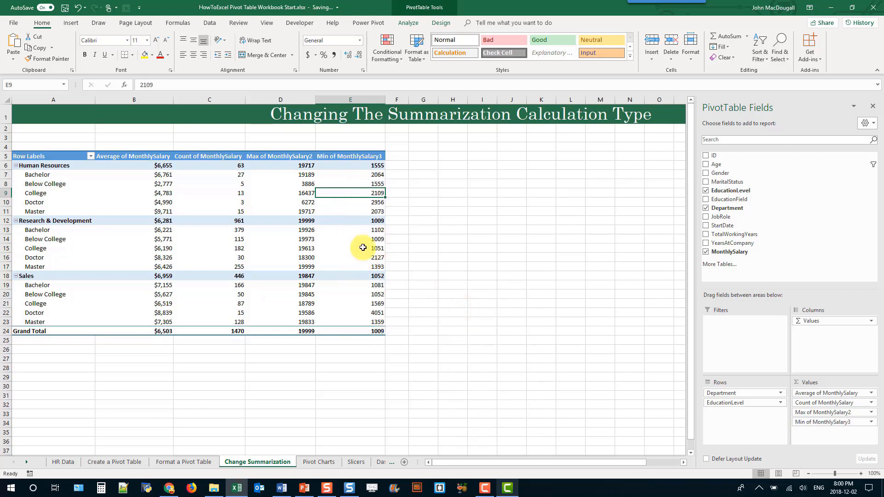
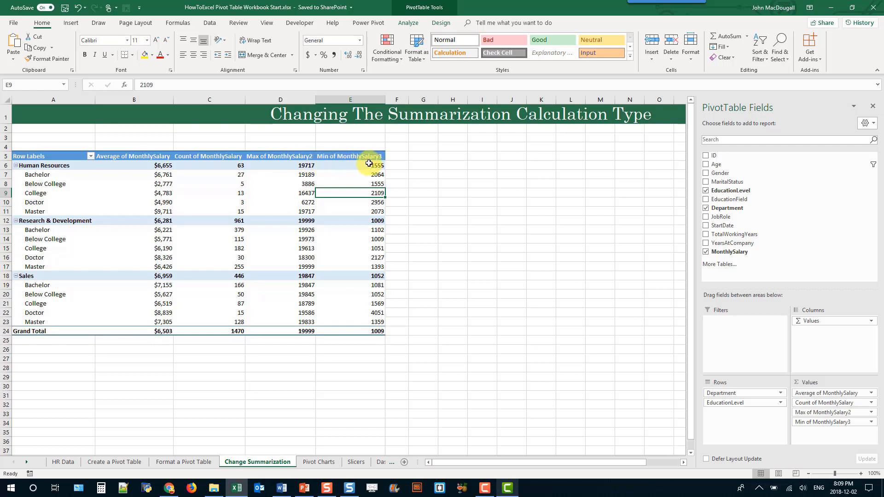
# Rename the four value column headings of the pivot table to Average Salary, Count, Max Salary and Min Salary
pyautogui.click(143, 157)
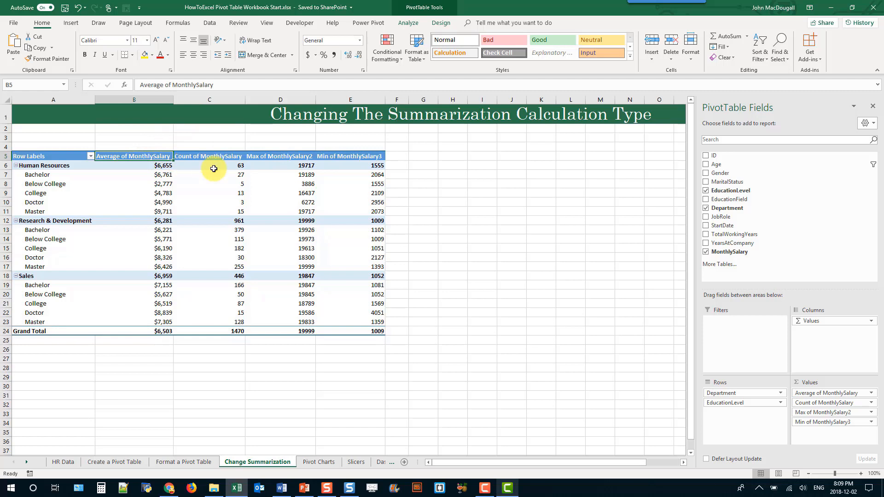
pyautogui.write('Aver')
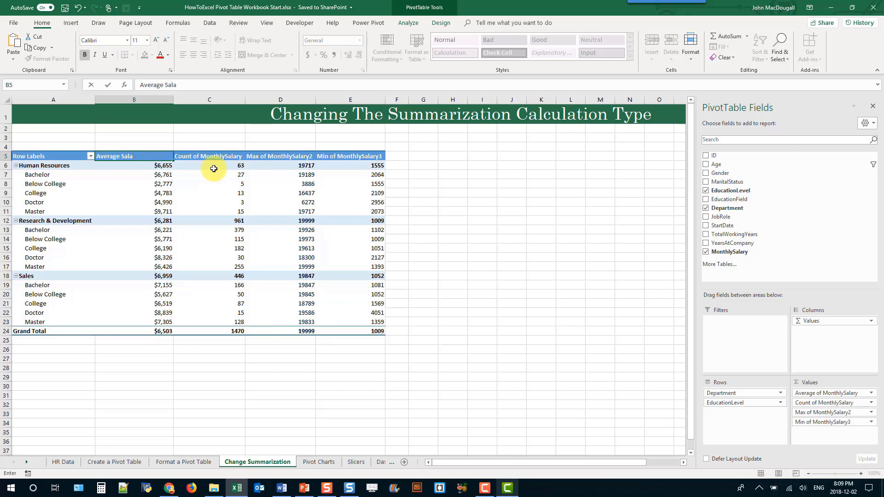
pyautogui.press('Tab')
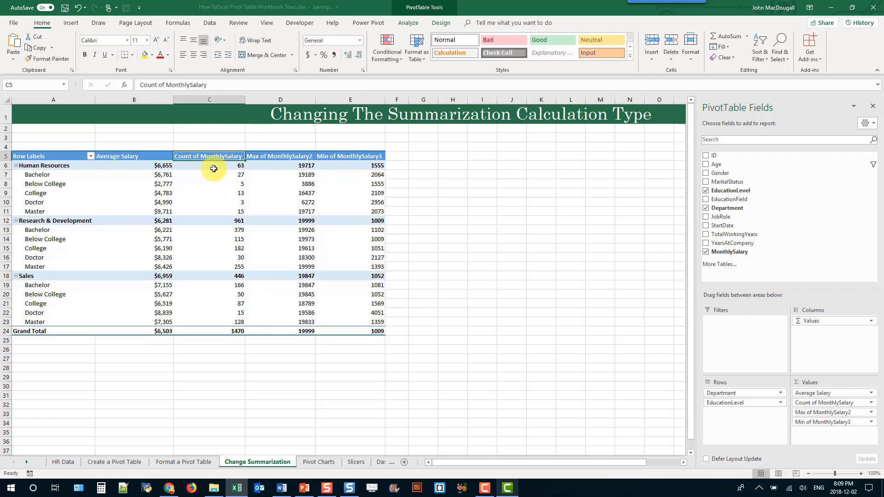
pyautogui.write('Count')
pyautogui.press('Tab')
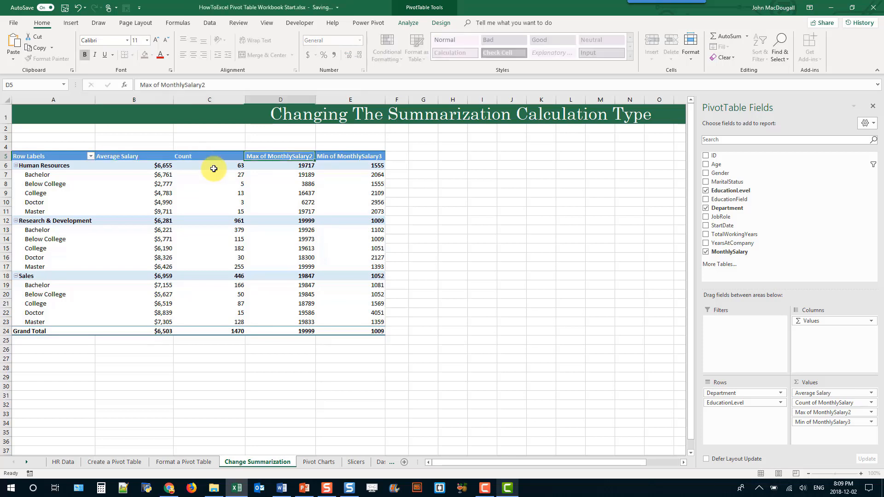
pyautogui.write('Ma')
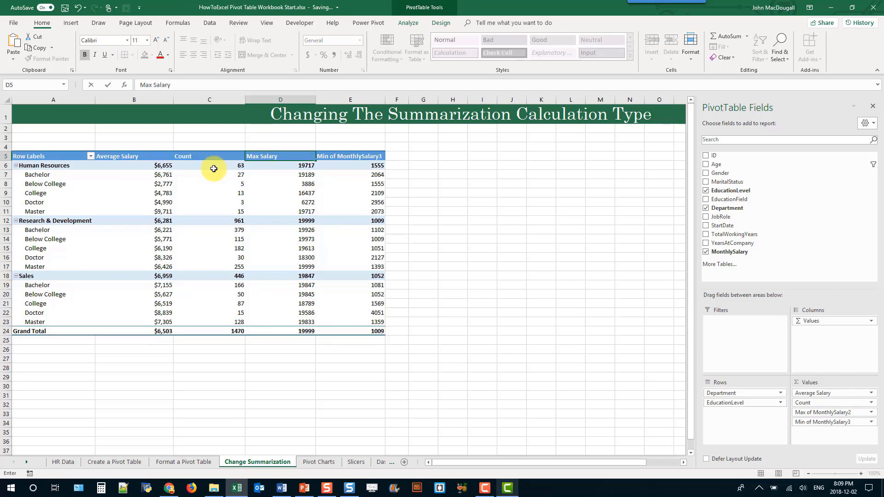
pyautogui.write('x Salary')
pyautogui.press('Tab')
pyautogui.write('Min')
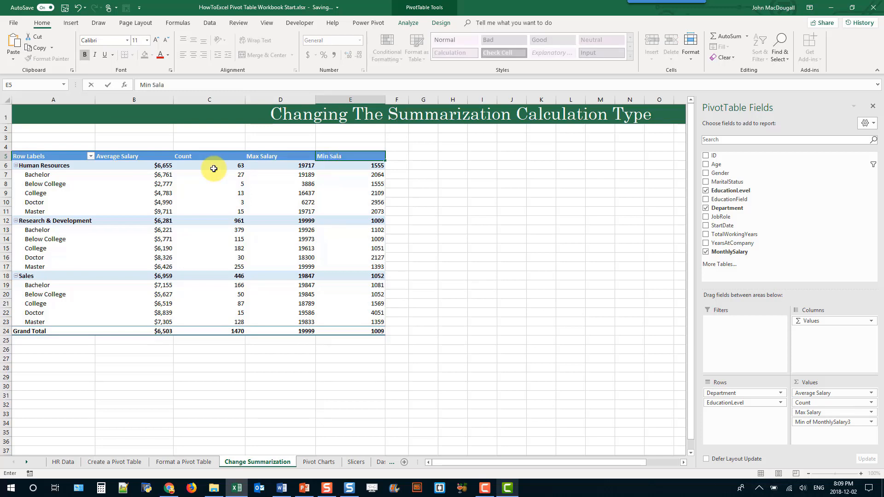
pyautogui.press('Return')
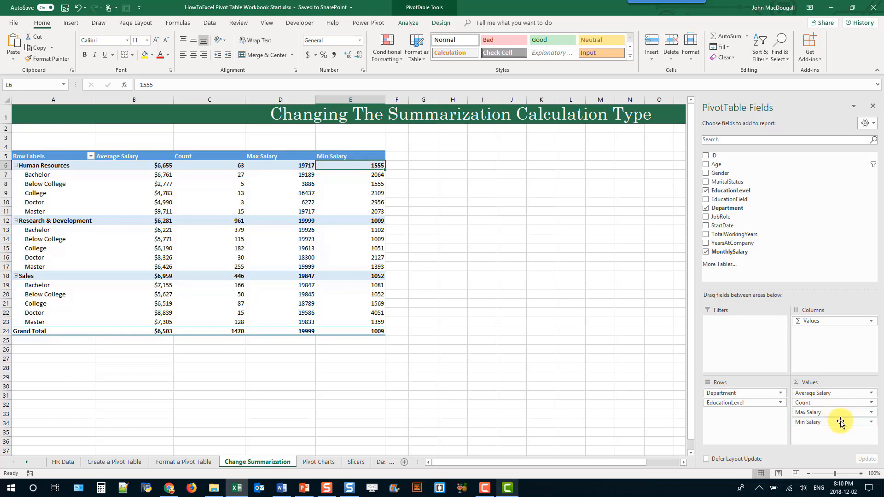
# Copy the whole pivot table to cell A5 of the Pivot Charts sheet and autofit columns A to E
pyautogui.moveTo(67, 157); pyautogui.dragTo(365, 332)
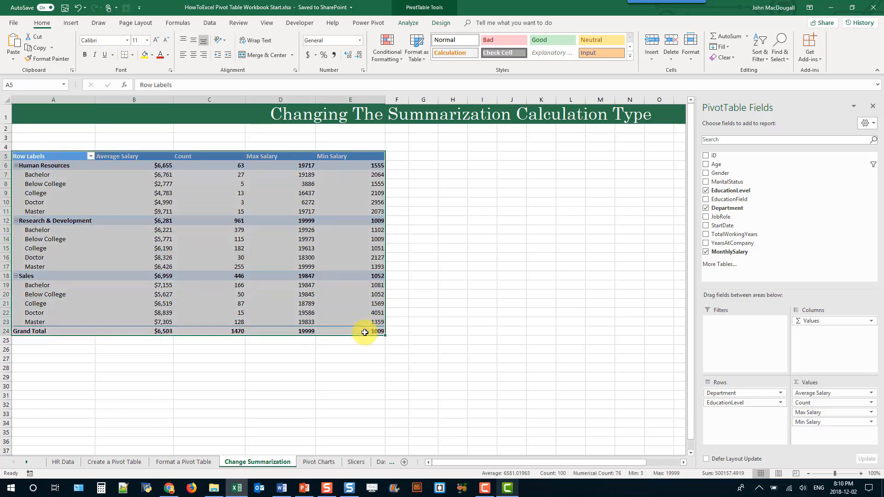
pyautogui.hotkey('ctrl', 'c')
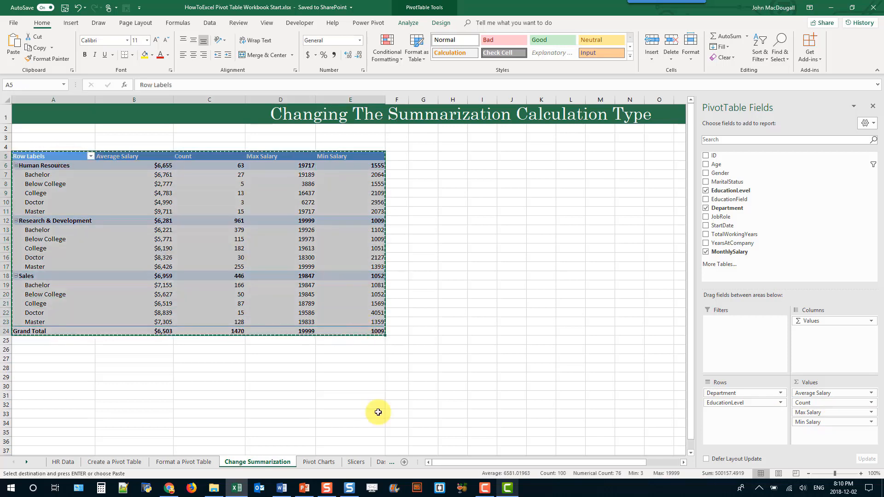
pyautogui.click(319, 462)
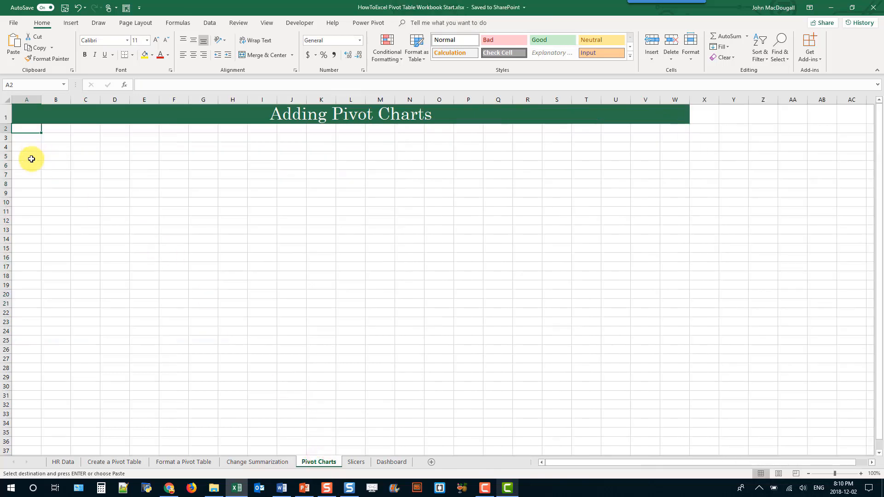
pyautogui.click(31, 156)
pyautogui.hotkey('ctrl', 'v')
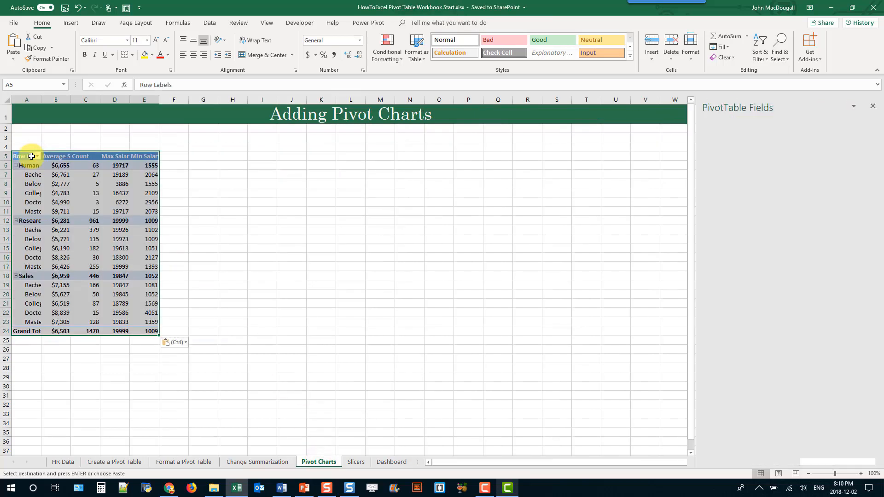
pyautogui.moveTo(144, 99); pyautogui.dragTo(42, 98)
pyautogui.doubleClick(41, 98)
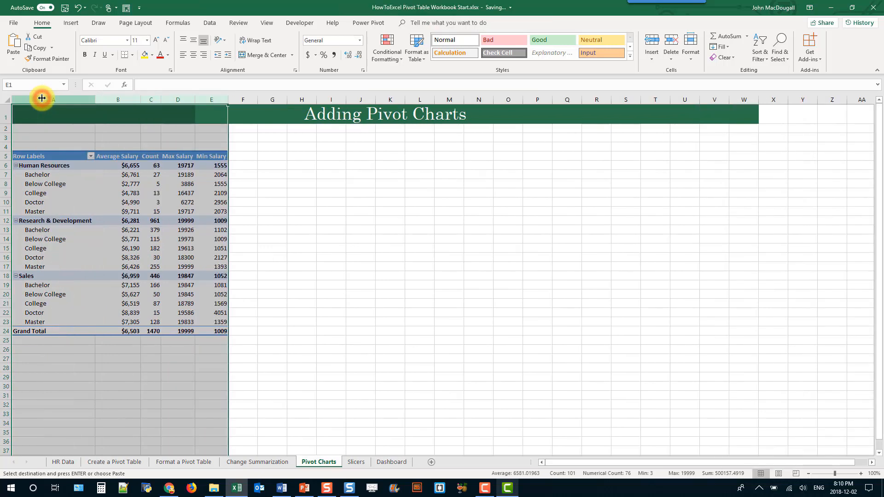
# Start a PivotChart from the copied pivot table and preview the Line, Stacked Line, 100% Stacked Line and Line with Markers types
pyautogui.click(149, 195)
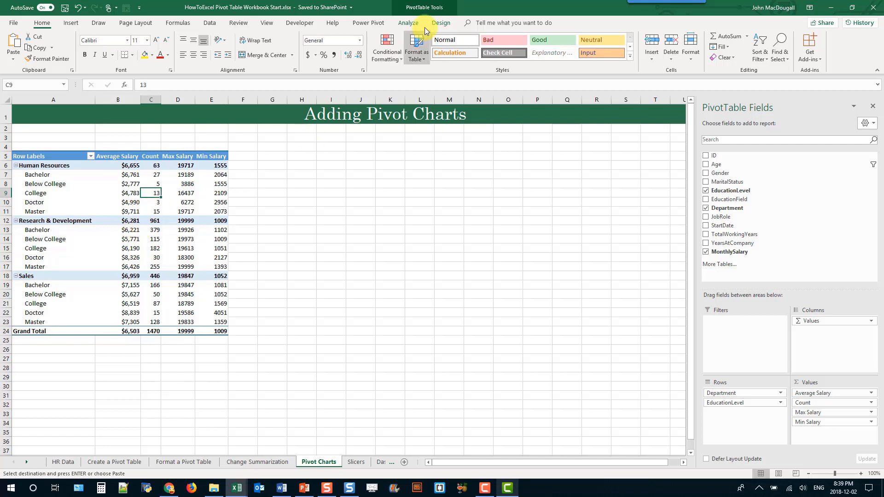
pyautogui.click(407, 27)
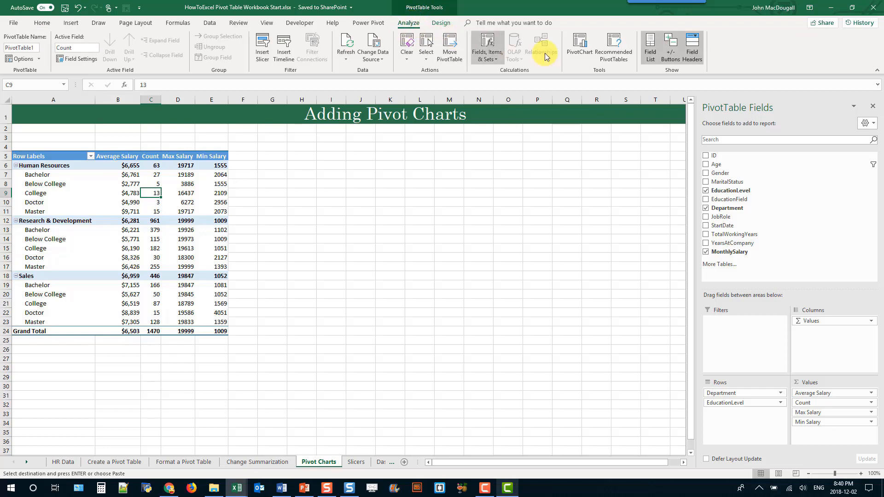
pyautogui.click(579, 50)
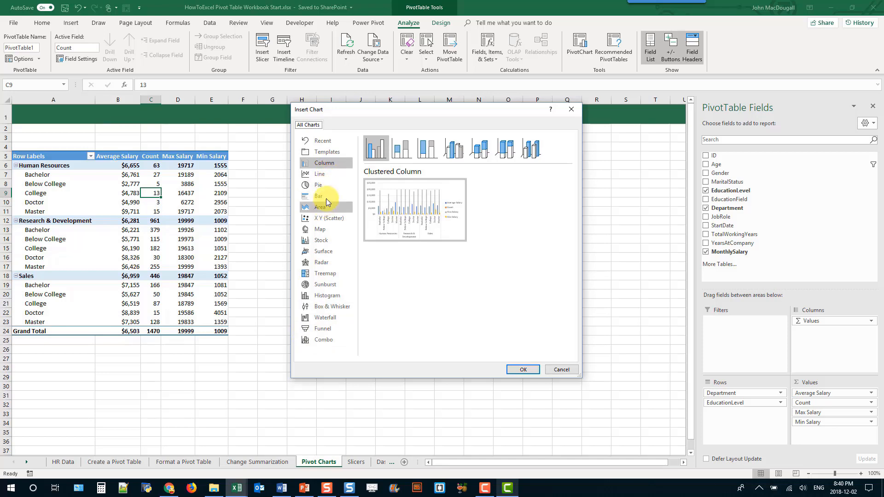
pyautogui.click(319, 175)
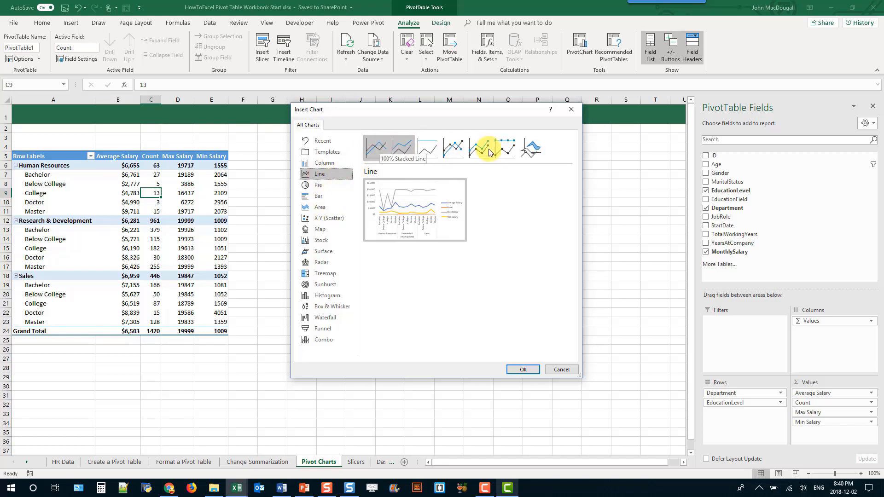
pyautogui.click(401, 151)
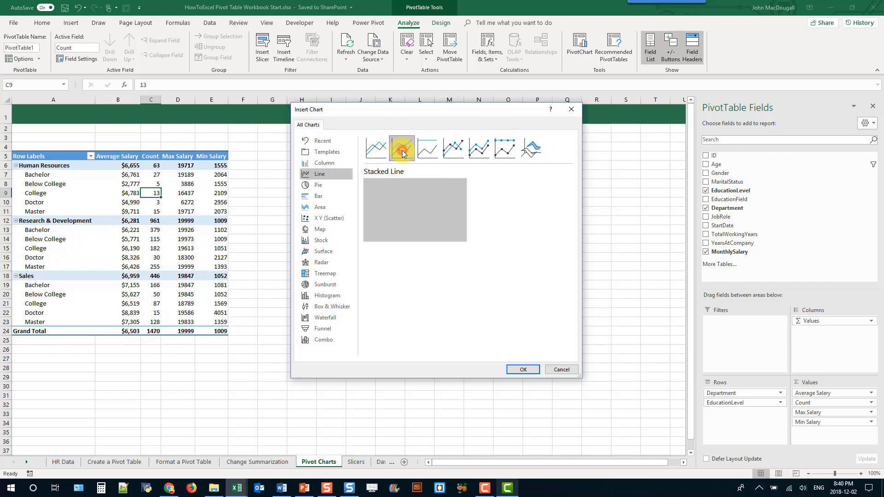
pyautogui.click(427, 153)
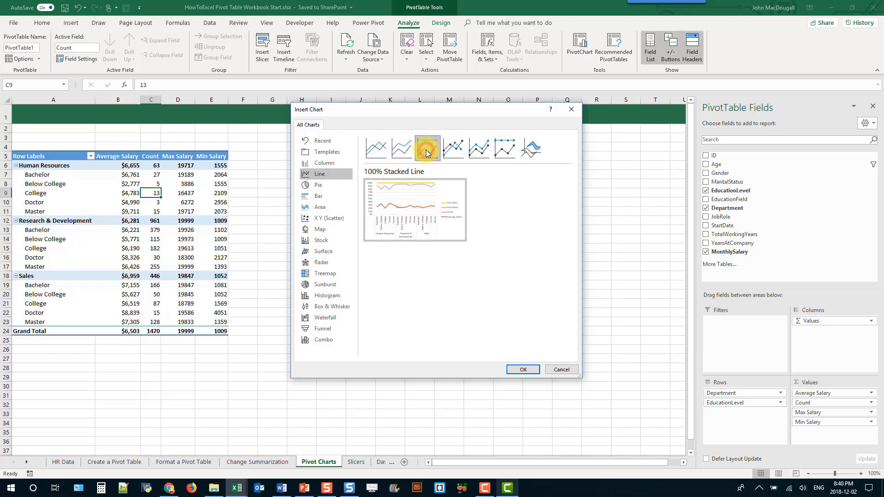
pyautogui.click(451, 148)
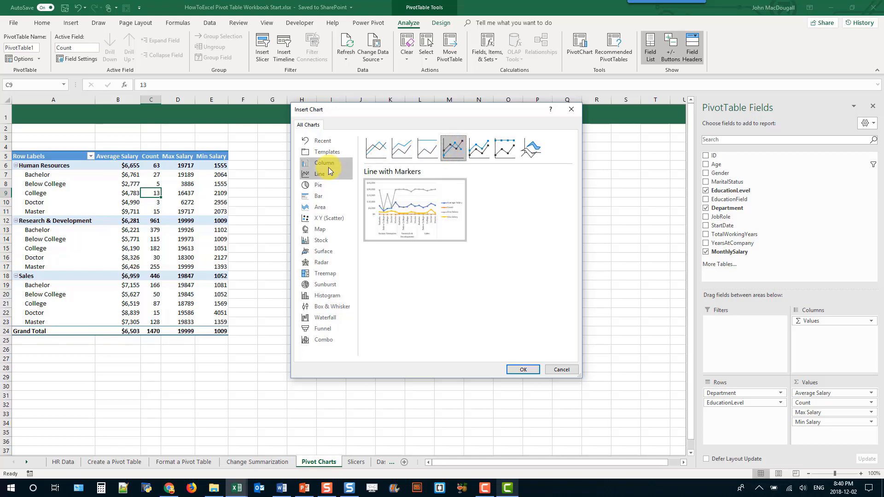
# Insert a Clustered Column pivot chart beside the pivot table and enlarge it to about 9.59 cm high by 16.79 cm wide
pyautogui.click(329, 166)
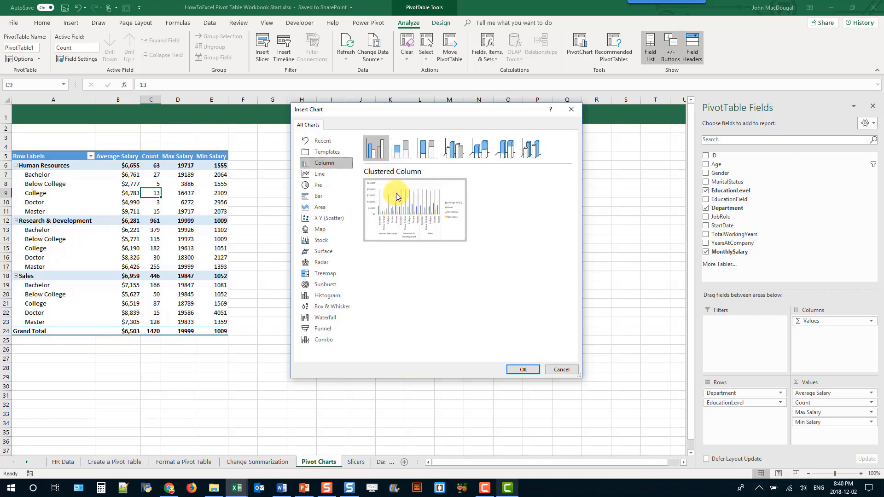
pyautogui.click(523, 369)
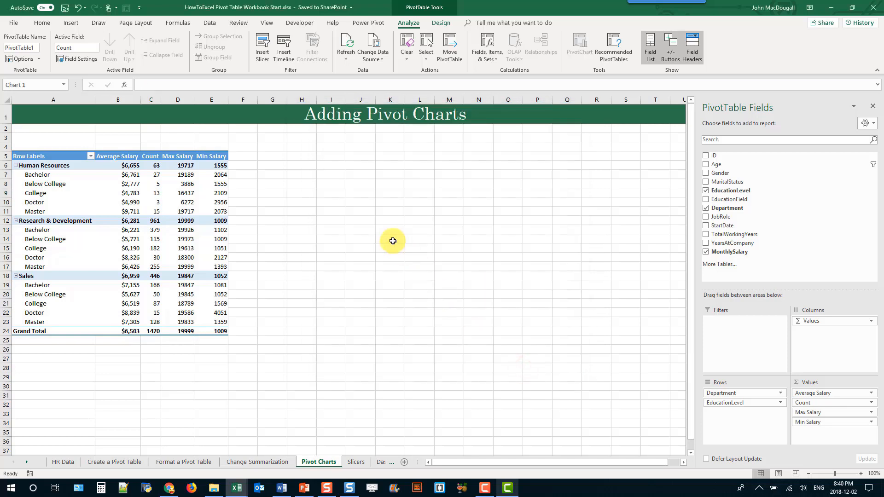
pyautogui.moveTo(395, 223); pyautogui.dragTo(420, 172)
pyautogui.moveTo(488, 294); pyautogui.dragTo(559, 328)
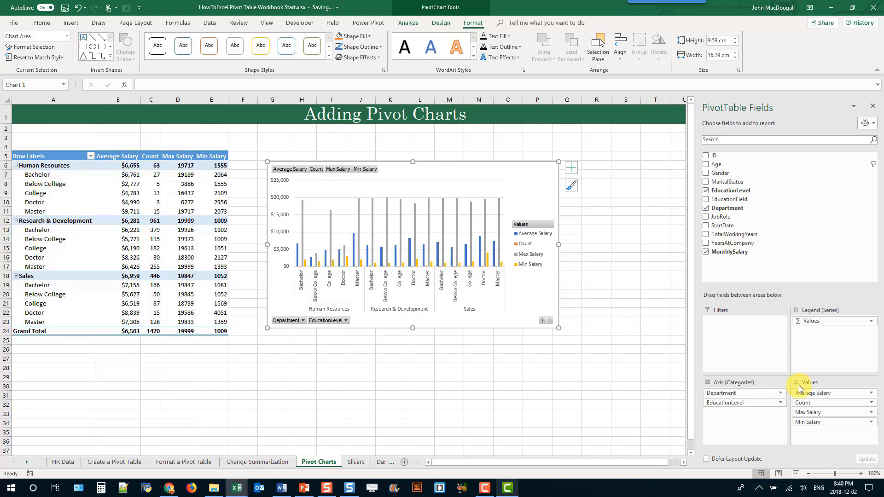
# Remove Min Salary, Max Salary and Count from the pivot chart's values and move the chart closer to the pivot table
pyautogui.moveTo(817, 422); pyautogui.dragTo(591, 415)
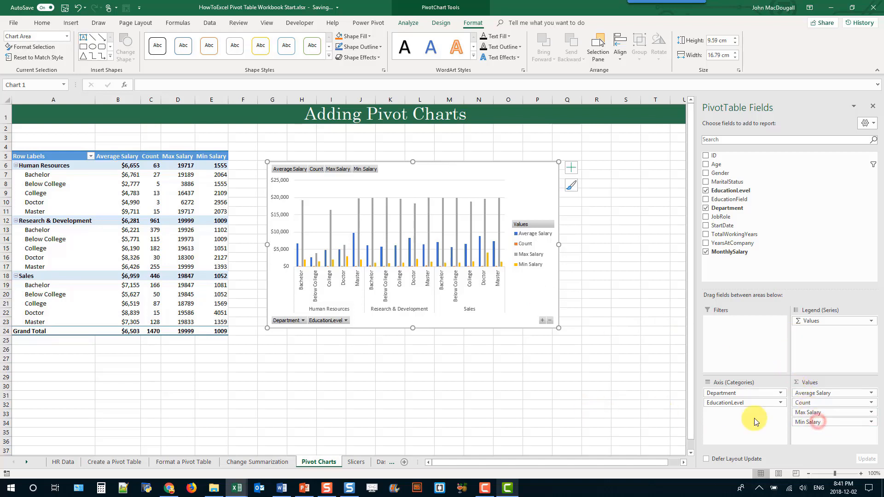
pyautogui.moveTo(812, 412); pyautogui.dragTo(631, 405)
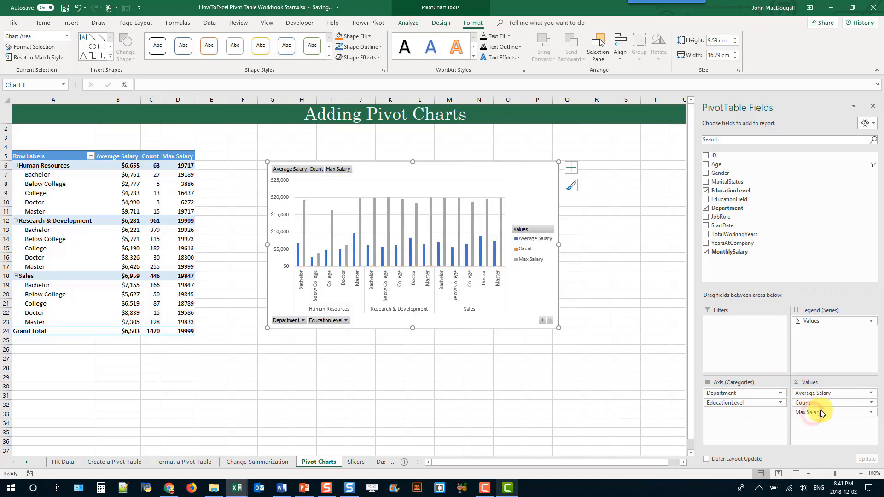
pyautogui.moveTo(821, 403); pyautogui.dragTo(582, 394)
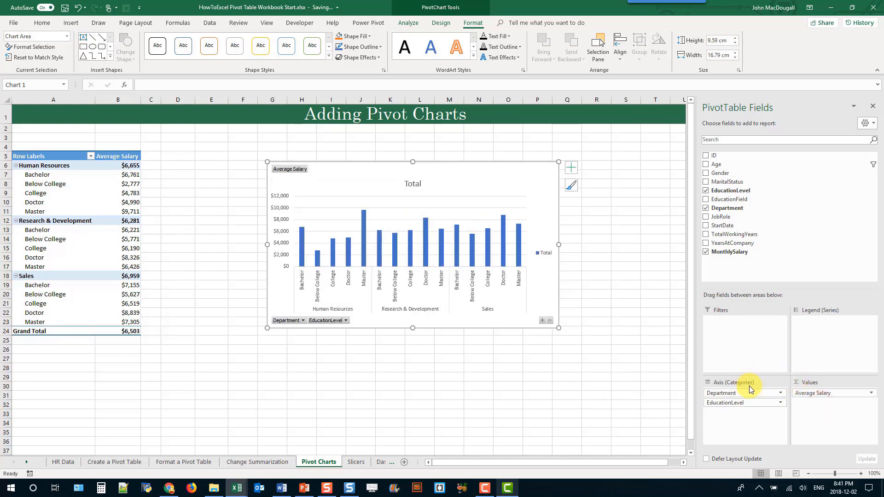
pyautogui.moveTo(462, 174); pyautogui.dragTo(386, 148)
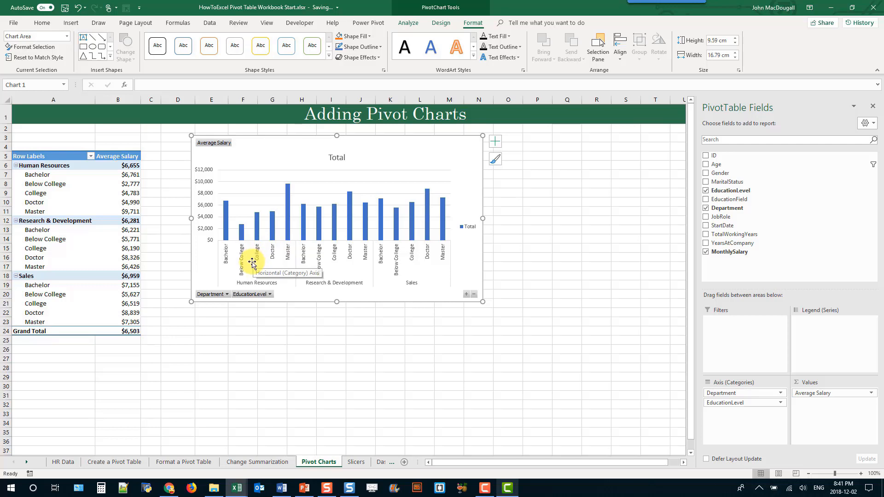
# Replace EducationLevel and Department with JobRole as the pivot chart's axis category
pyautogui.moveTo(733, 402); pyautogui.dragTo(586, 369)
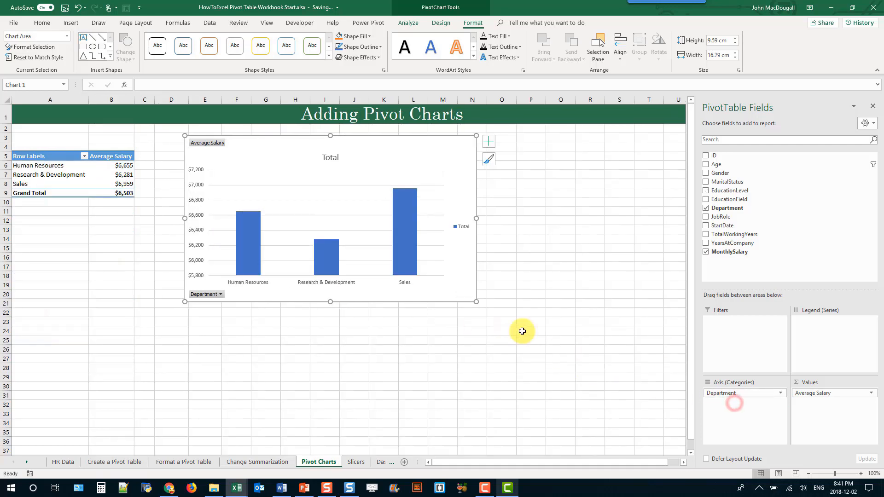
pyautogui.moveTo(721, 264); pyautogui.dragTo(720, 263)
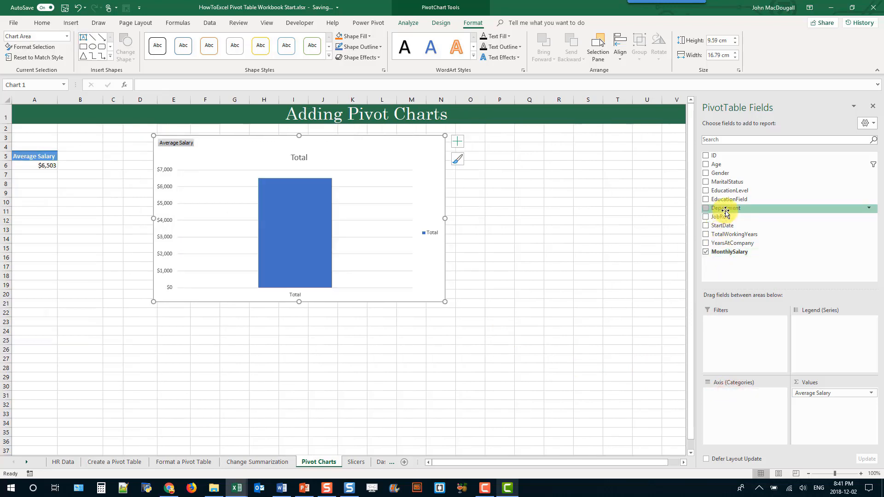
pyautogui.moveTo(723, 216); pyautogui.dragTo(743, 399)
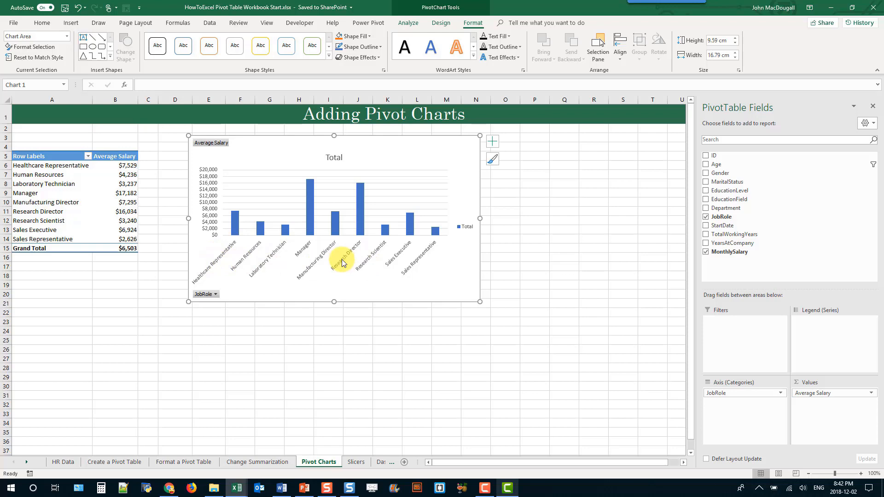
# Change the pivot chart's type from Clustered Column to Clustered Bar
pyautogui.click(412, 23)
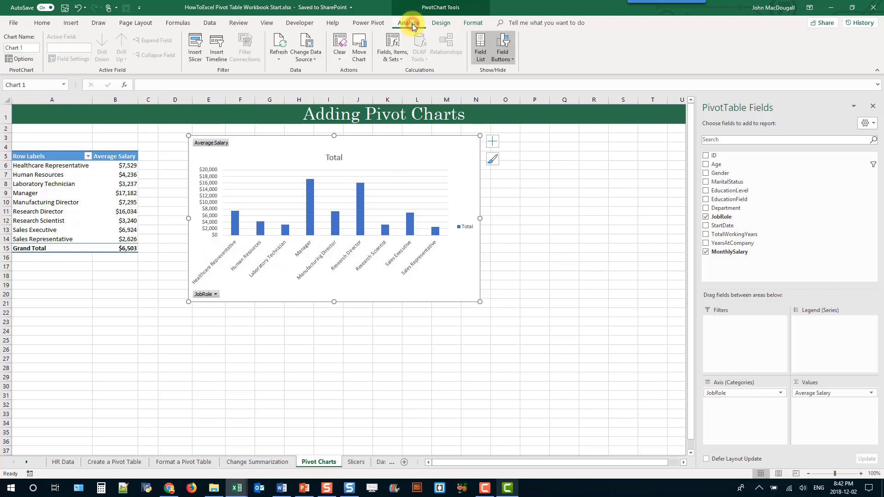
pyautogui.click(440, 25)
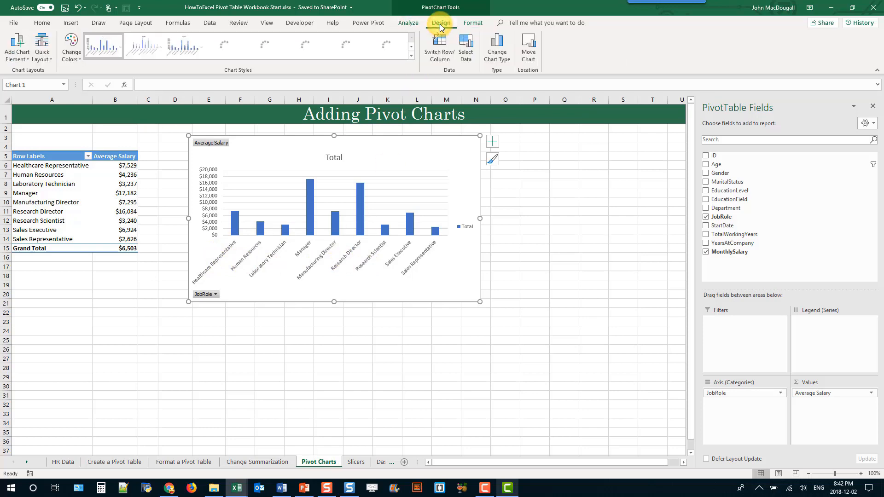
pyautogui.click(499, 55)
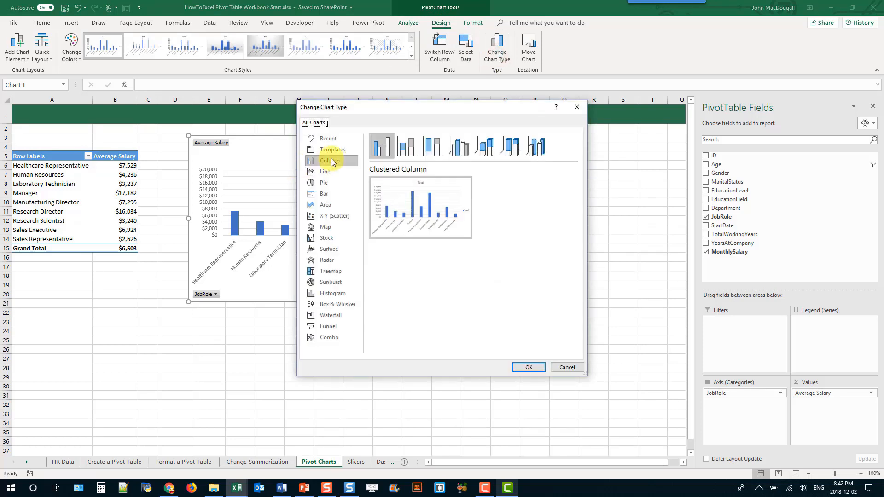
pyautogui.click(326, 195)
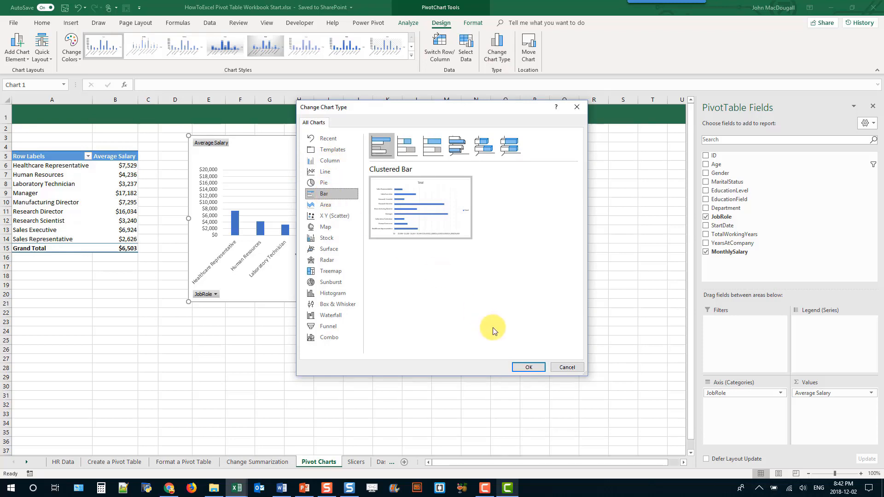
pyautogui.click(524, 367)
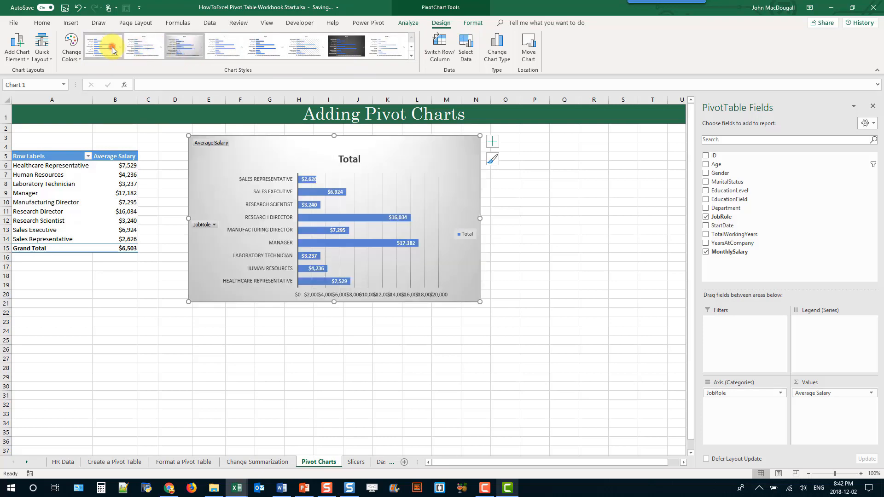
# Recolour the pivot chart with the fourth colorful palette, which has green bars, and apply the third quick layout
pyautogui.click(75, 59)
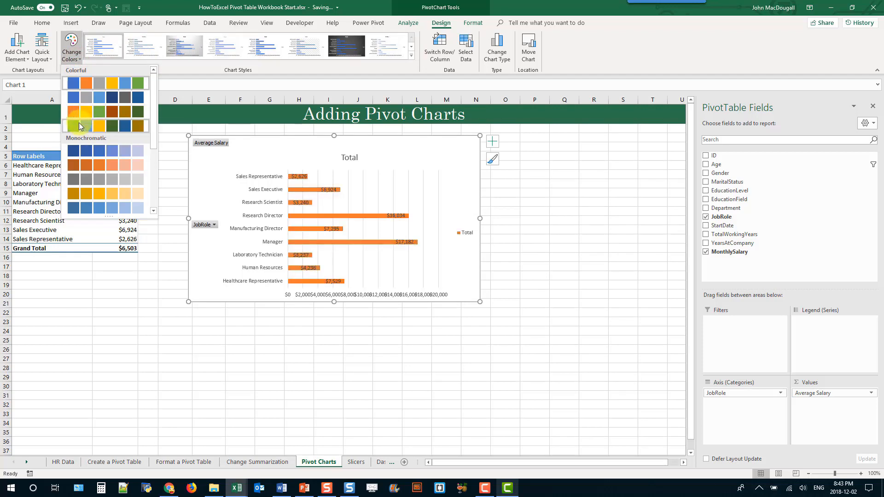
pyautogui.click(78, 122)
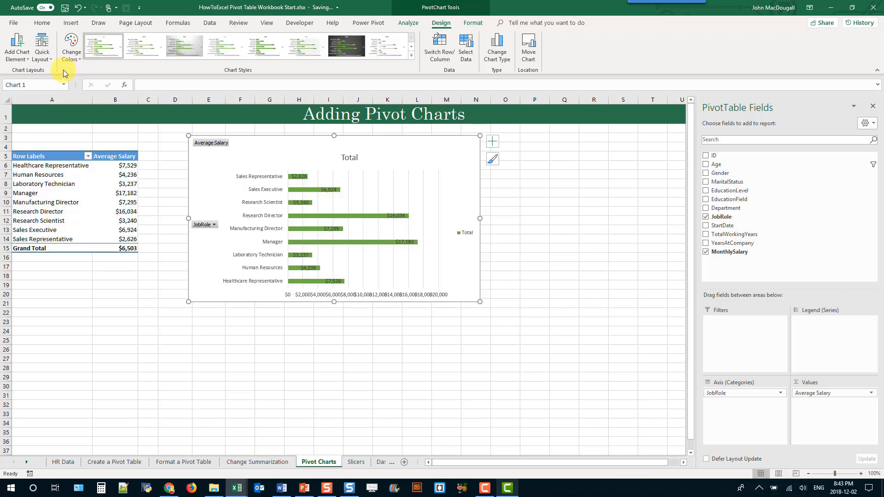
pyautogui.click(48, 60)
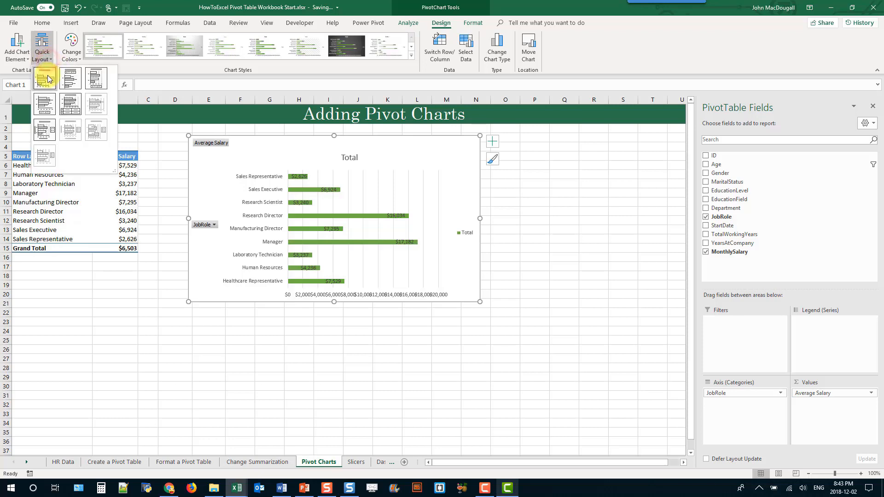
pyautogui.click(95, 81)
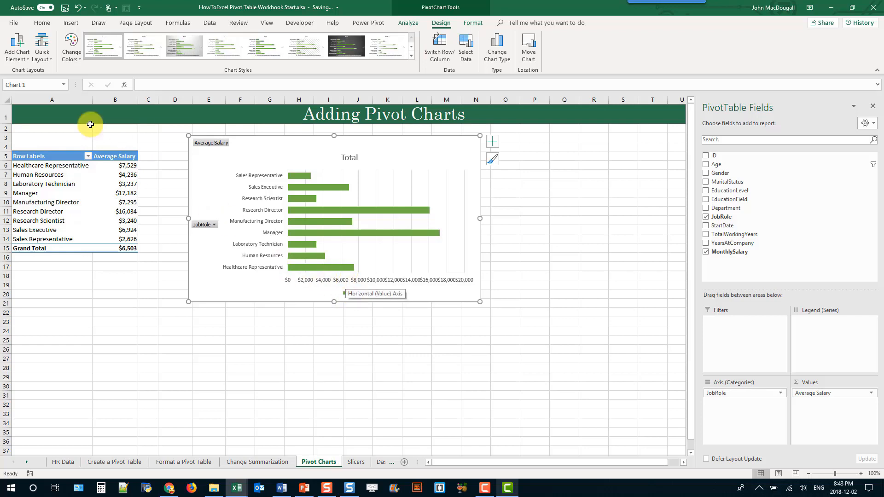
# Look through the chart elements that can be added, including the legend options, and delete the pivot chart's legend
pyautogui.click(25, 61)
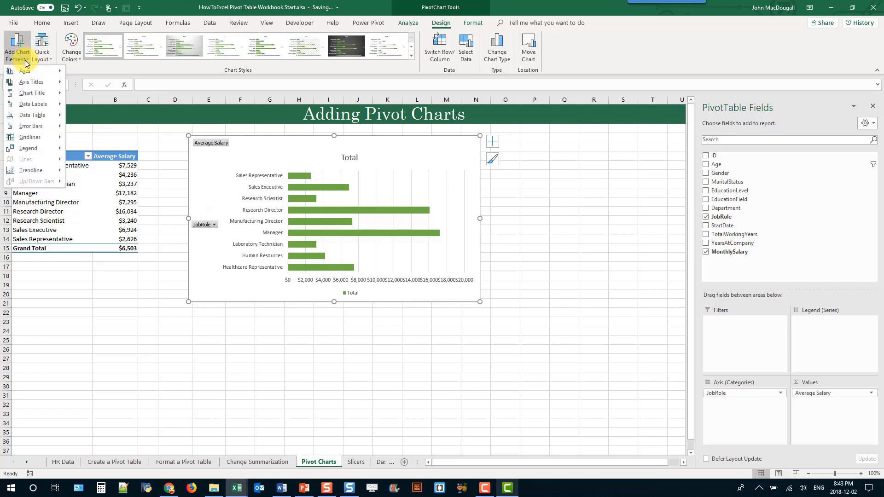
pyautogui.moveTo(26, 74)
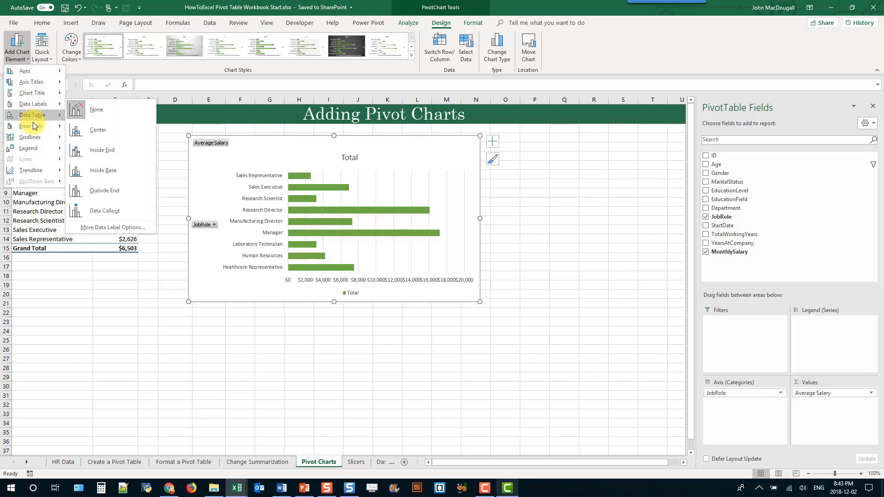
pyautogui.moveTo(33, 144)
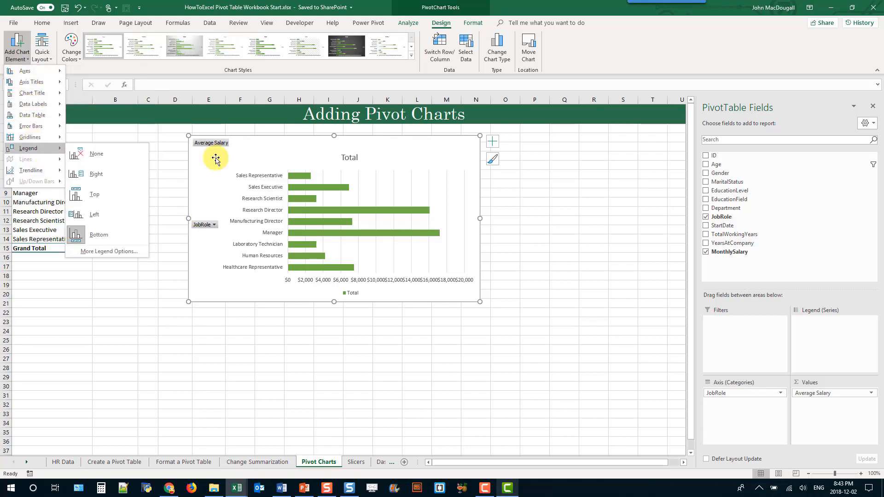
pyautogui.click(350, 294)
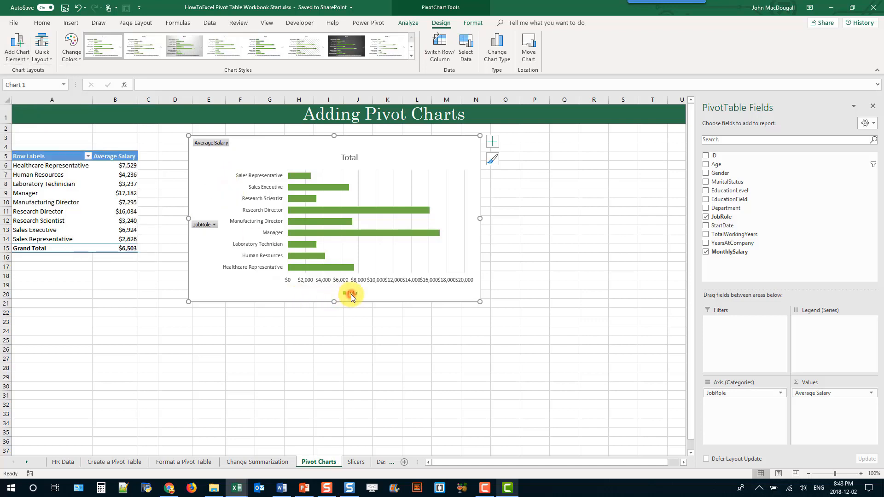
pyautogui.click(350, 295)
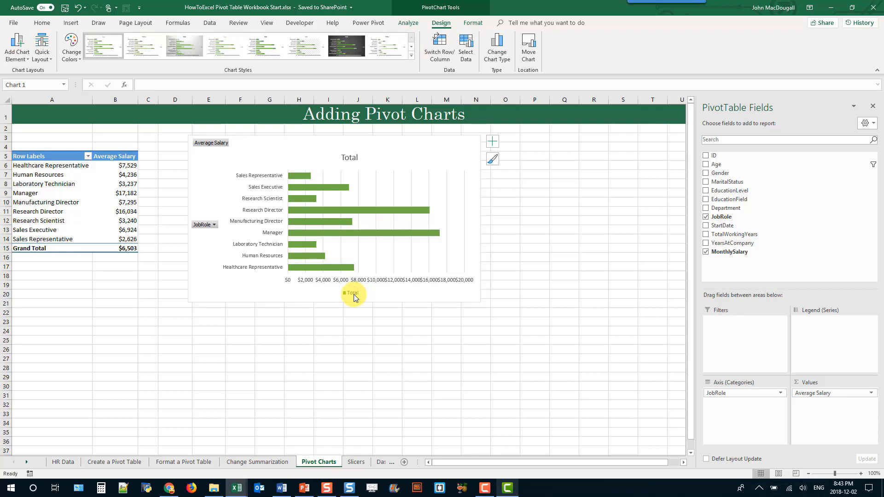
pyautogui.press('Delete')
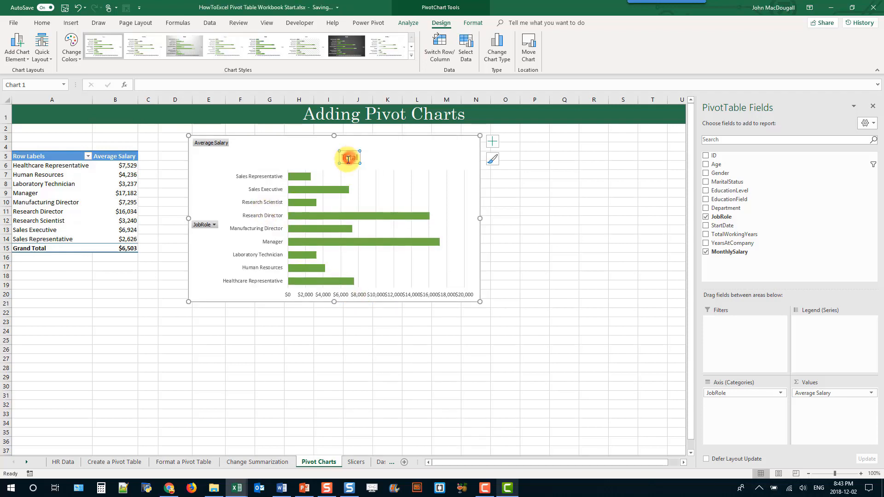
# Replace the pivot chart's title text with "Salary by Department"
pyautogui.doubleClick(342, 158)
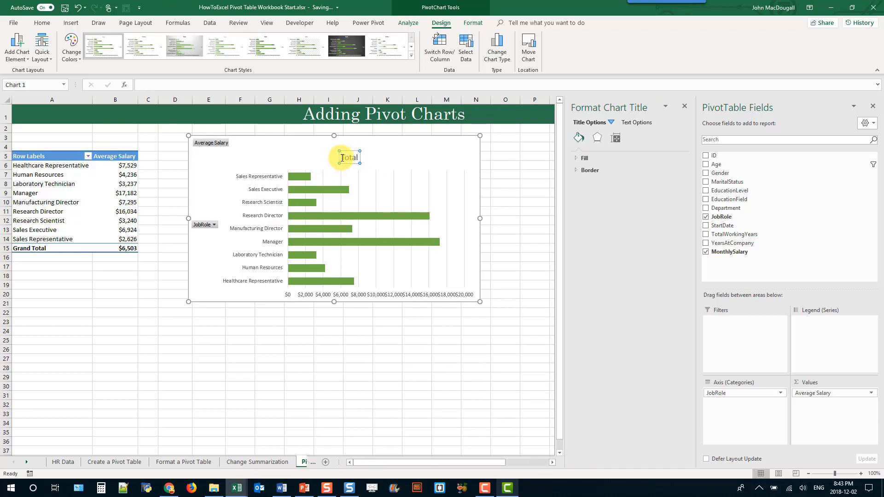
pyautogui.moveTo(342, 158); pyautogui.dragTo(360, 159)
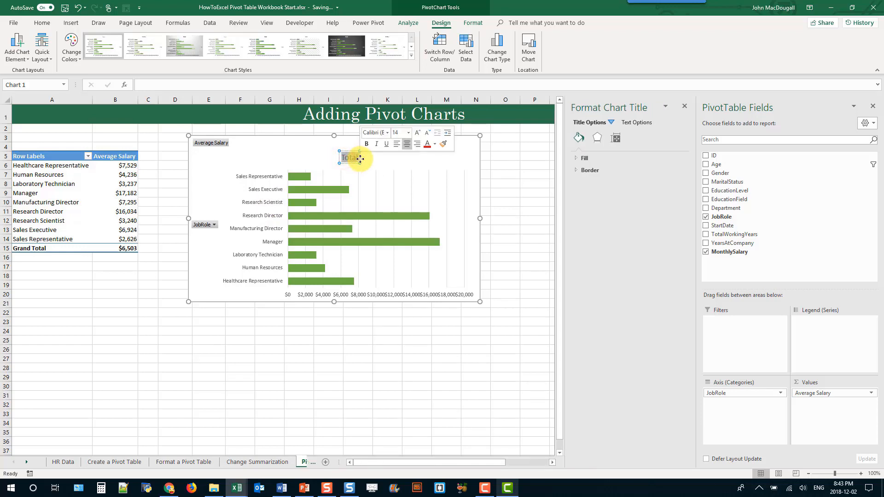
pyautogui.write('Salary by Department')
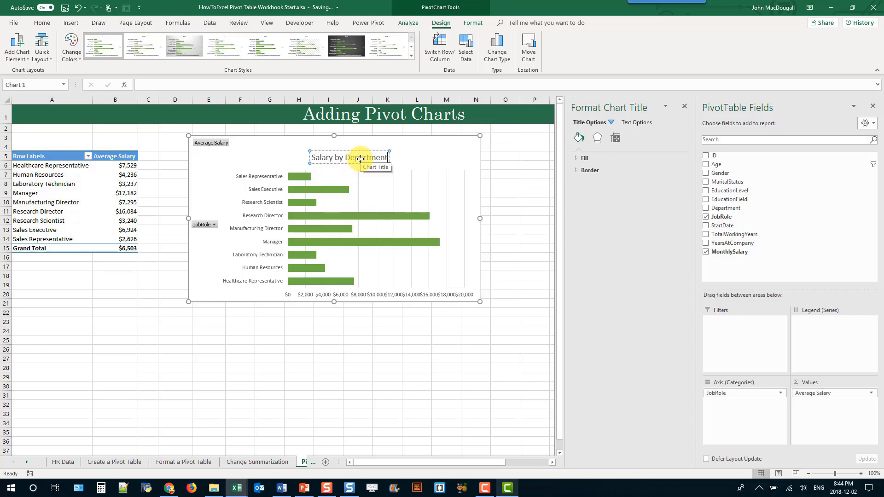
pyautogui.click(267, 152)
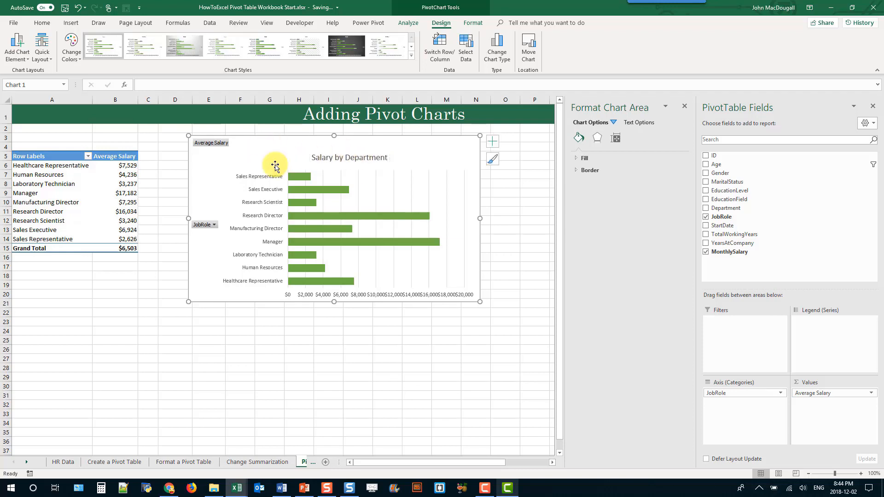
# Filter the chart's JobRole field, clearing all roles and selecting only Laboratory Technician, Manager and Manufacturing Director
pyautogui.click(213, 224)
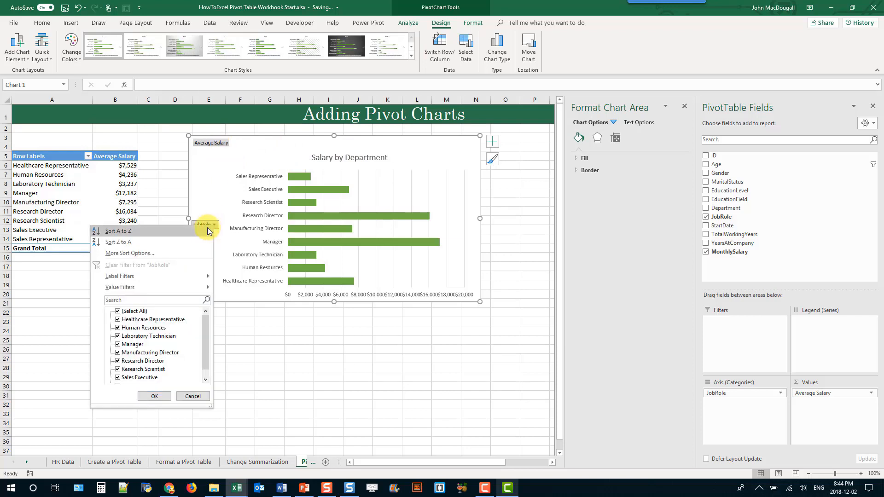
pyautogui.click(119, 311)
pyautogui.click(118, 336)
pyautogui.click(119, 345)
pyautogui.click(119, 352)
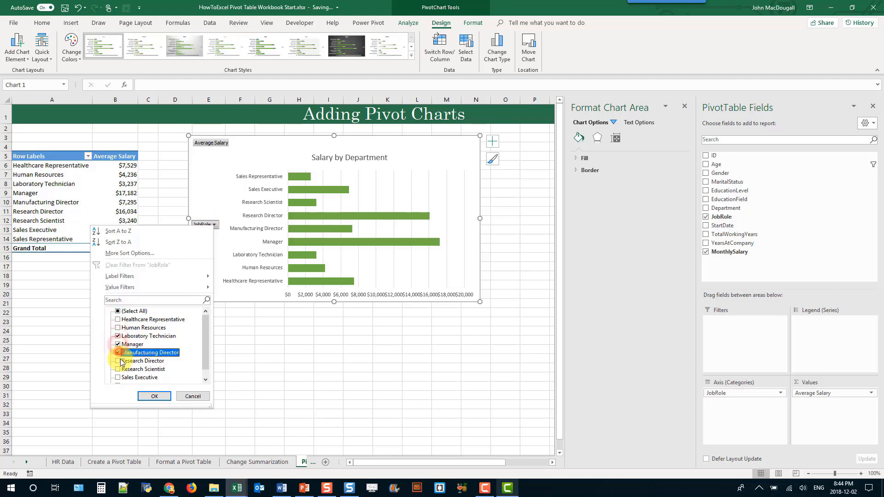
# Filter the pivot chart's JobRole to Laboratory Technician, Manager and Manufacturing Director, and clear that filter again
pyautogui.click(150, 397)
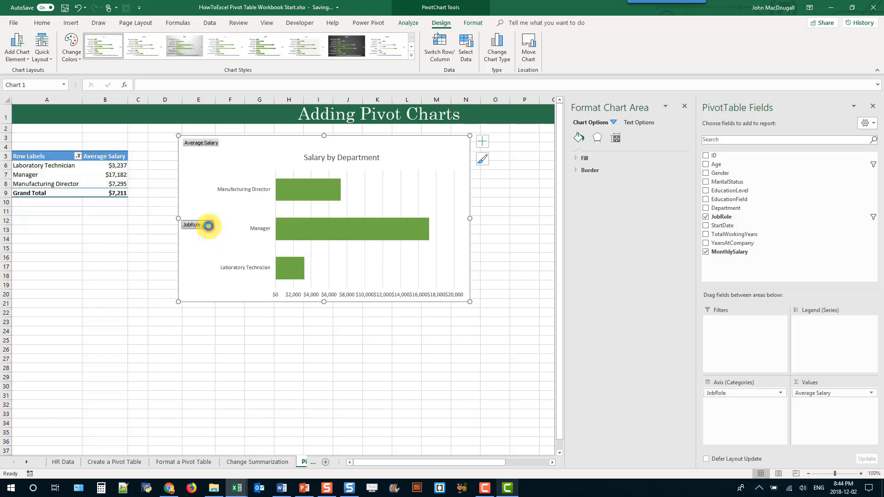
pyautogui.click(208, 225)
pyautogui.click(123, 266)
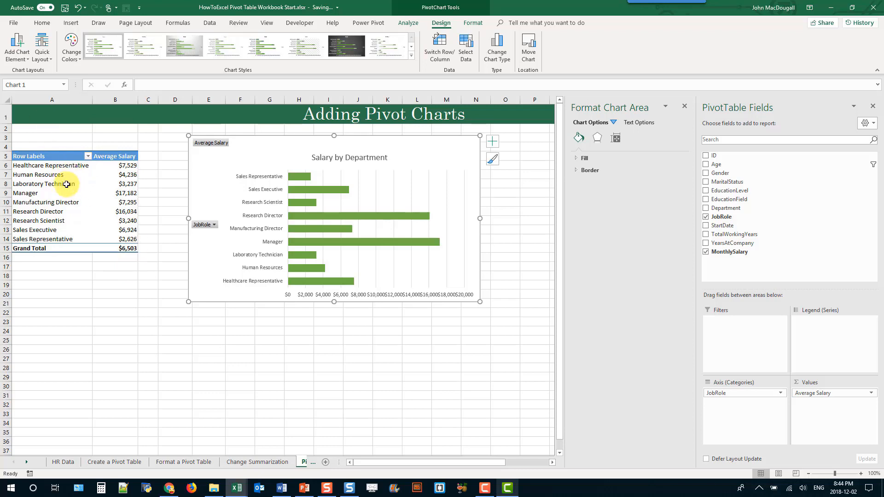
# Hide all field buttons on the Salary by Department chart and delete the chart
pyautogui.rightClick(203, 226)
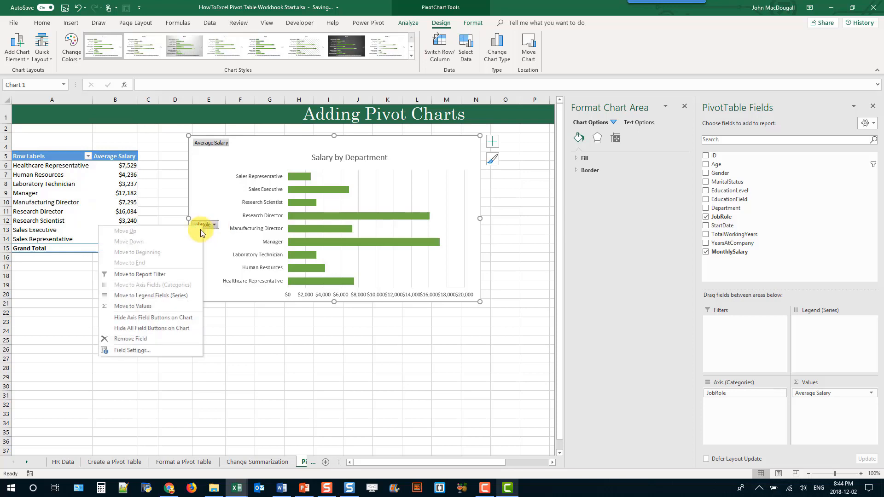
pyautogui.click(162, 327)
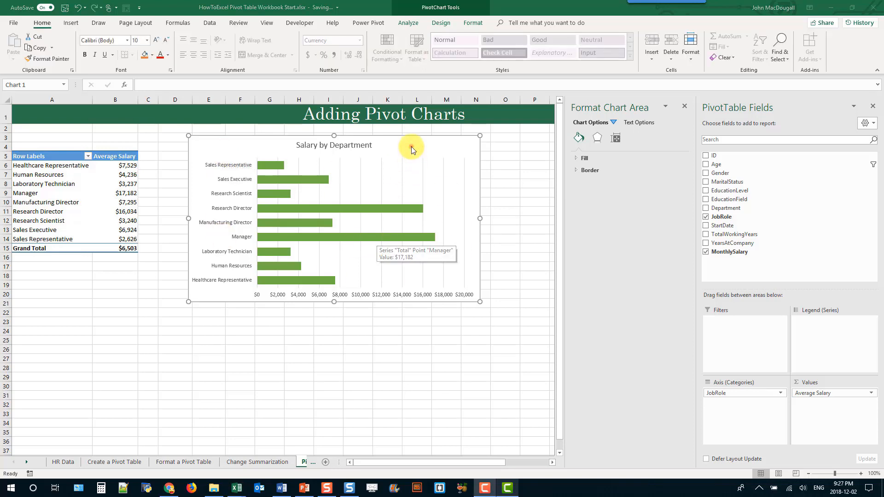
pyautogui.click(411, 146)
pyautogui.press('Delete')
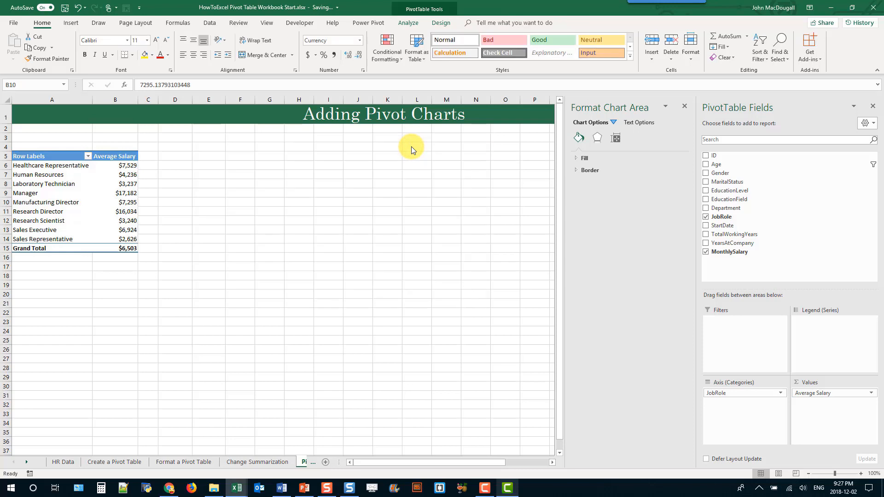
# Insert a default pivot chart from the Average Salary pivot table and fit it beside the table, spanning about rows 6 to 22
pyautogui.click(118, 203)
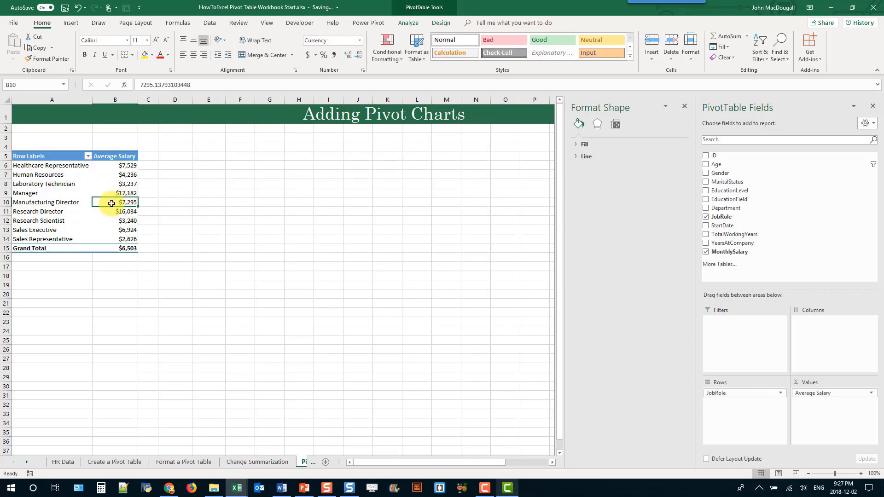
pyautogui.click(112, 193)
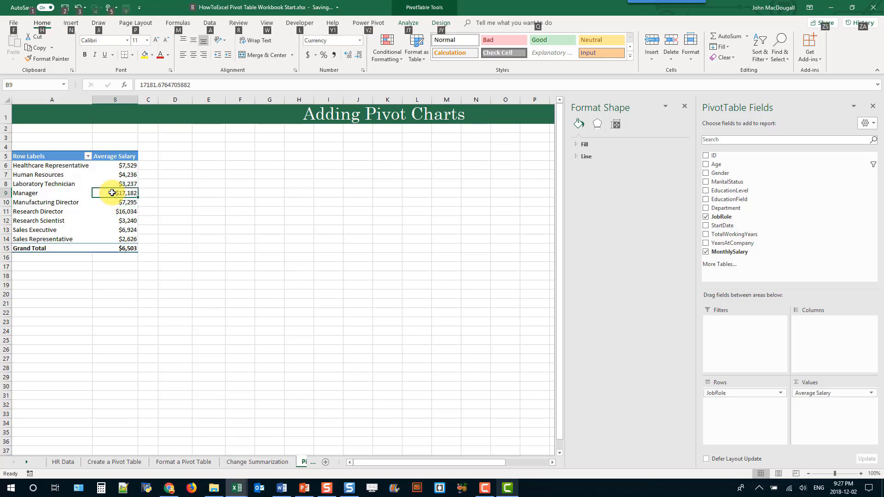
pyautogui.hotkey('alt', 'F1')
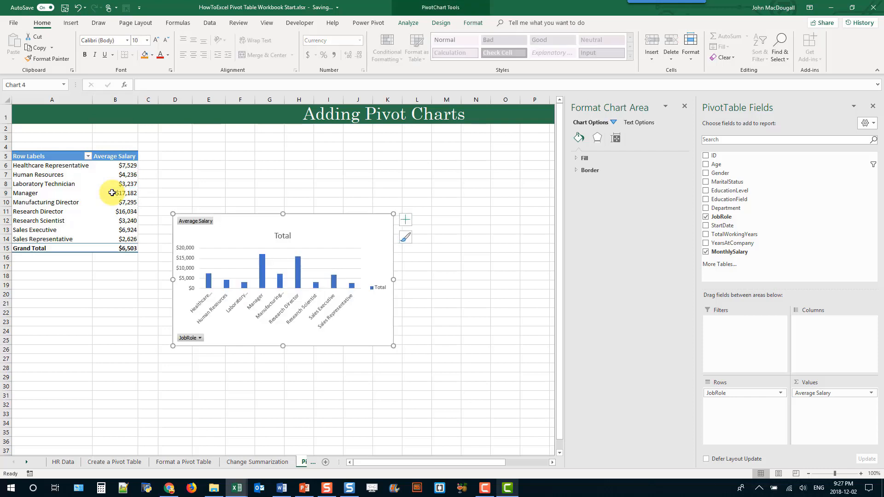
pyautogui.moveTo(236, 216); pyautogui.dragTo(235, 172)
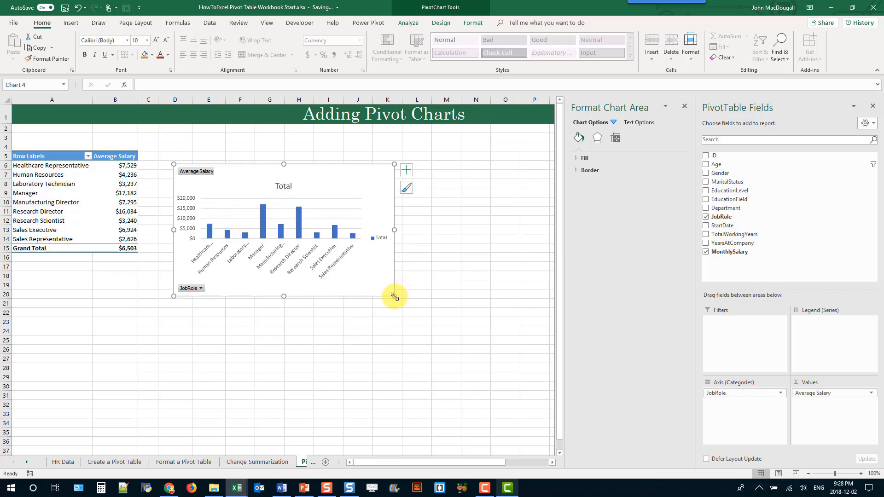
pyautogui.moveTo(394, 297); pyautogui.dragTo(421, 313)
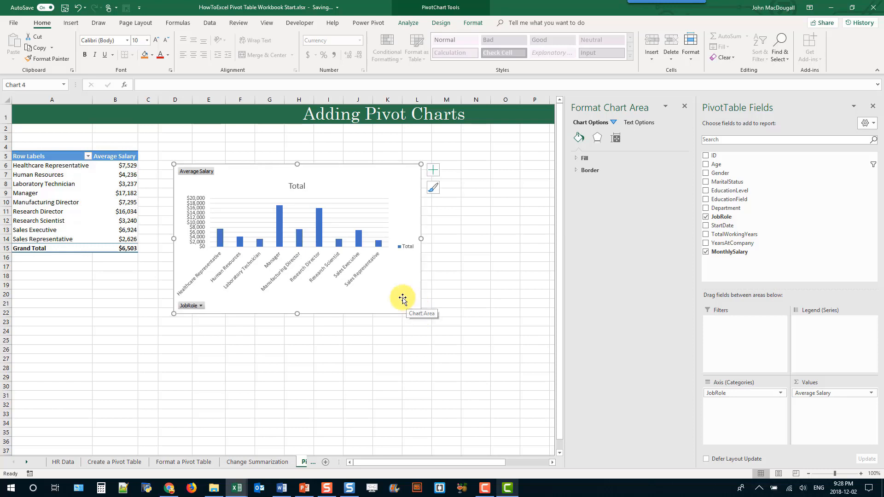
# Copy the whole pivot table, including its Grand Total row, to cell A5 of the Slicers sheet
pyautogui.moveTo(63, 158); pyautogui.dragTo(125, 248)
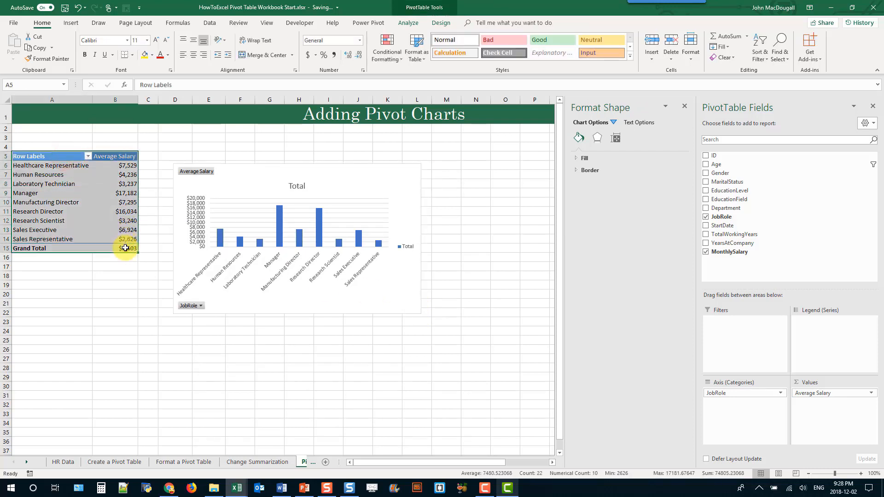
pyautogui.hotkey('ctrl', 'c')
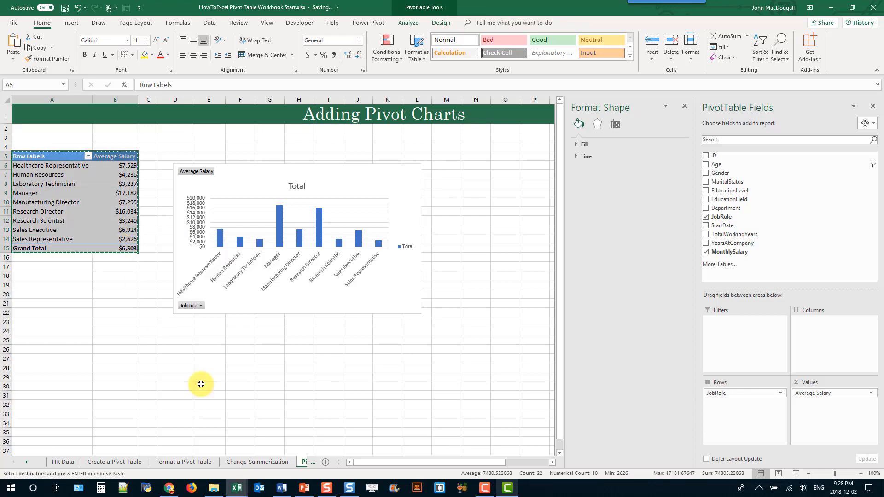
pyautogui.click(314, 463)
pyautogui.click(314, 464)
pyautogui.click(252, 463)
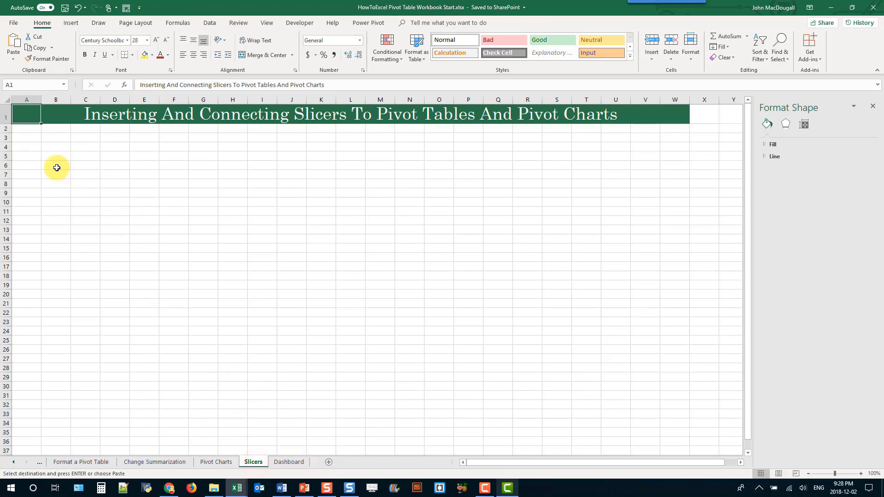
pyautogui.click(28, 155)
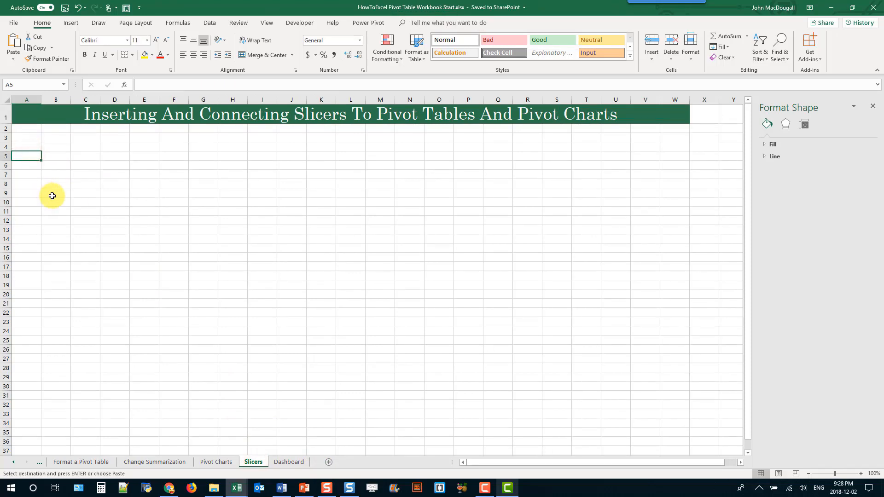
pyautogui.hotkey('ctrl', 'v')
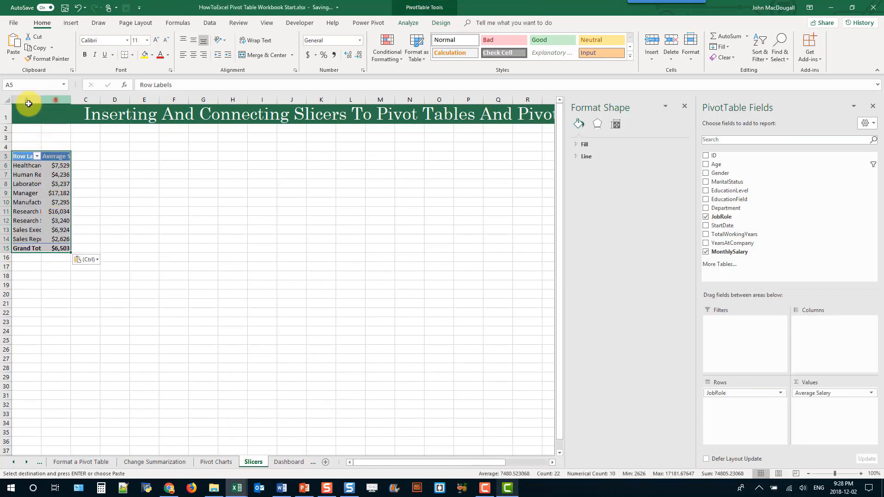
# Autofit the widths of columns A and B to the pasted pivot table
pyautogui.moveTo(50, 100); pyautogui.dragTo(23, 100)
pyautogui.doubleClick(41, 99)
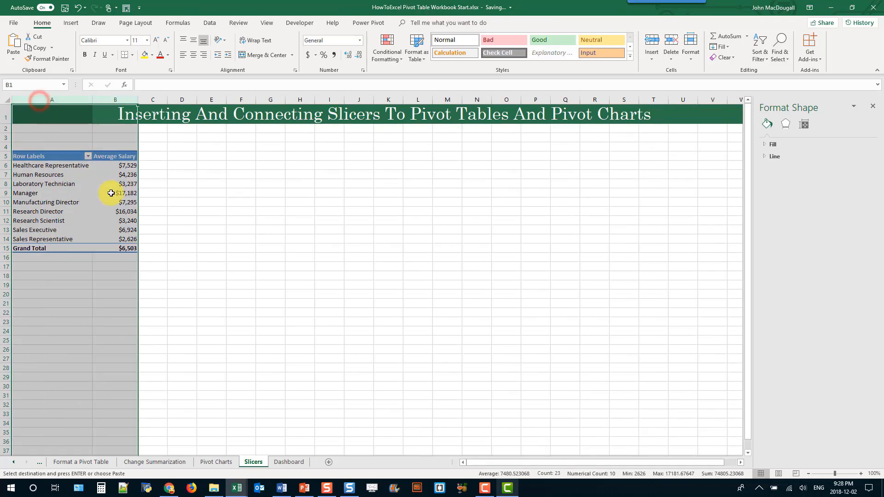
# Insert slicers for Gender, MaritalStatus and EducationLevel on the Slicers sheet's pivot table
pyautogui.click(112, 193)
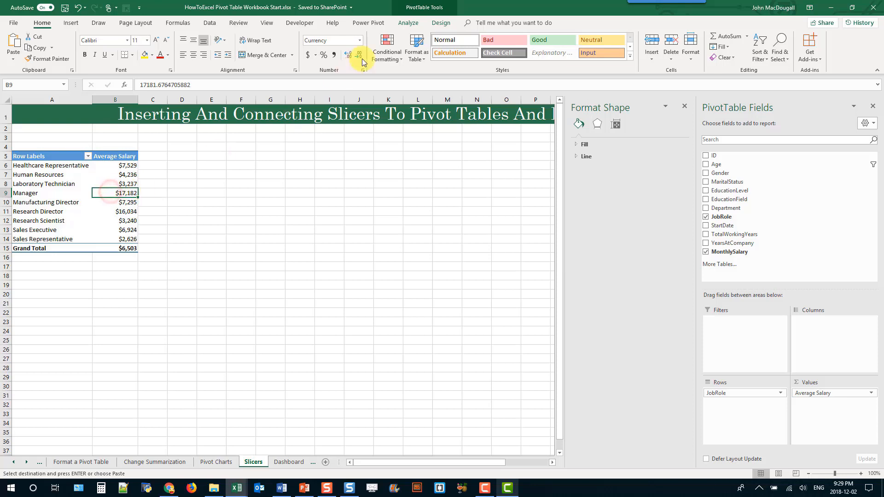
pyautogui.click(407, 24)
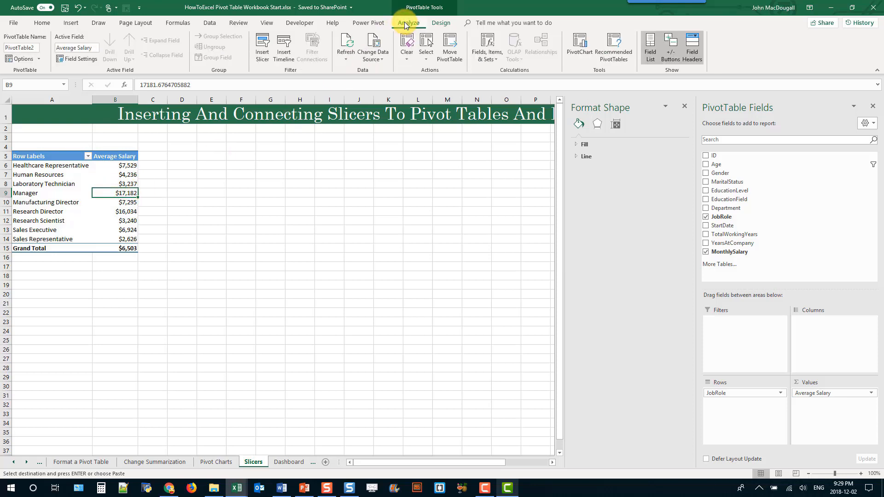
pyautogui.click(261, 46)
pyautogui.moveTo(381, 126); pyautogui.dragTo(244, 132)
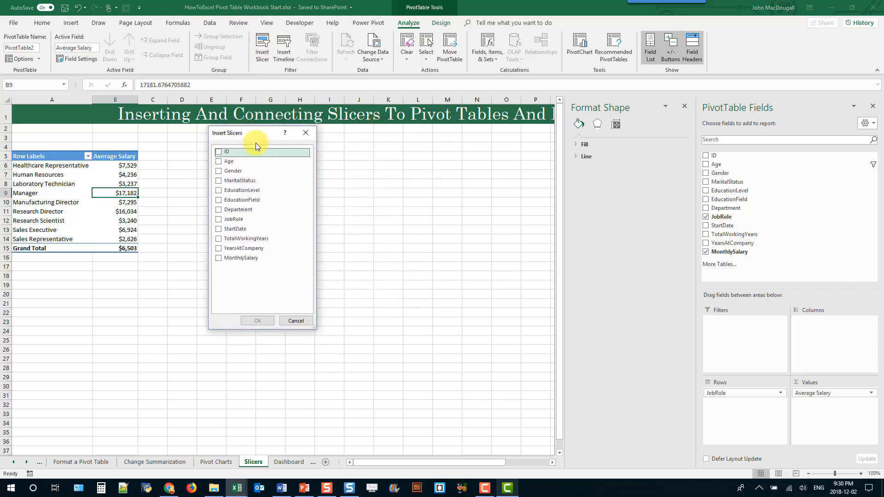
pyautogui.click(218, 171)
pyautogui.click(218, 182)
pyautogui.click(245, 192)
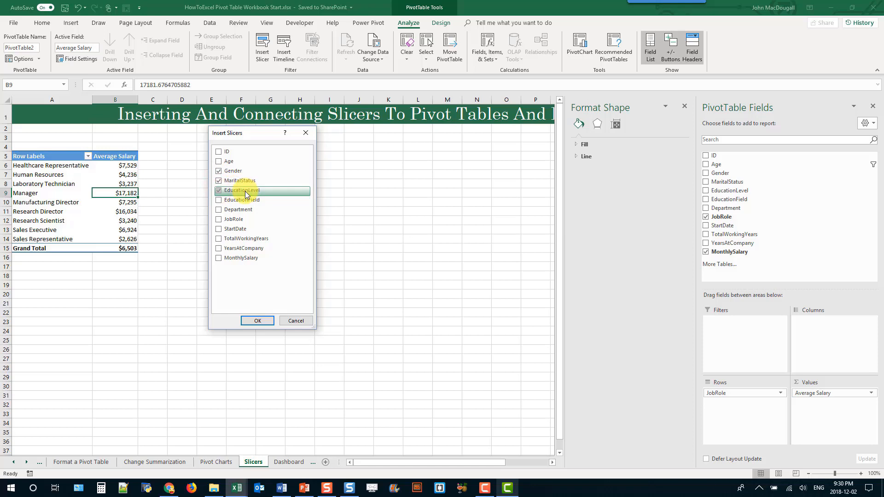
pyautogui.click(264, 320)
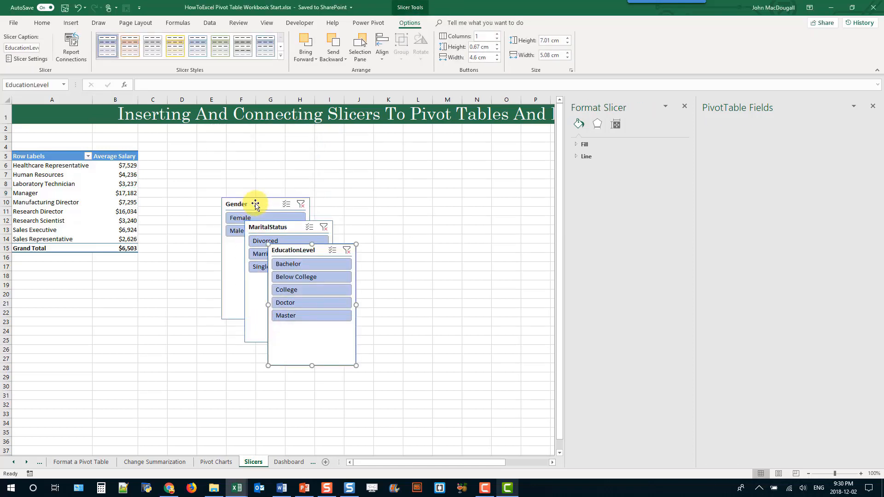
# Separate the overlapping slicers into a row beside the pivot table, ordered Gender, MaritalStatus and EducationLevel
pyautogui.click(231, 178)
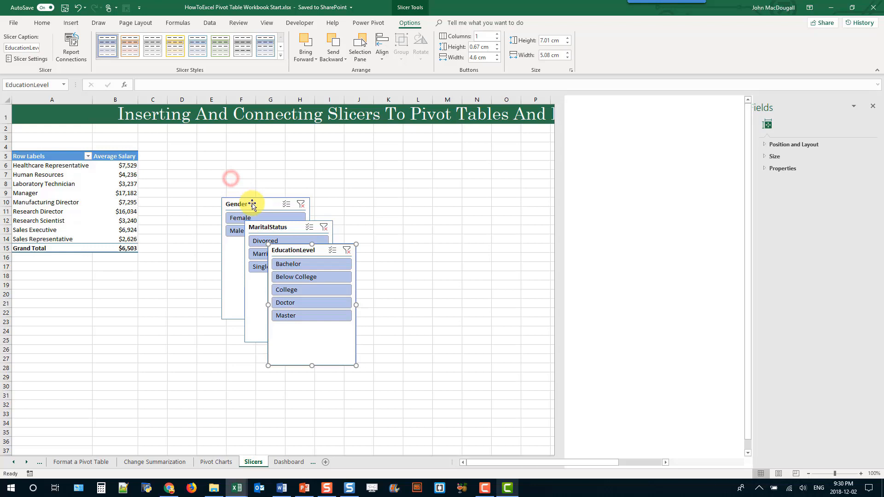
pyautogui.click(252, 205)
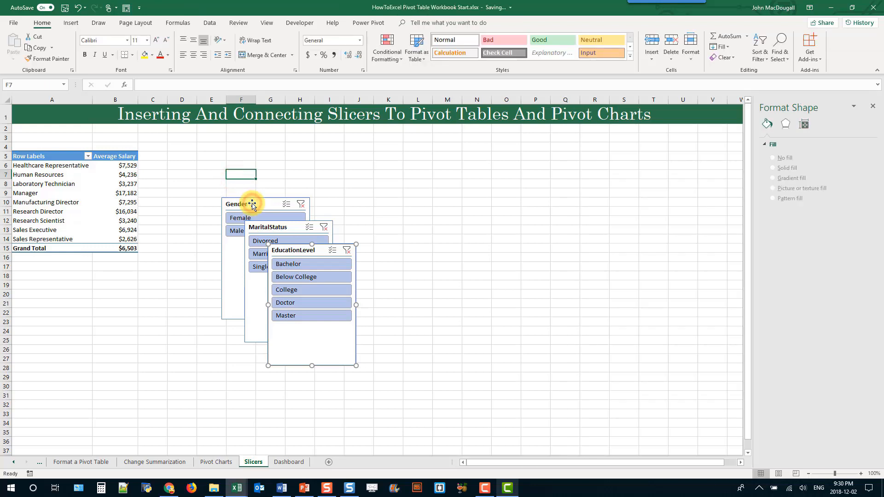
pyautogui.moveTo(252, 205); pyautogui.dragTo(205, 146)
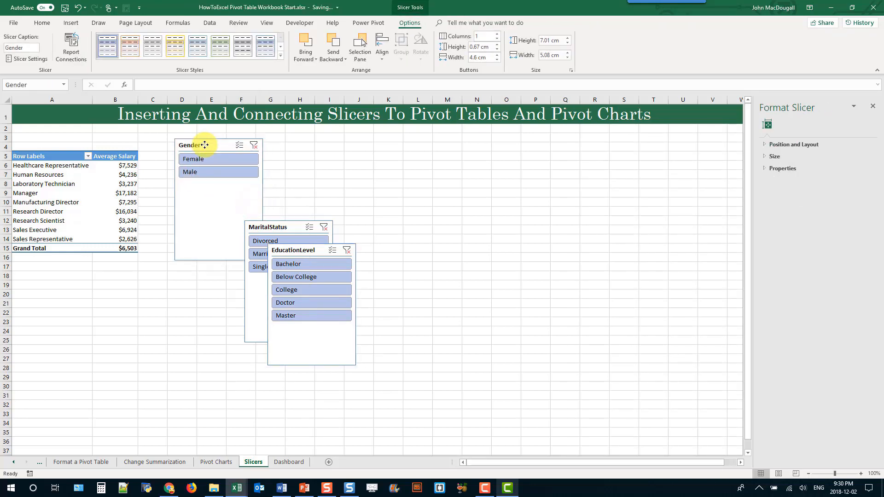
pyautogui.click(276, 230)
pyautogui.moveTo(277, 231); pyautogui.dragTo(363, 156)
pyautogui.moveTo(302, 252); pyautogui.dragTo(466, 163)
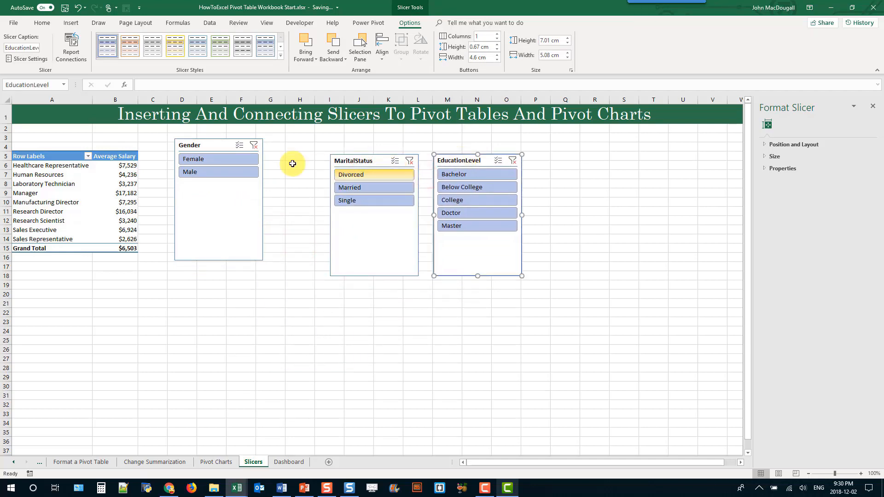
# Shrink the Gender slicer to about 5.2 cm high and 3.7 cm wide
pyautogui.click(261, 259)
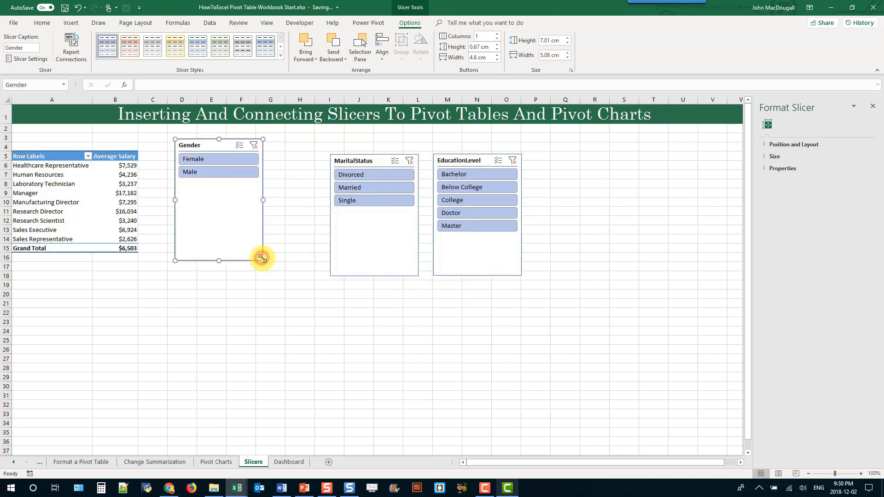
pyautogui.moveTo(262, 260); pyautogui.dragTo(240, 228)
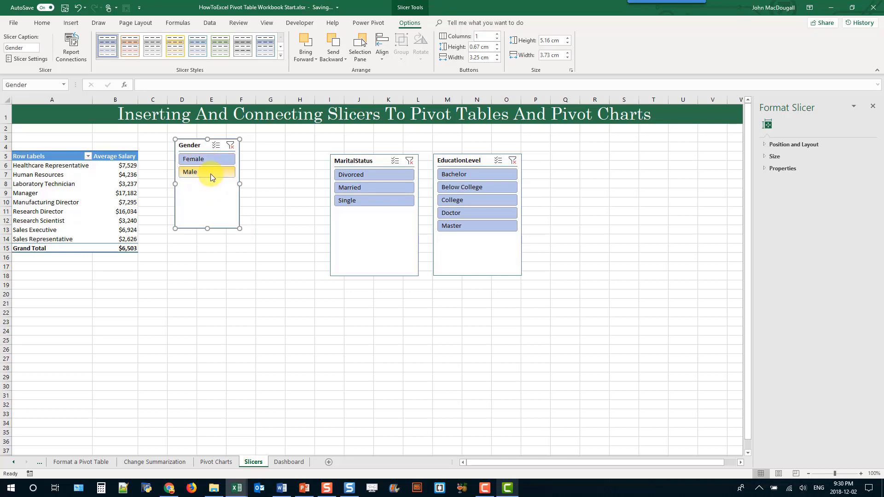
# Filter the pivot table with the Gender slicer to Female and switch the filter to Male
pyautogui.click(208, 159)
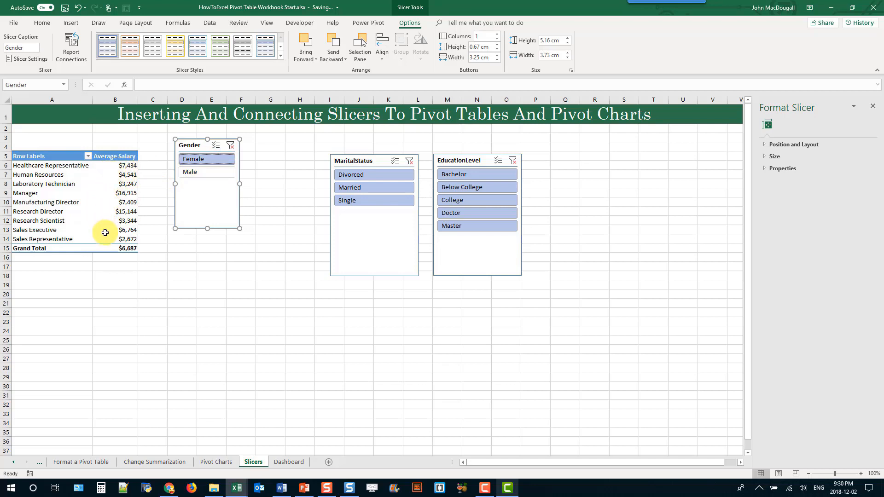
pyautogui.click(192, 172)
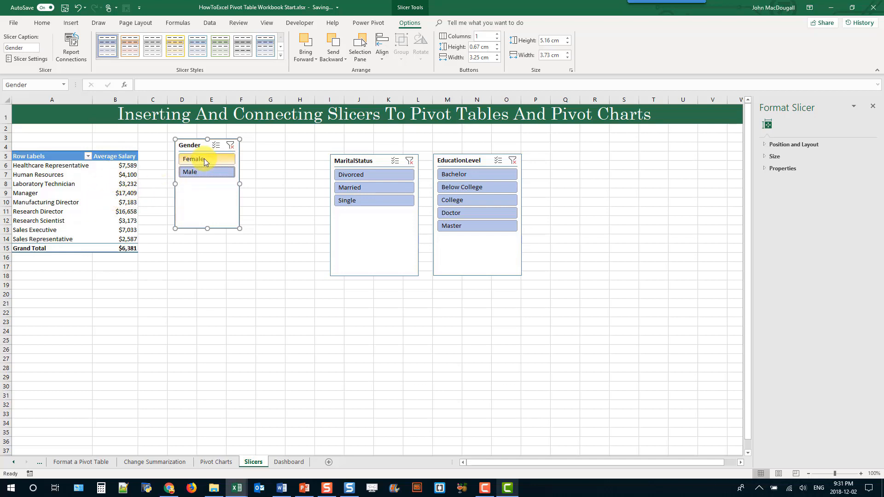
# Insert a JobRole slicer for the pivot table
pyautogui.click(104, 184)
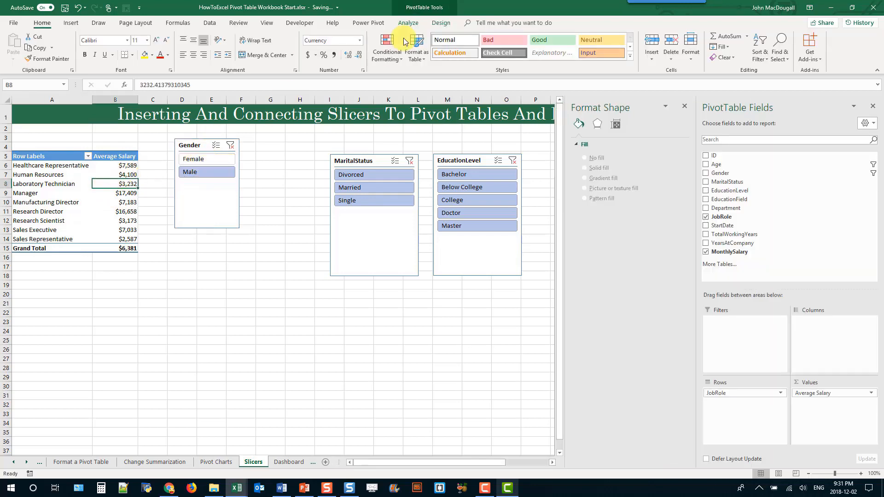
pyautogui.click(412, 24)
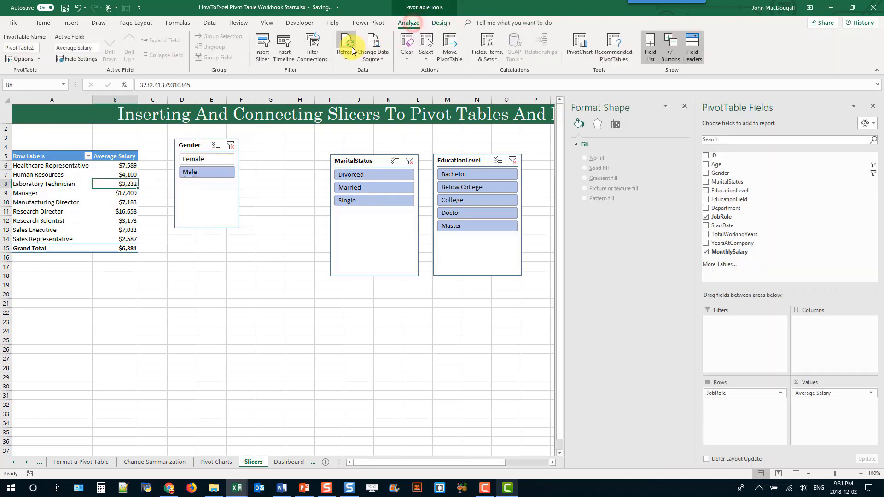
pyautogui.click(264, 60)
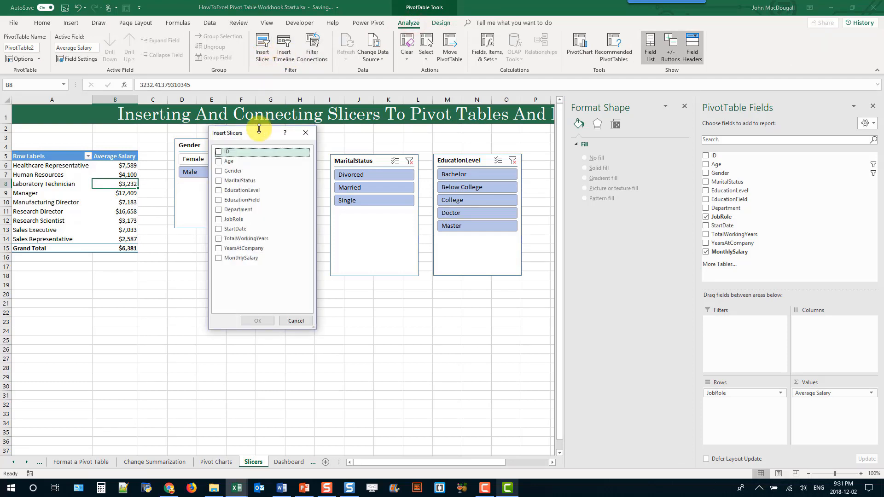
pyautogui.moveTo(255, 133); pyautogui.dragTo(283, 112)
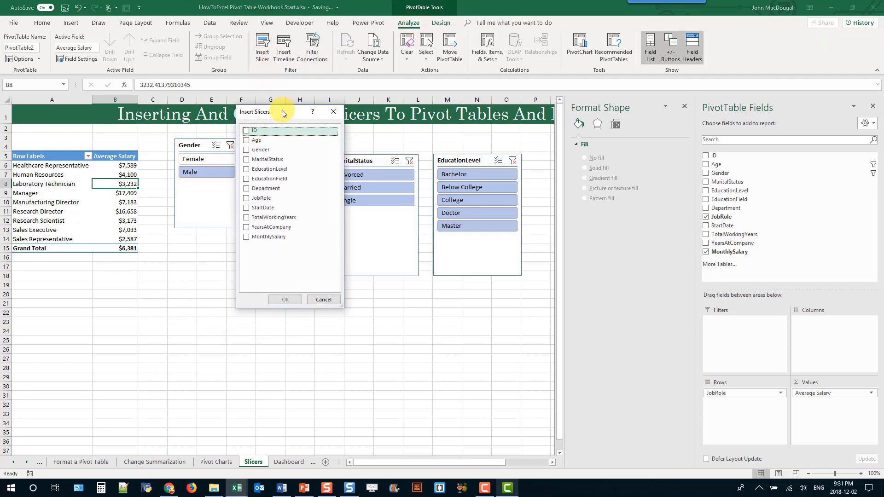
pyautogui.click(246, 198)
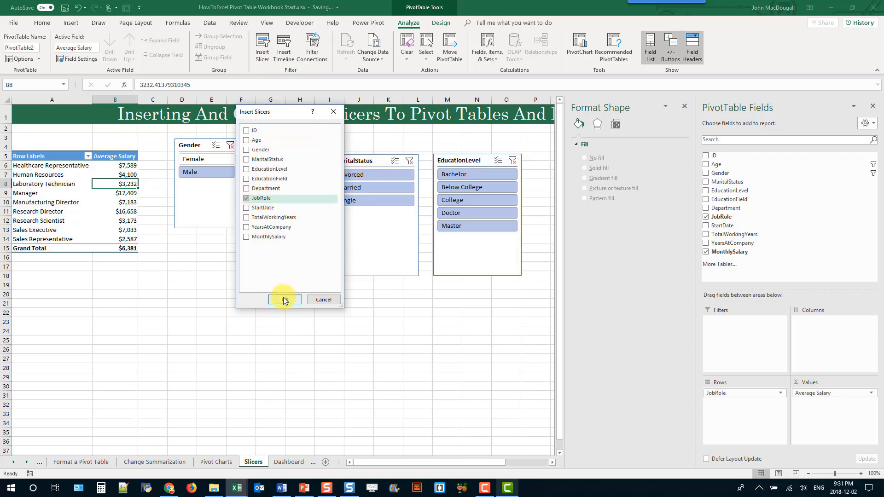
pyautogui.click(283, 299)
# Place the JobRole slicer next to the Gender slicer and shift the MaritalStatus slicer farther from it, toward EducationLevel
pyautogui.moveTo(277, 227); pyautogui.dragTo(274, 150)
pyautogui.moveTo(360, 161); pyautogui.dragTo(410, 148)
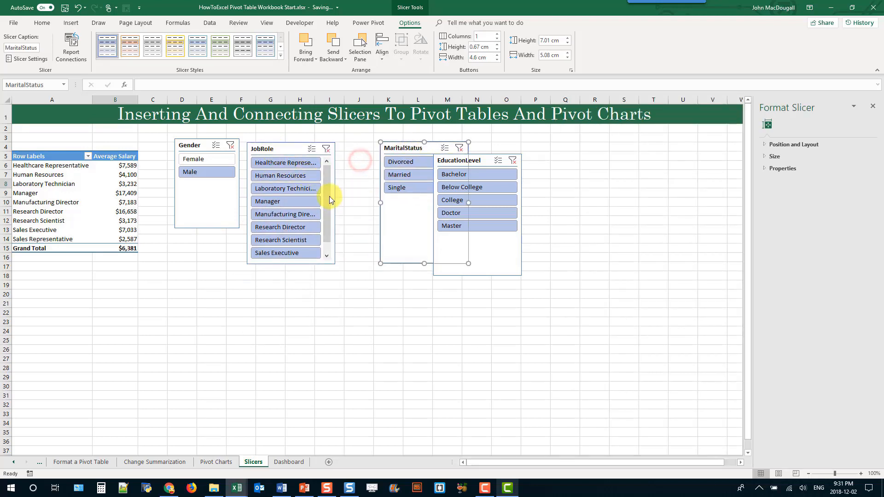
# Enlarge the JobRole slicer to about 8.6 cm high and 6.6 cm wide
pyautogui.click(290, 151)
pyautogui.moveTo(335, 203); pyautogui.dragTo(362, 203)
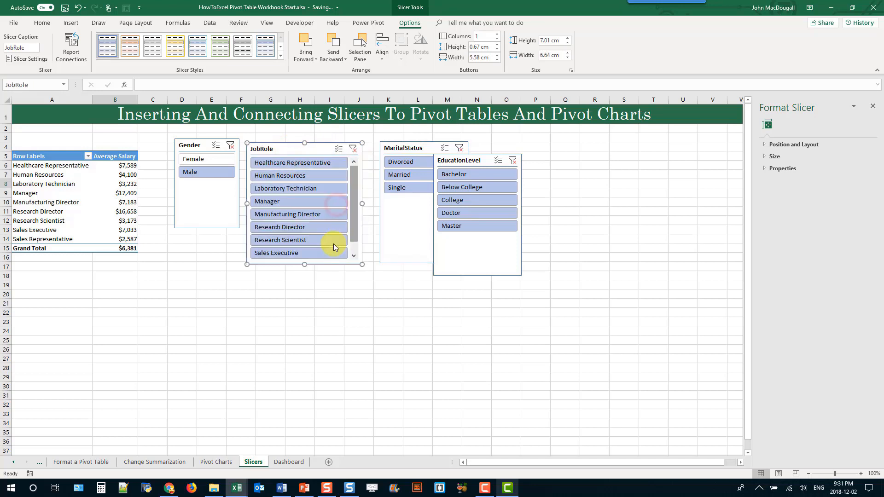
pyautogui.moveTo(305, 264); pyautogui.dragTo(310, 291)
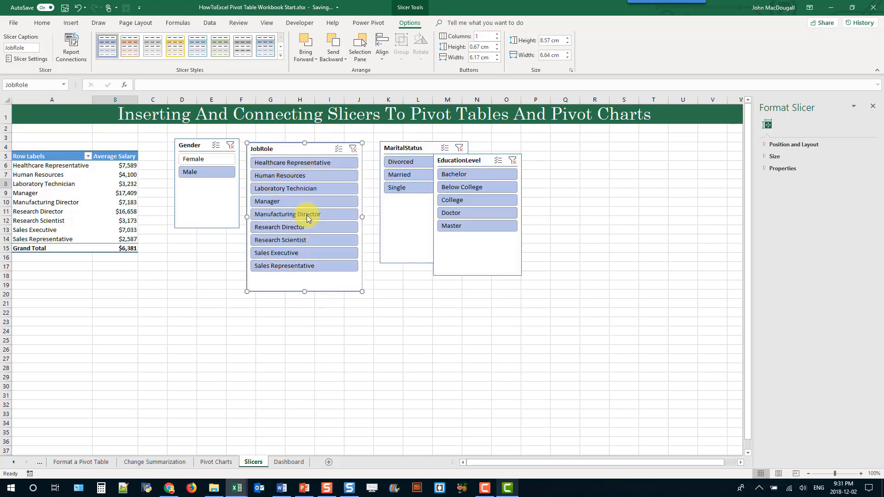
# Filter the pivot table to Laboratory Technician with the JobRole slicer and clear the Gender slicer's filter
pyautogui.click(313, 187)
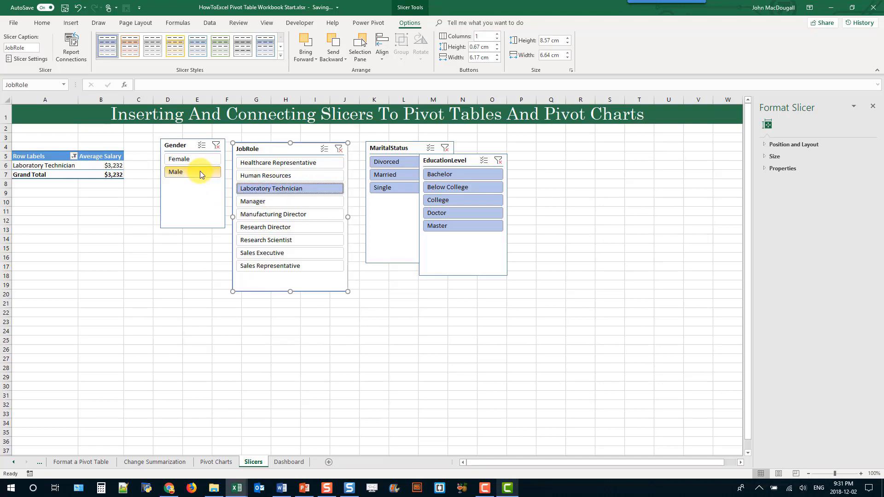
pyautogui.click(216, 147)
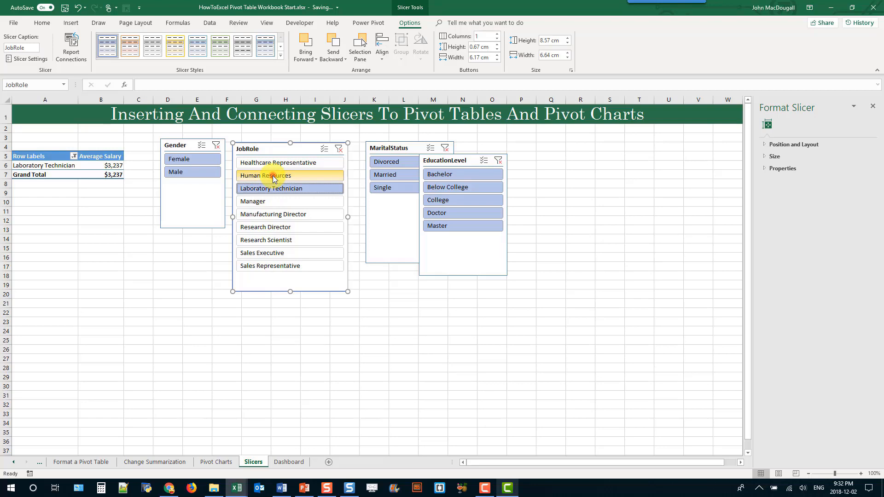
# Select Human Resources through Manufacturing Director in the JobRole slicer and add Research Scientist and Sales Executive to the selection
pyautogui.moveTo(273, 178); pyautogui.dragTo(270, 220)
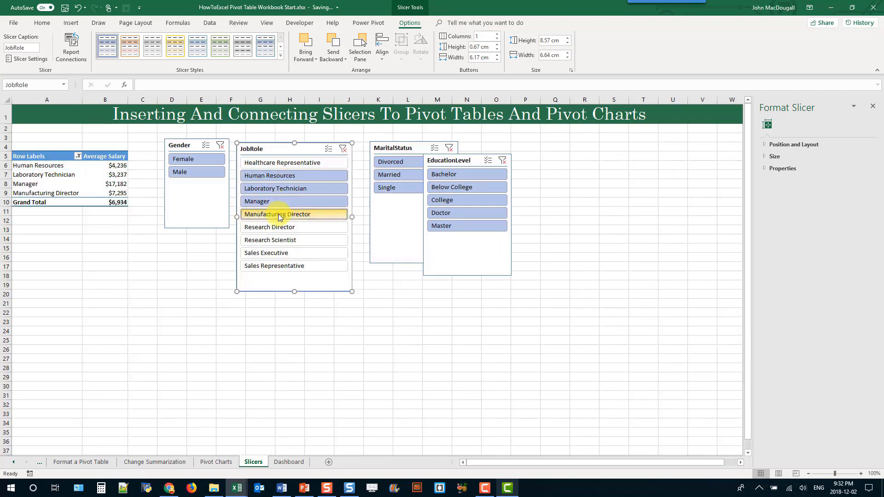
pyautogui.keyDown('ctrl'); pyautogui.click(282, 243); pyautogui.keyUp('ctrl')
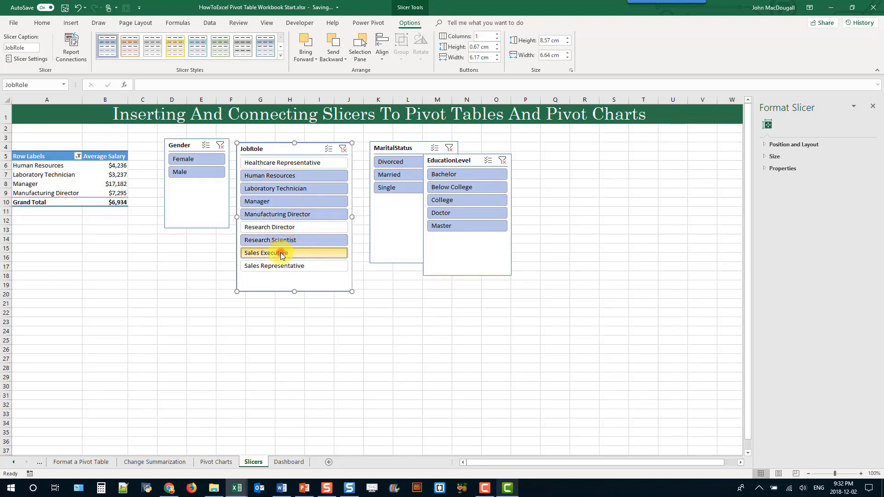
pyautogui.keyDown('ctrl'); pyautogui.click(302, 253); pyautogui.keyUp('ctrl')
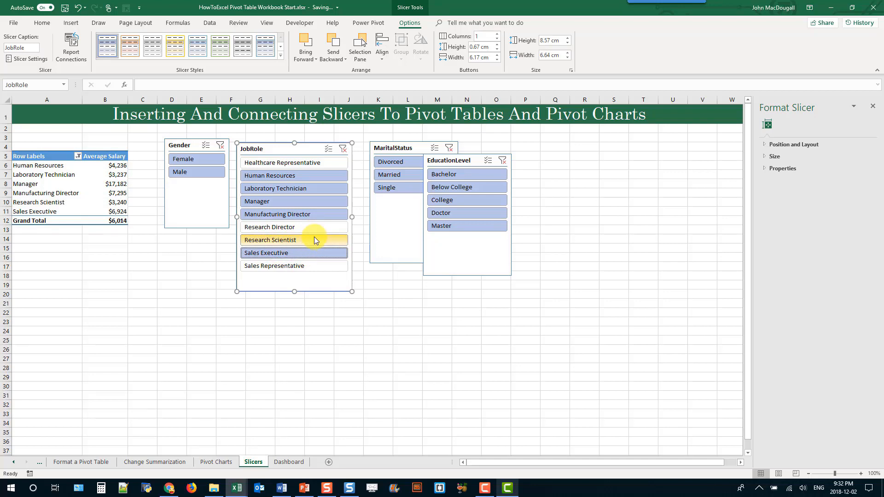
# Turn on multi-select in the JobRole slicer, add Healthcare Representative, Research Director and Sales Representative, and deselect Research Director again
pyautogui.click(328, 152)
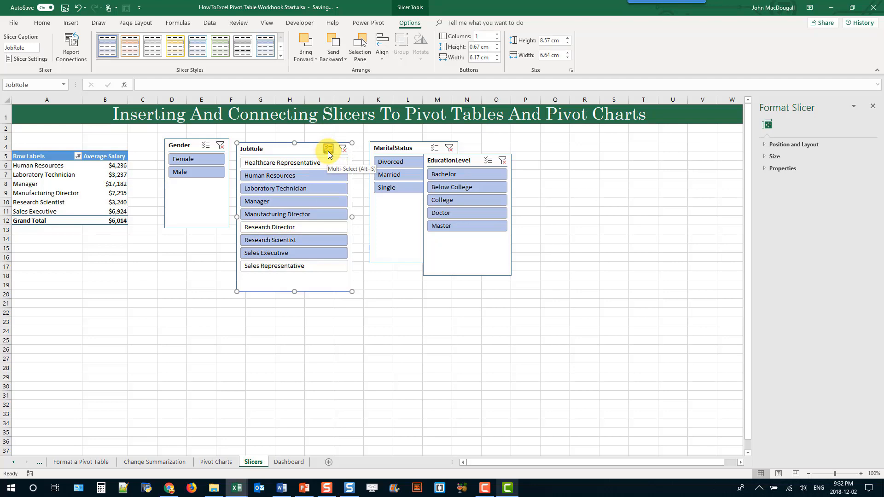
pyautogui.click(327, 151)
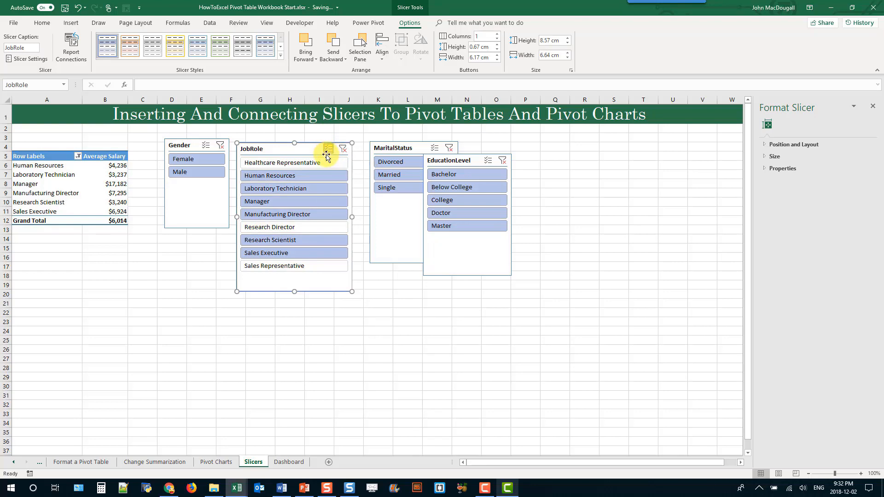
pyautogui.click(296, 163)
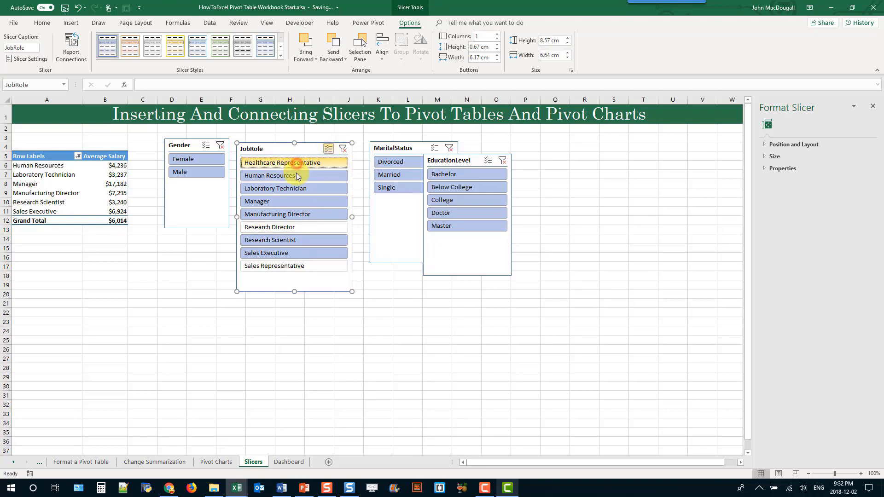
pyautogui.click(316, 227)
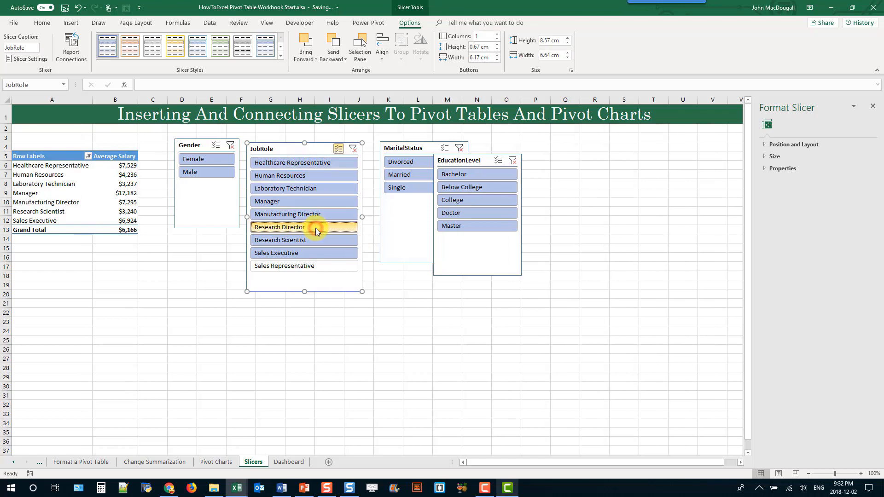
pyautogui.click(316, 267)
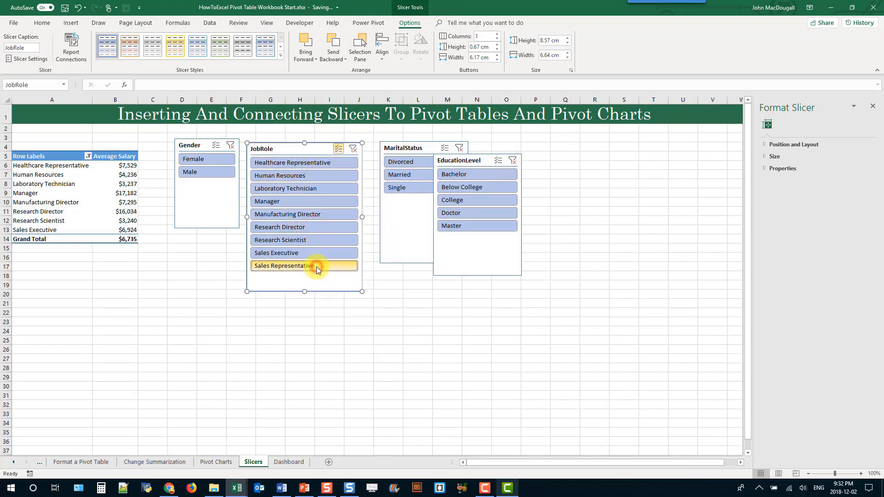
pyautogui.click(320, 223)
# Delete the MaritalStatus and EducationLevel slicers
pyautogui.click(415, 146)
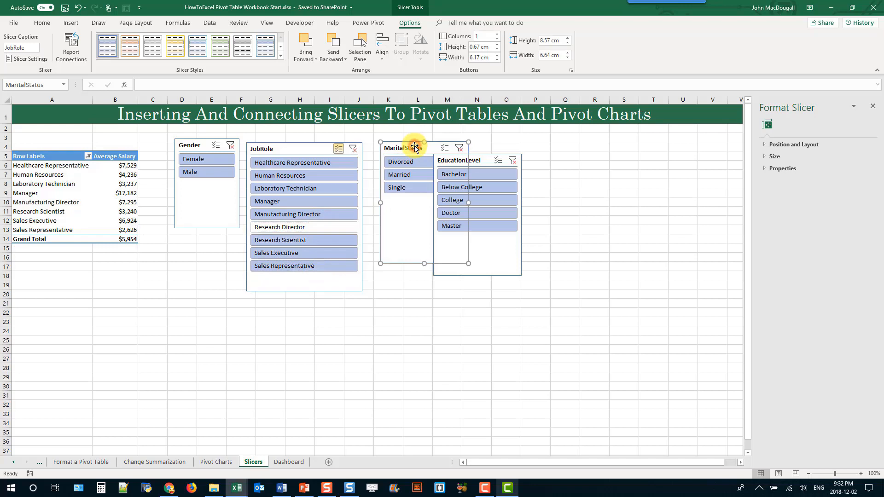
pyautogui.click(474, 161)
pyautogui.press('Delete')
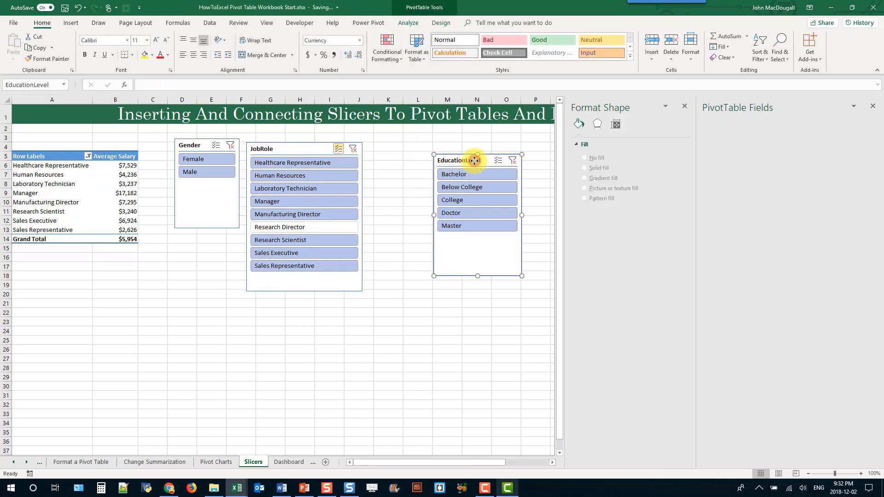
pyautogui.click(474, 161)
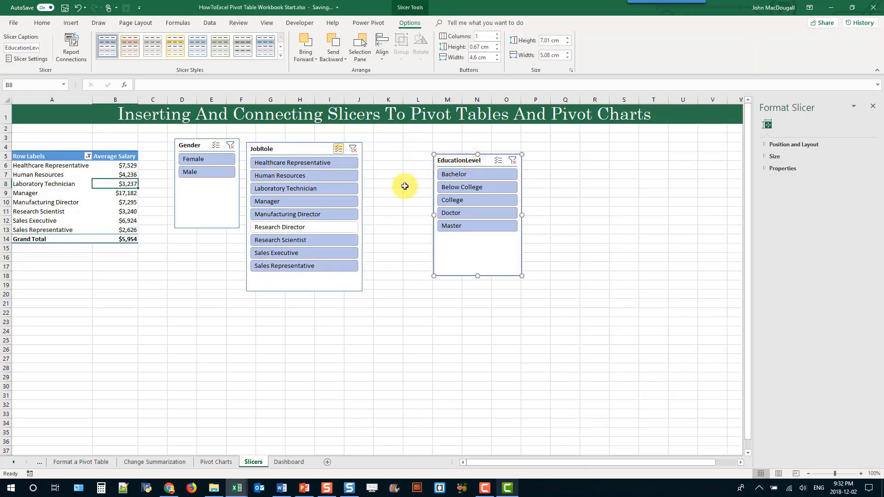
pyautogui.press('Delete')
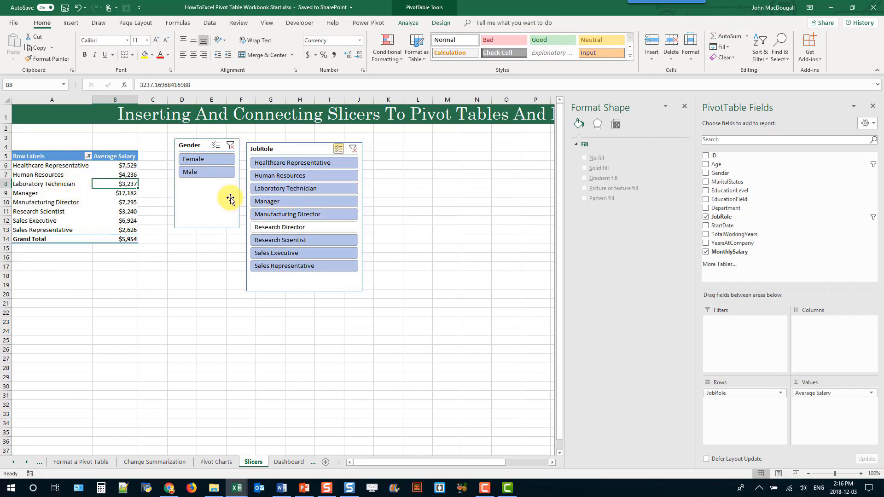
# Insert a pivot table at cell A21 of the Slicers sheet, using the EmployeeData table on the HR Data sheet as its source
pyautogui.click(52, 305)
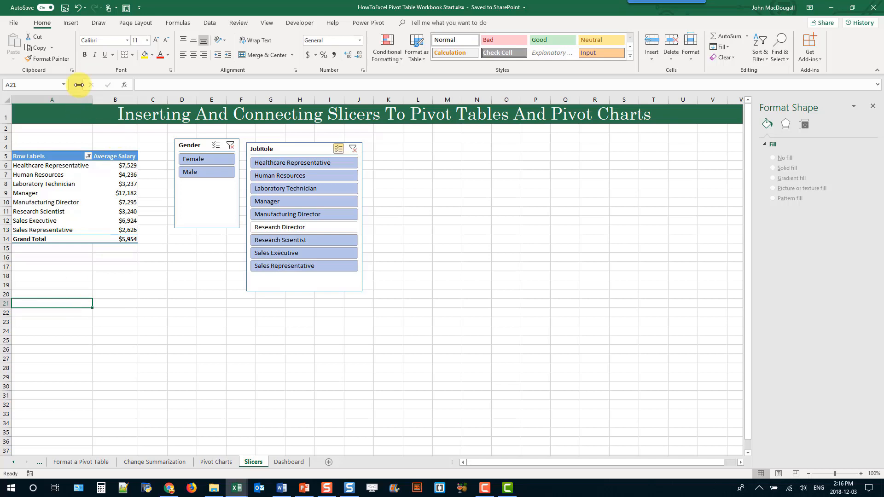
pyautogui.click(71, 23)
pyautogui.click(17, 45)
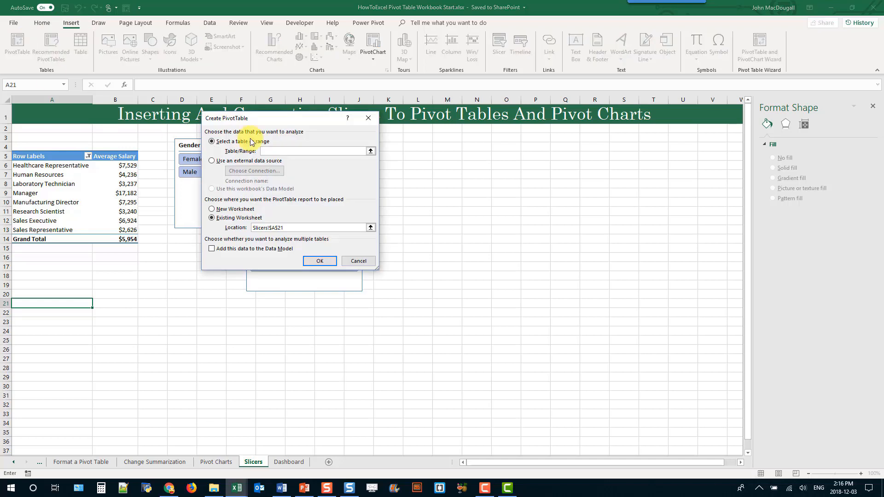
pyautogui.click(371, 151)
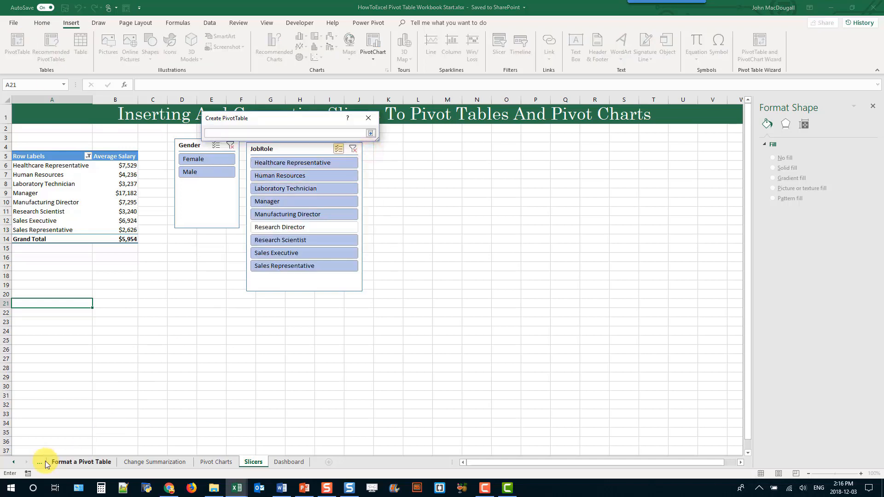
pyautogui.click(13, 463)
pyautogui.click(12, 463)
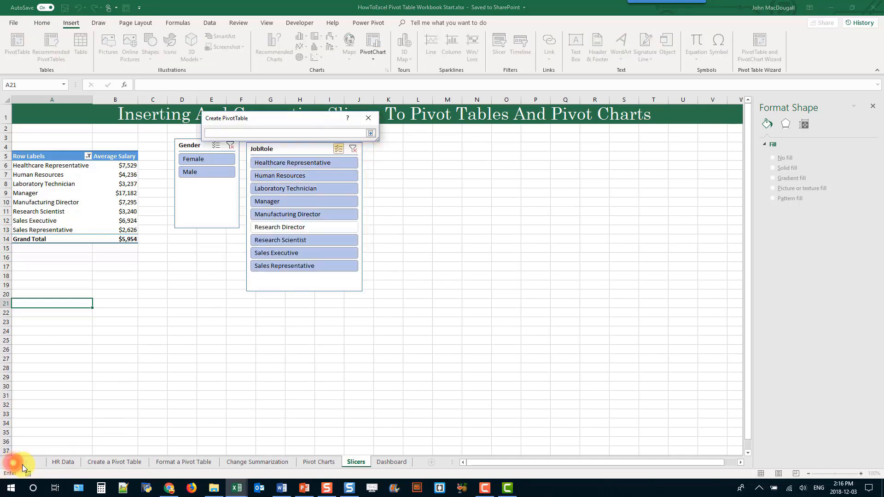
pyautogui.click(65, 462)
pyautogui.click(122, 165)
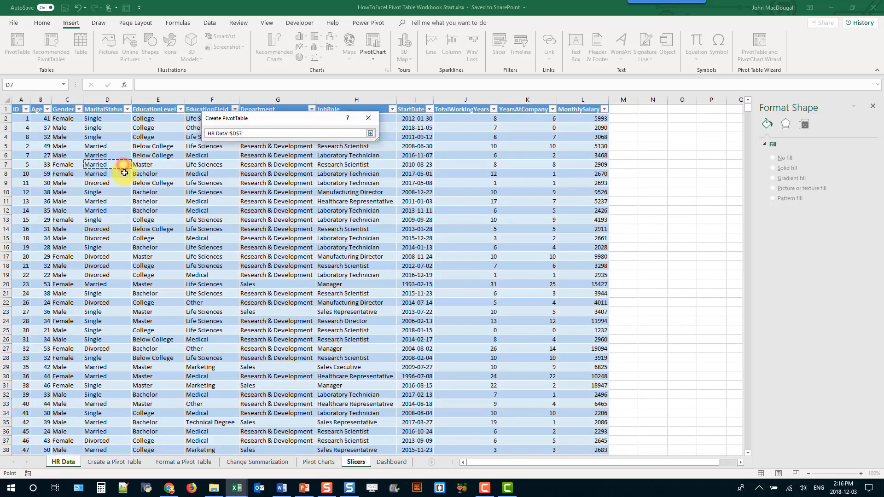
pyautogui.hotkey('ctrl', 'a')
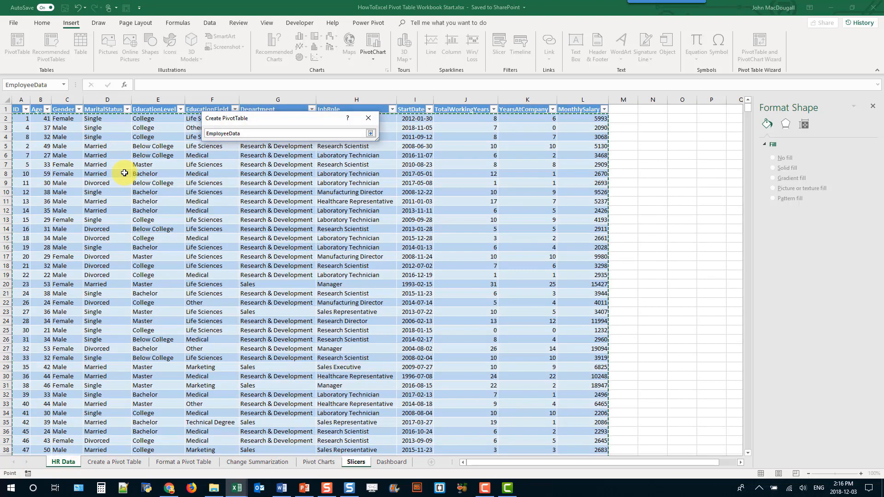
pyautogui.click(369, 135)
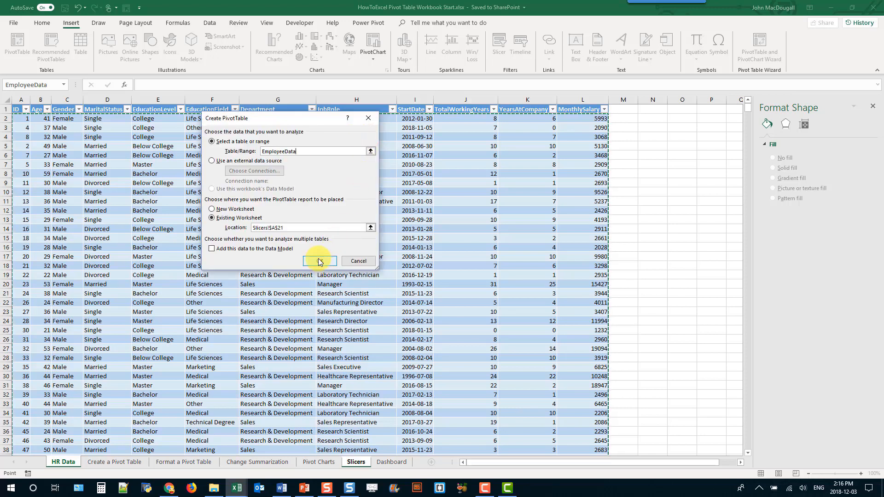
pyautogui.click(320, 262)
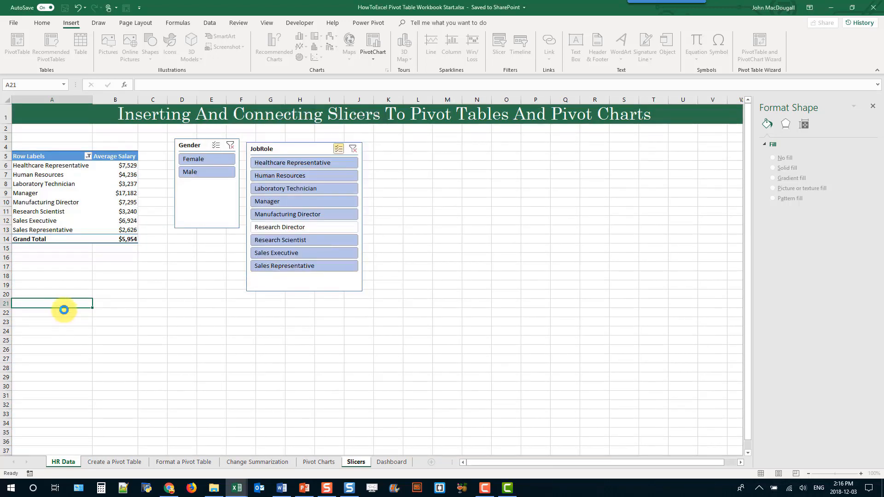
# Set up the new pivot table with MonthlySalary as the summed value and Department as the rows
pyautogui.click(90, 319)
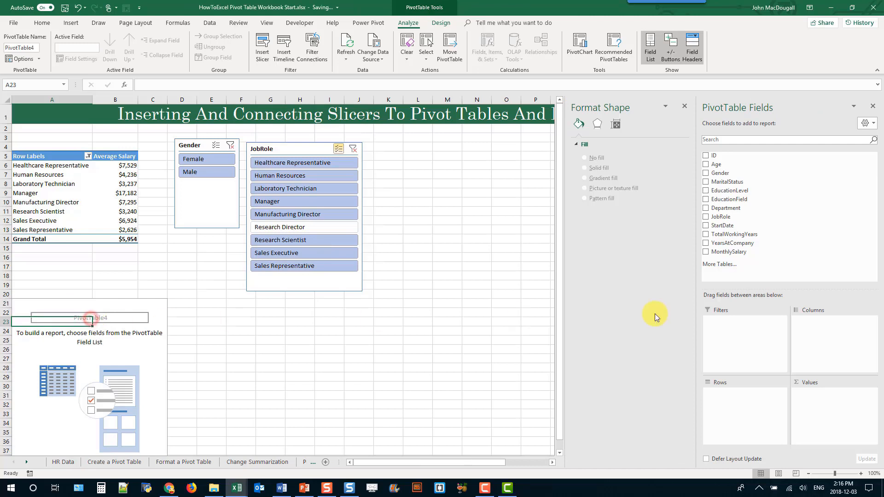
pyautogui.moveTo(737, 252); pyautogui.dragTo(831, 409)
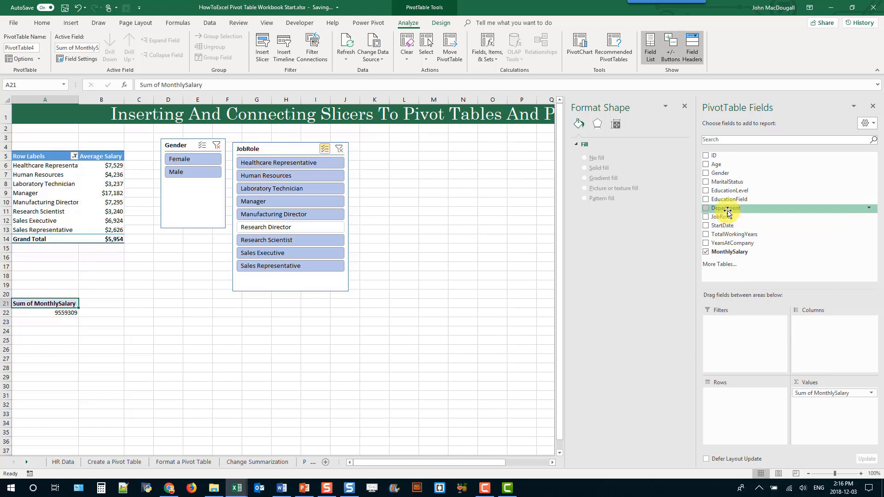
pyautogui.moveTo(727, 212)
pyautogui.mouseDown()
pyautogui.moveTo(745, 253)
pyautogui.moveTo(741, 371)
pyautogui.moveTo(744, 239)
pyautogui.moveTo(731, 202)
pyautogui.mouseUp()
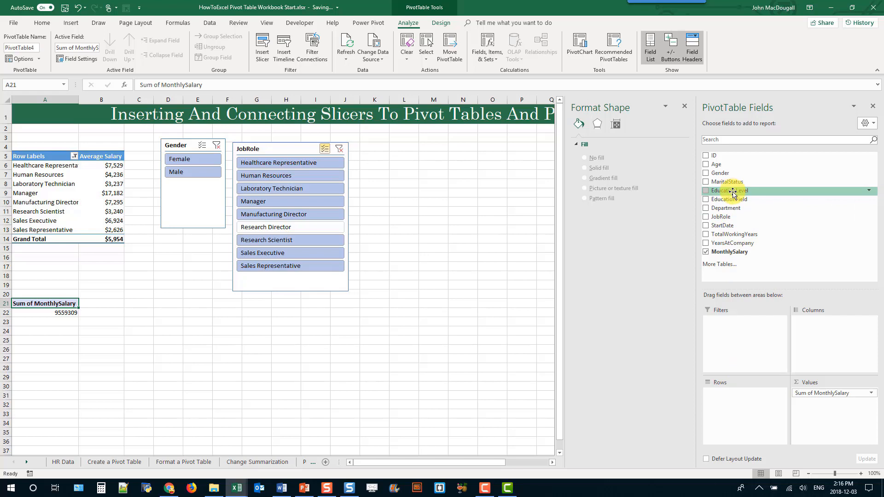
pyautogui.moveTo(730, 211); pyautogui.dragTo(742, 408)
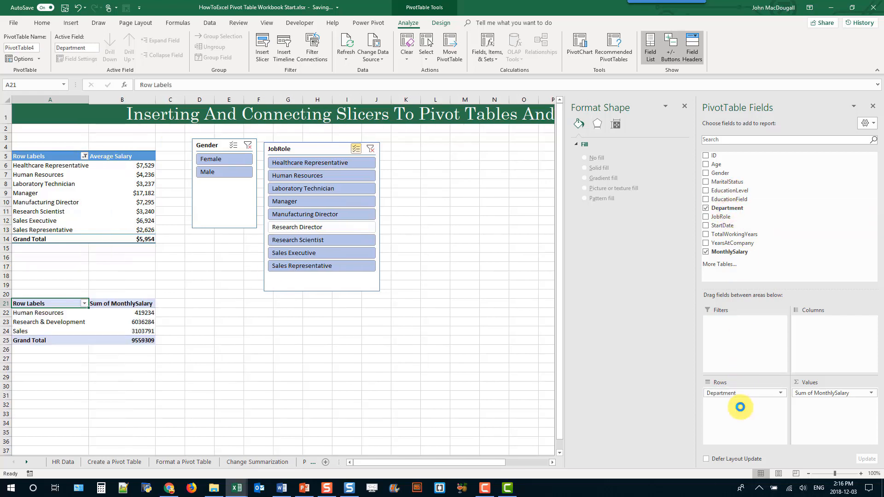
# Filter the Gender slicer to Female, switch it to Male, and deselect Human Resources, Laboratory Technician and Manager in the JobRole slicer
pyautogui.click(221, 159)
pyautogui.click(218, 172)
pyautogui.click(278, 176)
pyautogui.click(282, 188)
pyautogui.click(282, 202)
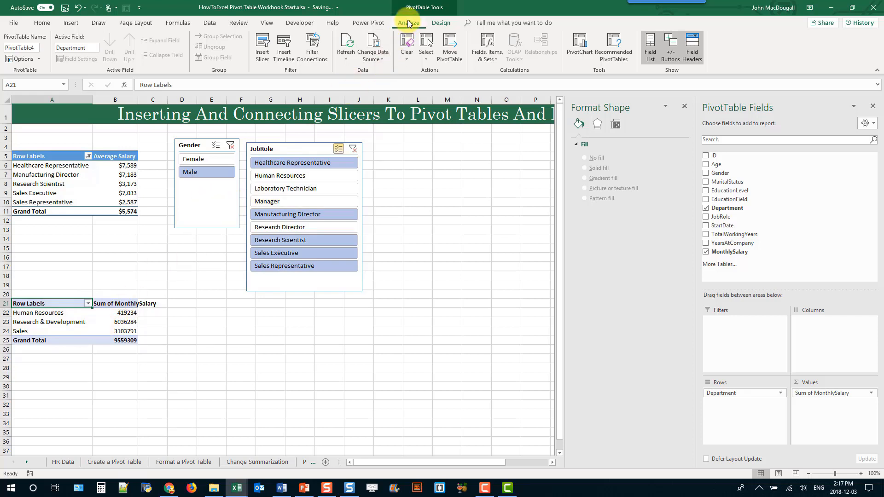
# Connect the Gender and JobRole slicers to the Department pivot table through its filter connections
pyautogui.click(312, 59)
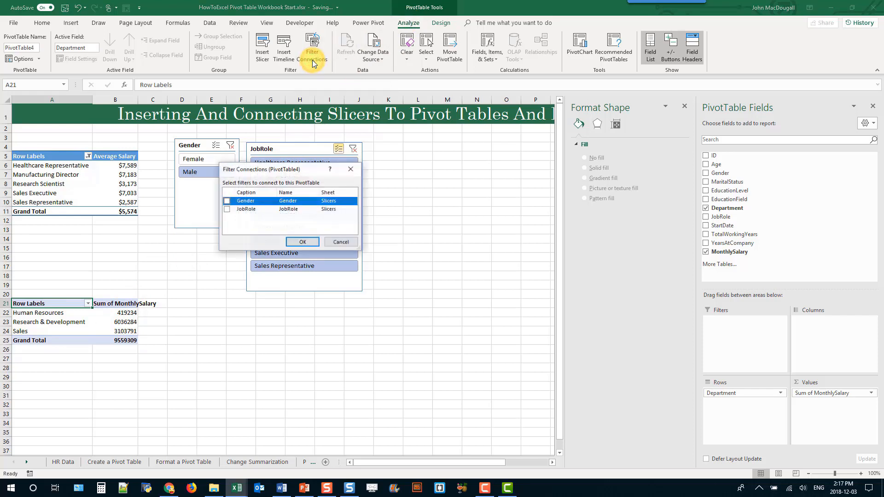
pyautogui.moveTo(268, 170); pyautogui.dragTo(218, 297)
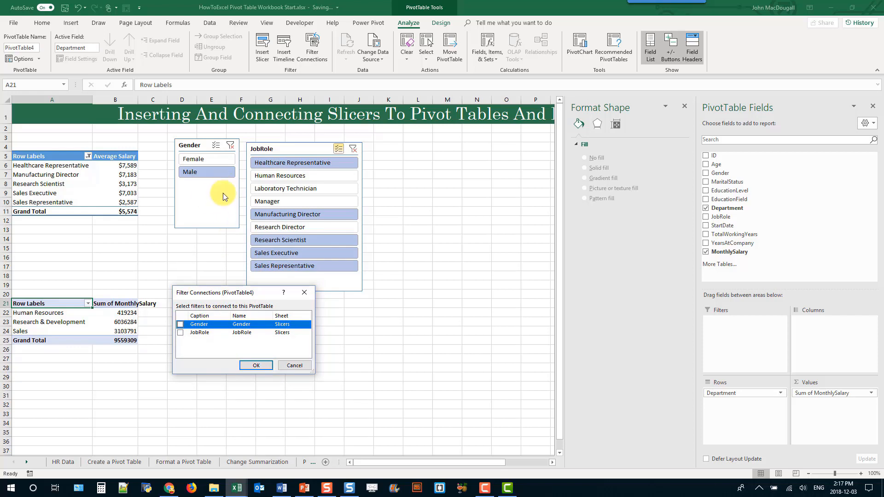
pyautogui.click(180, 333)
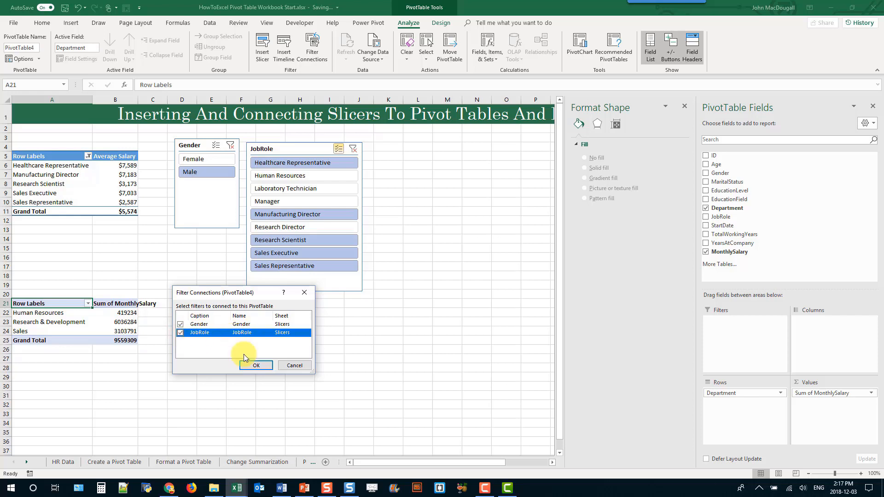
pyautogui.click(257, 366)
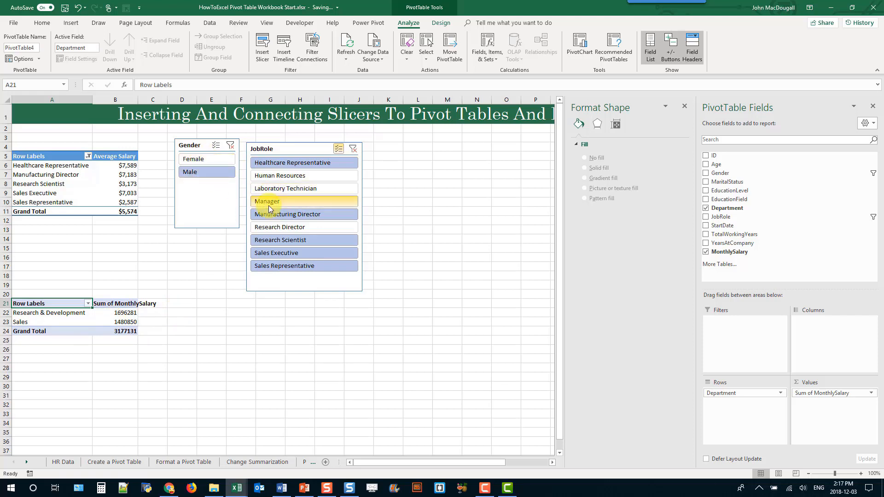
# Add Laboratory Technician and Manager back to the JobRole slicer selection to filter both pivot tables
pyautogui.click(284, 190)
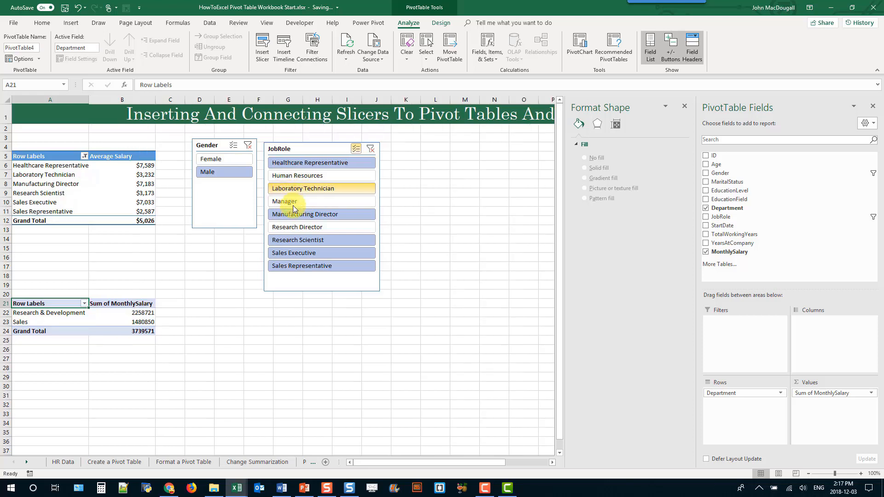
pyautogui.click(294, 200)
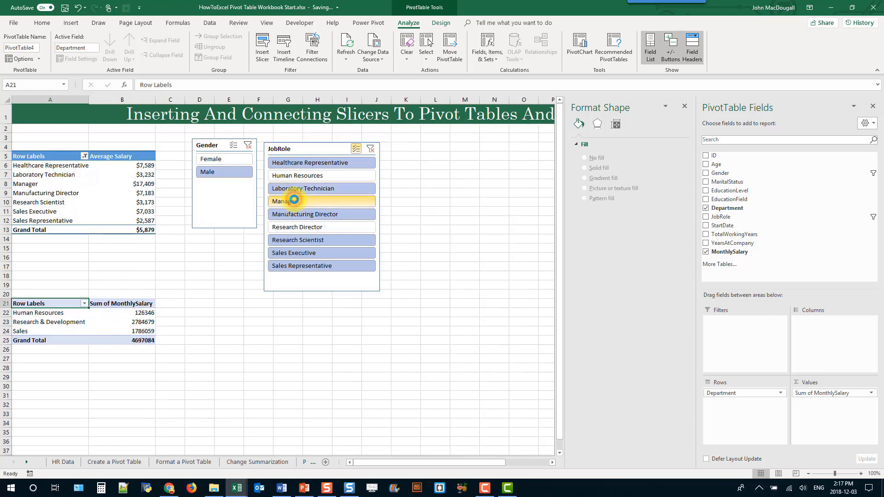
# Add Research Director back to the JobRole slicer selection and filter the Gender slicer to Female
pyautogui.click(297, 226)
pyautogui.click(230, 159)
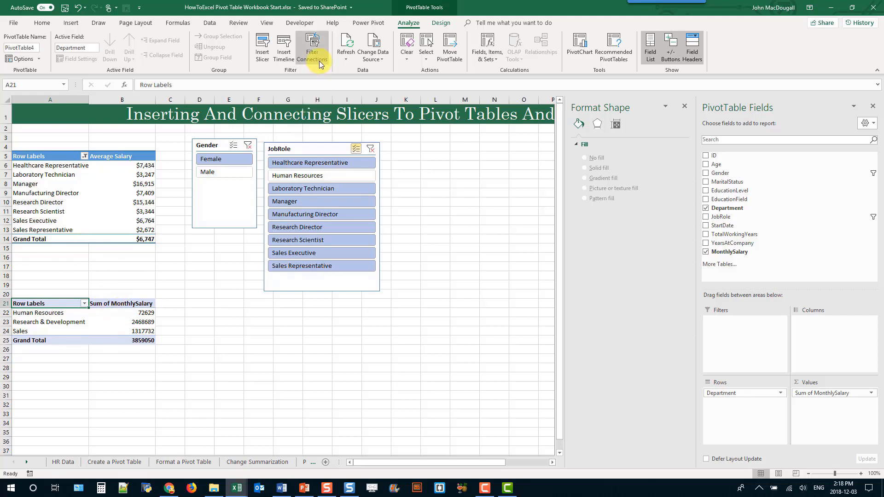
# Examine which pivot tables the Gender slicer is connected to in its report connections, enlarging the list to see every entry
pyautogui.click(212, 145)
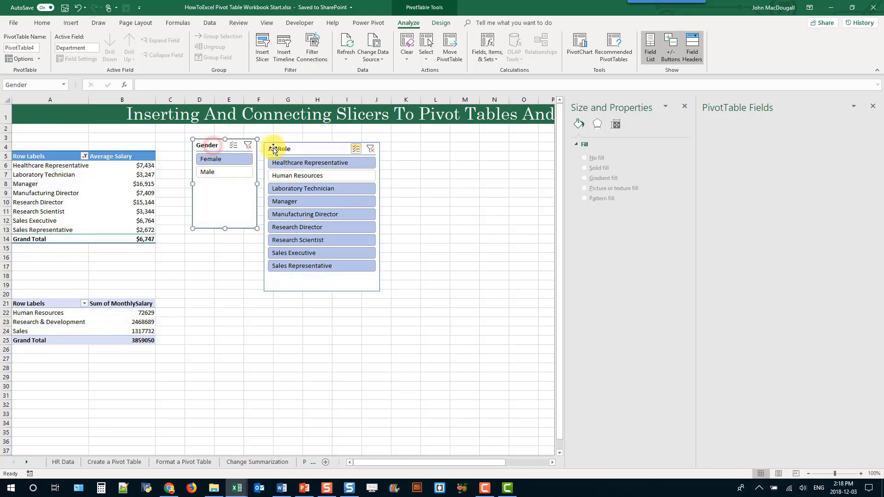
pyautogui.click(408, 23)
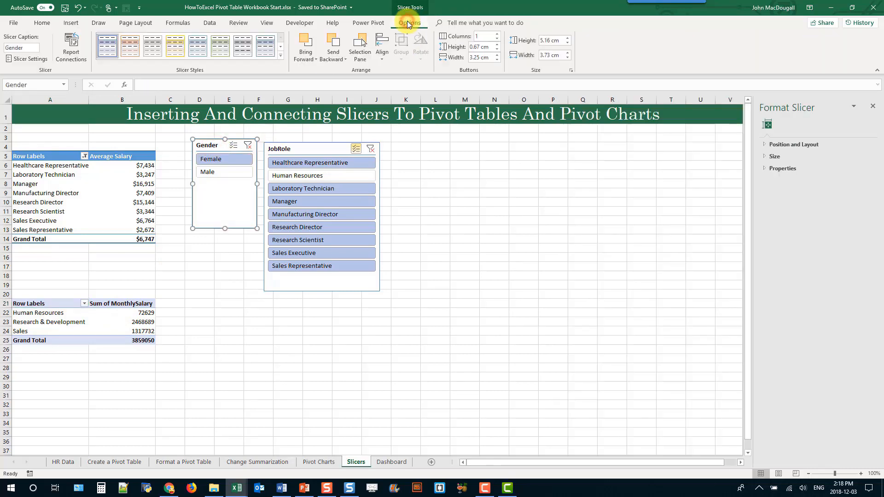
pyautogui.click(73, 46)
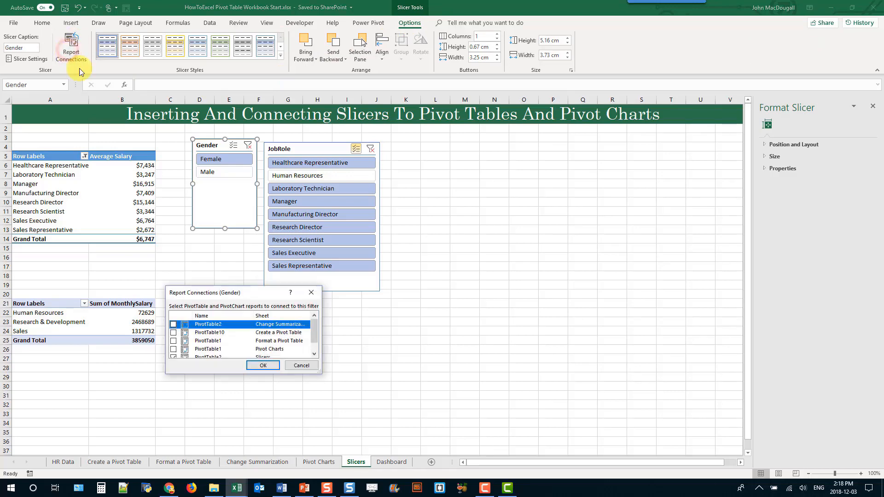
pyautogui.moveTo(246, 298); pyautogui.dragTo(299, 191)
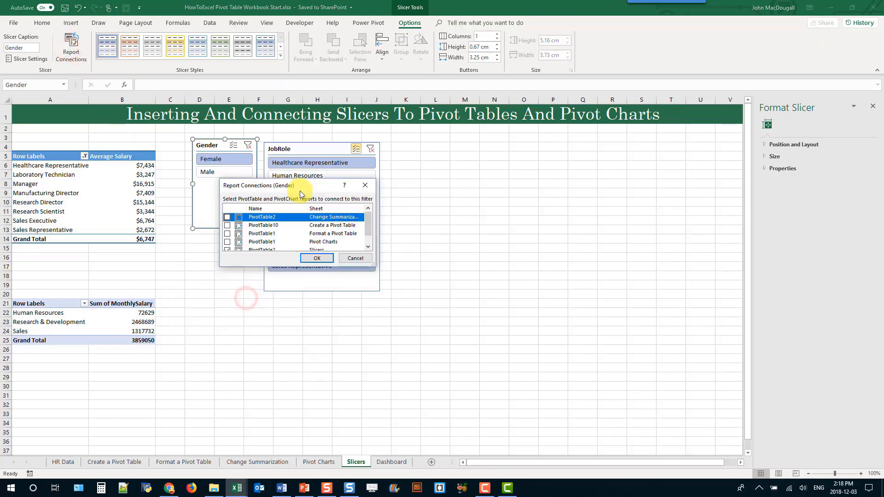
pyautogui.moveTo(374, 267); pyautogui.dragTo(392, 316)
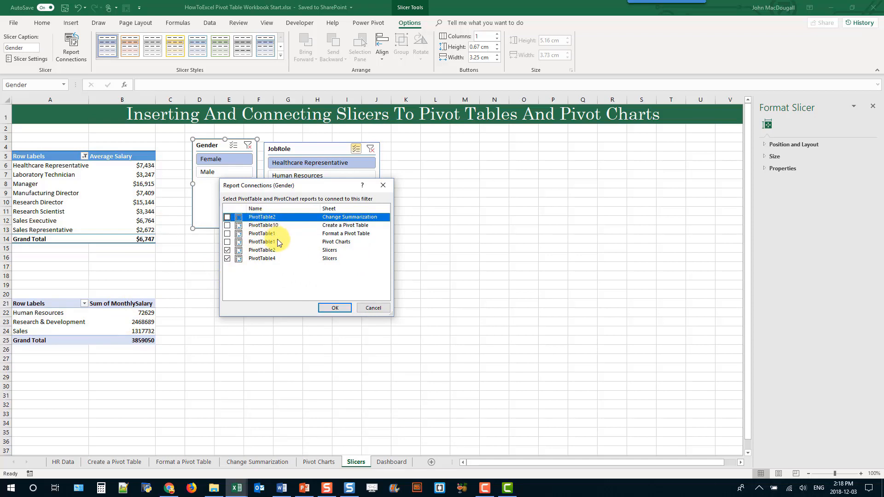
pyautogui.click(373, 308)
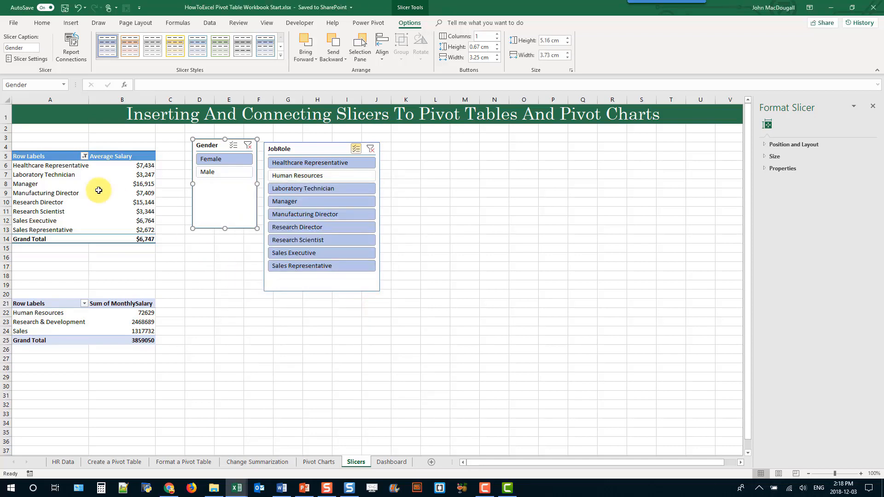
# Insert a clustered bar pivot chart from the JobRole average salary pivot table and place it below the slicers
pyautogui.click(138, 192)
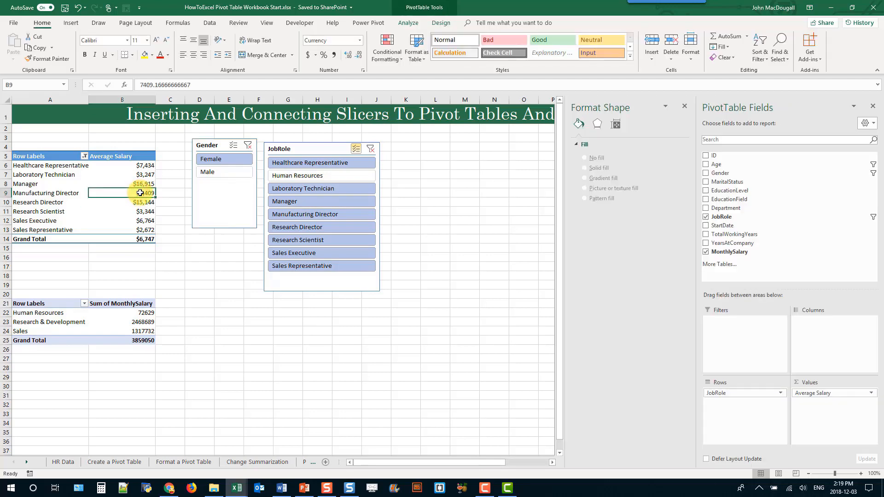
pyautogui.click(413, 23)
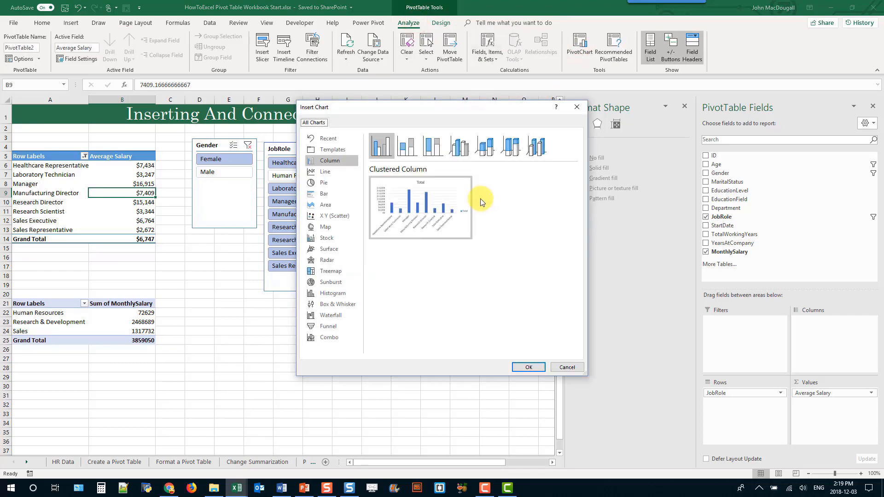
pyautogui.click(329, 197)
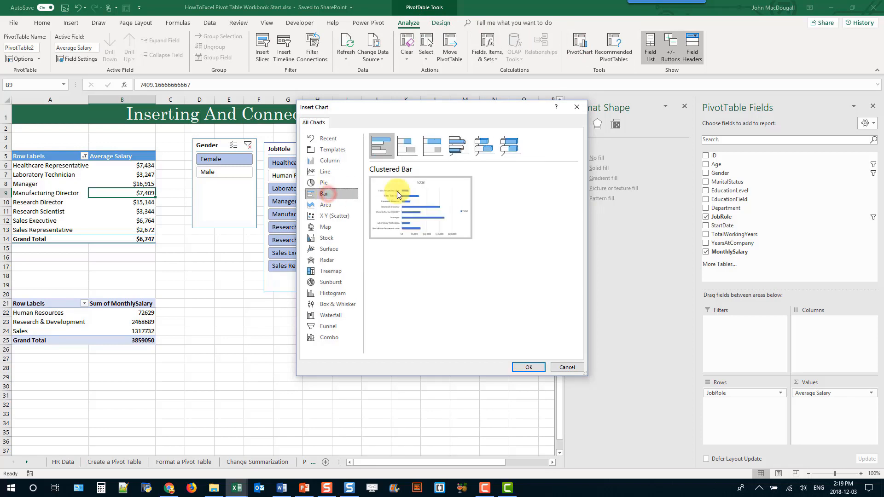
pyautogui.click(529, 369)
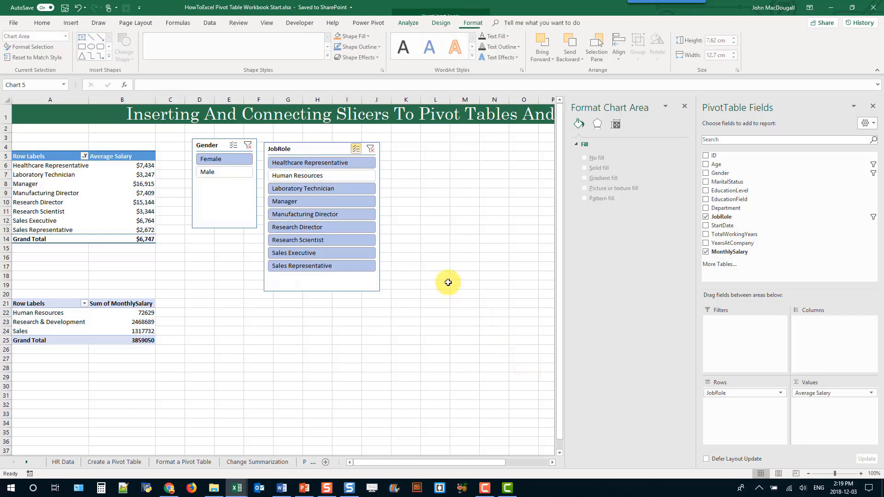
pyautogui.moveTo(330, 223); pyautogui.dragTo(340, 316)
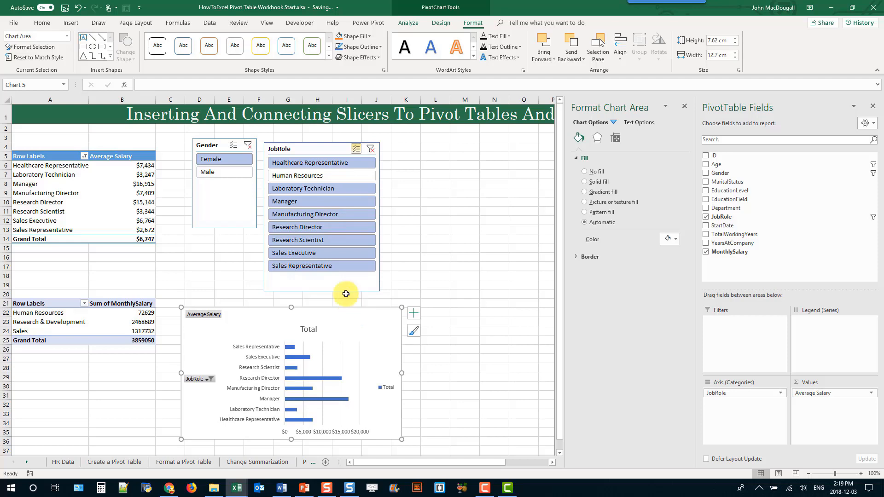
# Filter the Gender slicer to Male and deselect Manufacturing Director and Research Director in the JobRole slicer
pyautogui.click(227, 172)
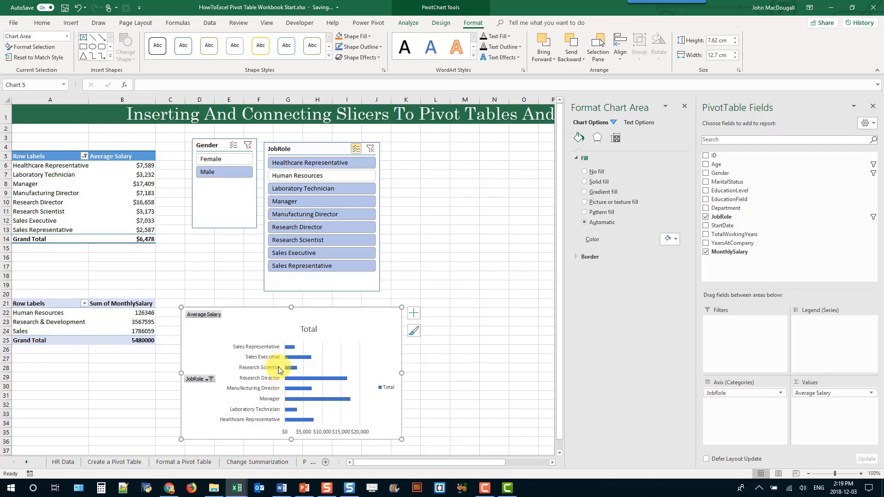
pyautogui.click(306, 215)
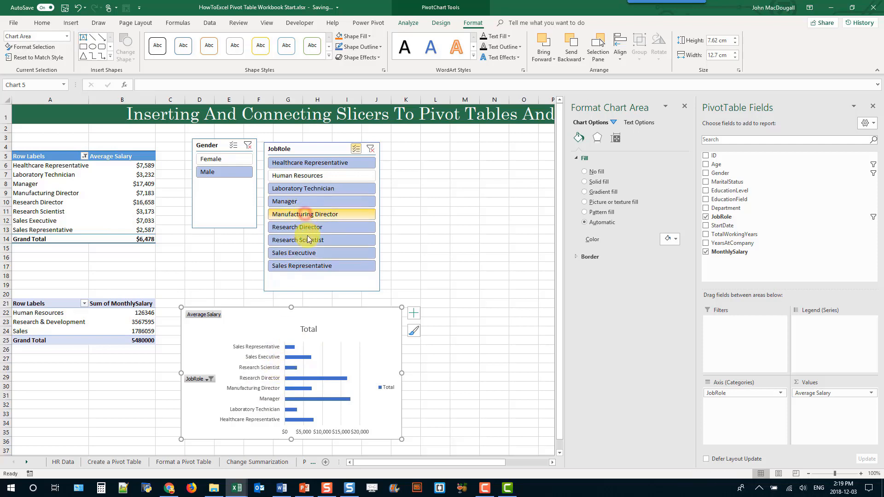
pyautogui.click(308, 228)
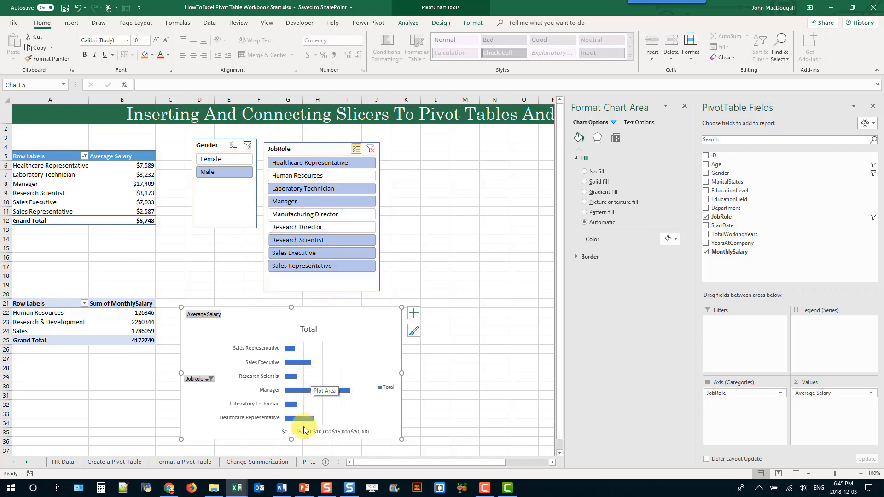
# Add a new worksheet after the Dashboard sheet and name it Pivot Tables
pyautogui.click(302, 462)
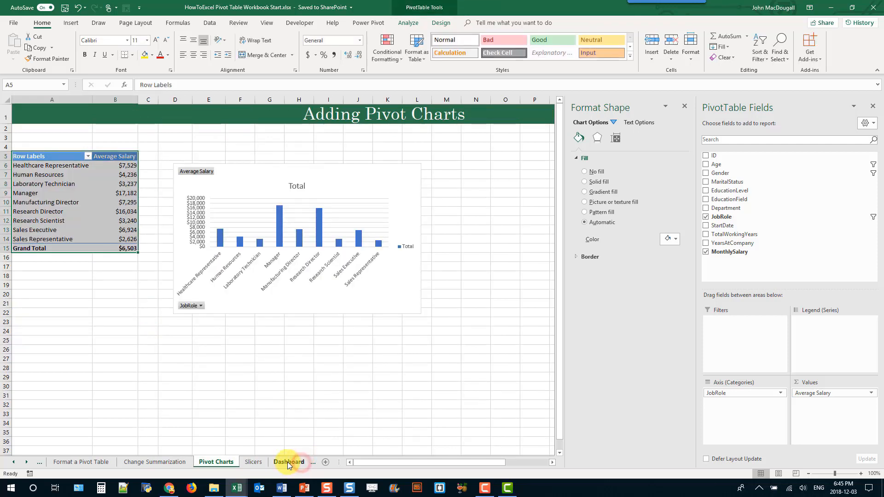
pyautogui.click(287, 462)
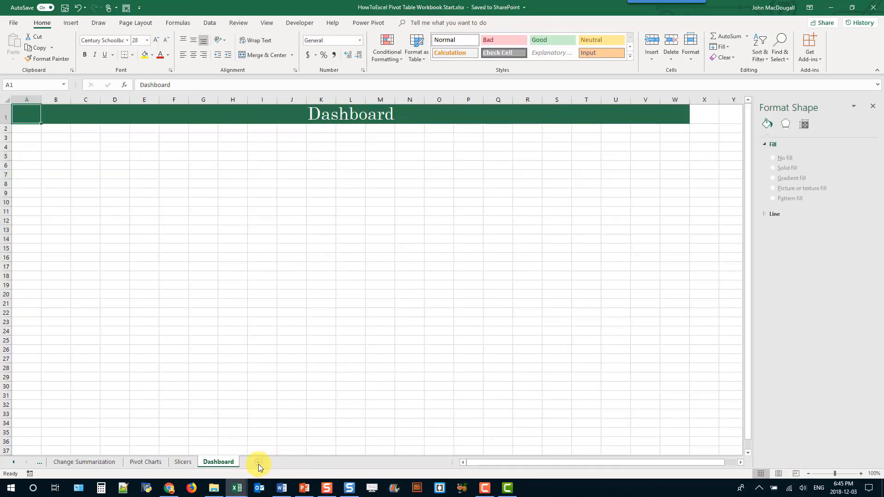
pyautogui.click(257, 463)
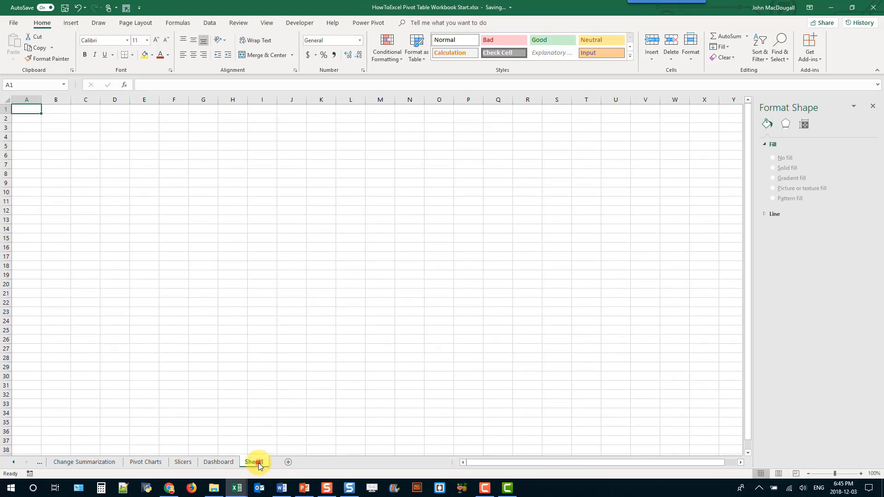
pyautogui.doubleClick(259, 463)
pyautogui.write('Piv')
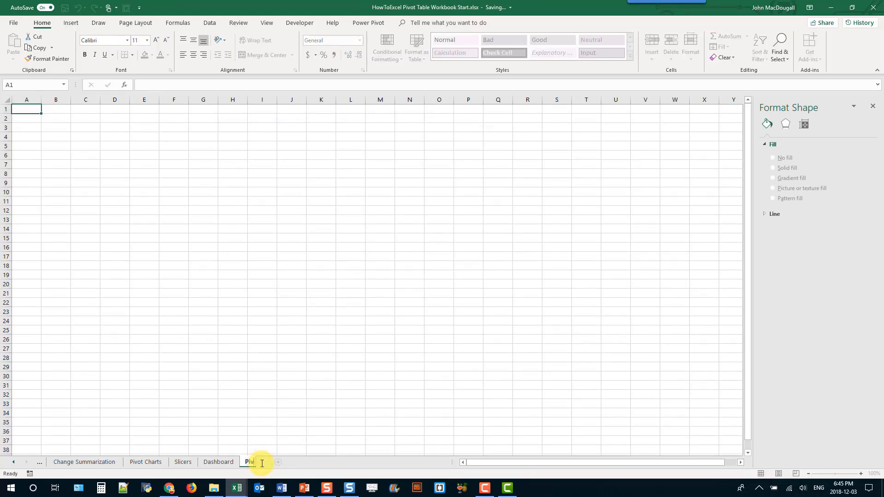
pyautogui.write('ot Tables')
pyautogui.press('Return')
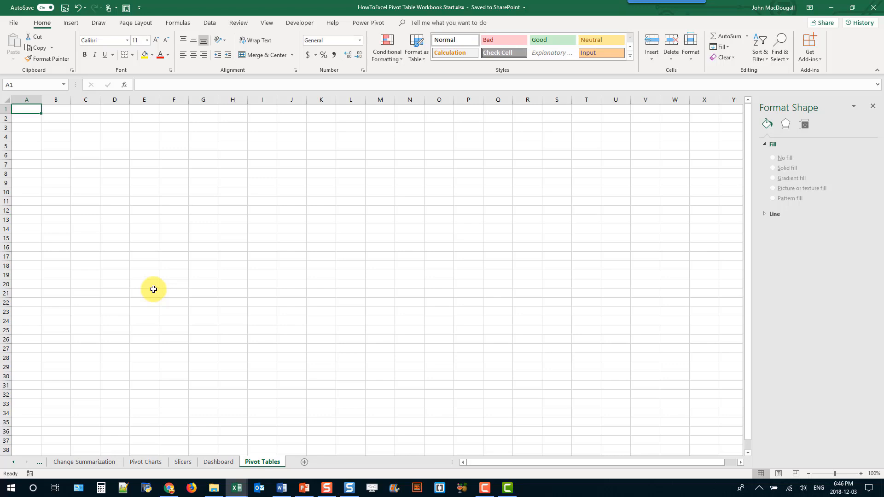
# Create a pivot table at cell B2 of the Pivot Tables sheet using the EmployeeData table from the HR Data sheet as source
pyautogui.click(63, 119)
pyautogui.click(71, 23)
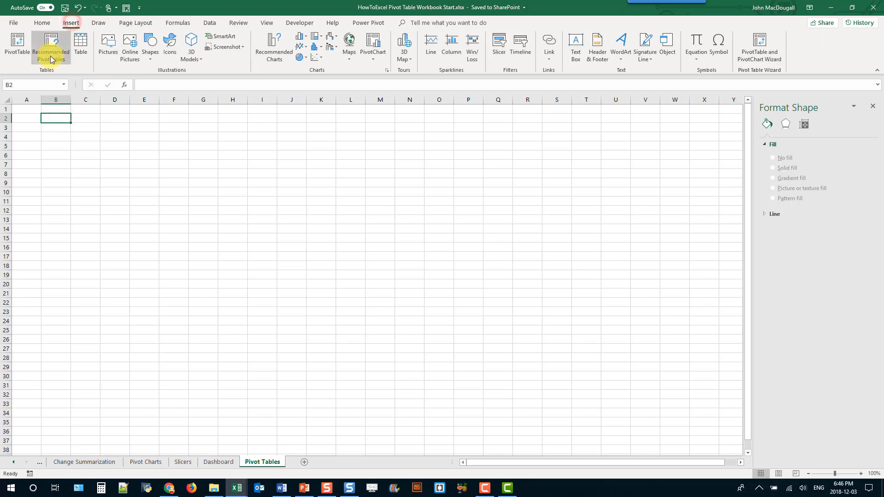
pyautogui.click(25, 53)
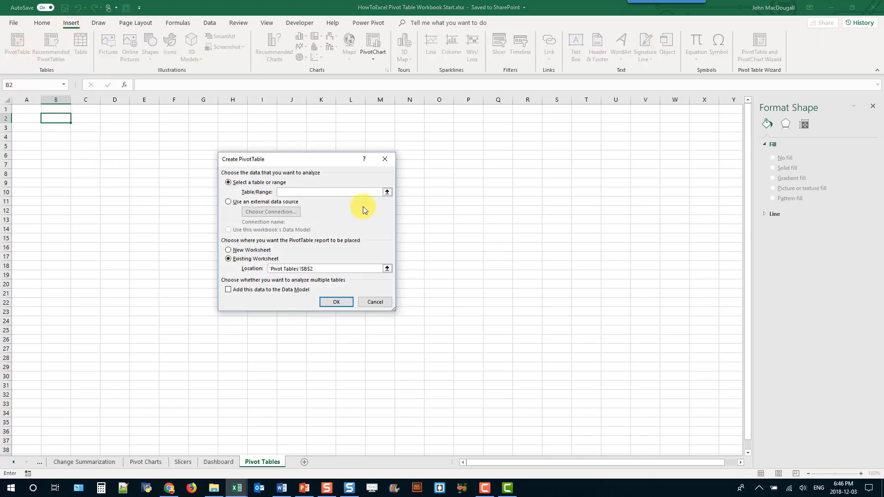
pyautogui.click(388, 190)
pyautogui.click(14, 462)
pyautogui.click(13, 462)
pyautogui.click(54, 461)
pyautogui.click(167, 252)
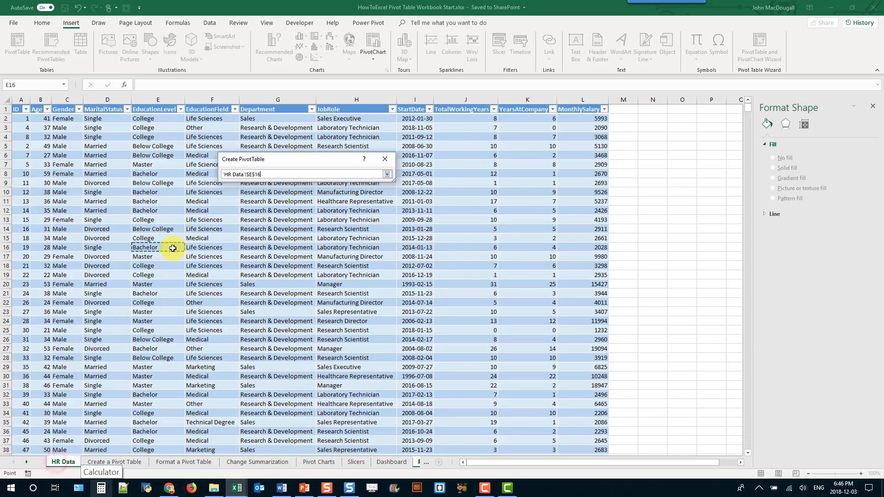
pyautogui.write('EmployeeData')
pyautogui.click(387, 174)
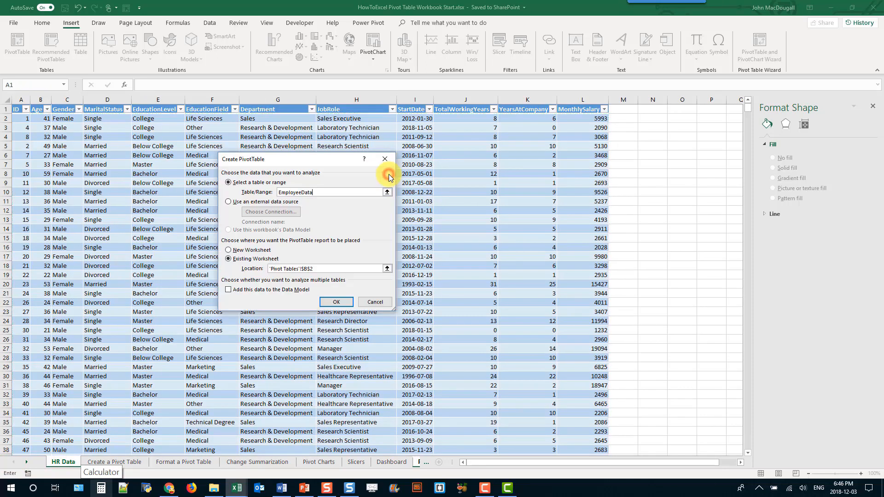
pyautogui.click(336, 302)
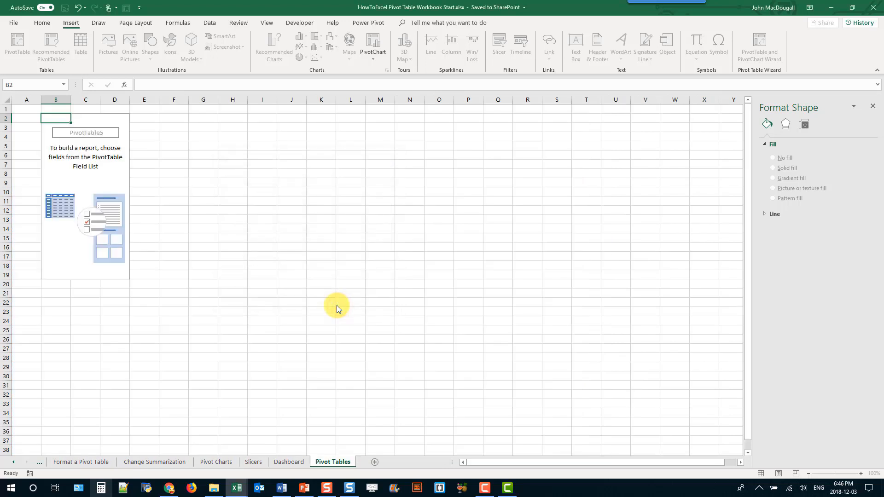
# Set up the new pivot table with Gender as the rows and the count of Gender as the value
pyautogui.moveTo(720, 173); pyautogui.dragTo(737, 400)
pyautogui.moveTo(721, 173); pyautogui.dragTo(833, 401)
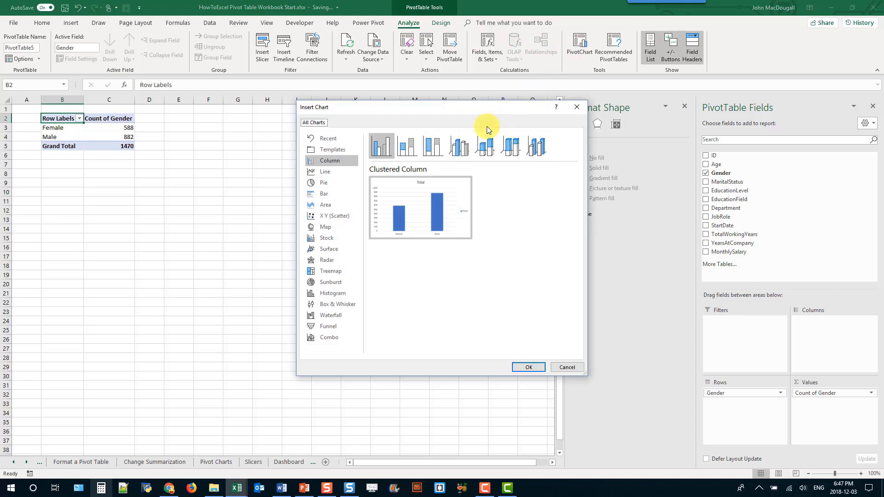
# Insert a doughnut pivot chart based on the gender count pivot table
pyautogui.click(322, 184)
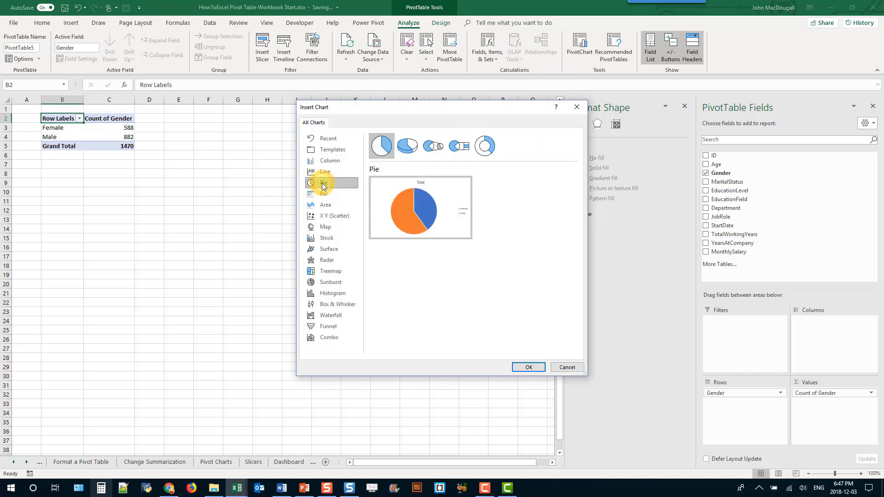
pyautogui.click(485, 149)
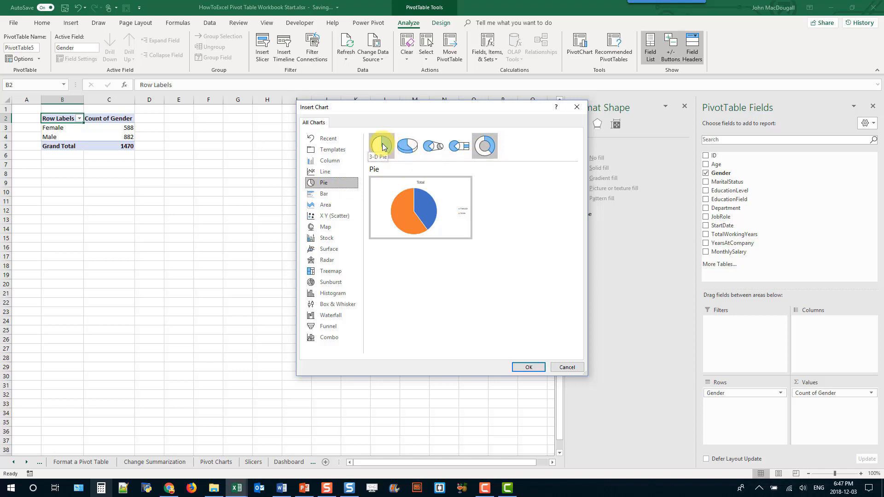
pyautogui.click(488, 148)
pyautogui.click(534, 370)
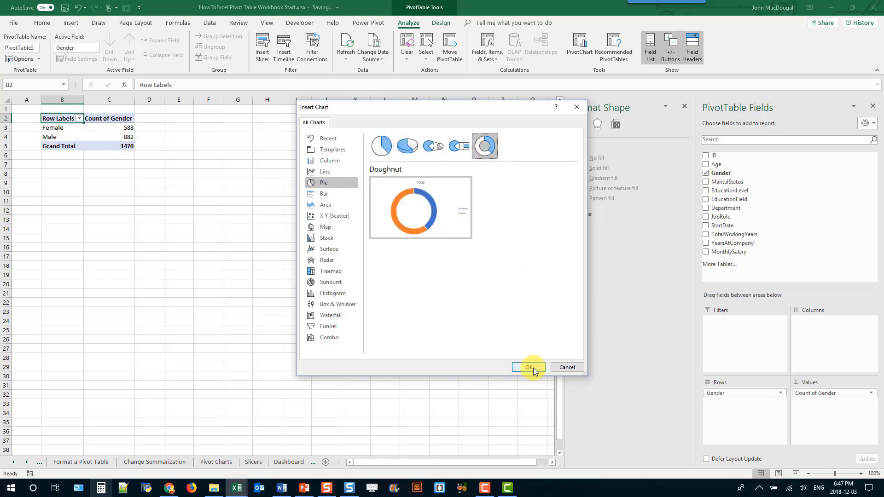
# Move the gender doughnut chart from the Pivot Tables sheet to the Dashboard sheet at cell F4
pyautogui.moveTo(318, 224); pyautogui.dragTo(185, 209)
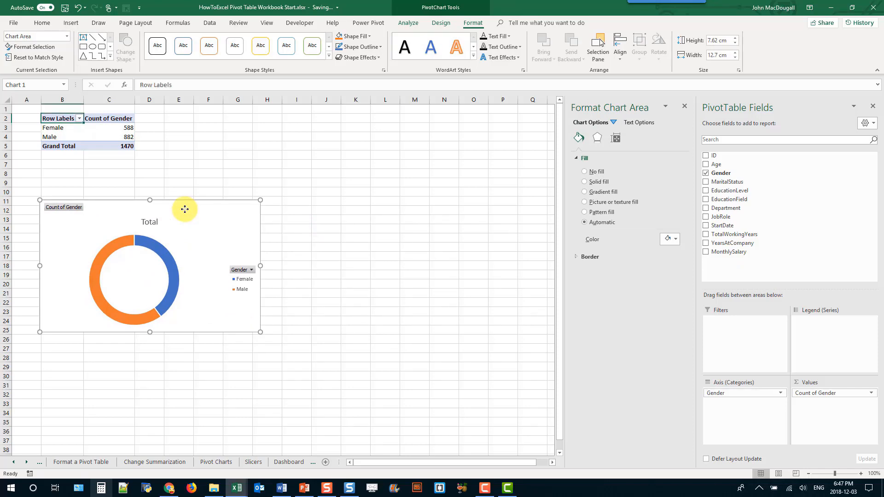
pyautogui.hotkey('ctrl', 'x')
pyautogui.click(282, 462)
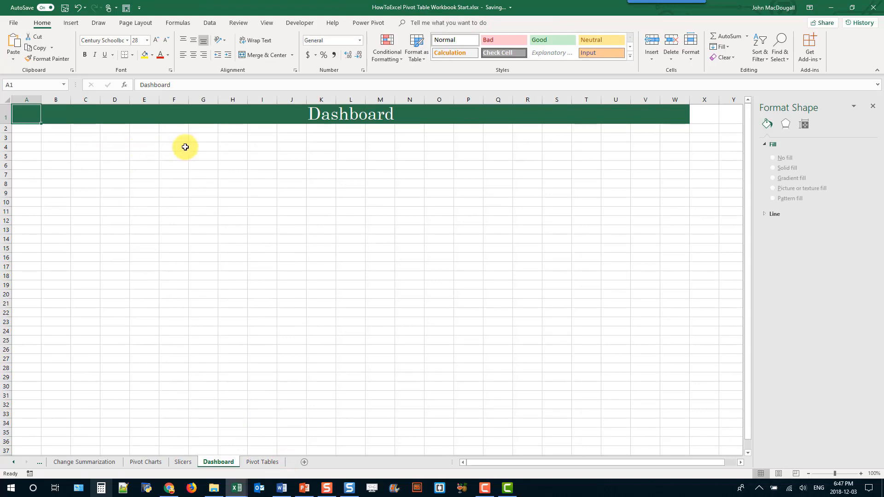
pyautogui.click(185, 146)
pyautogui.hotkey('ctrl', 'v')
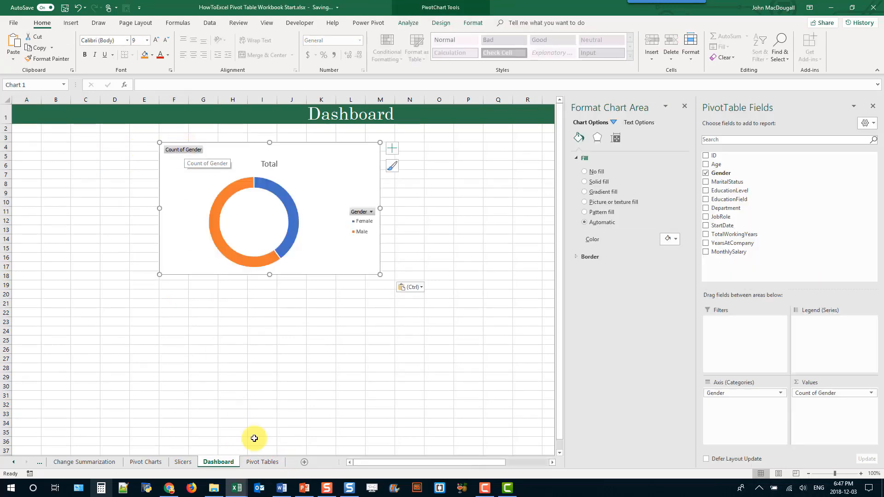
# Copy the gender count pivot table on the Pivot Tables sheet and paste the copy at cell F2
pyautogui.click(267, 461)
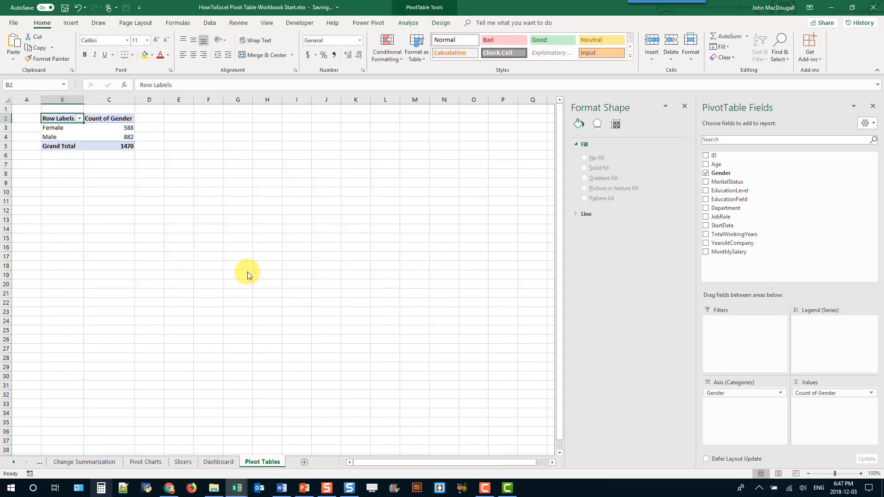
pyautogui.moveTo(66, 119); pyautogui.dragTo(118, 153)
pyautogui.hotkey('ctrl', 'c')
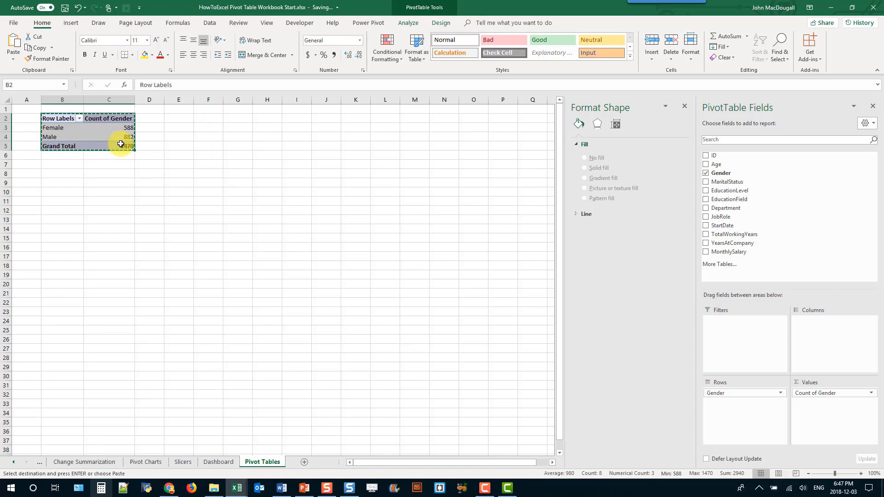
pyautogui.click(212, 118)
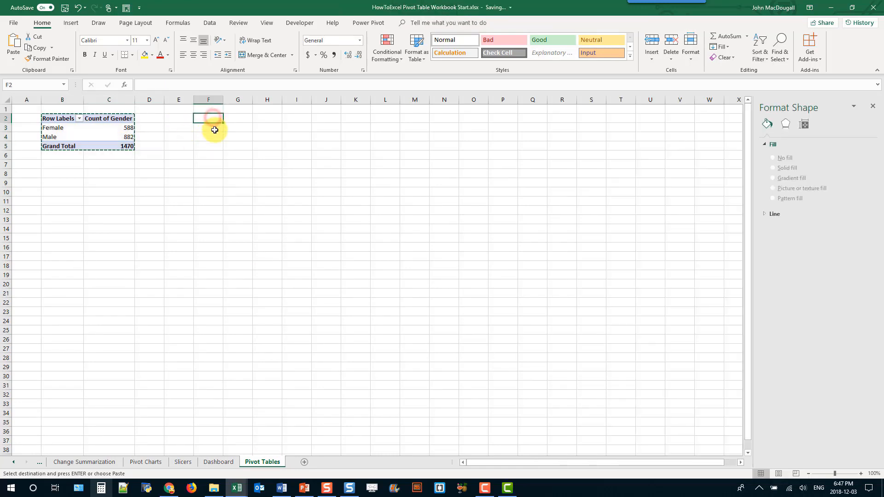
pyautogui.hotkey('ctrl', 'v')
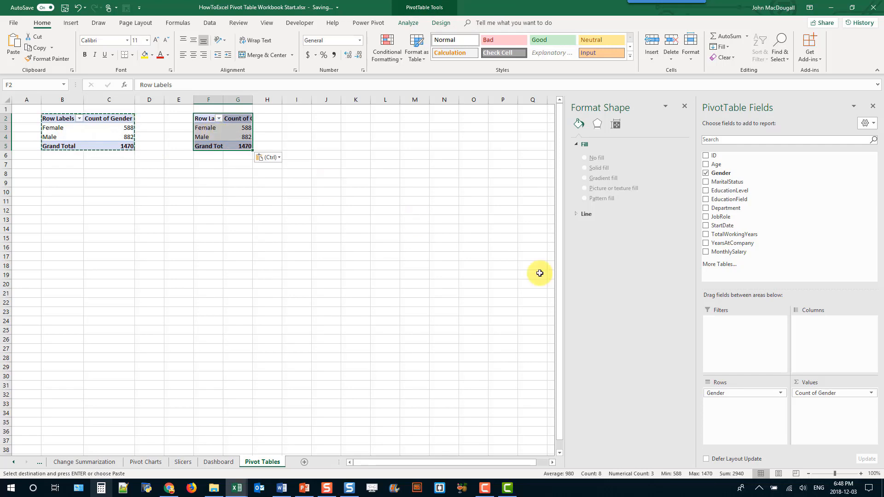
# Rebuild the copied pivot table at F2 with TotalWorkingYears as the rows and MonthlySalary as the values instead of Gender
pyautogui.moveTo(750, 392); pyautogui.dragTo(419, 348)
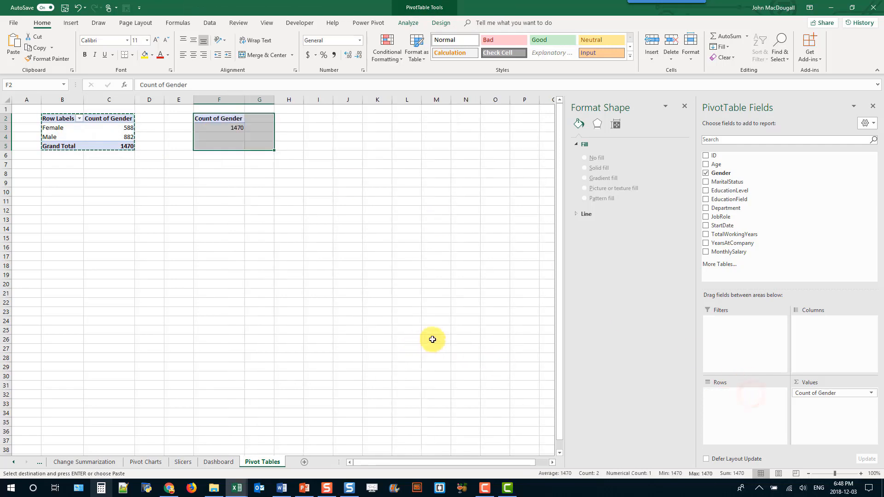
pyautogui.click(685, 109)
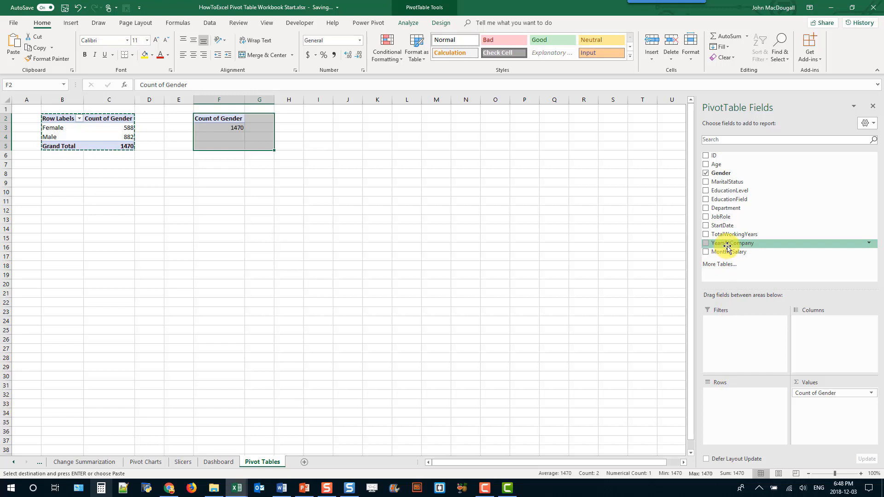
pyautogui.moveTo(727, 237); pyautogui.dragTo(747, 410)
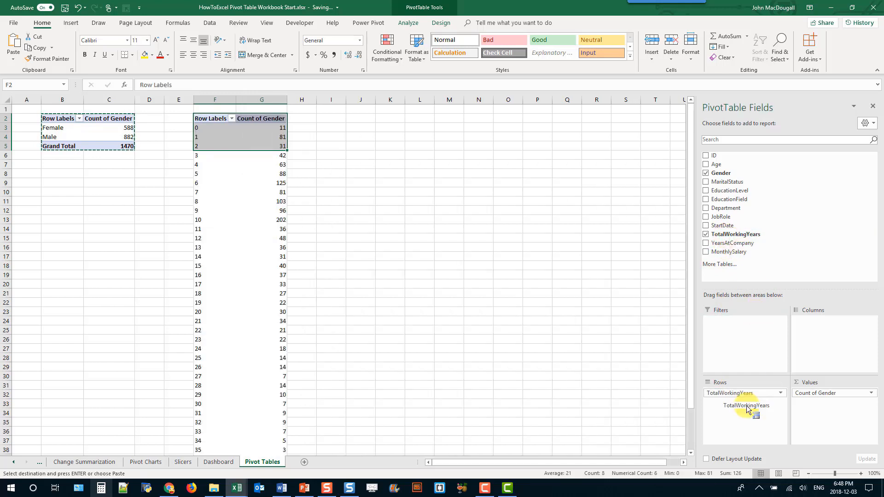
pyautogui.moveTo(812, 393); pyautogui.dragTo(619, 351)
pyautogui.moveTo(729, 251); pyautogui.dragTo(830, 397)
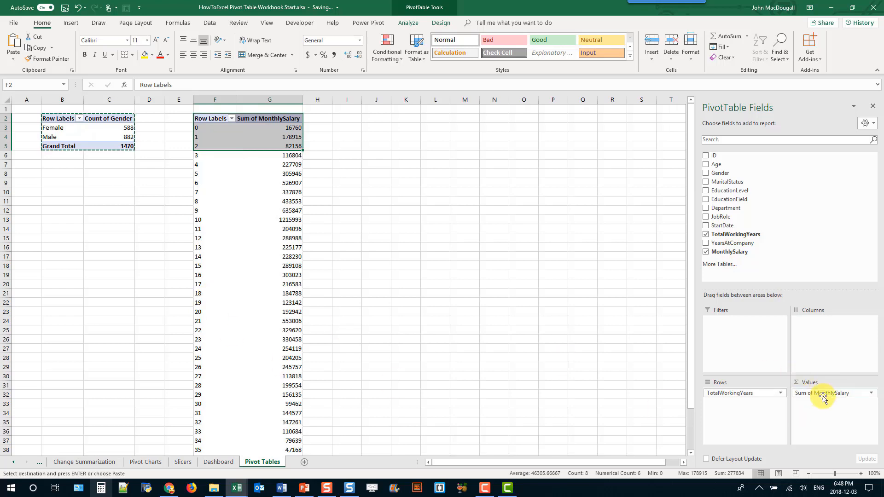
# Summarize the MonthlySalary value field by Average in the TotalWorkingYears pivot table
pyautogui.click(823, 395)
pyautogui.click(822, 385)
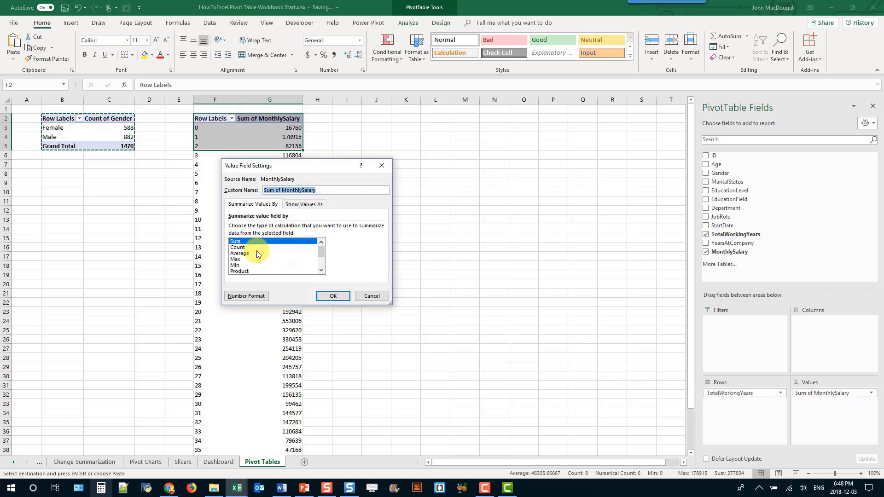
pyautogui.click(246, 254)
pyautogui.click(335, 296)
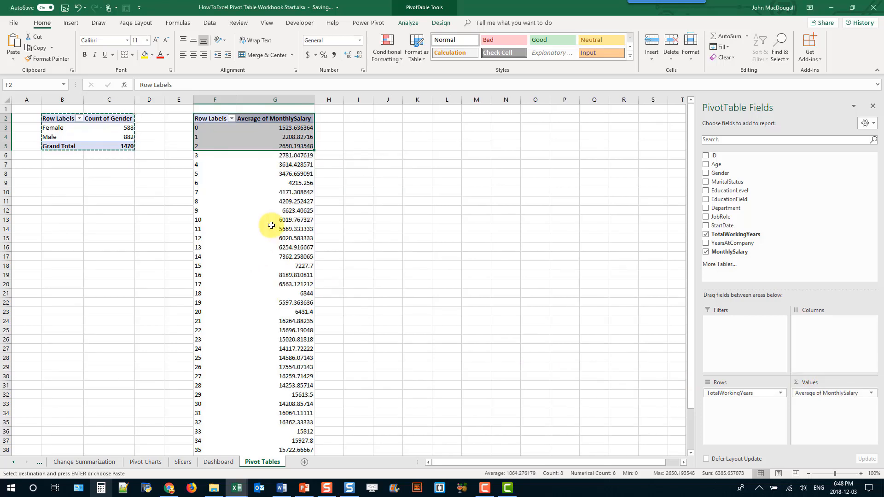
# Insert a line pivot chart based on the average monthly salary pivot table
pyautogui.click(260, 209)
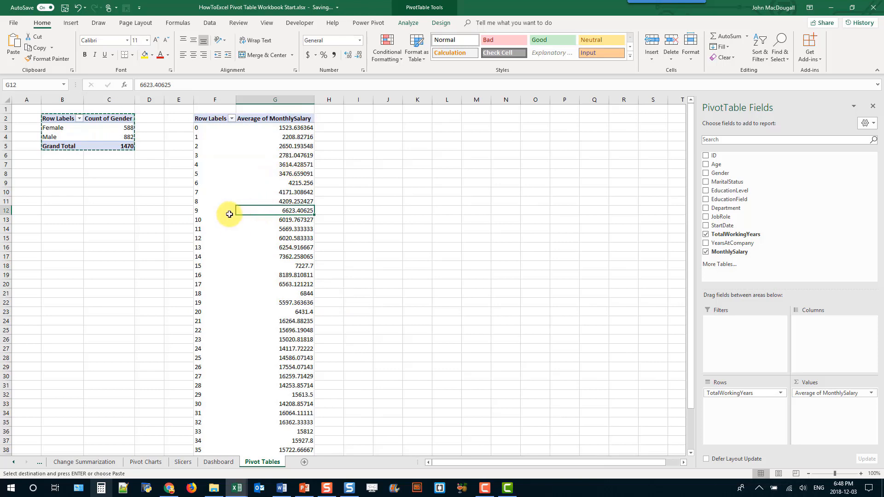
pyautogui.click(404, 25)
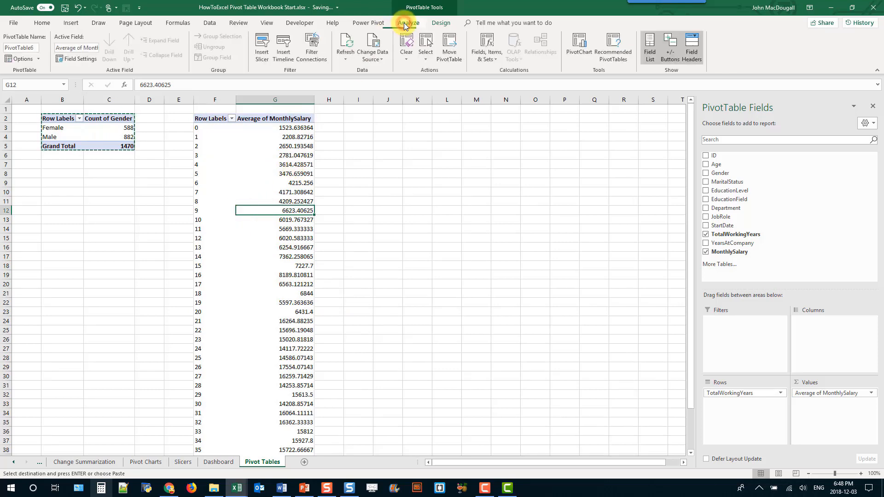
pyautogui.click(578, 51)
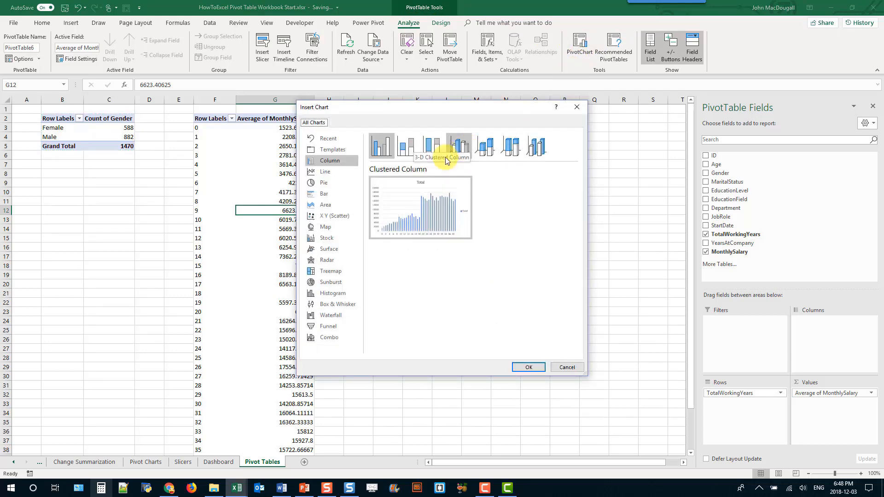
pyautogui.click(327, 172)
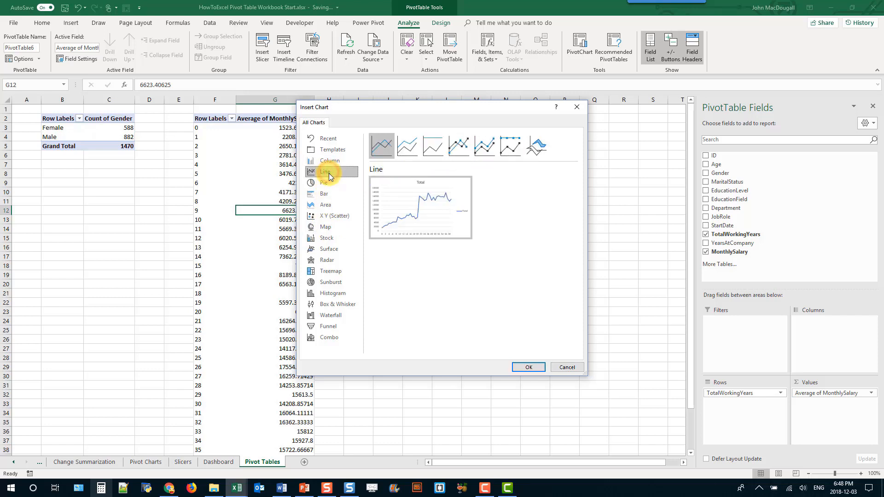
pyautogui.click(526, 367)
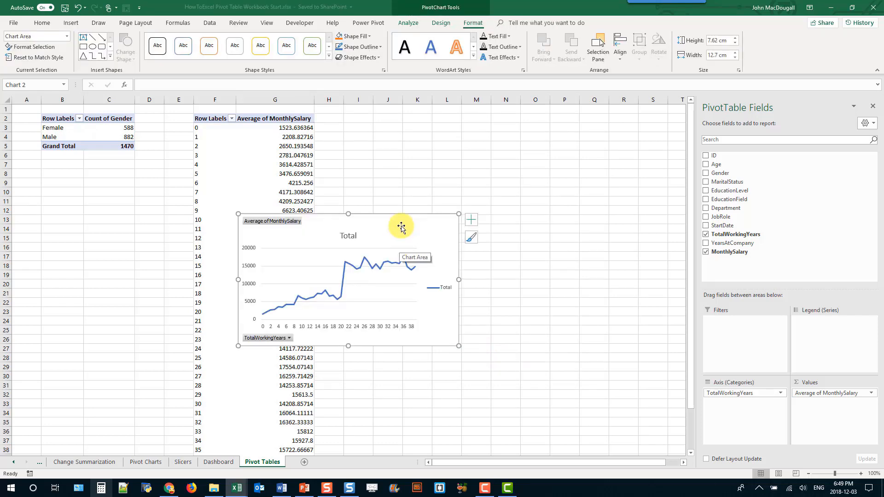
# Move the average monthly salary line chart to the Dashboard sheet at cell F21, below the doughnut chart
pyautogui.press('Delete')
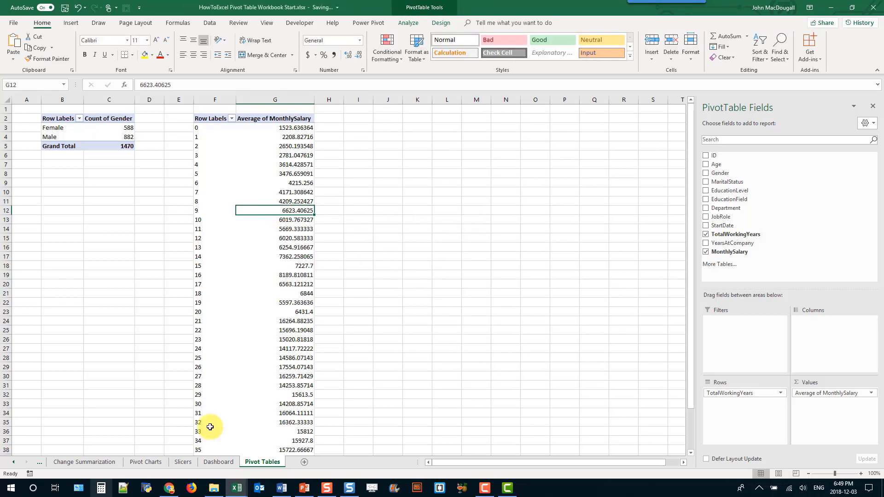
pyautogui.click(219, 462)
pyautogui.click(169, 303)
pyautogui.hotkey('ctrl', 'v')
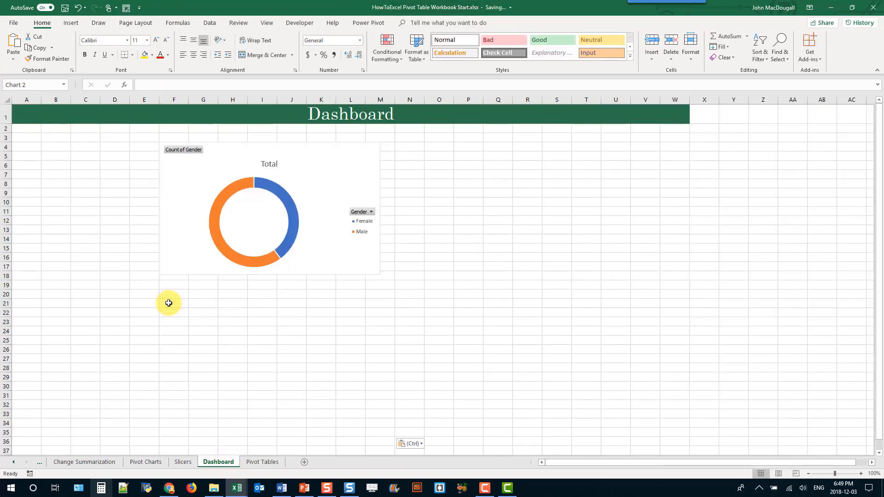
# Copy the gender count pivot table to cell J2 of the Pivot Tables sheet and replace Gender with Age in the copy's rows
pyautogui.click(263, 462)
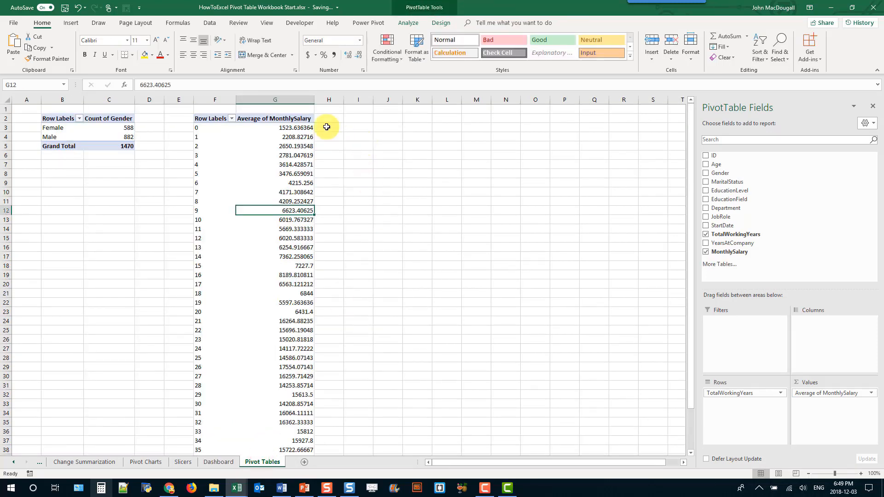
pyautogui.moveTo(57, 118); pyautogui.dragTo(116, 144)
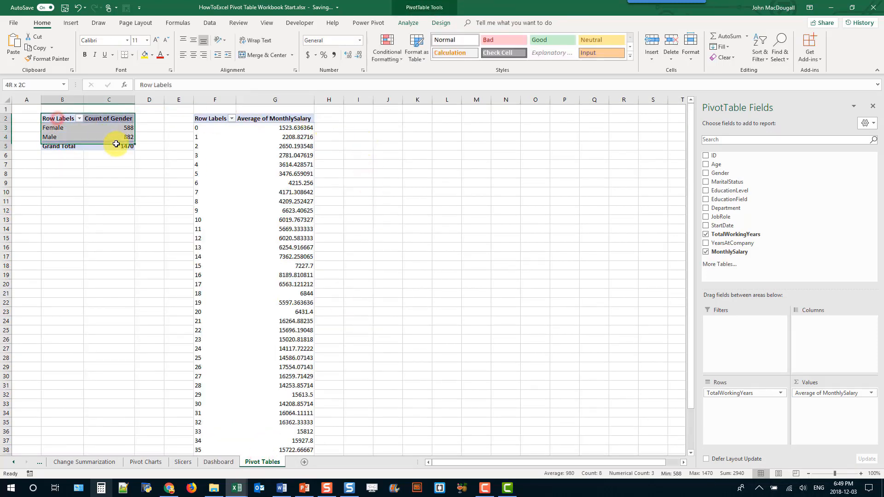
pyautogui.hotkey('ctrl', 'c')
pyautogui.click(395, 118)
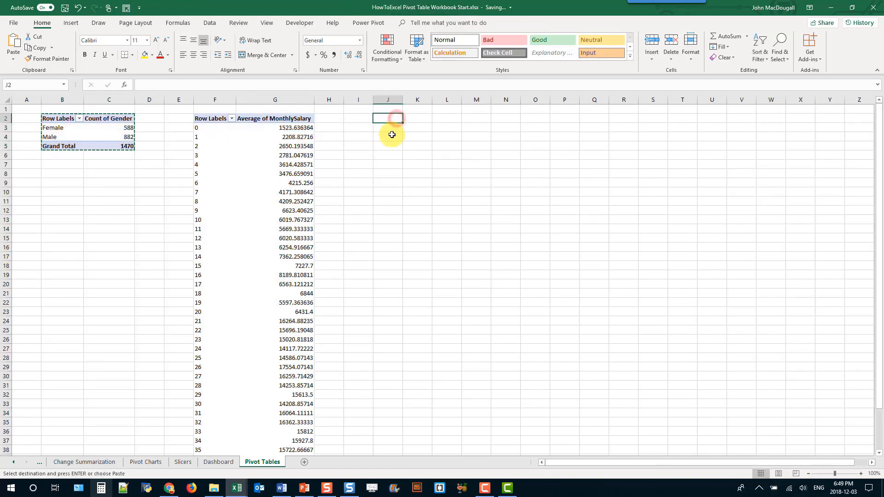
pyautogui.hotkey('ctrl', 'v')
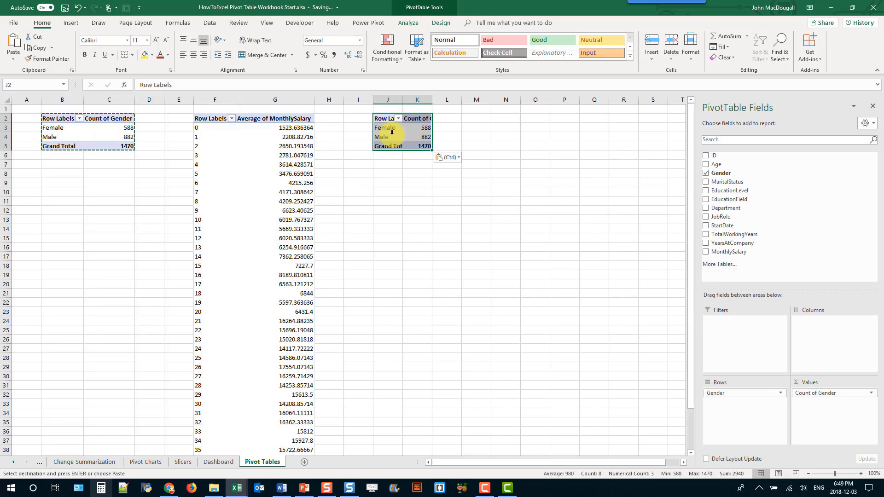
pyautogui.moveTo(743, 391); pyautogui.dragTo(601, 358)
pyautogui.moveTo(716, 164); pyautogui.dragTo(741, 403)
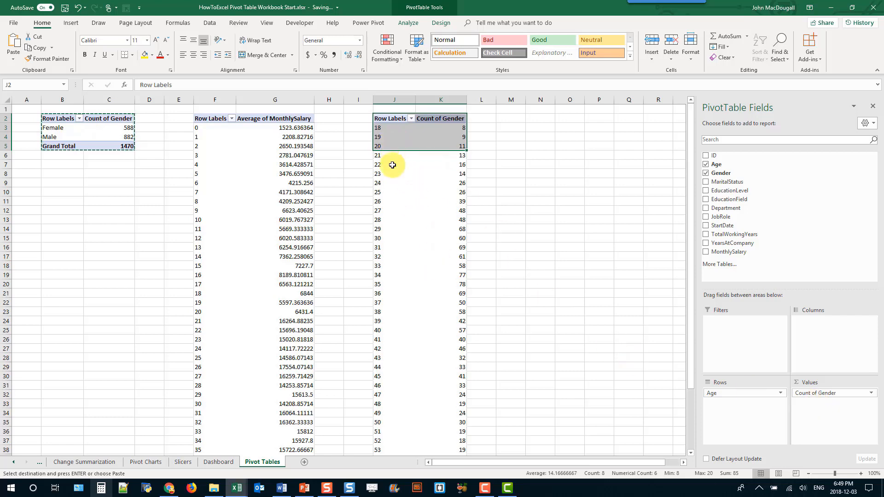
# Insert a clustered column pivot chart based on the Age pivot table
pyautogui.click(403, 238)
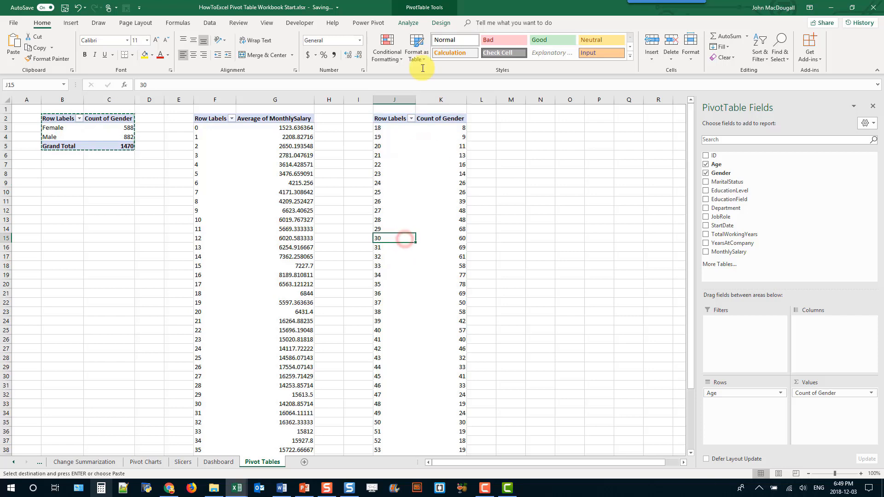
pyautogui.click(407, 23)
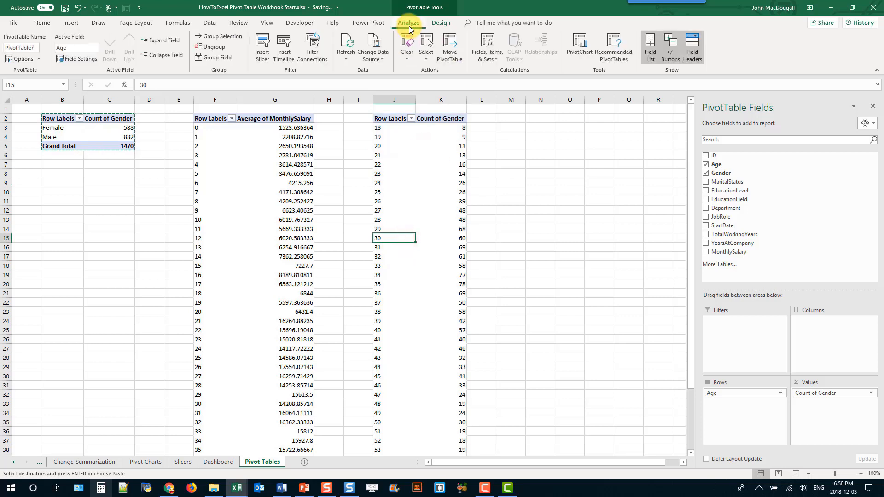
pyautogui.click(584, 54)
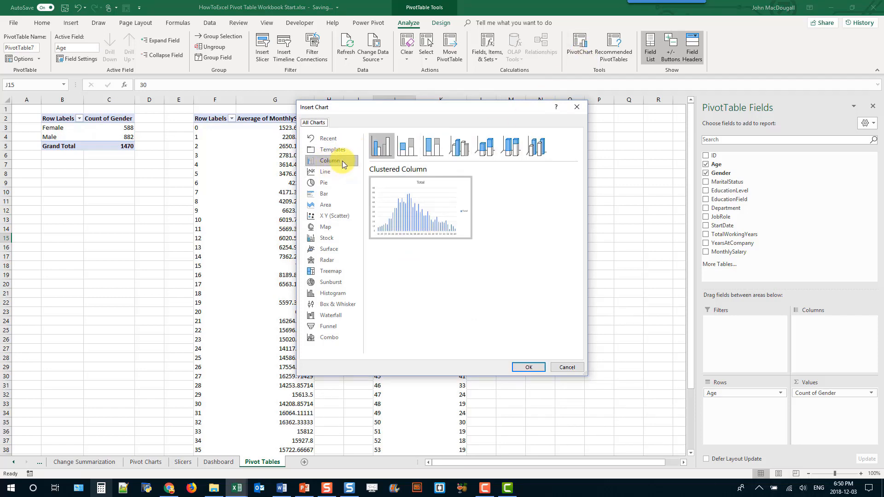
pyautogui.click(523, 367)
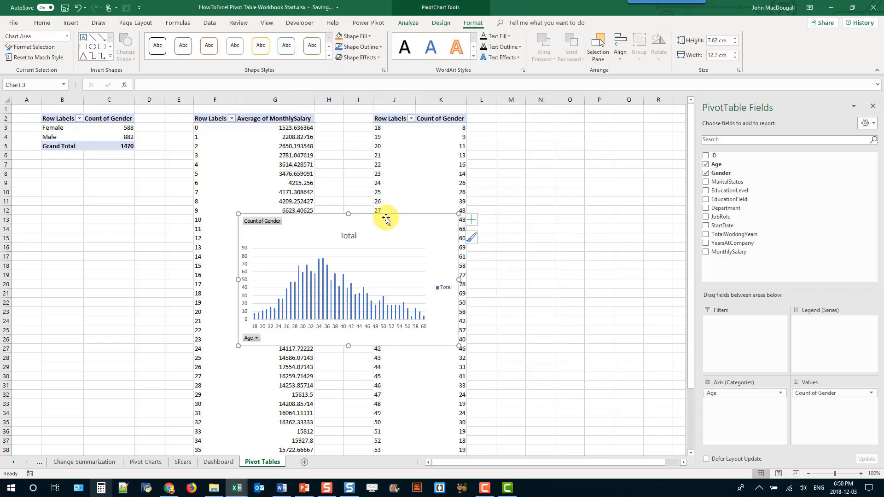
# Move the age column chart from the Pivot Tables sheet to the Dashboard sheet at cell O4
pyautogui.hotkey('ctrl', 'x')
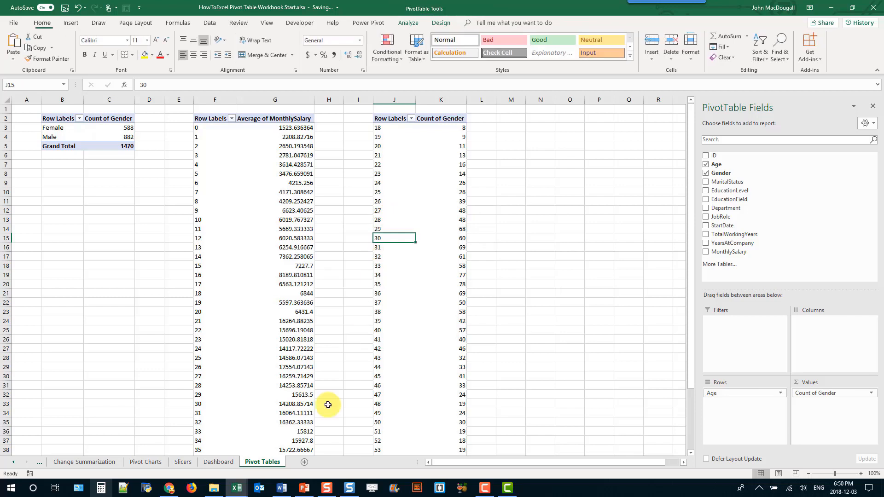
pyautogui.click(228, 463)
pyautogui.hotkey('ctrl', 'v')
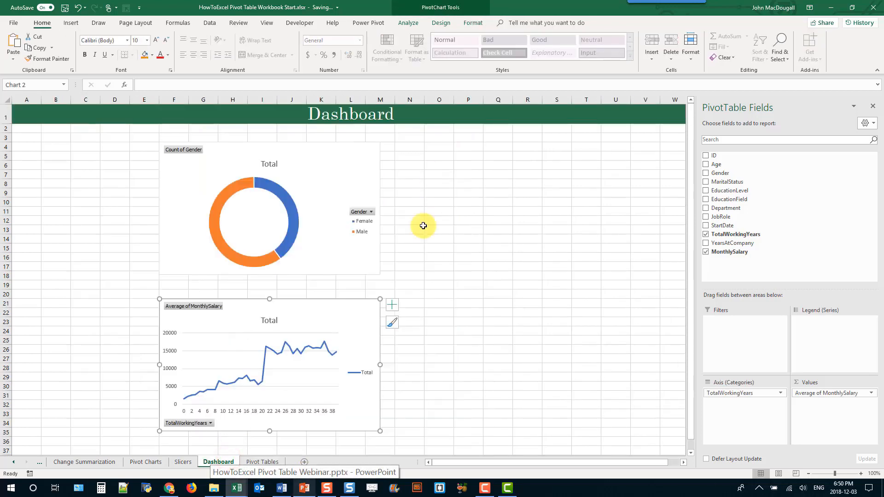
pyautogui.click(428, 147)
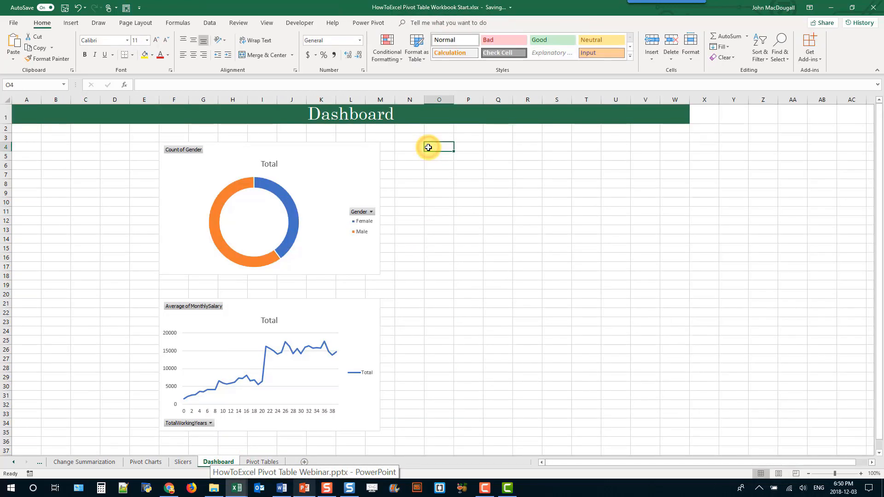
pyautogui.hotkey('ctrl', 'v')
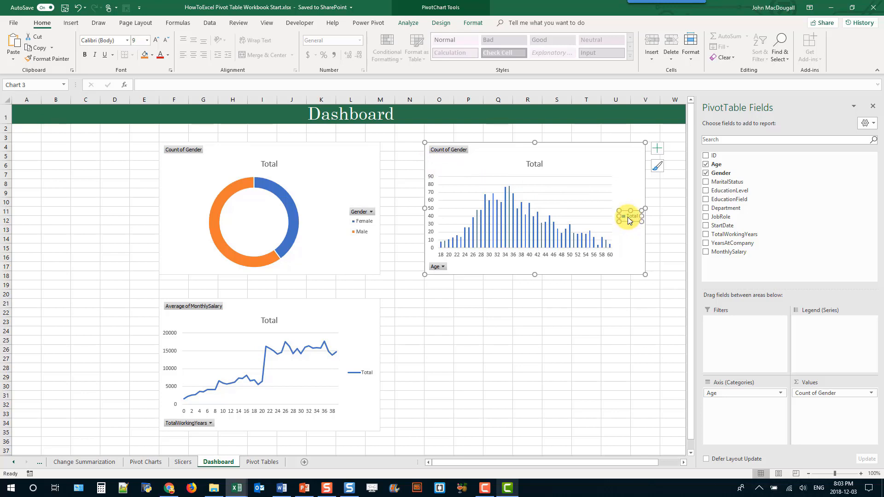
# Delete the legends from the age column chart and the average monthly salary line chart on the Dashboard
pyautogui.press('Delete')
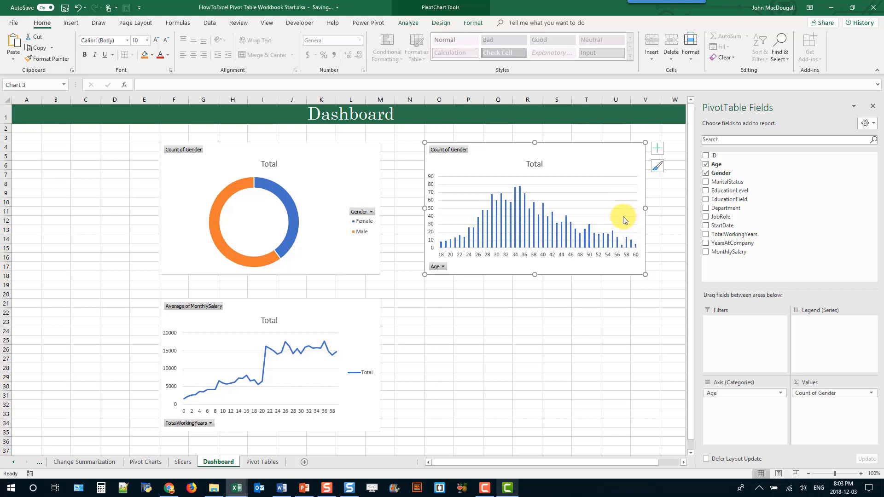
pyautogui.click(365, 374)
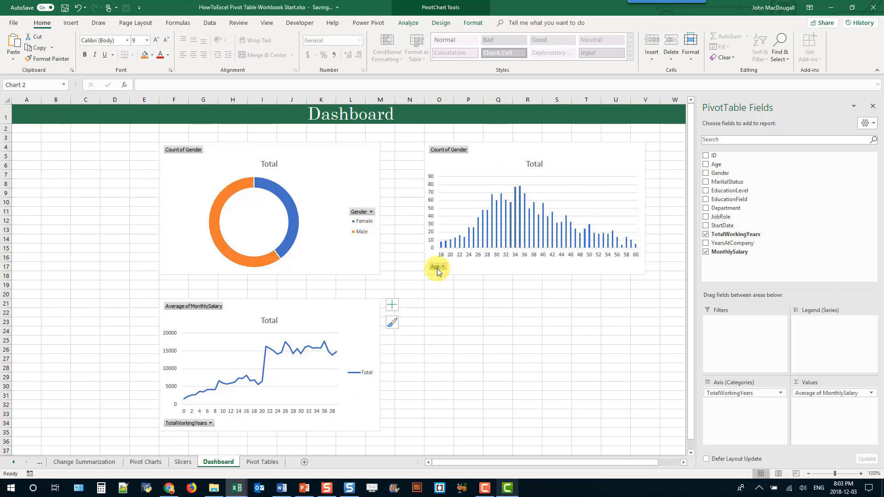
pyautogui.press('Delete')
# Change the title of the age column chart to "Employees by Age"
pyautogui.click(534, 164)
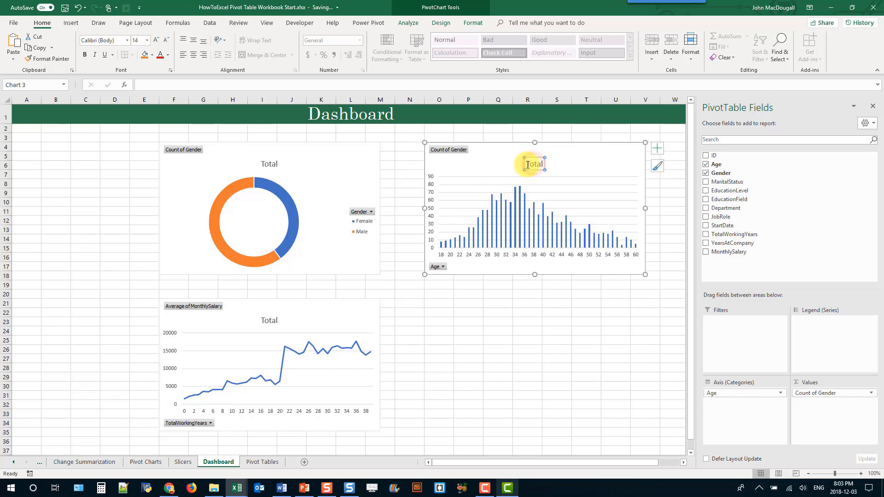
pyautogui.moveTo(527, 165); pyautogui.dragTo(543, 165)
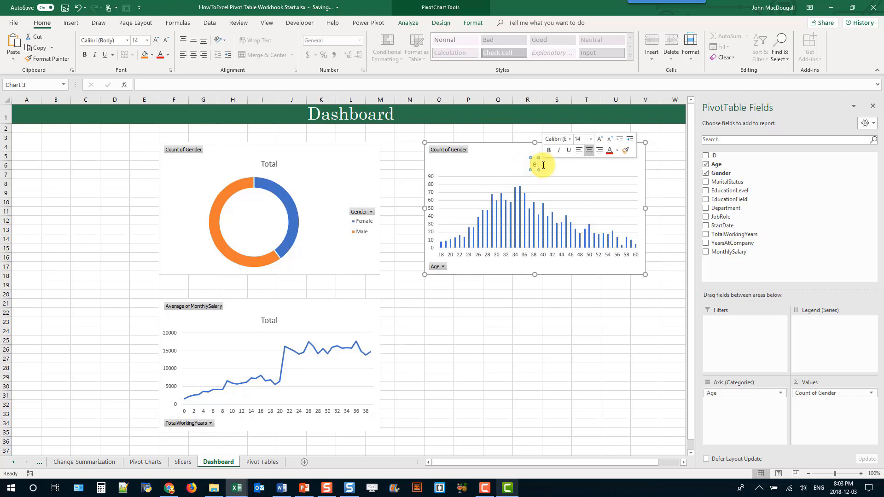
pyautogui.press('BackSpace')
pyautogui.write('Empl')
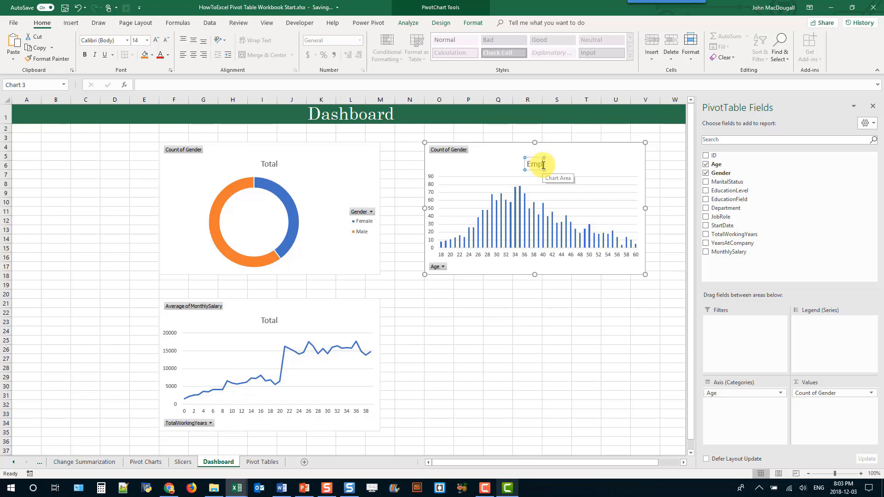
pyautogui.write('oyees by Age')
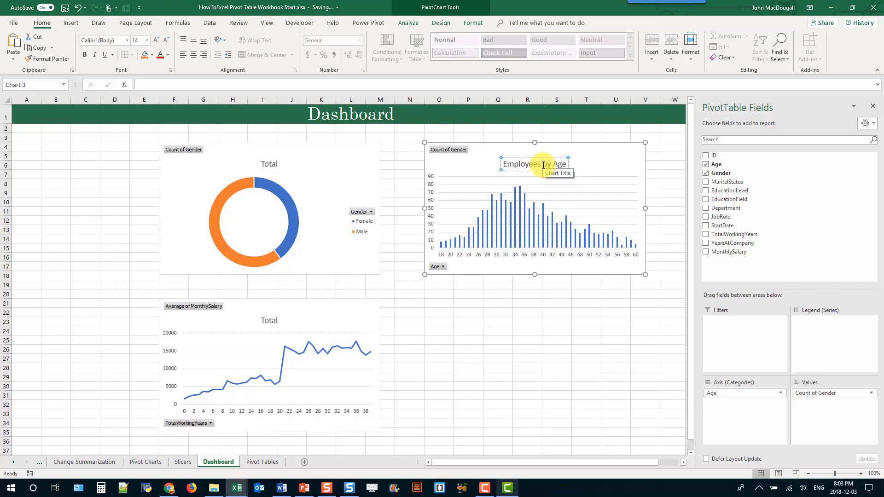
# Change the title of the gender doughnut chart to "Employees by Gender"
pyautogui.click(262, 164)
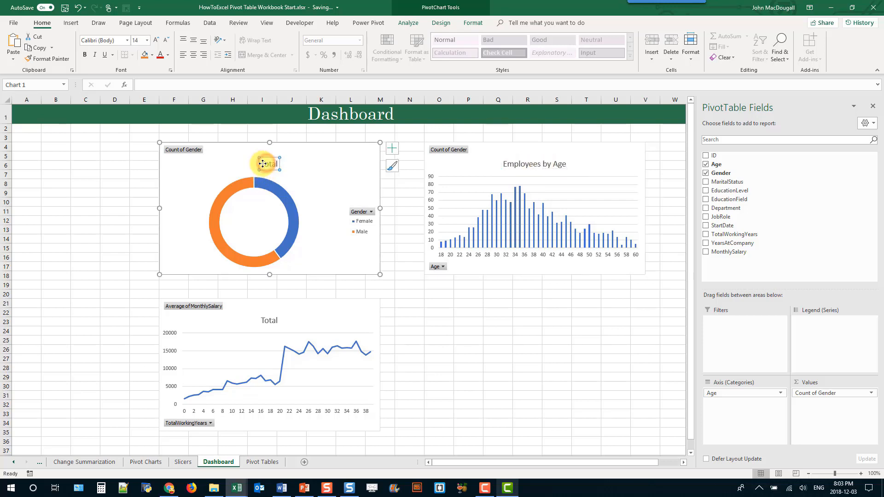
pyautogui.moveTo(261, 163); pyautogui.dragTo(280, 164)
pyautogui.write('Emplo')
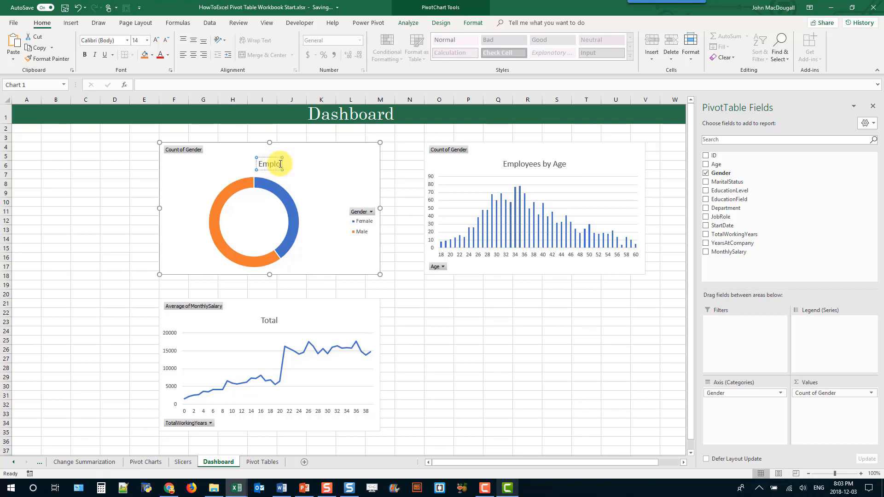
pyautogui.write('loye')
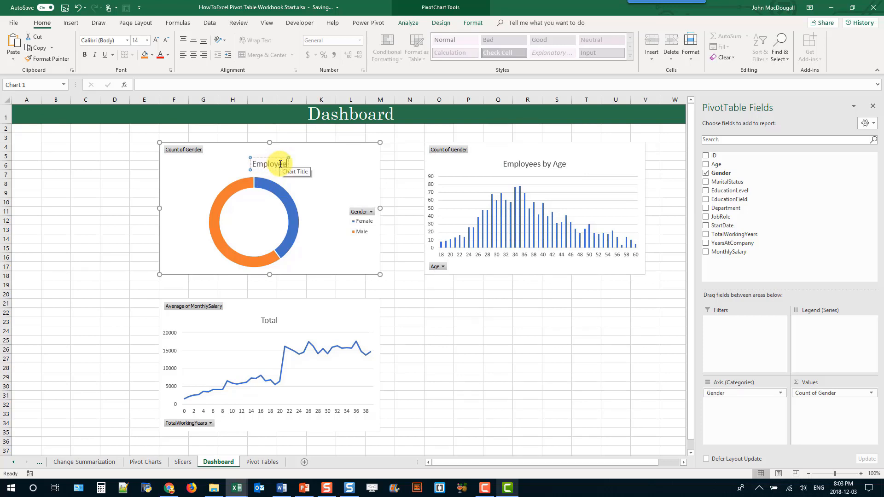
pyautogui.write('es by Gender')
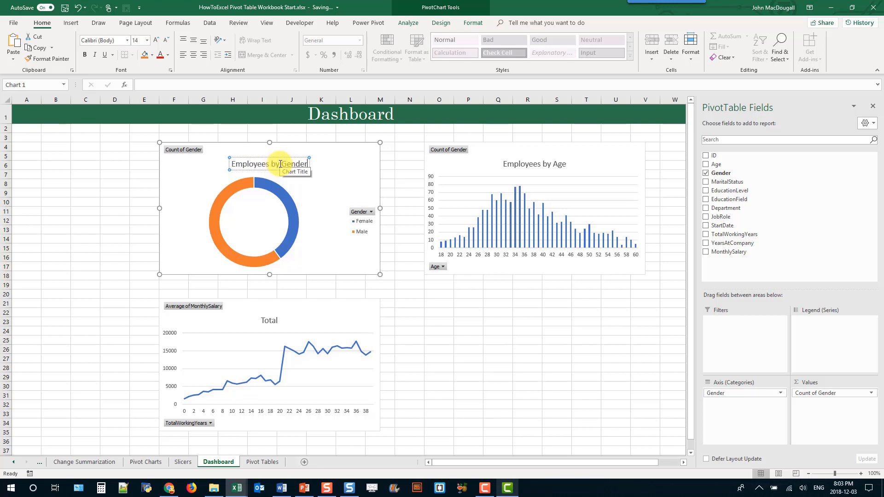
# Change the title of the average monthly salary line chart to "Average Salary by Experience"
pyautogui.click(264, 321)
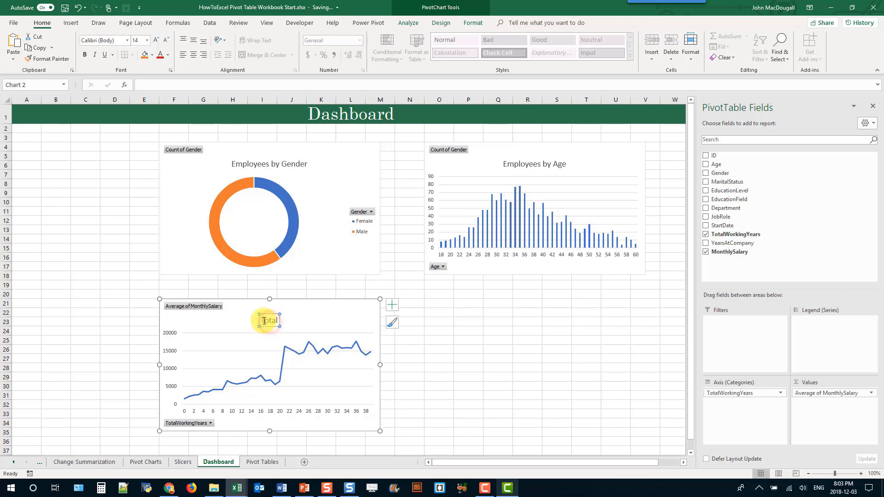
pyautogui.moveTo(265, 320); pyautogui.dragTo(277, 320)
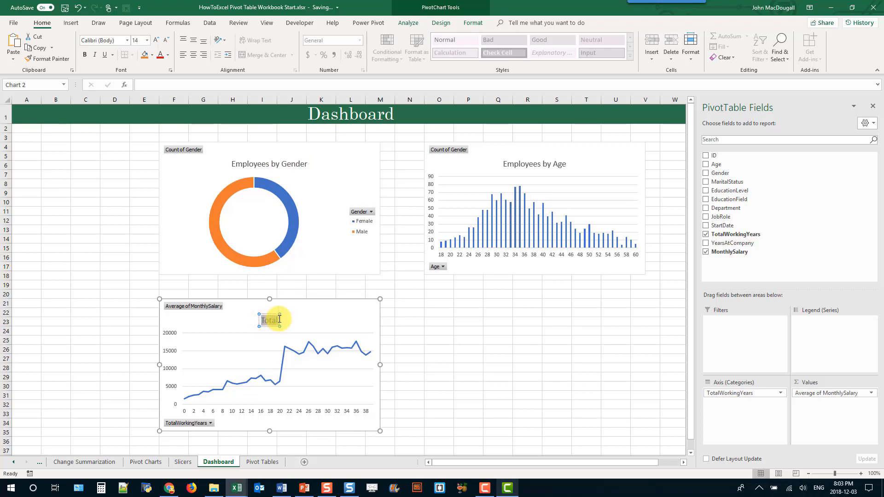
pyautogui.write('Average')
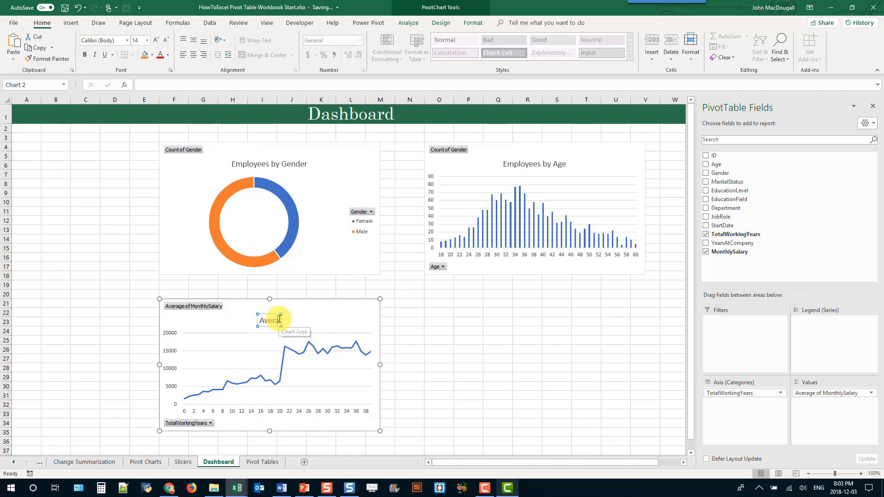
pyautogui.write(' Salary by')
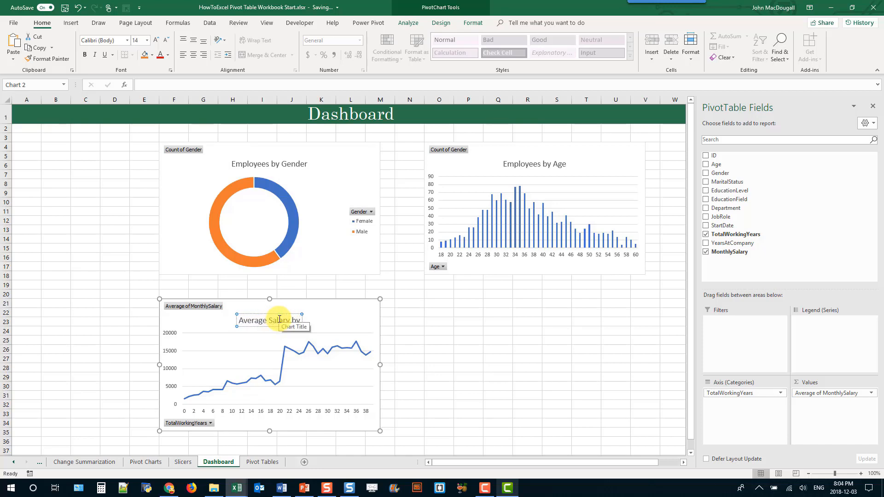
pyautogui.write(' Experience')
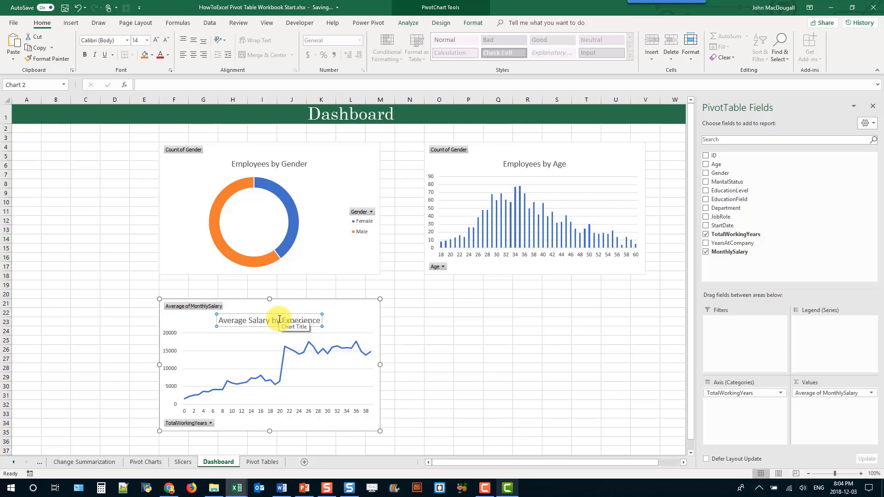
pyautogui.click(351, 310)
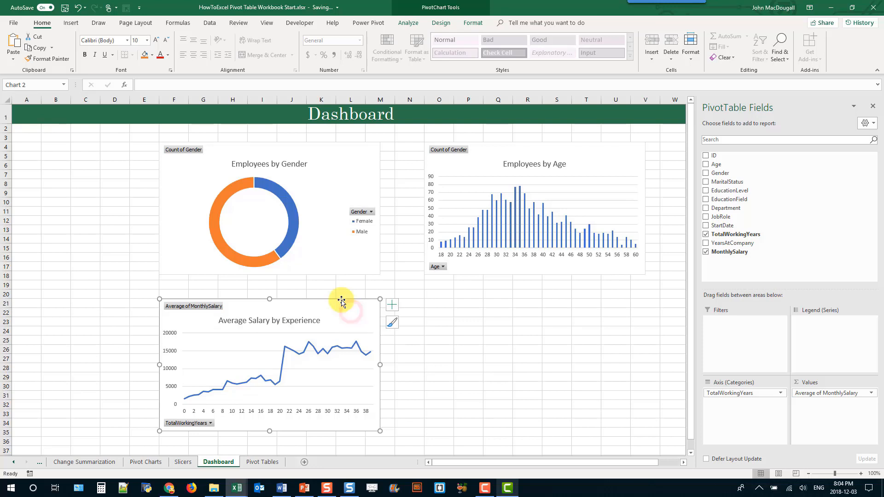
# Hide all field buttons on the gender, age and salary pivot charts of the Dashboard
pyautogui.rightClick(195, 150)
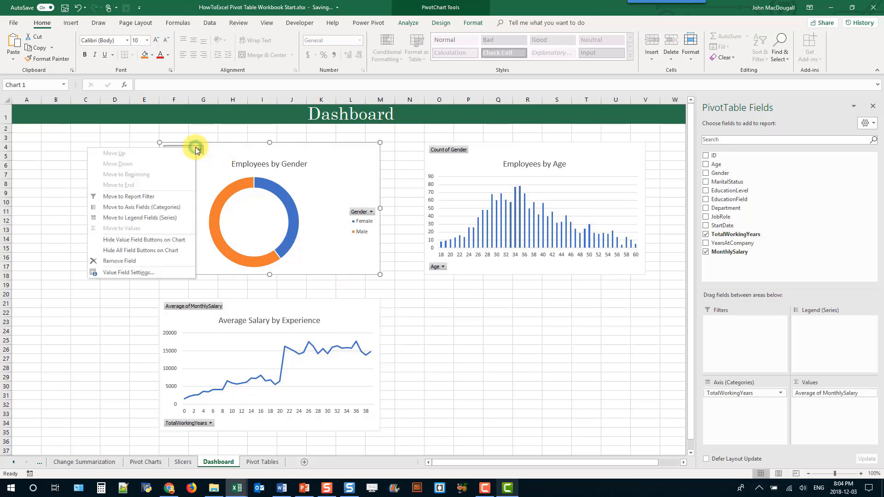
pyautogui.click(136, 250)
pyautogui.rightClick(439, 267)
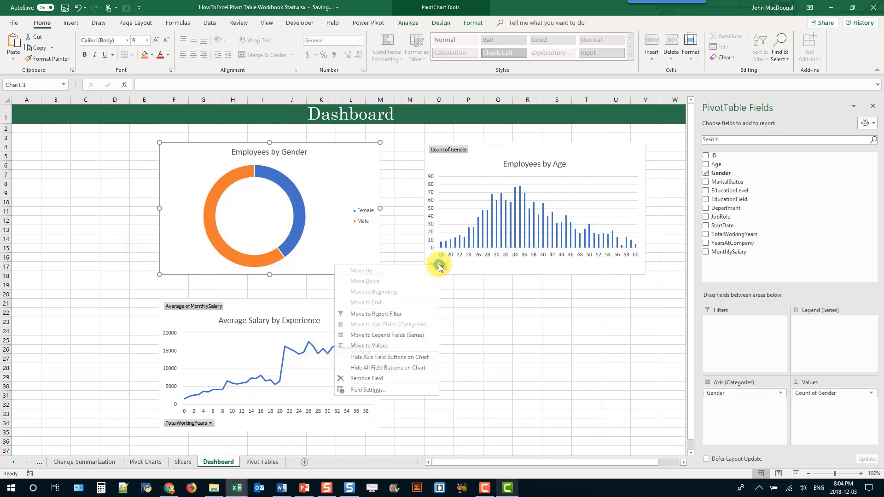
pyautogui.click(402, 367)
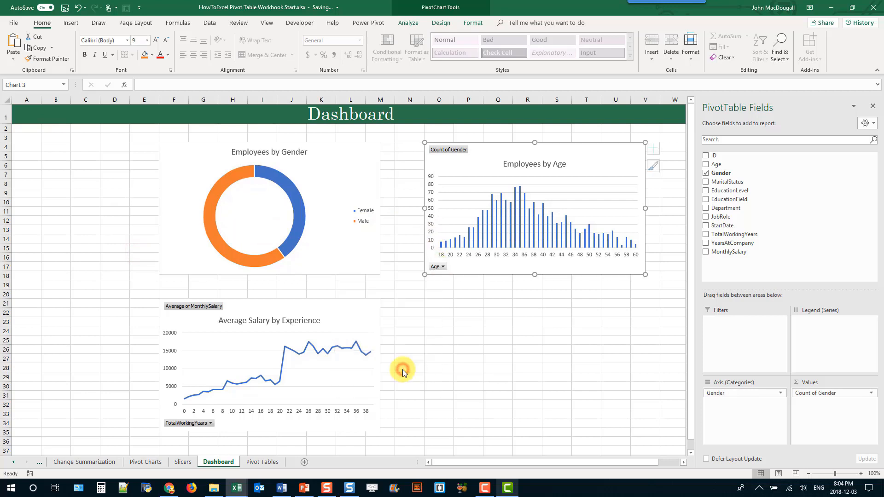
pyautogui.rightClick(194, 423)
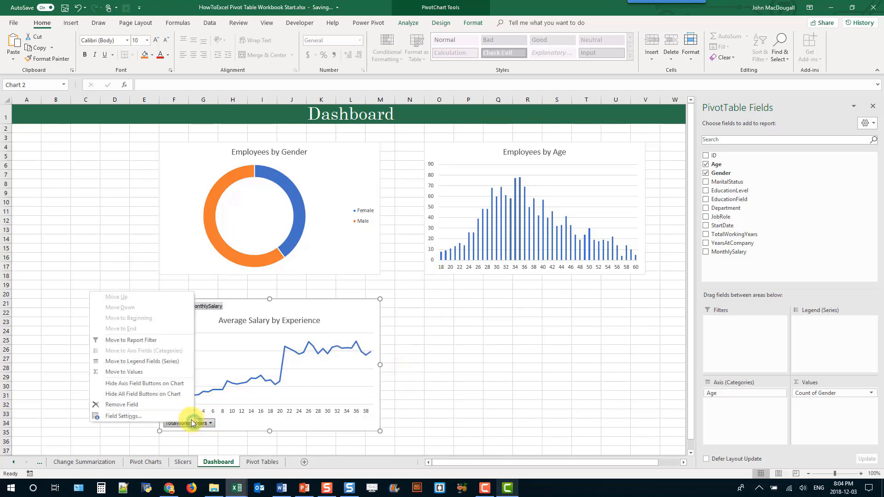
pyautogui.click(153, 396)
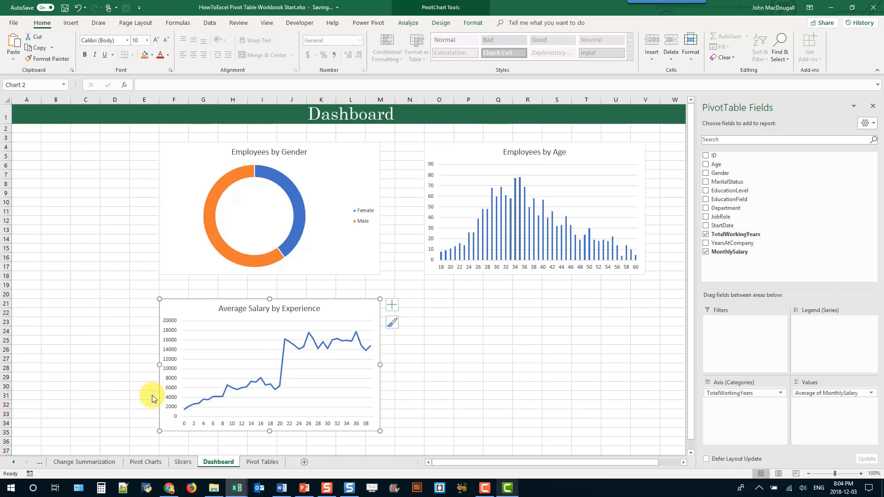
# Apply the quick layout with the legend under the title and percentage labels to the Employees by Gender doughnut chart
pyautogui.click(172, 172)
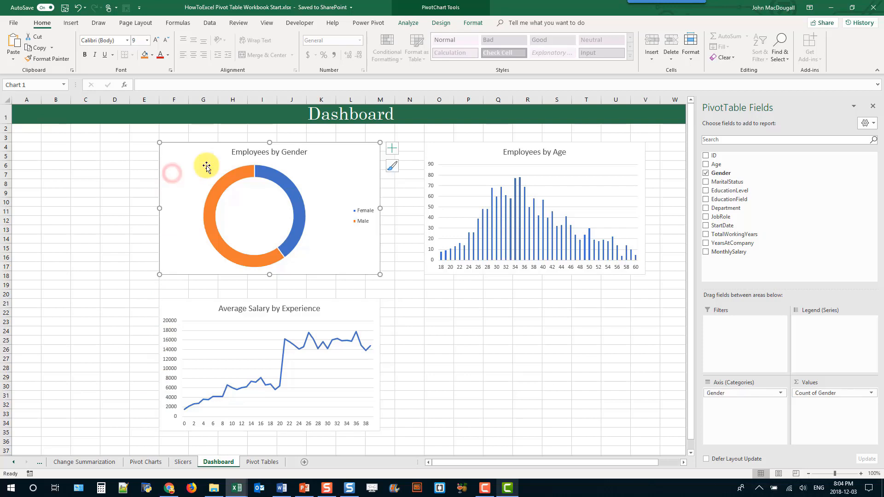
pyautogui.click(440, 27)
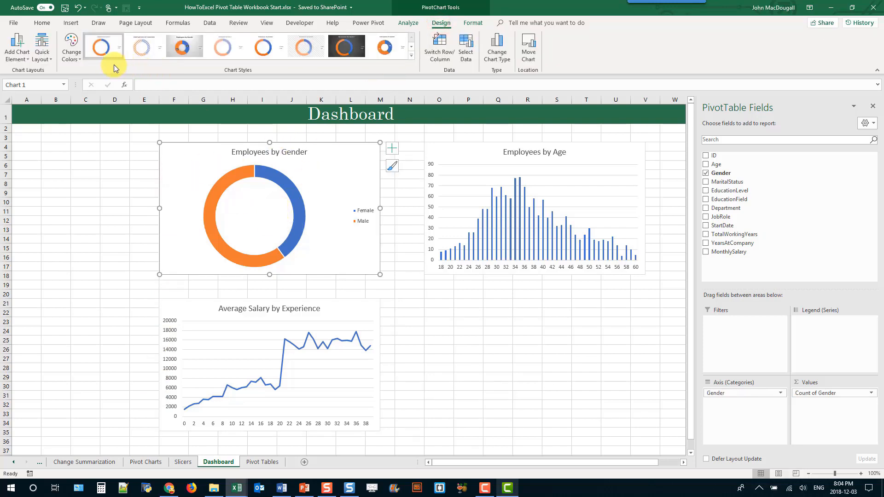
pyautogui.click(41, 59)
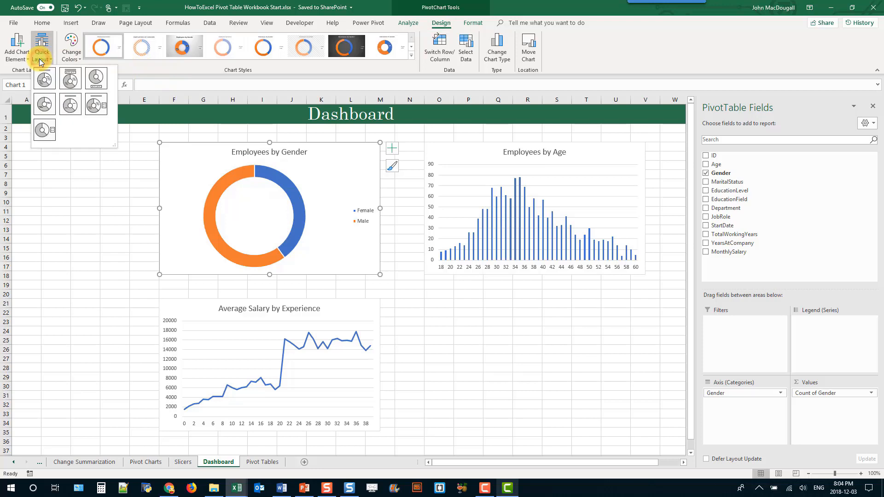
pyautogui.click(72, 78)
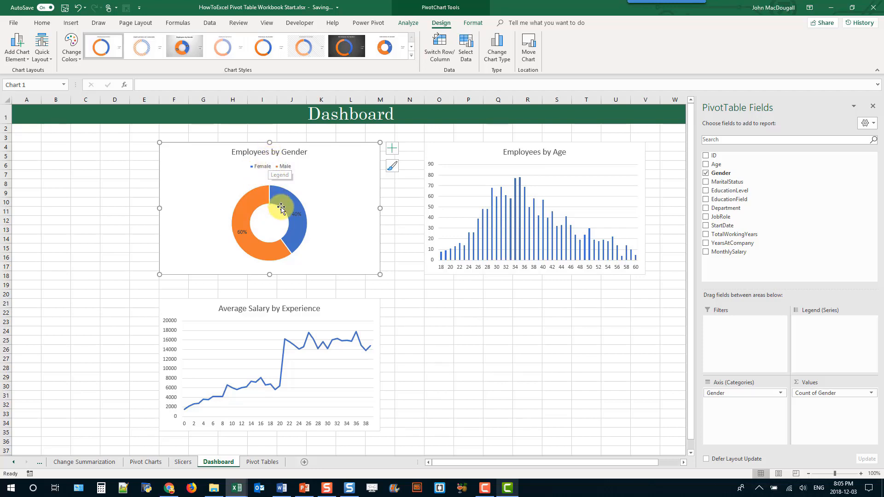
# Recolor all three Dashboard charts with the fourth Colorful palette, which starts with green
pyautogui.click(79, 58)
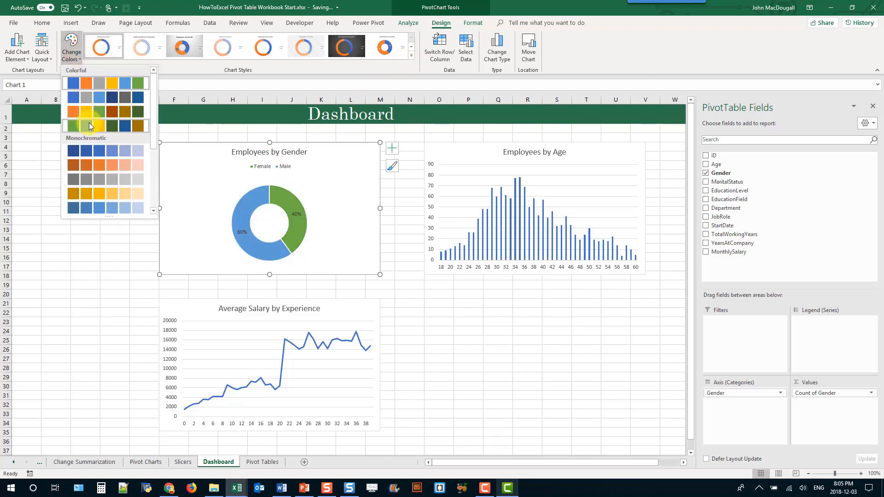
pyautogui.click(89, 122)
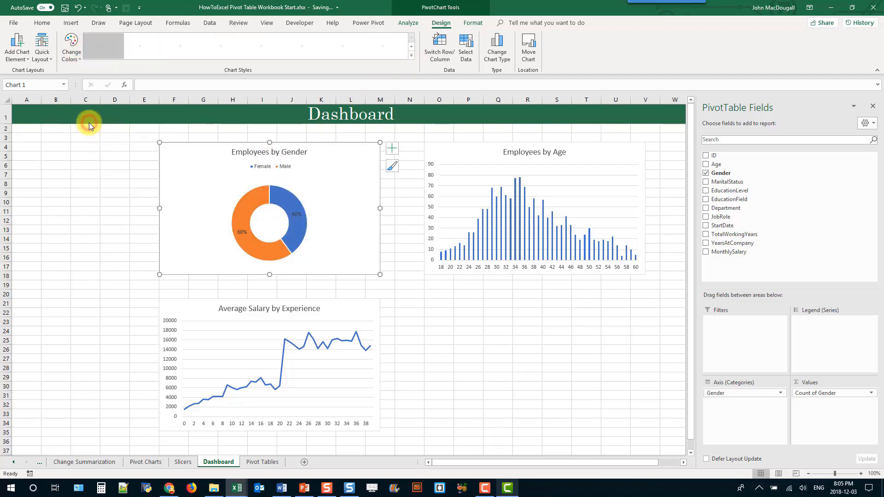
pyautogui.click(455, 148)
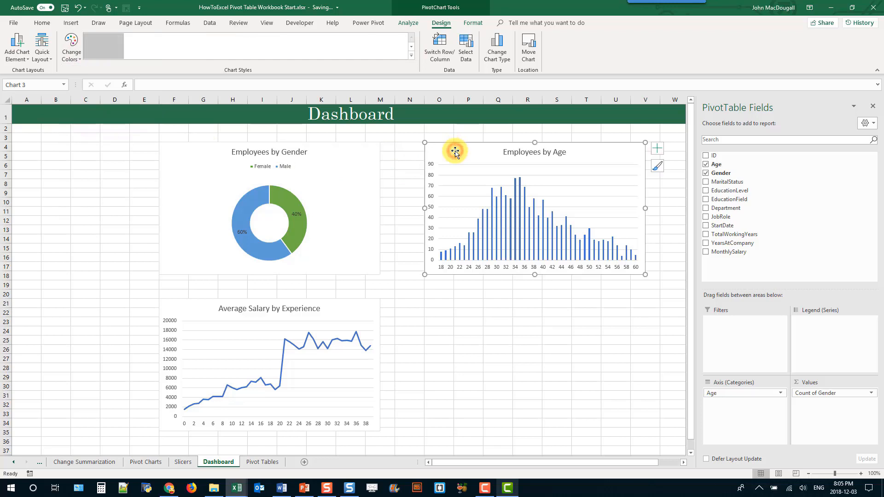
pyautogui.click(74, 60)
pyautogui.click(80, 129)
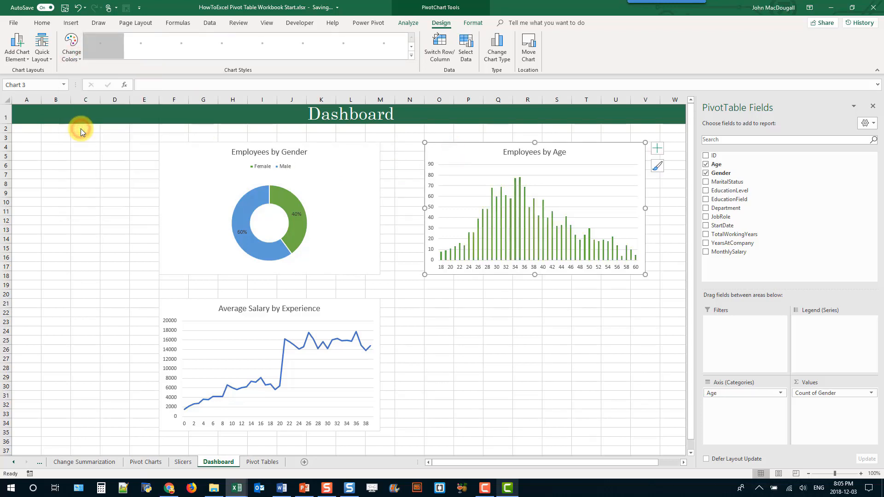
pyautogui.click(184, 306)
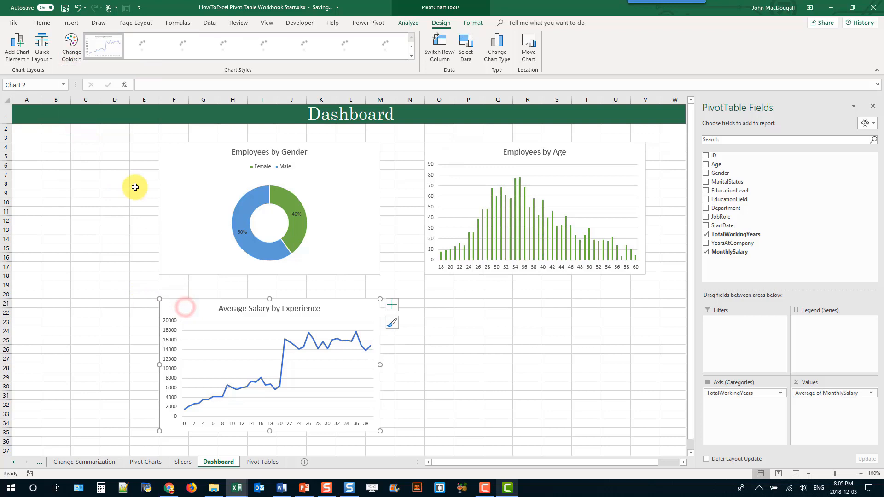
pyautogui.click(72, 53)
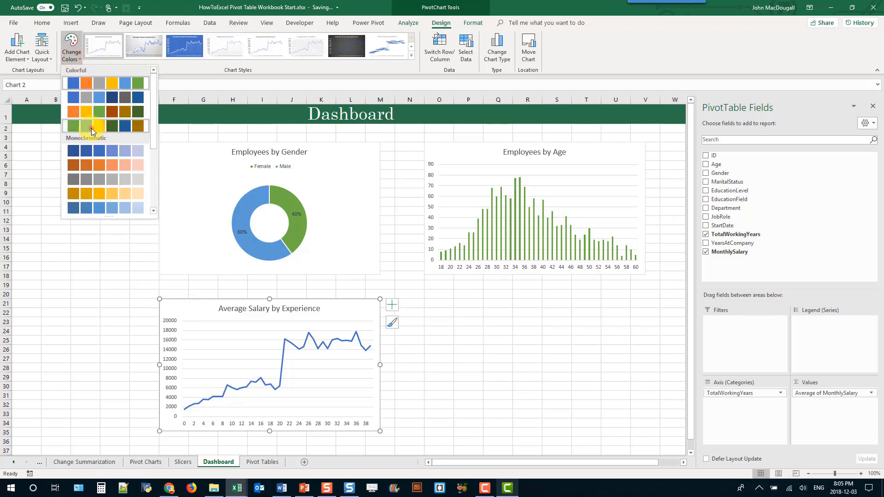
pyautogui.click(91, 129)
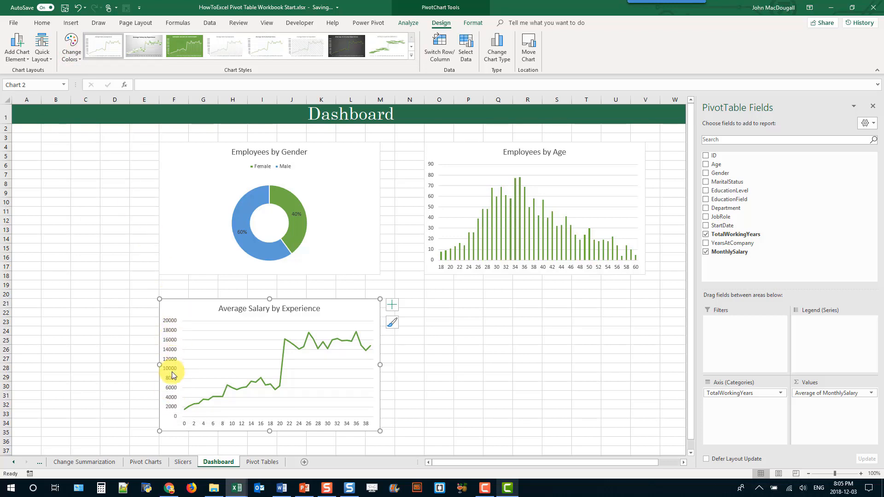
# Format the Average of MonthlySalary values on the Pivot Tables sheet as Currency with the $ symbol and 0 decimal places
pyautogui.click(271, 462)
pyautogui.click(286, 183)
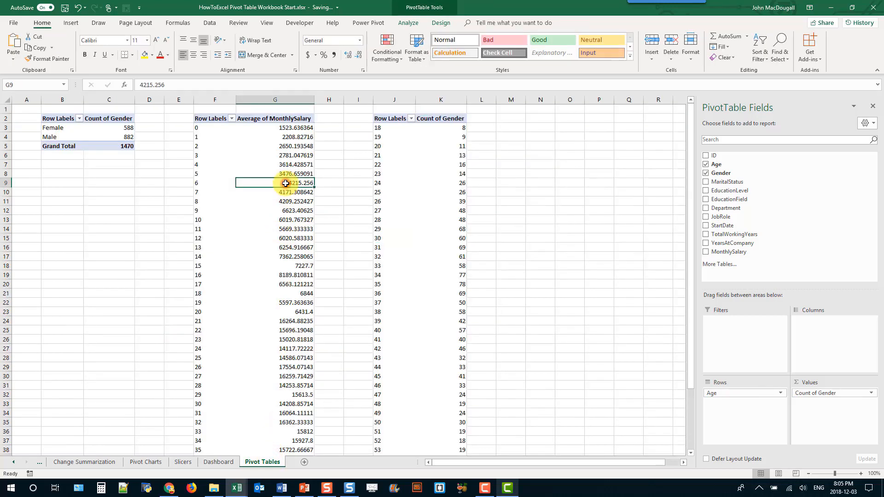
pyautogui.rightClick(286, 183)
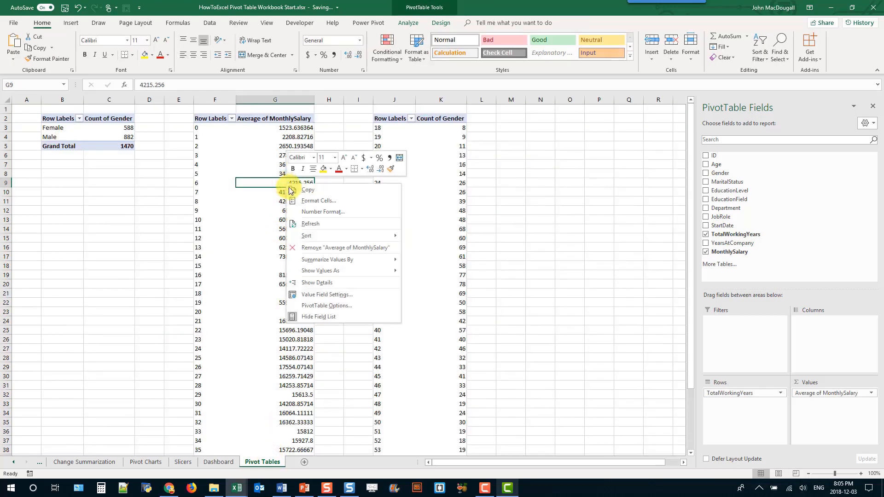
pyautogui.click(301, 210)
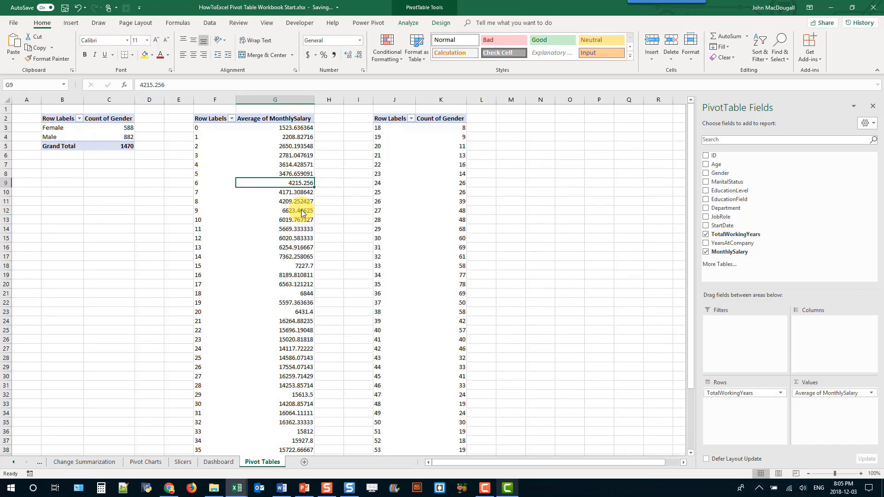
pyautogui.click(213, 151)
pyautogui.click(309, 162)
pyautogui.click(309, 162)
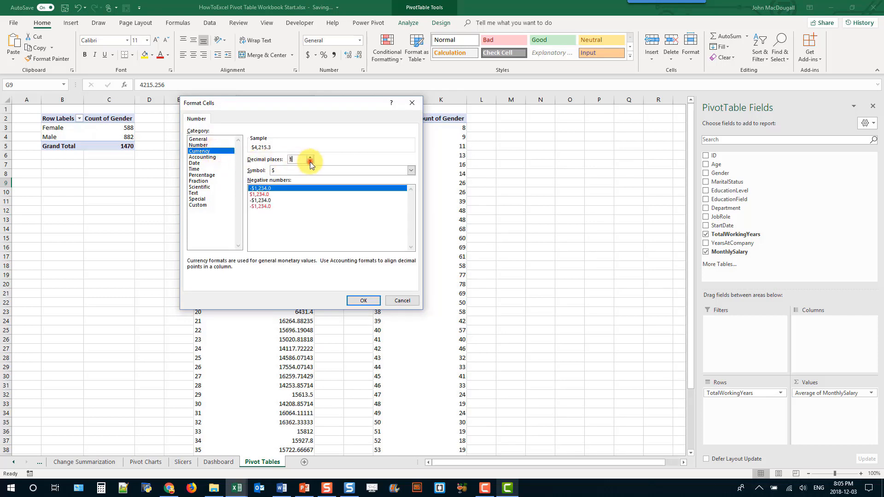
pyautogui.click(362, 301)
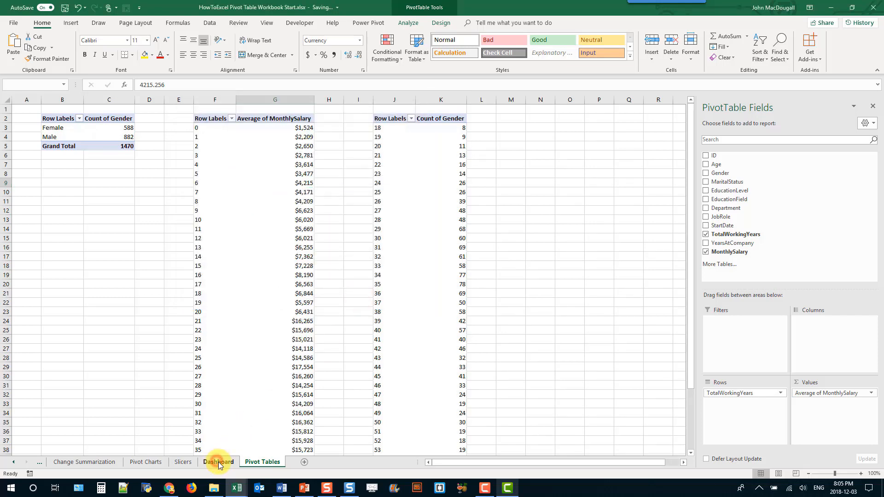
# Set the percentage labels on the Dashboard's Employees by Gender doughnut chart to font size 16 in white
pyautogui.click(218, 462)
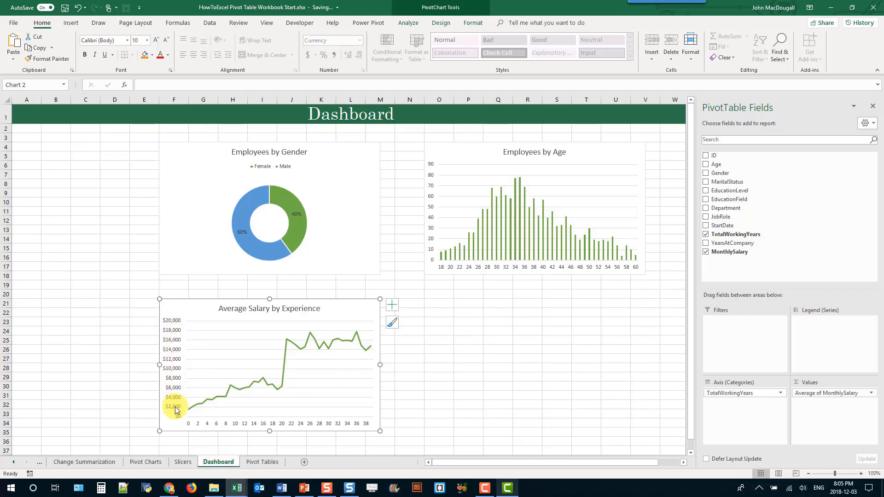
pyautogui.click(243, 232)
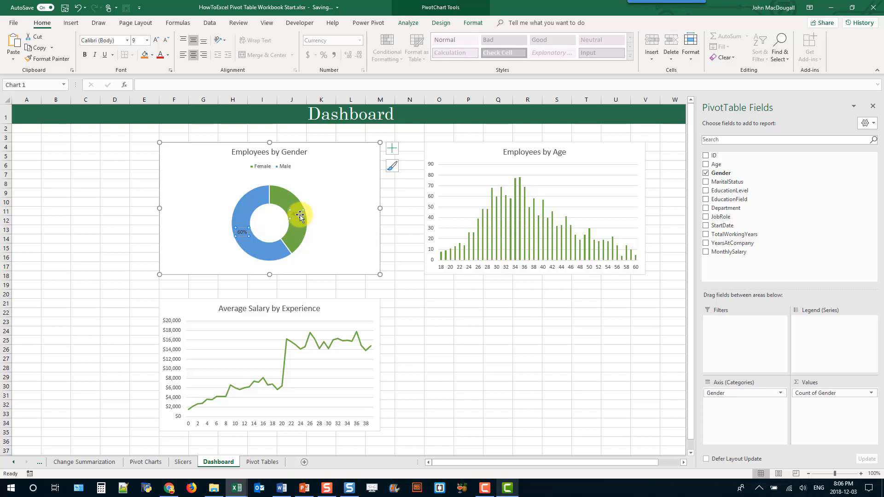
pyautogui.click(155, 40)
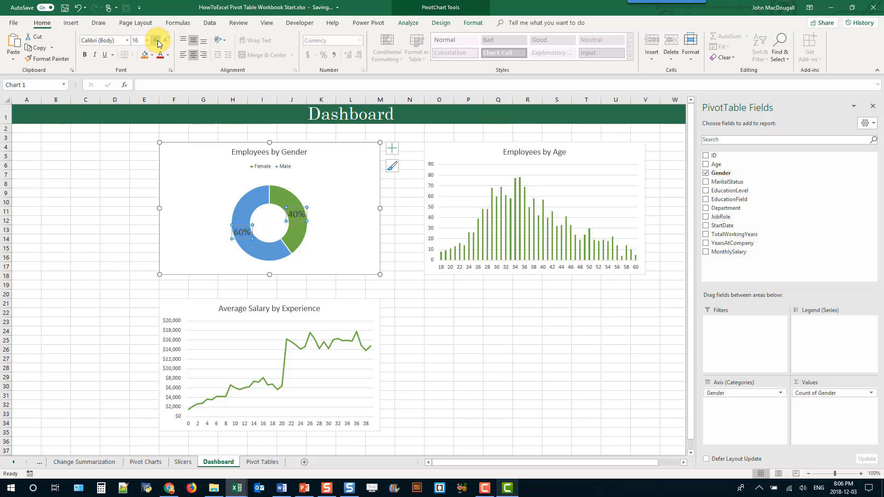
pyautogui.click(167, 54)
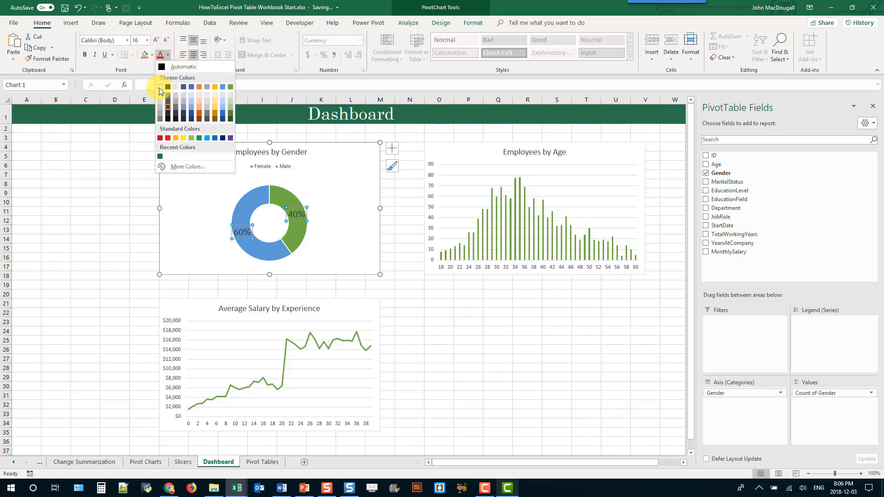
pyautogui.click(159, 87)
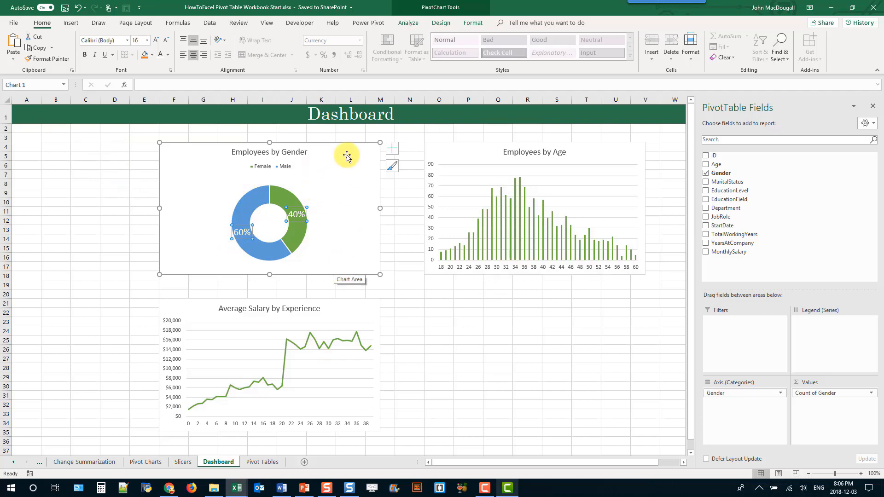
# Insert slicers for EducationLevel, Department and JobRole from the Employees by Gender pivot chart
pyautogui.click(408, 23)
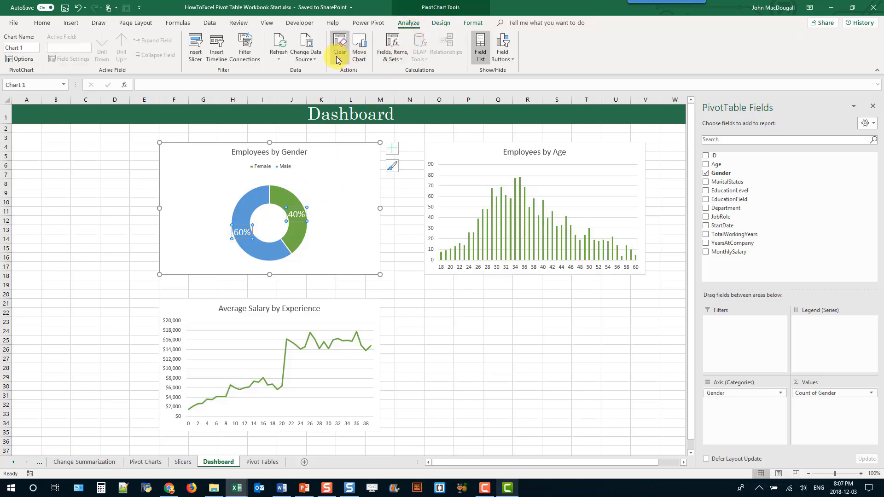
pyautogui.click(194, 55)
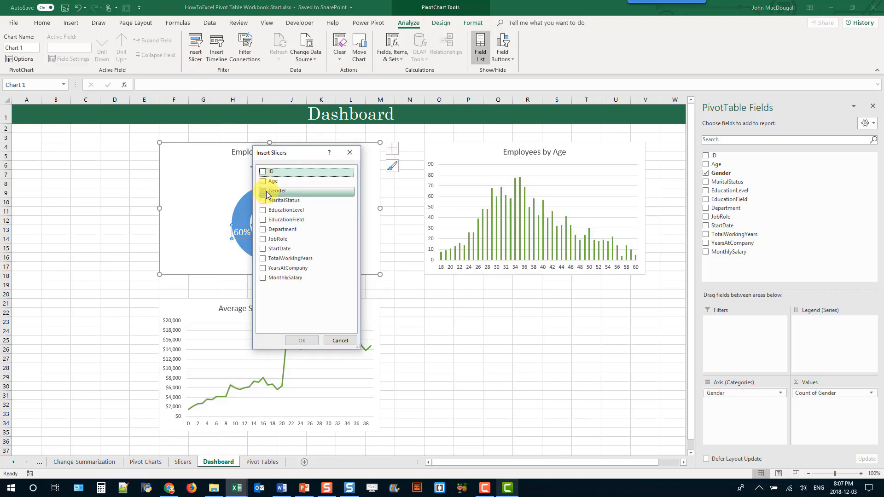
pyautogui.click(262, 230)
pyautogui.click(263, 239)
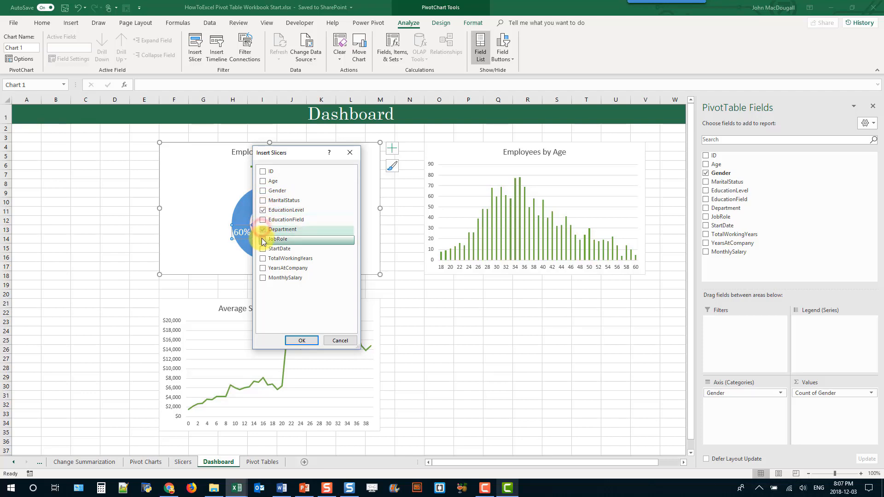
pyautogui.click(292, 343)
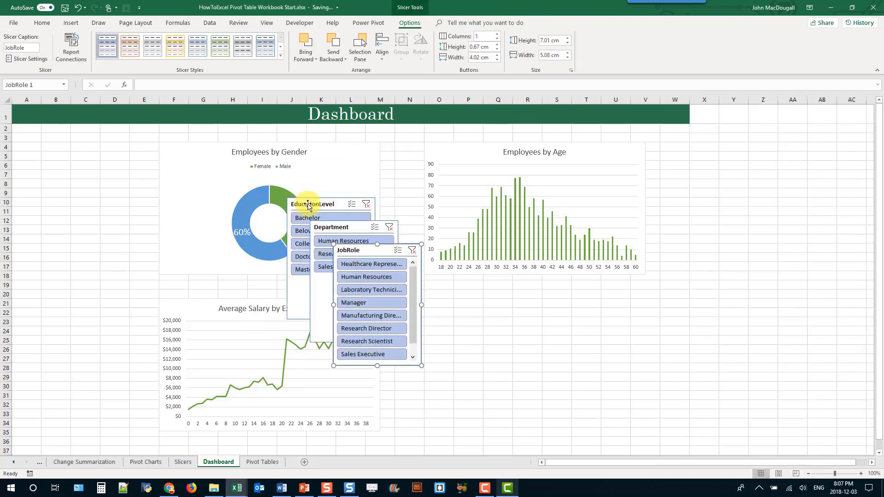
# Stack the EducationLevel, Department and JobRole slicers beside the charts over columns B to D, resized to about 5.05, 3.57 and 8.33 cm high
pyautogui.moveTo(308, 204); pyautogui.dragTo(60, 139)
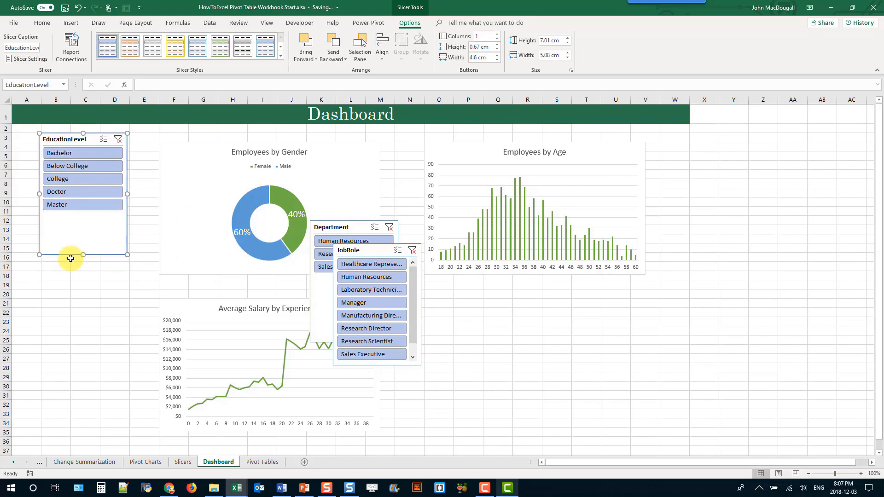
pyautogui.moveTo(84, 256); pyautogui.dragTo(84, 220)
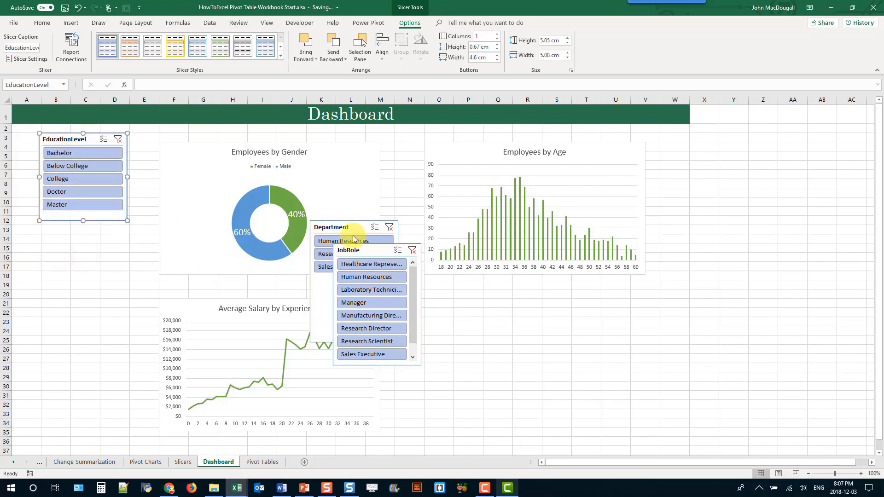
pyautogui.moveTo(335, 228); pyautogui.dragTo(67, 241)
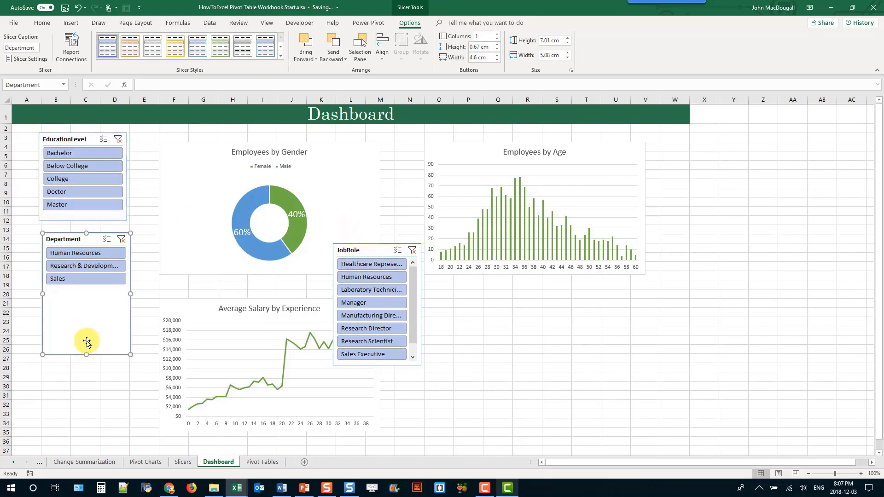
pyautogui.moveTo(87, 356); pyautogui.dragTo(87, 294)
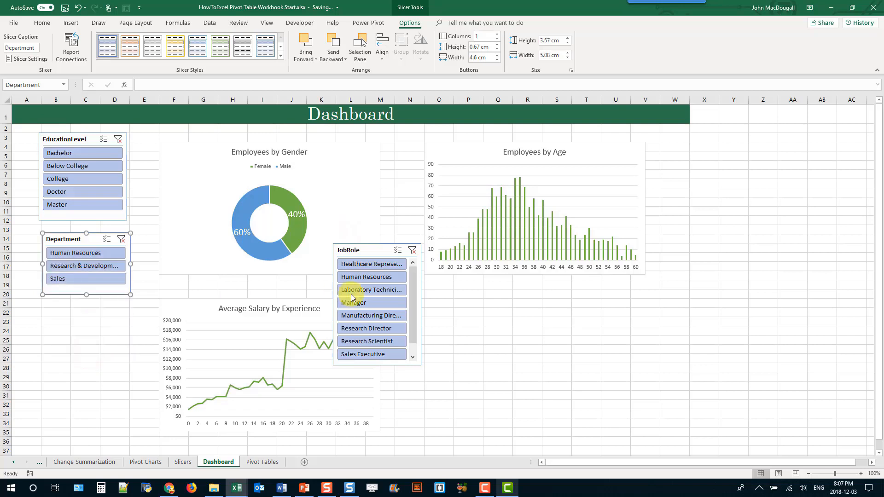
pyautogui.moveTo(370, 250); pyautogui.dragTo(79, 308)
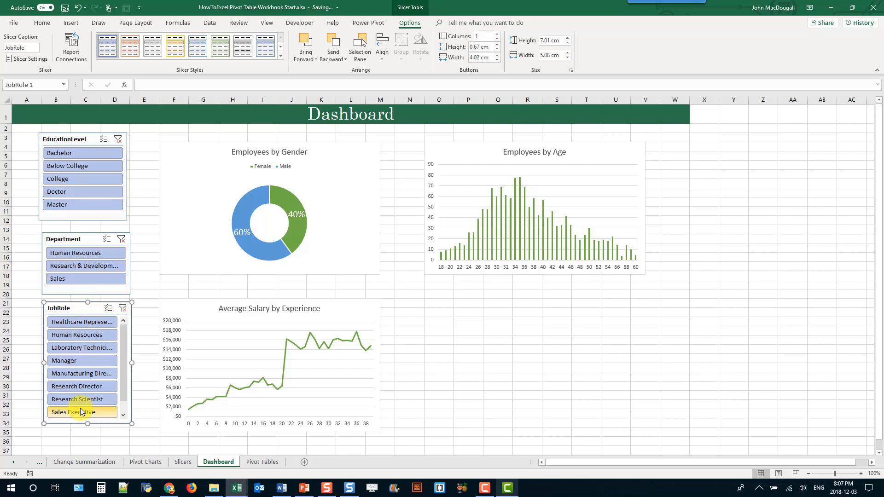
pyautogui.moveTo(89, 428); pyautogui.dragTo(87, 447)
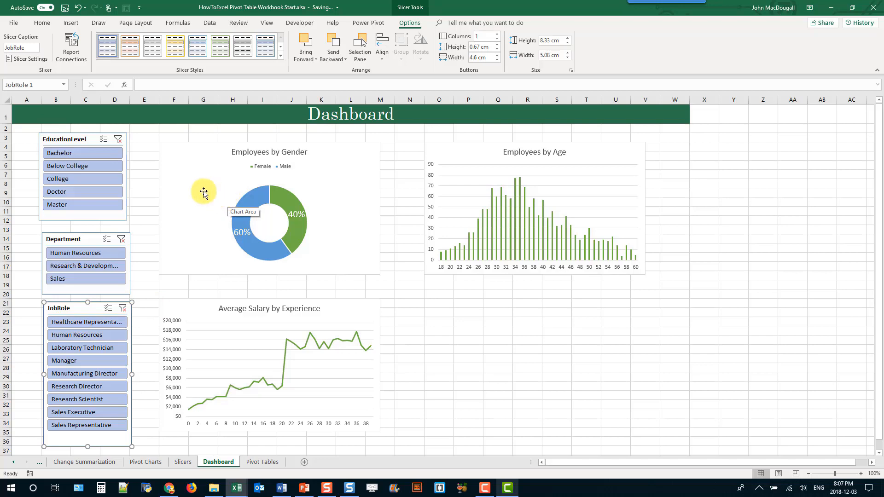
# Connect the EducationLevel slicer to PivotTable6 and PivotTable7 on the Pivot Tables sheet through its report connections
pyautogui.click(76, 137)
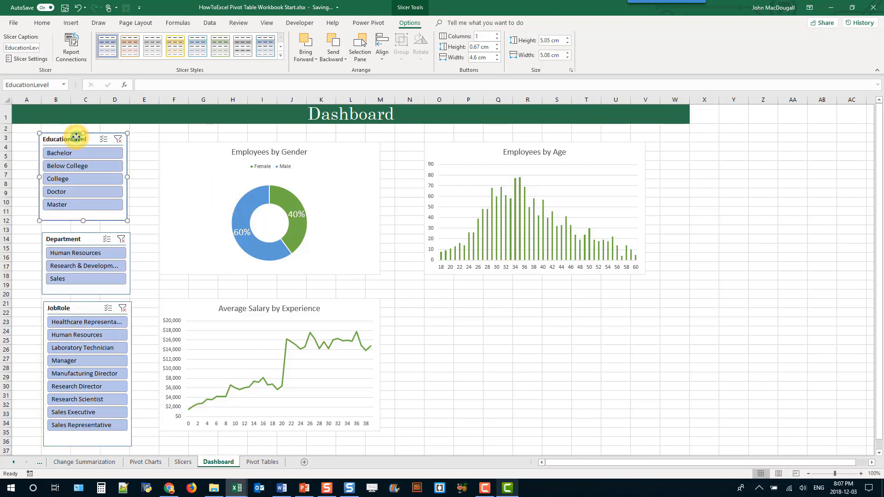
pyautogui.rightClick(76, 137)
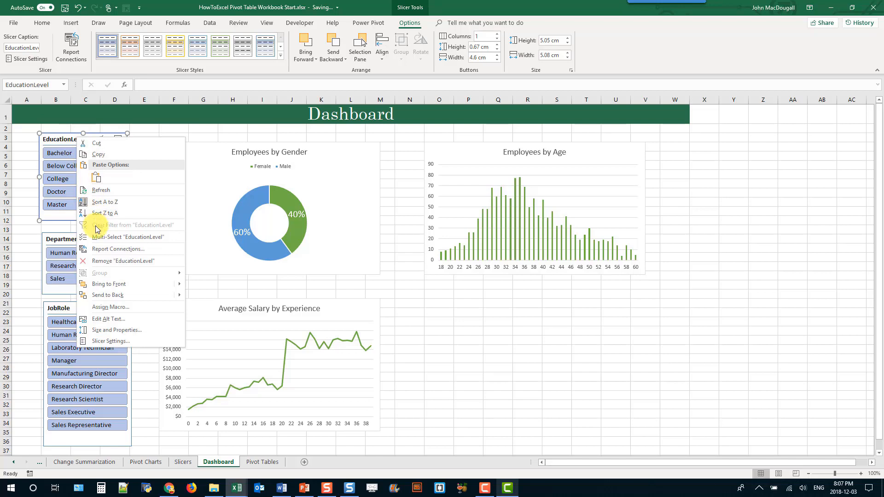
pyautogui.click(102, 249)
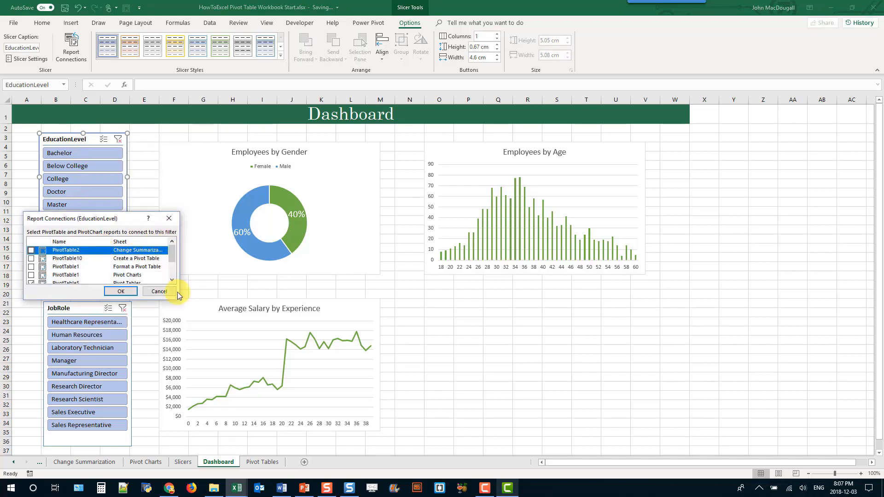
pyautogui.moveTo(179, 299); pyautogui.dragTo(214, 350)
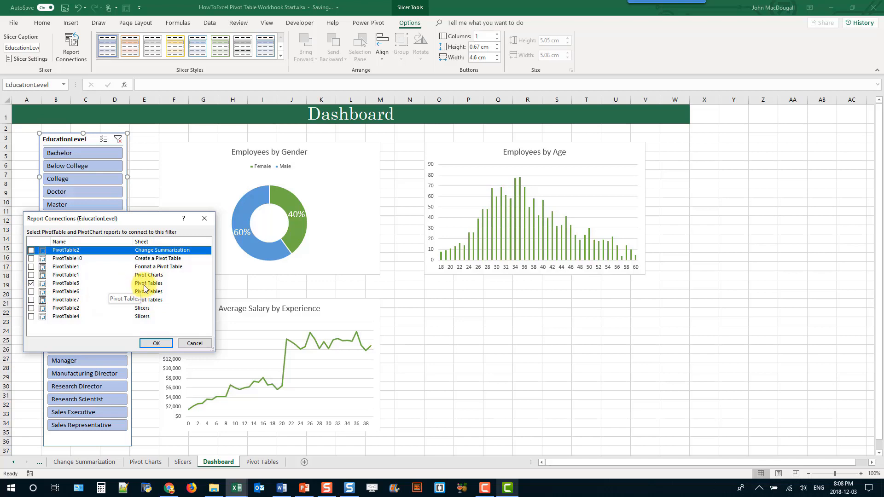
pyautogui.click(31, 291)
pyautogui.click(31, 300)
pyautogui.click(157, 344)
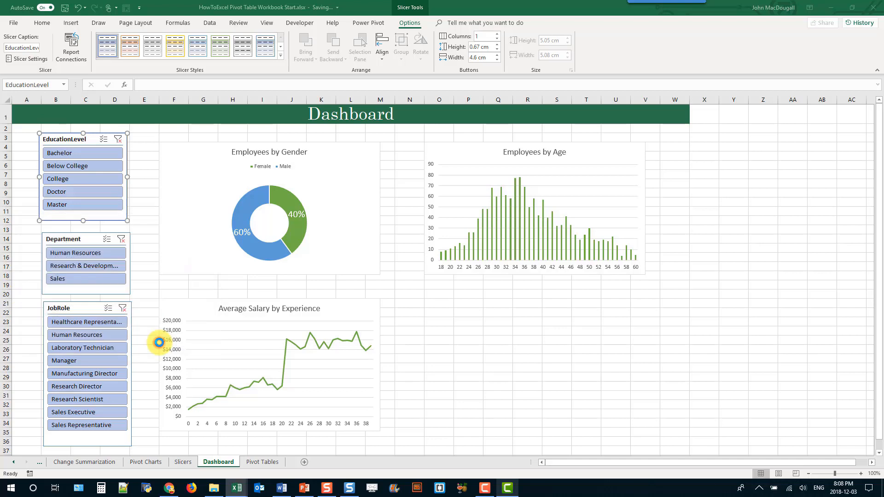
# Connect the Department slicer to PivotTable6 and PivotTable7 on the Pivot Tables sheet through its report connections
pyautogui.click(68, 239)
pyautogui.rightClick(68, 239)
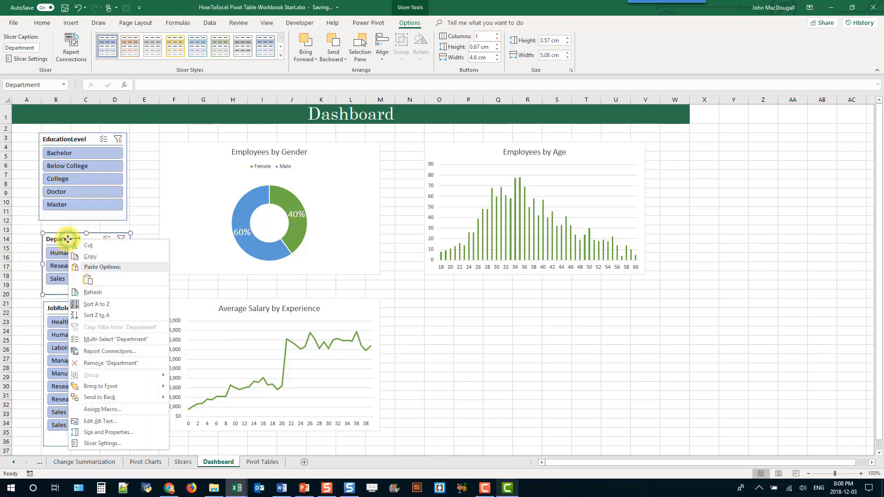
pyautogui.click(100, 351)
pyautogui.moveTo(76, 319); pyautogui.dragTo(115, 246)
pyautogui.moveTo(216, 326); pyautogui.dragTo(251, 366)
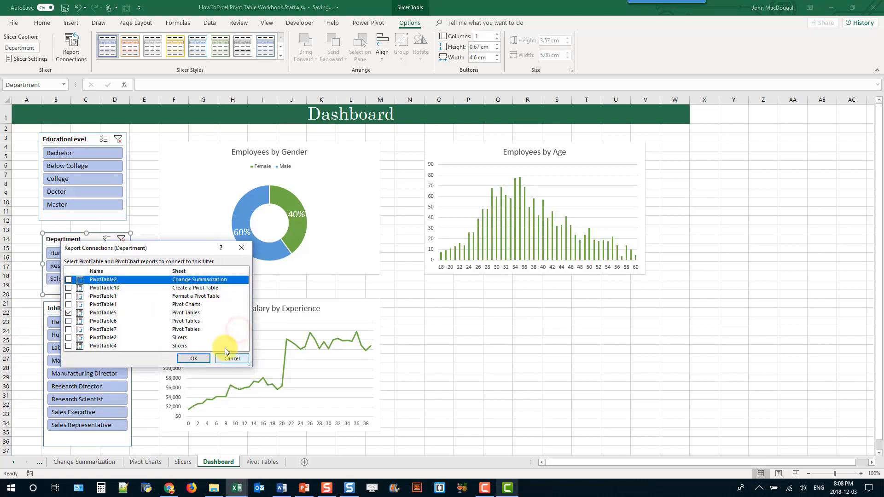
pyautogui.click(69, 321)
pyautogui.click(69, 329)
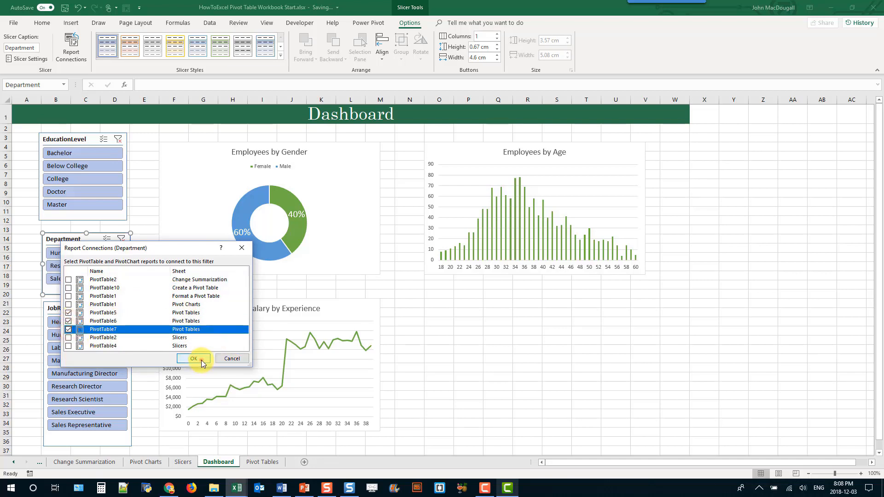
pyautogui.click(201, 362)
# Connect the JobRole slicer to PivotTable6 and PivotTable7 on the Pivot Tables sheet through its report connections
pyautogui.rightClick(72, 312)
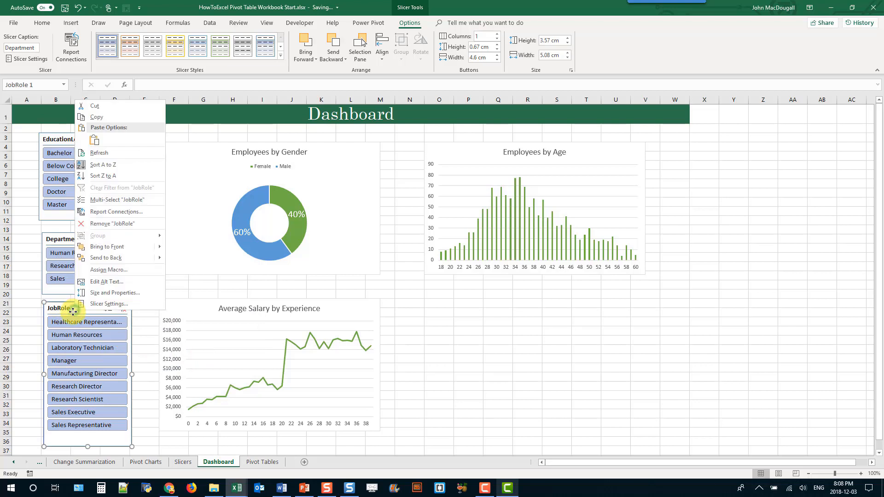
pyautogui.click(104, 213)
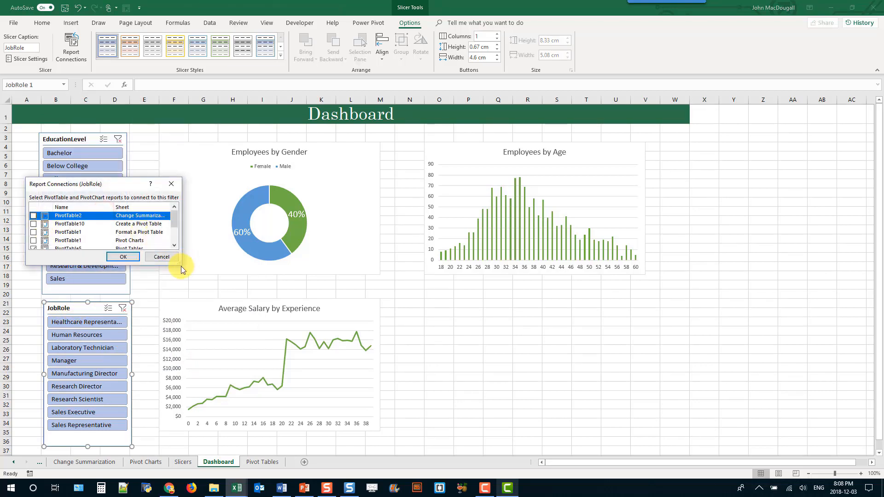
pyautogui.moveTo(181, 266); pyautogui.dragTo(210, 315)
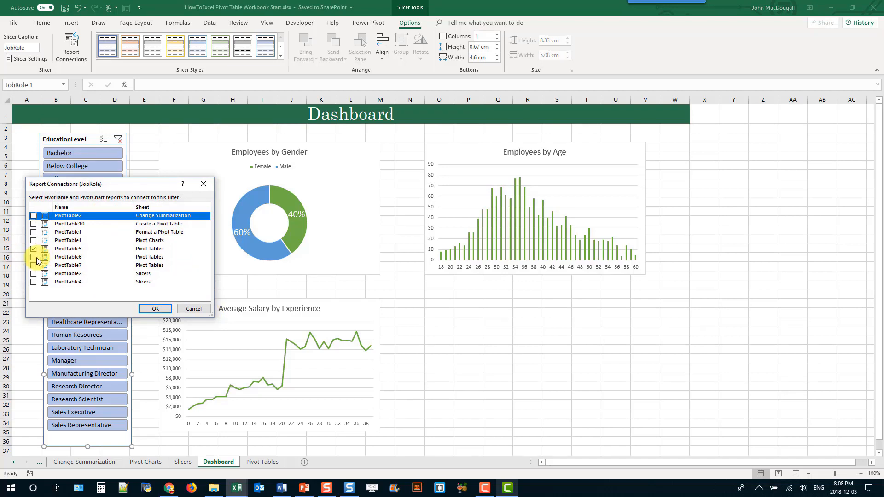
pyautogui.click(34, 257)
pyautogui.click(34, 265)
pyautogui.click(155, 308)
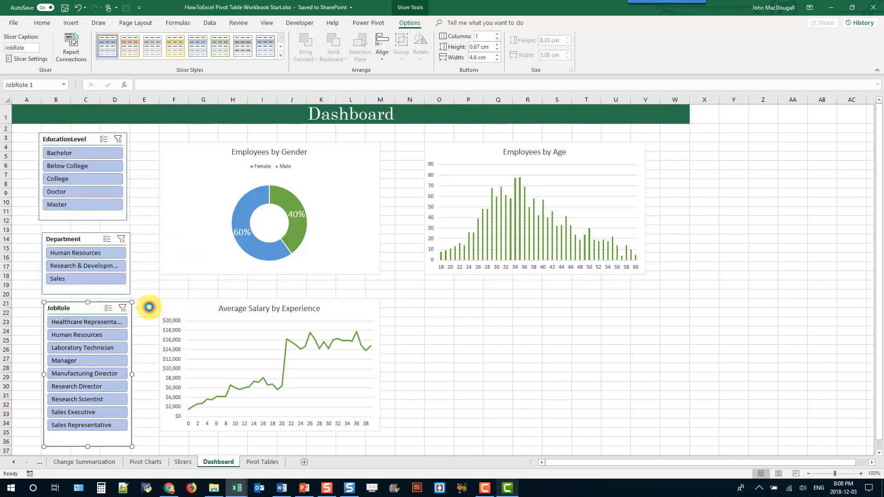
# Test the slicers by filtering to Below College, Human Resources and Laboratory Technician, and clear all three filters
pyautogui.click(94, 167)
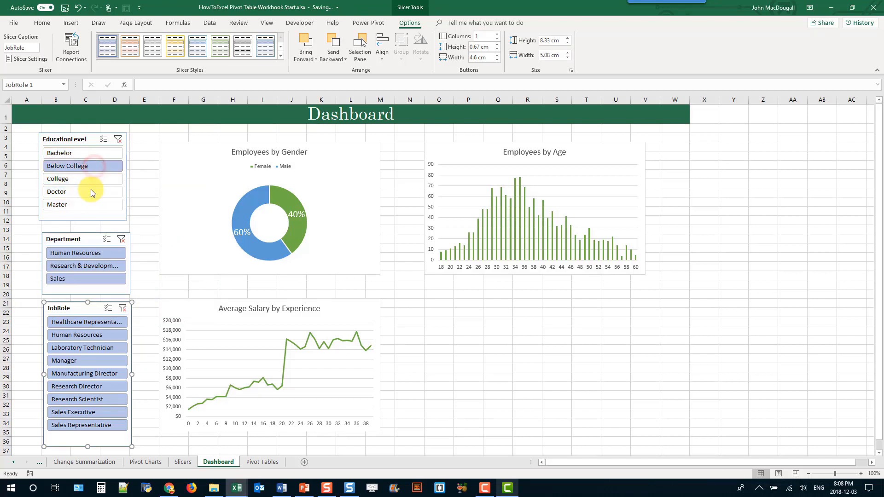
pyautogui.click(89, 256)
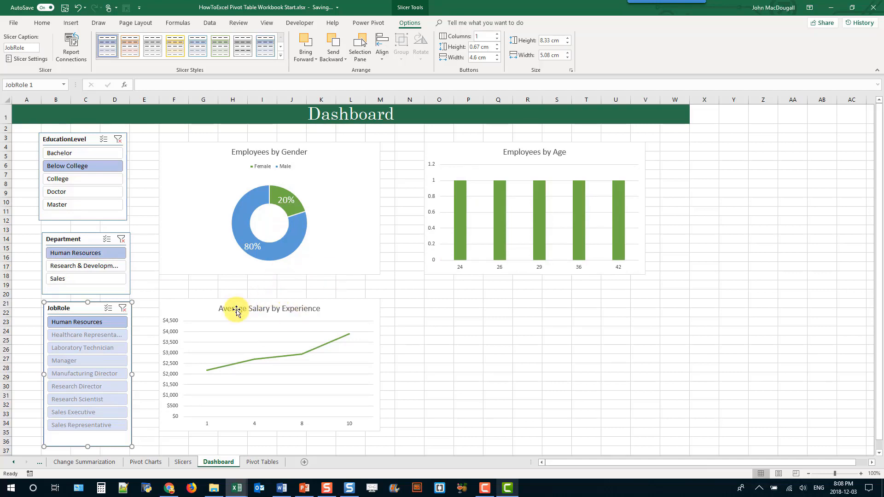
pyautogui.click(87, 348)
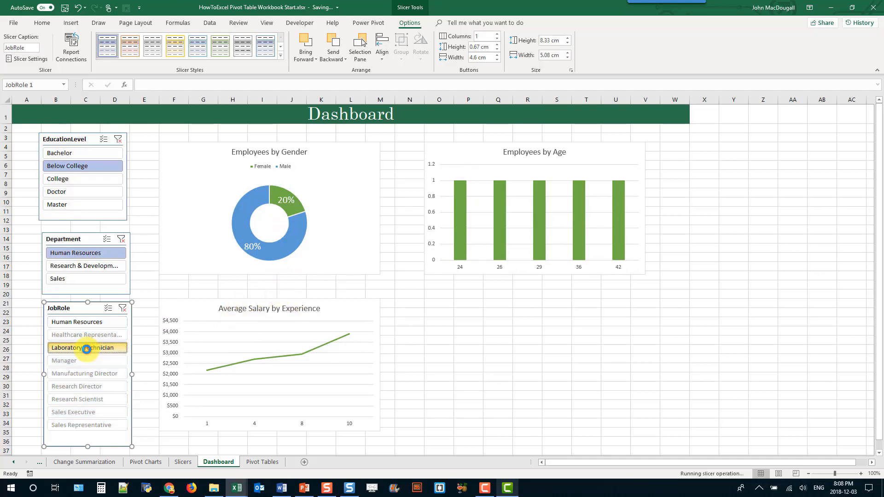
pyautogui.click(123, 308)
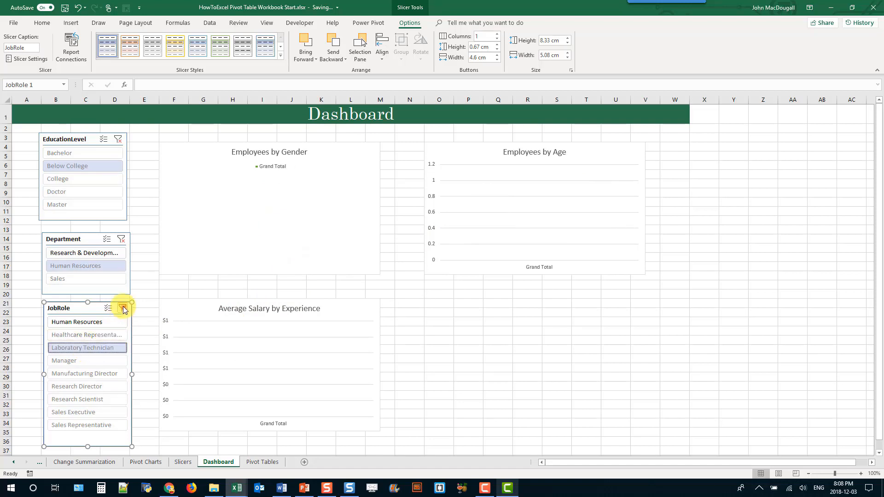
pyautogui.click(121, 240)
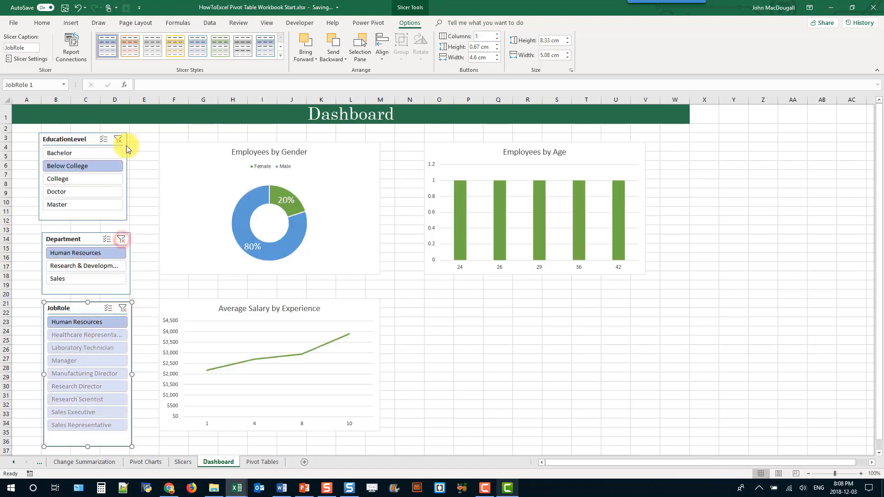
pyautogui.click(117, 140)
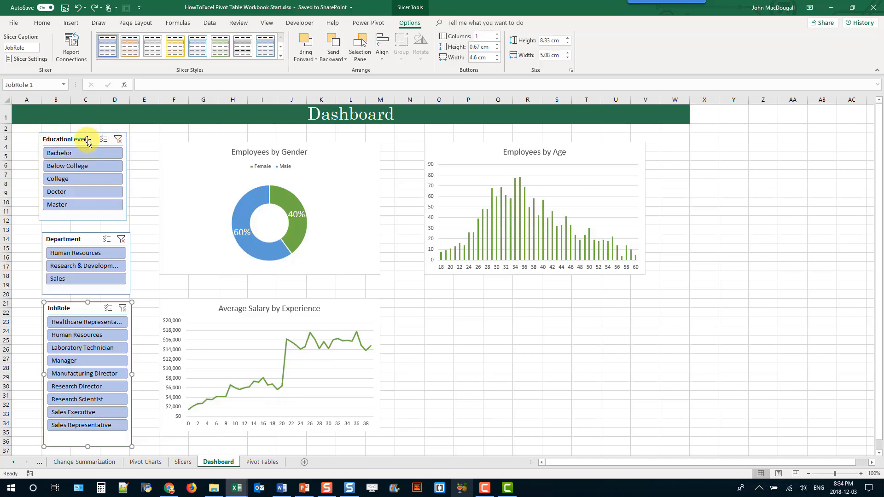
# Apply the first Dark slicer style, in solid blue, to the EducationLevel, Department and JobRole slicers together
pyautogui.click(87, 139)
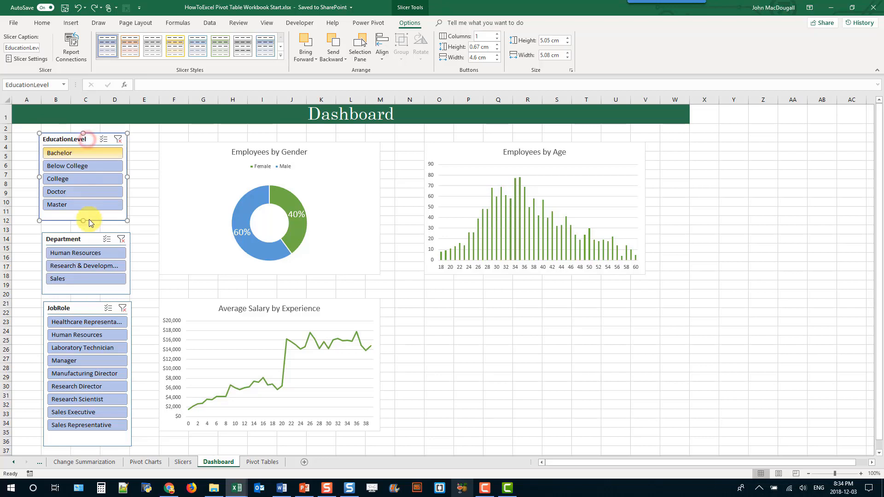
pyautogui.keyDown('ctrl'); pyautogui.click(83, 240); pyautogui.keyUp('ctrl')
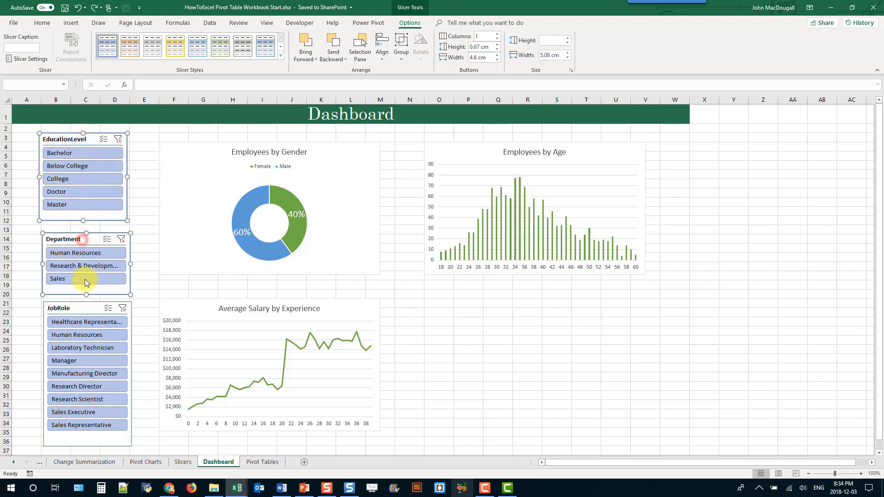
pyautogui.keyDown('ctrl'); pyautogui.click(80, 307); pyautogui.keyUp('ctrl')
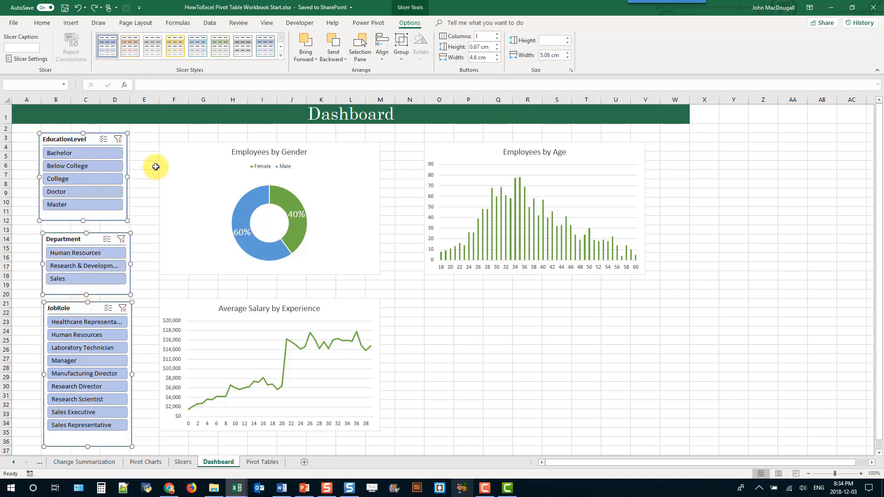
pyautogui.click(407, 26)
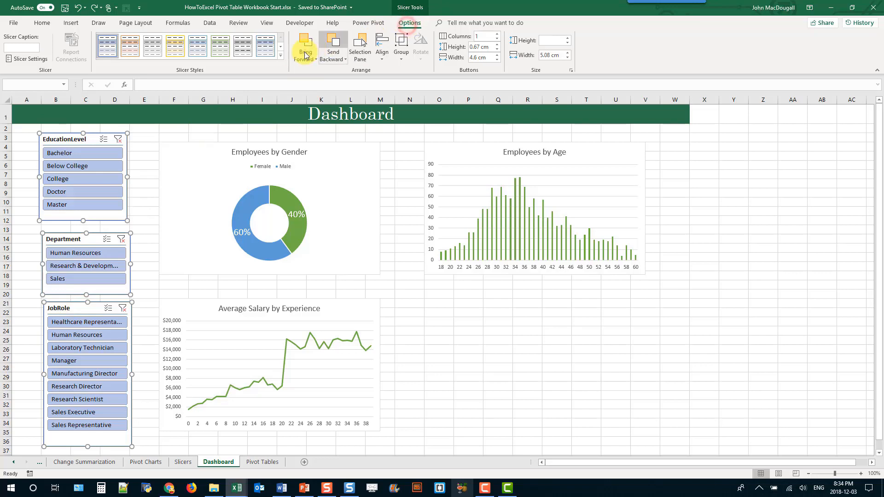
pyautogui.click(280, 56)
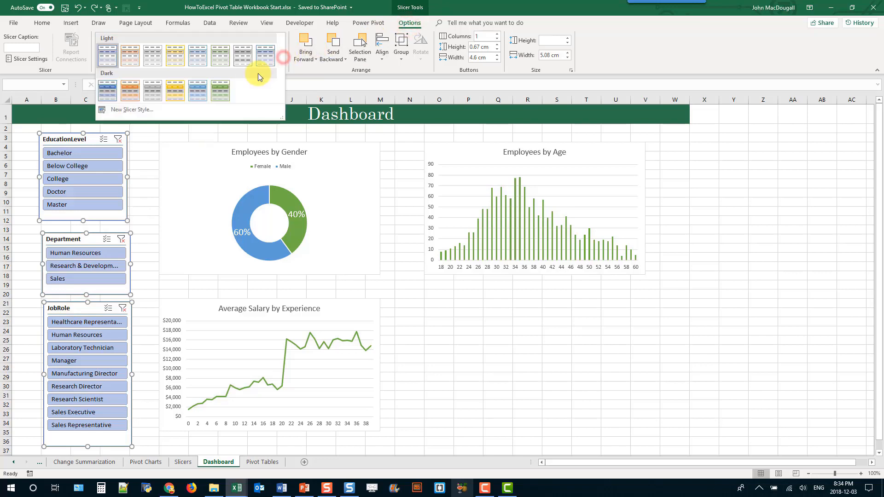
pyautogui.click(108, 95)
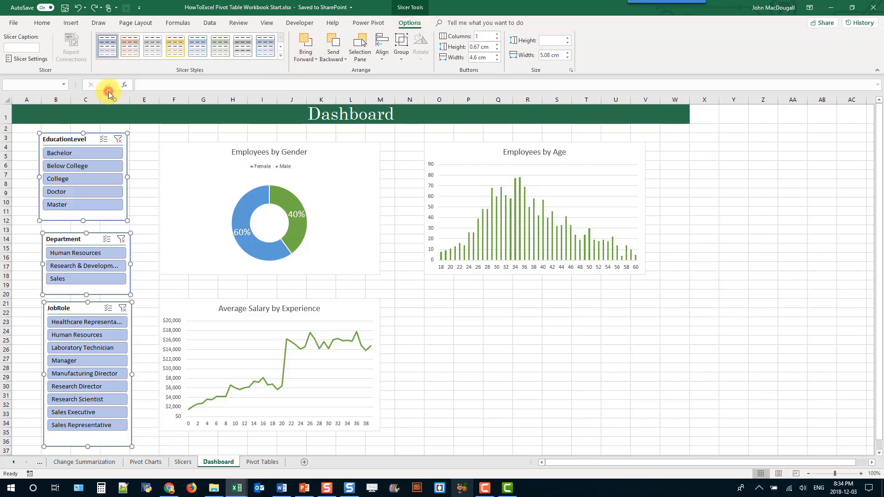
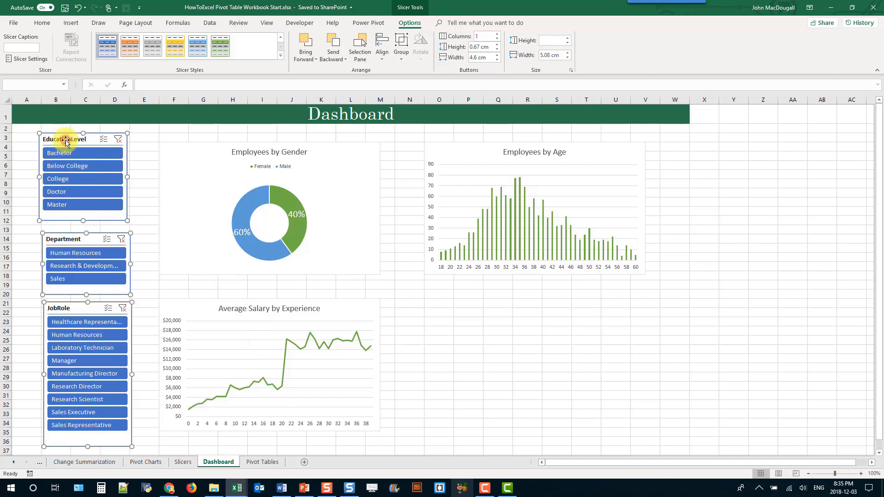
# Select all charts and slicers on the Dashboard sheet and turn on Snap to Grid
pyautogui.click(166, 152)
pyautogui.hotkey('ctrl', 'a')
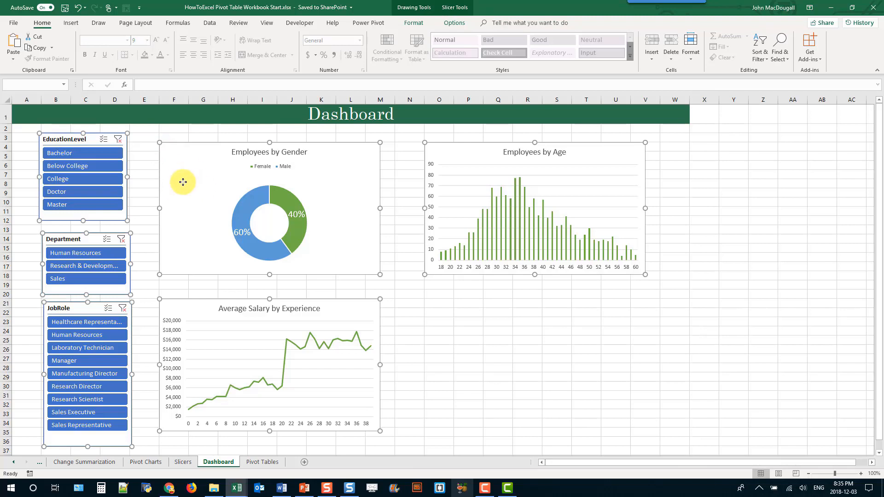
pyautogui.click(453, 24)
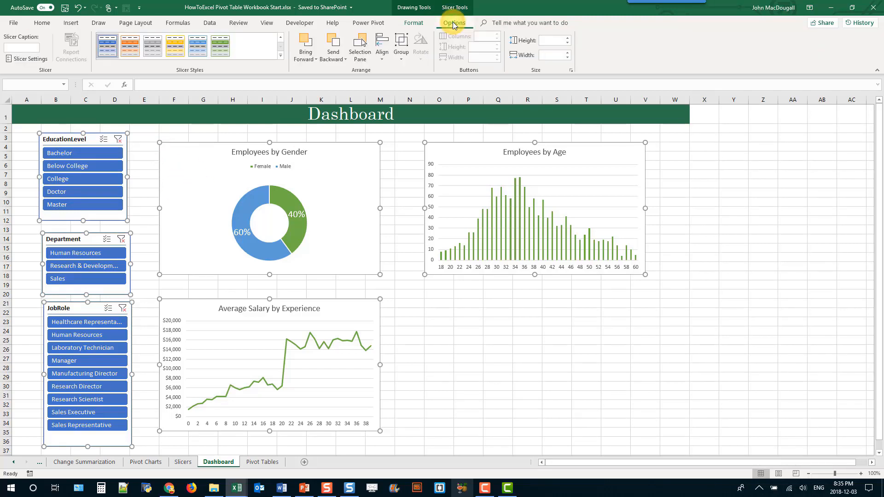
pyautogui.click(381, 56)
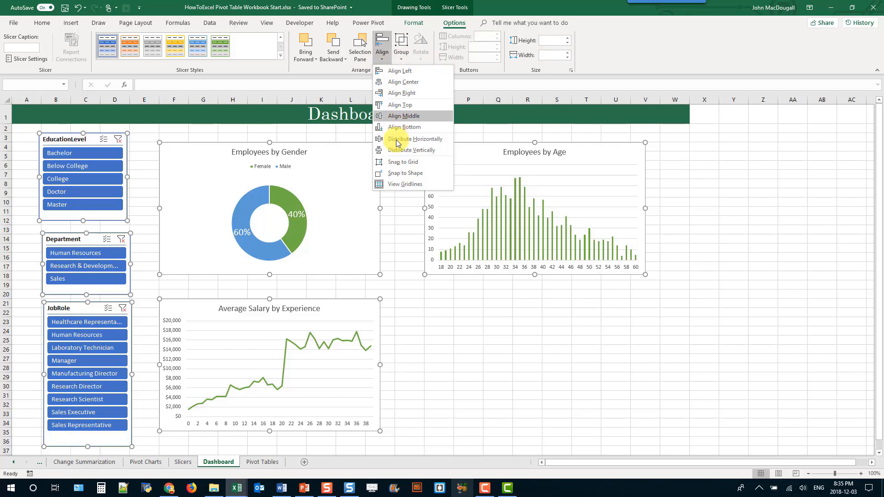
pyautogui.click(424, 162)
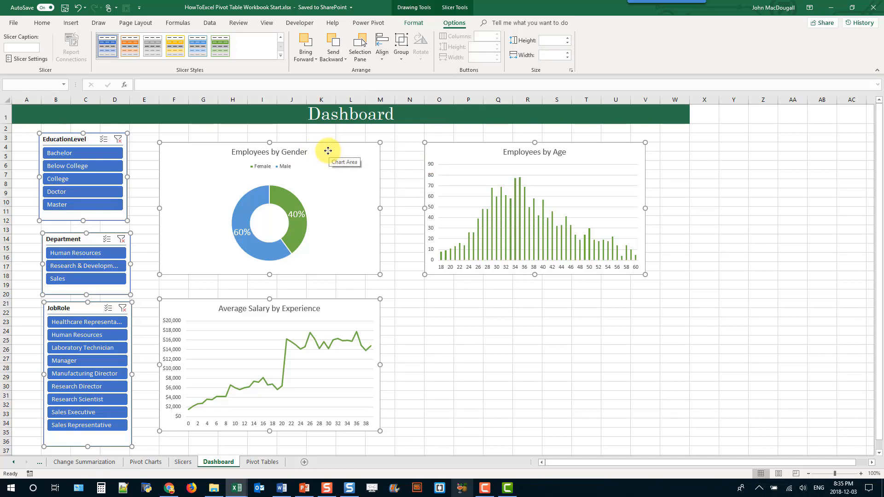
# Move the Employees by Gender chart so its upper-left corner snaps to cell F3
pyautogui.click(176, 150)
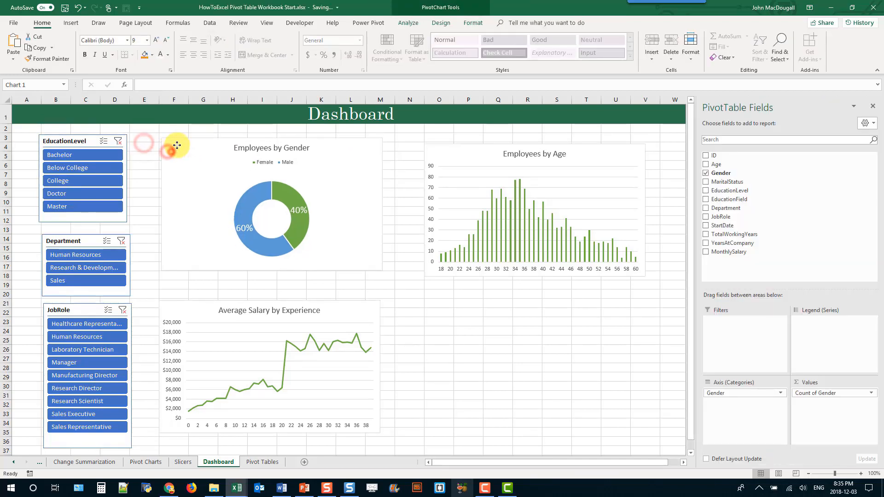
pyautogui.moveTo(178, 142); pyautogui.dragTo(170, 141)
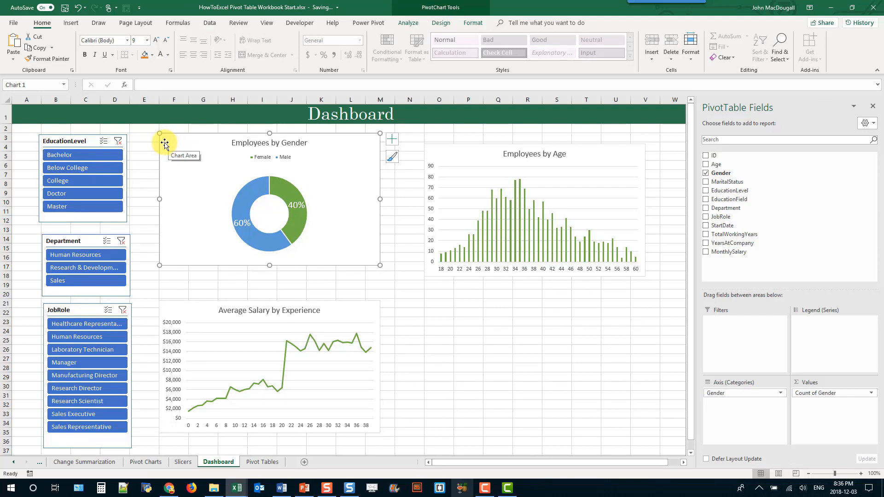
pyautogui.moveTo(169, 145)
pyautogui.mouseDown()
pyautogui.moveTo(197, 143)
pyautogui.moveTo(171, 144)
pyautogui.mouseUp()
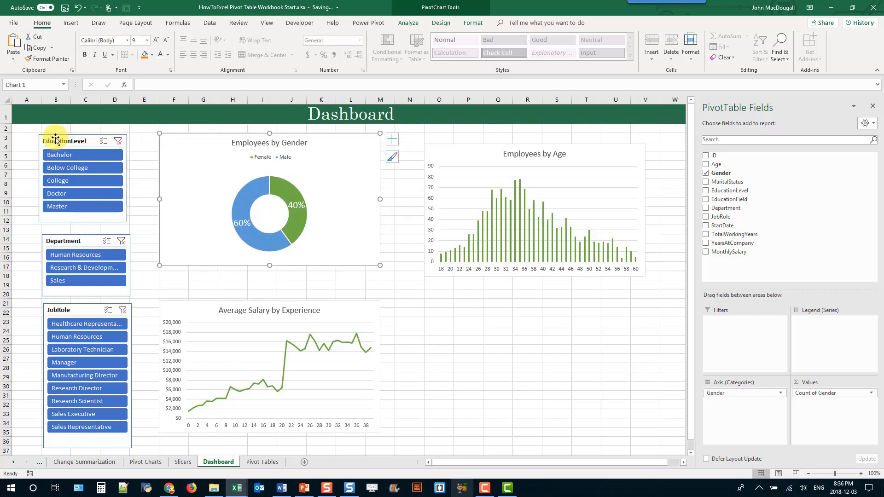
# Set the width of column A to 3
pyautogui.click(33, 99)
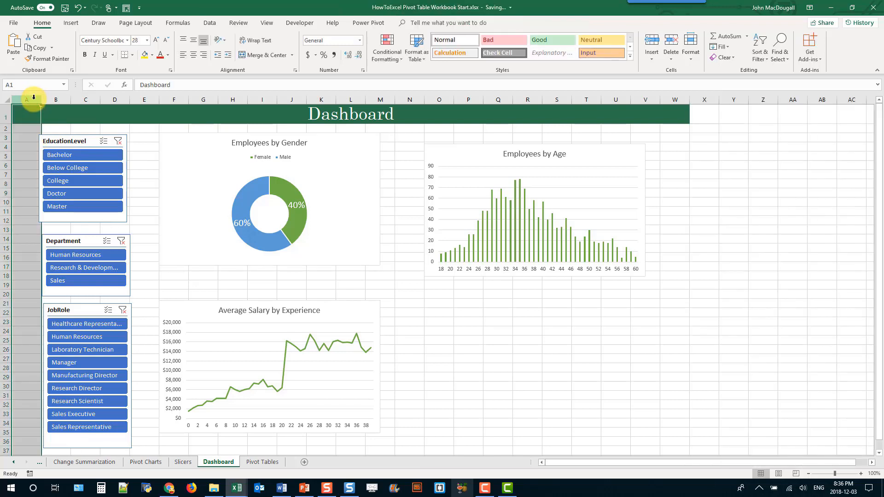
pyautogui.rightClick(34, 98)
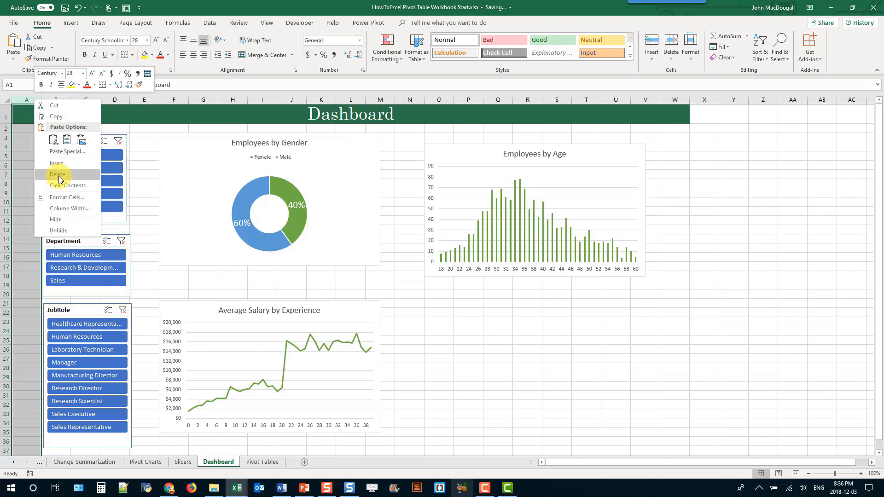
pyautogui.click(67, 209)
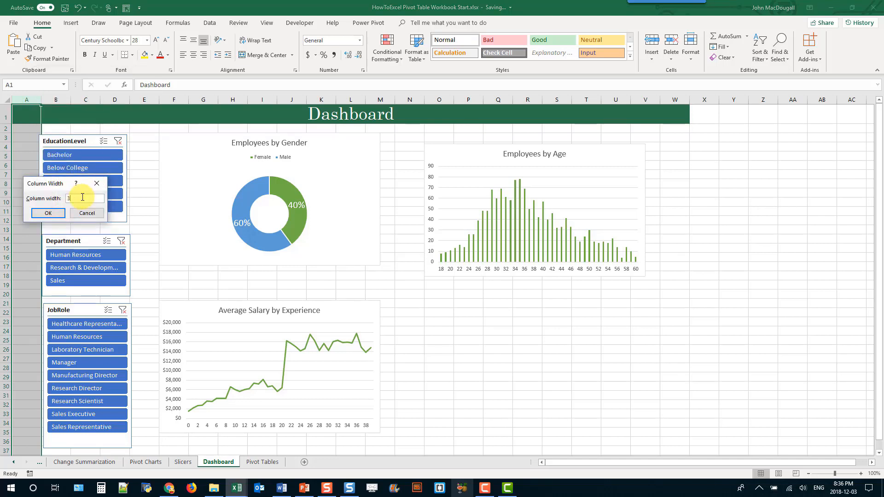
pyautogui.press('Return')
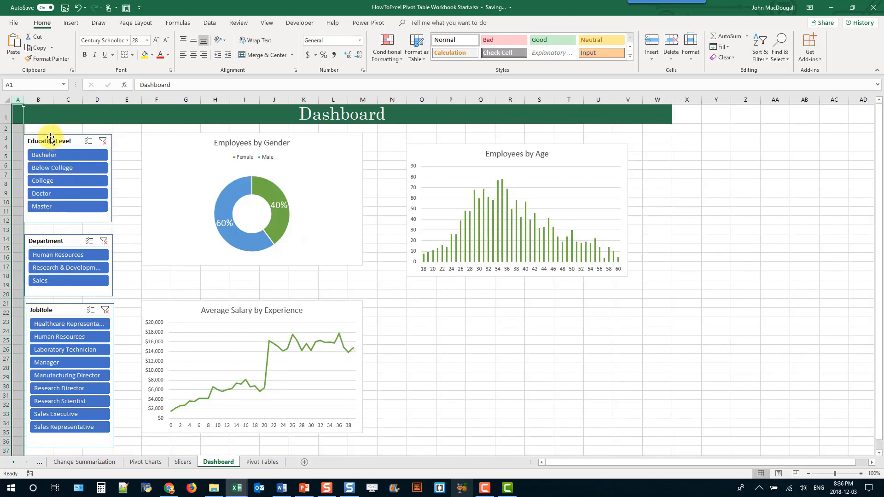
# Stack the EducationLevel, Department and JobRole slicers without gaps in columns B to D, starting at rows 3, 12 and 18 and ending at row 32
pyautogui.moveTo(52, 138); pyautogui.dragTo(51, 137)
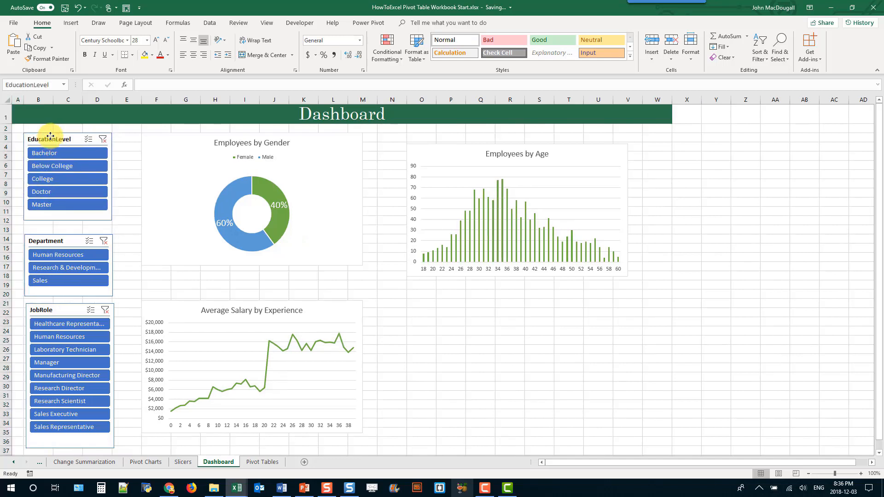
pyautogui.moveTo(55, 237)
pyautogui.mouseDown()
pyautogui.moveTo(68, 217)
pyautogui.moveTo(56, 230)
pyautogui.moveTo(56, 221)
pyautogui.mouseUp()
pyautogui.click(54, 215)
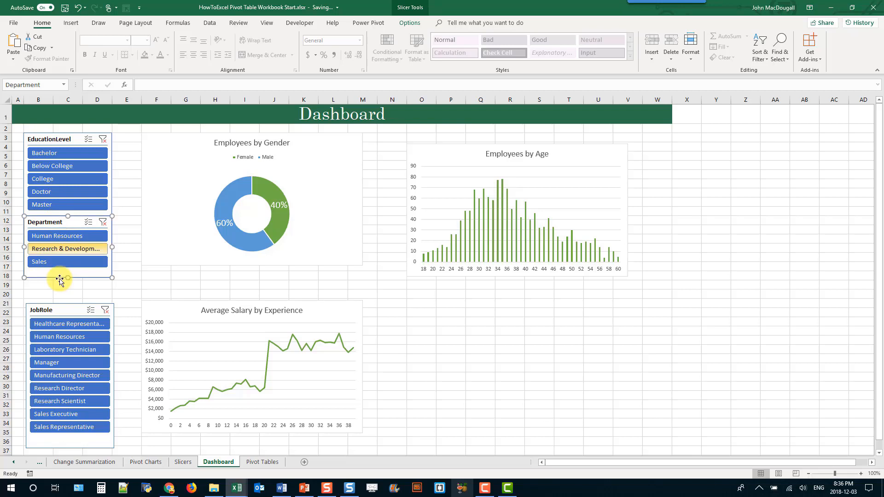
pyautogui.moveTo(69, 271); pyautogui.dragTo(69, 270)
pyautogui.moveTo(69, 305); pyautogui.dragTo(63, 275)
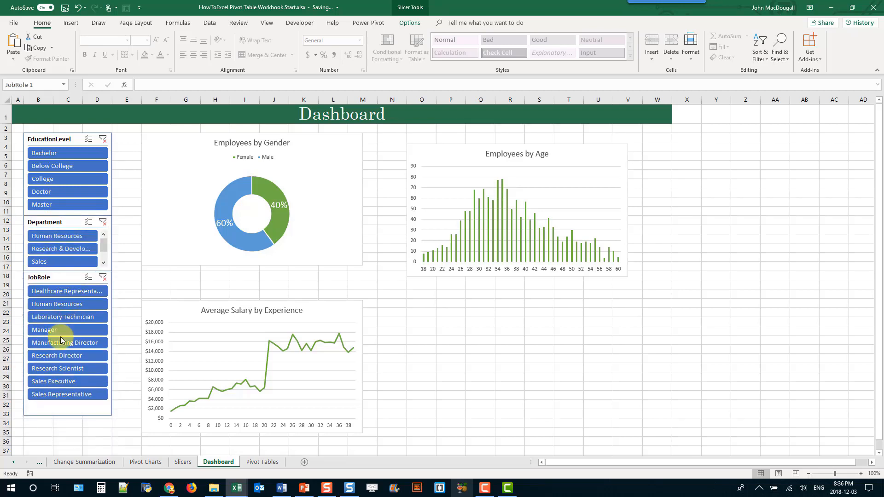
pyautogui.moveTo(66, 414); pyautogui.dragTo(67, 406)
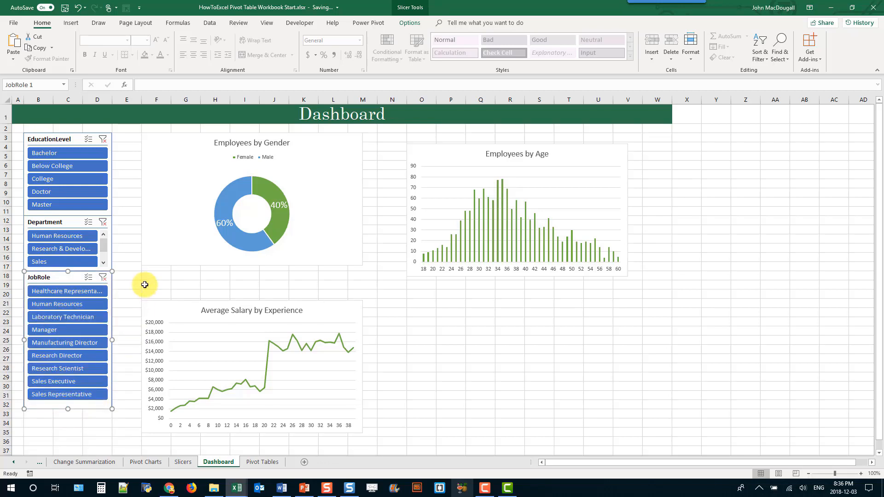
# Set the width of column E to 3
pyautogui.click(127, 97)
pyautogui.rightClick(127, 97)
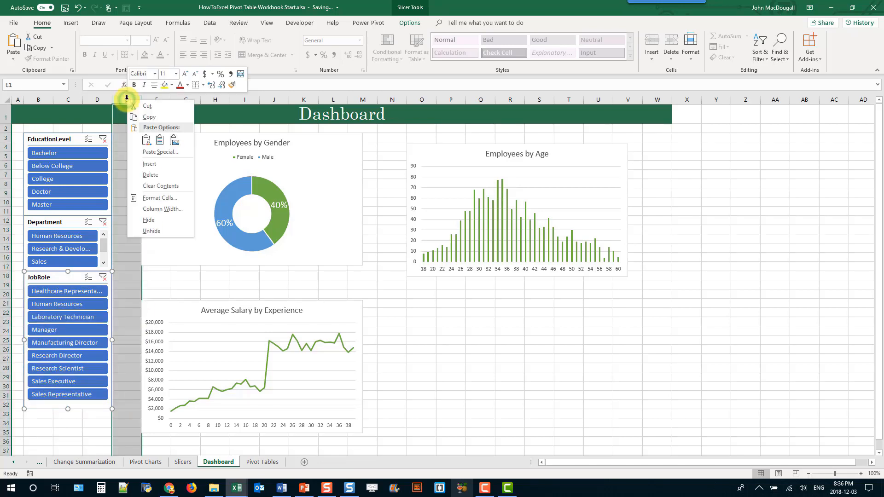
pyautogui.click(148, 208)
pyautogui.write('3')
pyautogui.press('Return')
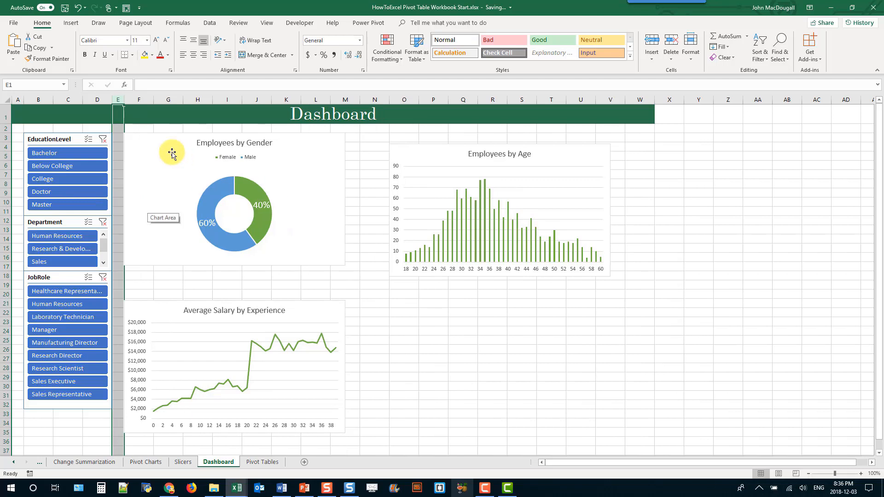
# Move the Average Salary by Experience chart to cell F18 and resize it to extend through column U and row 32
pyautogui.click(144, 129)
pyautogui.click(144, 135)
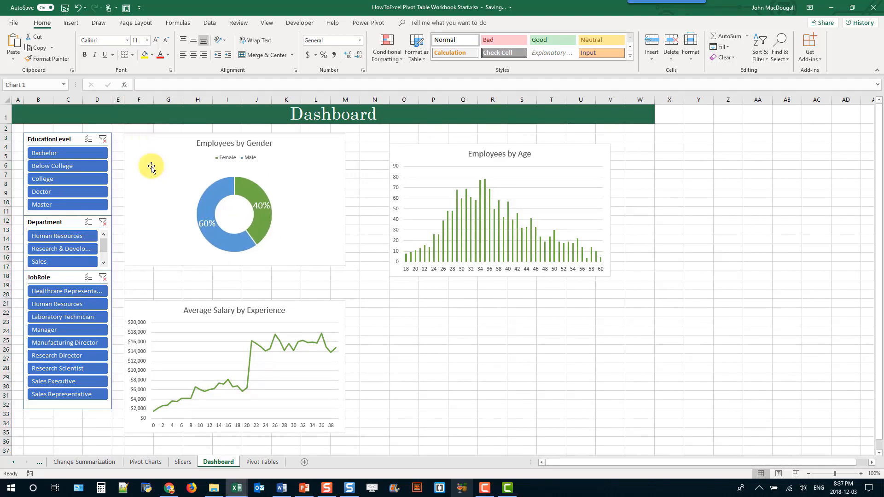
pyautogui.moveTo(138, 306); pyautogui.dragTo(137, 277)
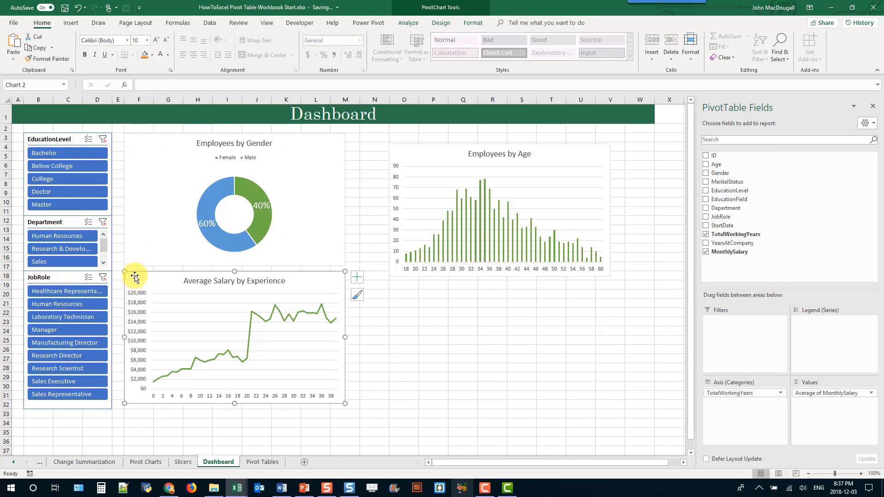
pyautogui.moveTo(235, 404); pyautogui.dragTo(234, 409)
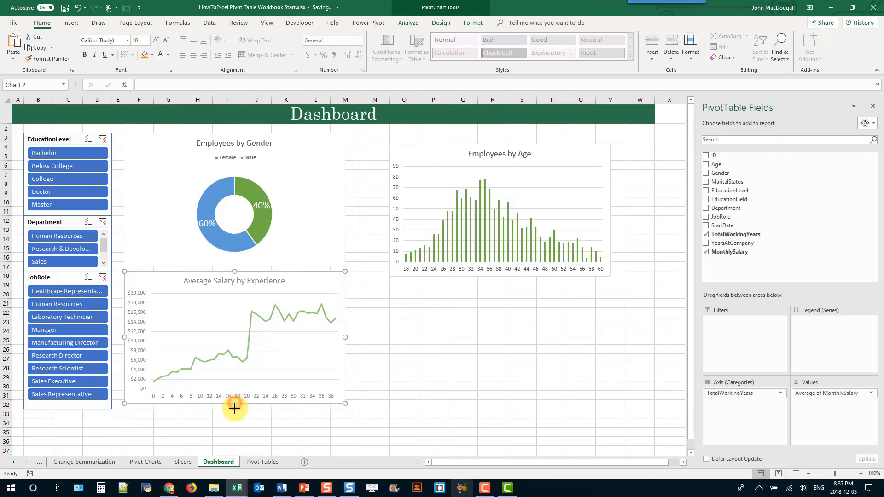
pyautogui.moveTo(346, 343); pyautogui.dragTo(591, 345)
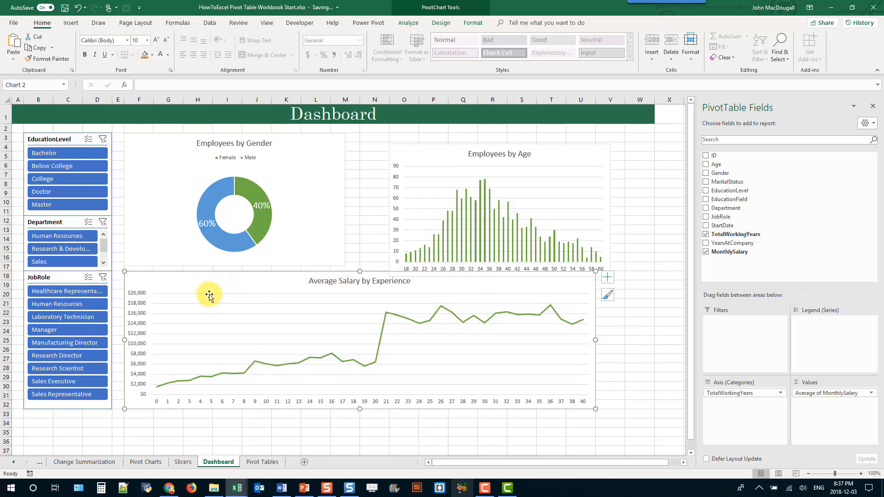
# Resize the Employees by Gender chart to end at column L and row 16
pyautogui.click(203, 257)
pyautogui.moveTo(236, 266); pyautogui.dragTo(236, 261)
pyautogui.moveTo(345, 197); pyautogui.dragTo(335, 199)
# Move the Employees by Age chart to cell N3 and resize it to end at column U and row 16
pyautogui.moveTo(399, 144); pyautogui.dragTo(366, 135)
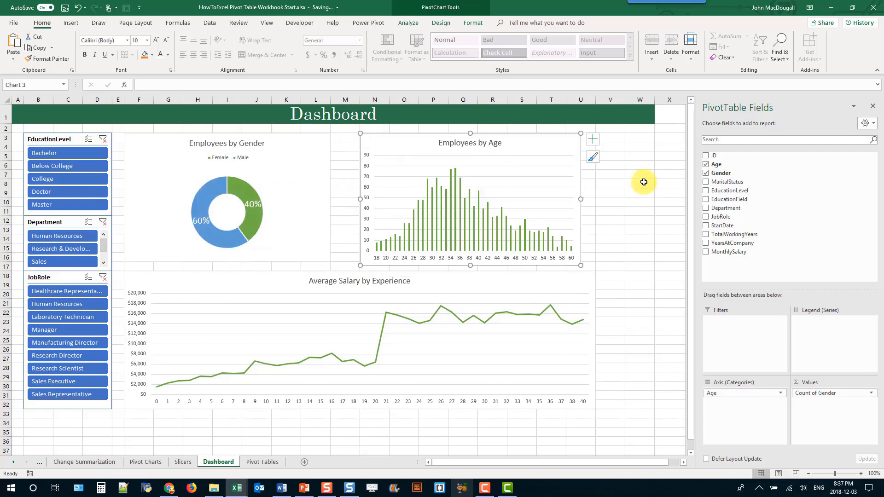
pyautogui.moveTo(581, 198); pyautogui.dragTo(595, 198)
pyautogui.moveTo(478, 265); pyautogui.dragTo(478, 262)
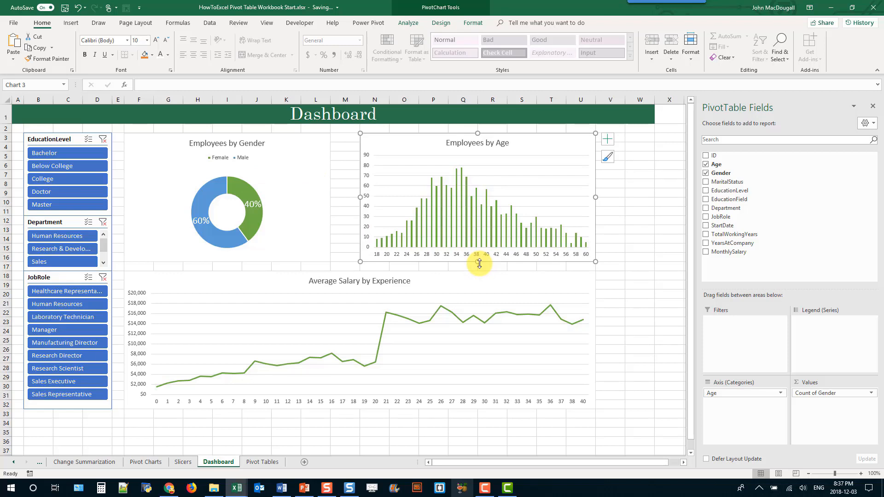
pyautogui.click(342, 243)
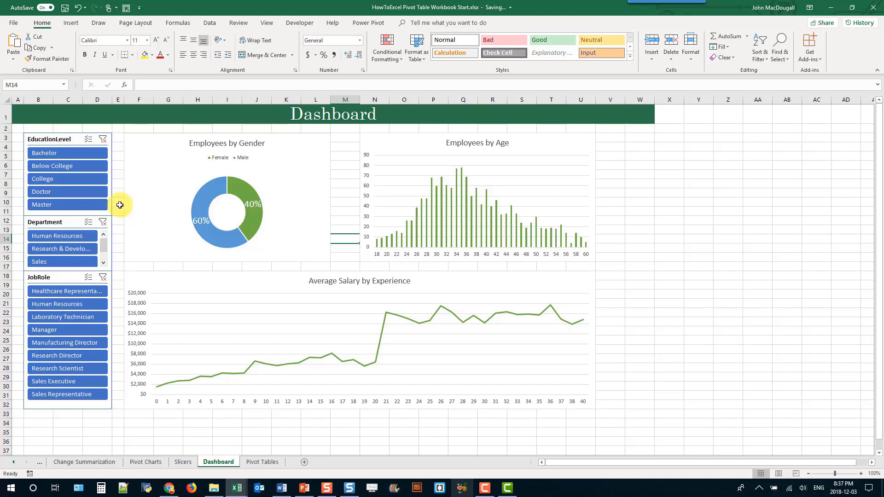
# Disable resizing and moving for the EducationLevel, Department and JobRole slicers together
pyautogui.moveTo(67, 137)
pyautogui.mouseDown()
pyautogui.moveTo(79, 136)
pyautogui.moveTo(67, 136)
pyautogui.mouseUp()
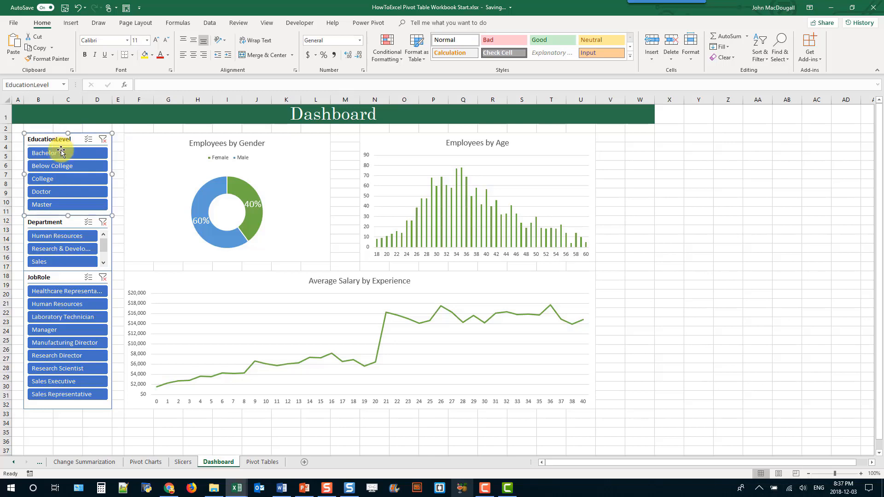
pyautogui.keyDown('ctrl'); pyautogui.click(57, 220); pyautogui.keyUp('ctrl')
pyautogui.keyDown('ctrl'); pyautogui.click(54, 277); pyautogui.keyUp('ctrl')
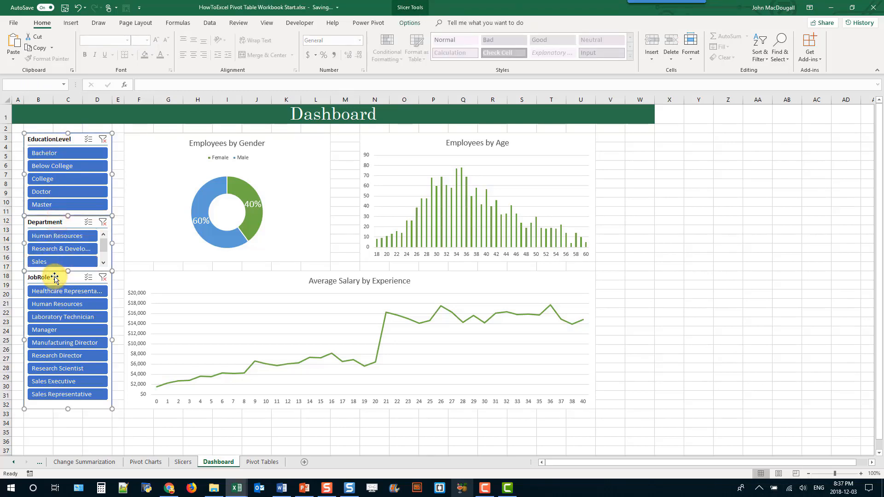
pyautogui.rightClick(55, 277)
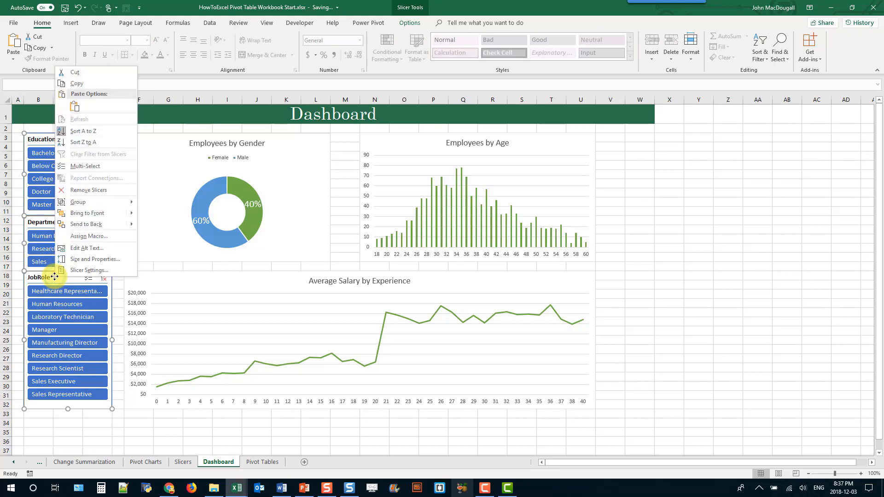
pyautogui.click(76, 259)
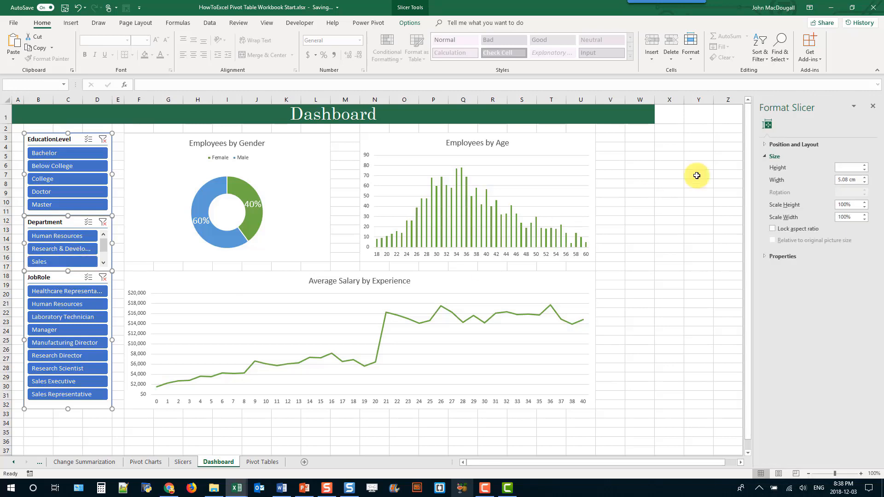
pyautogui.click(767, 144)
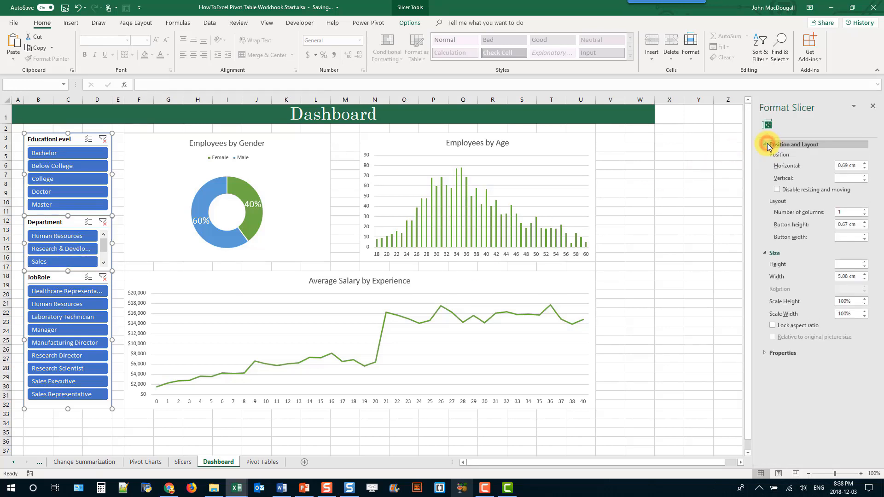
pyautogui.click(778, 190)
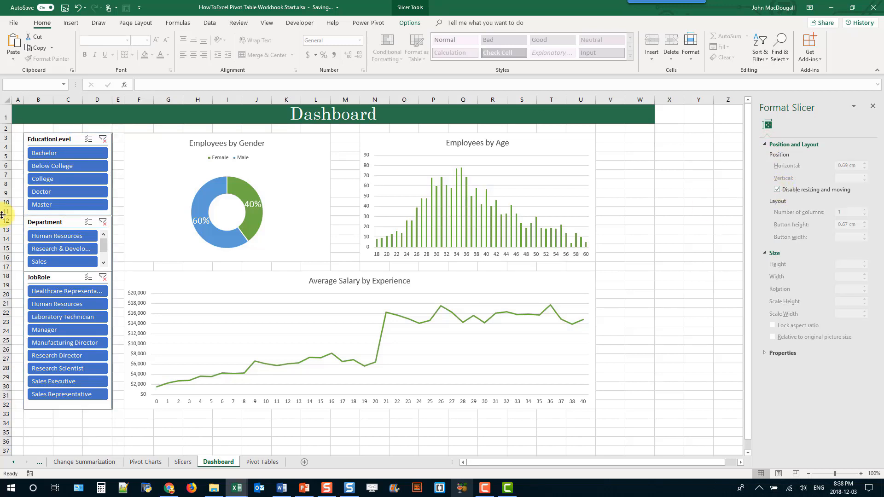
# Try to move the EducationLevel slicer, and filter the charts with it by College and finally by Doctor
pyautogui.moveTo(55, 137); pyautogui.dragTo(64, 138)
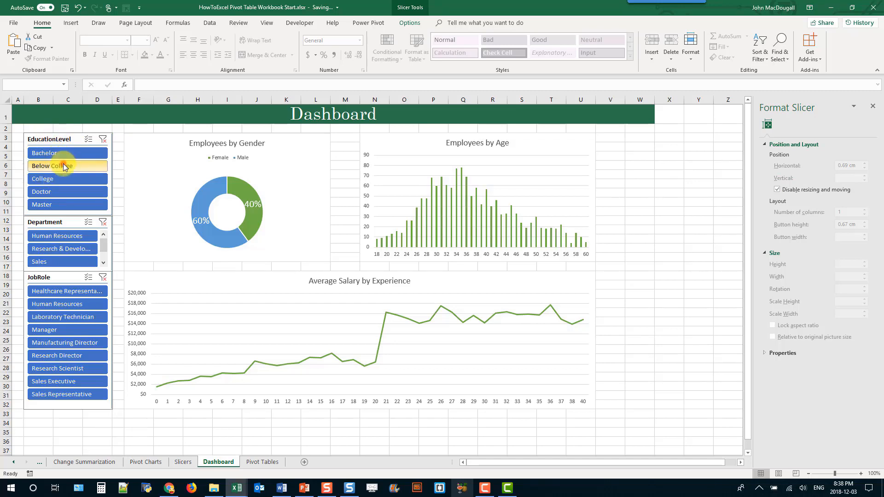
pyautogui.click(63, 179)
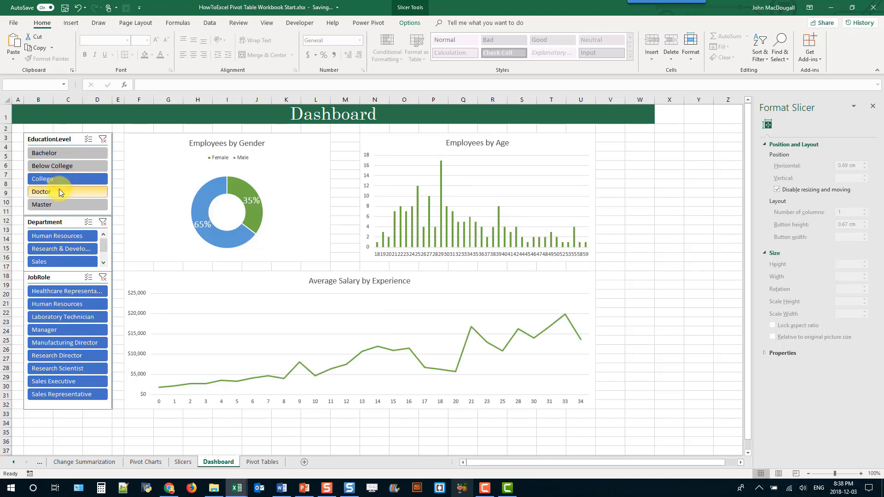
pyautogui.click(59, 190)
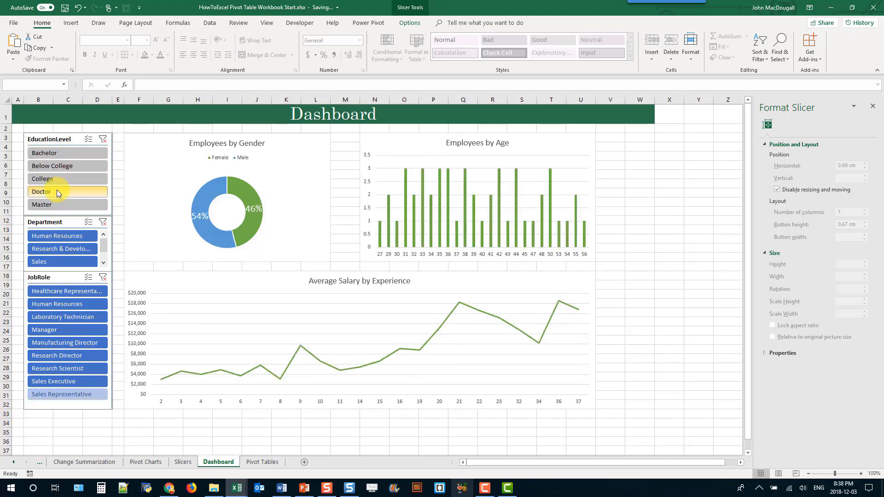
# Set the width of column V to 3
pyautogui.click(639, 99)
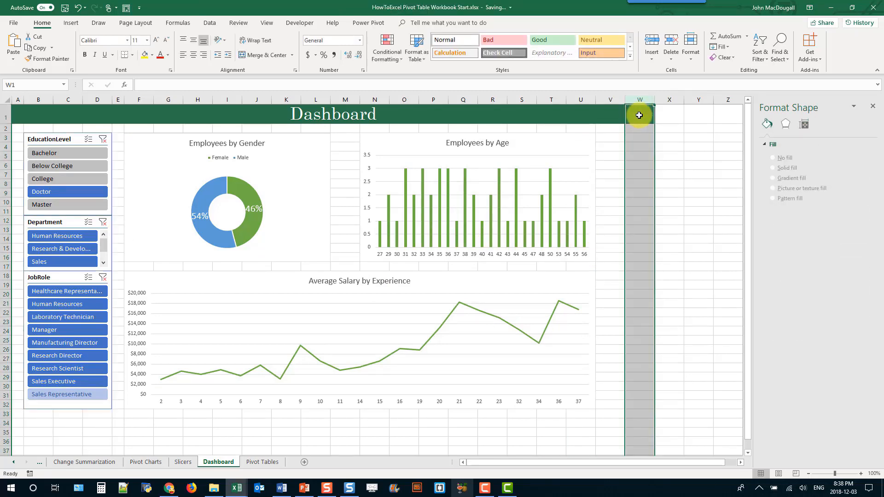
pyautogui.click(611, 100)
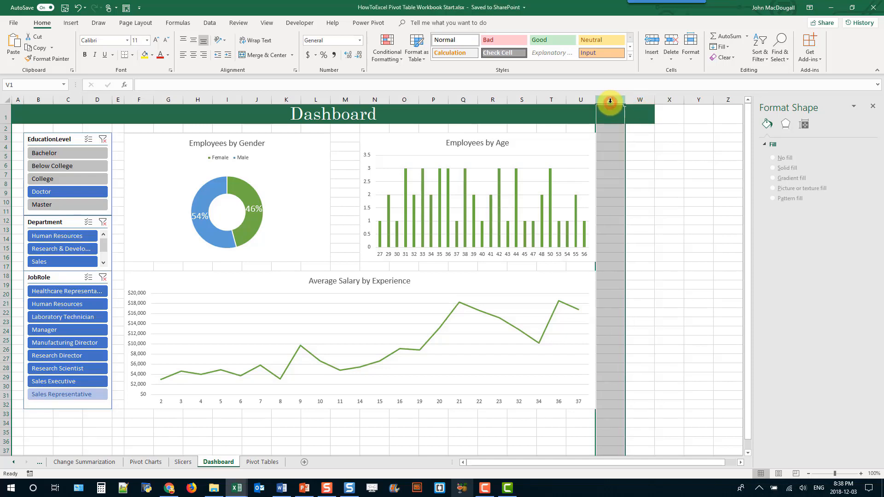
pyautogui.rightClick(611, 100)
pyautogui.click(626, 213)
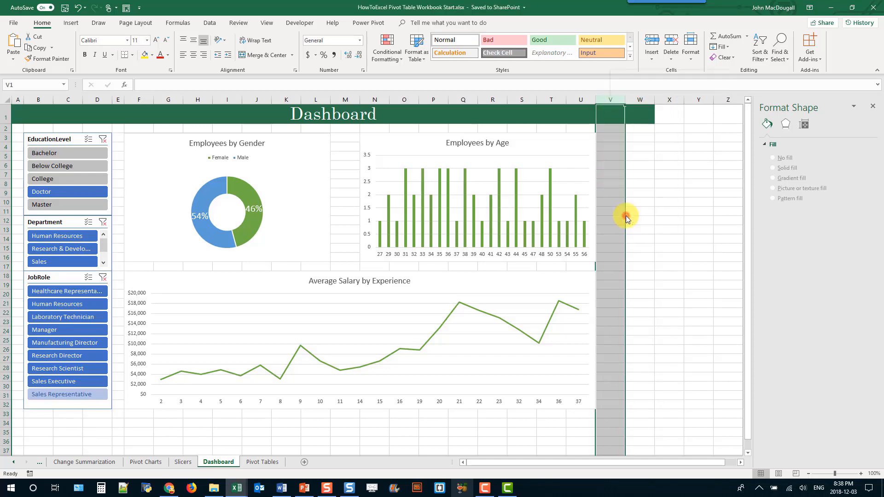
pyautogui.write('3')
pyautogui.press('Return')
# Hide all columns from W to the last column of the sheet
pyautogui.click(628, 99)
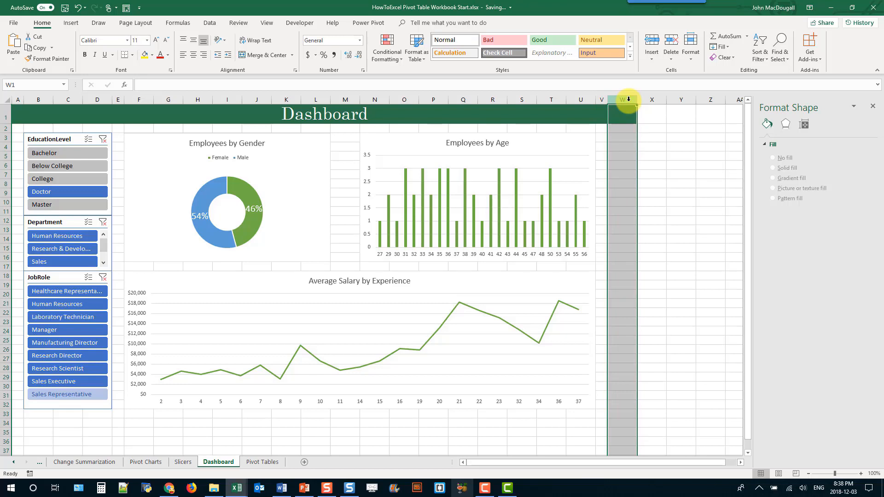
pyautogui.hotkey('ctrl', 'shift', 'Right')
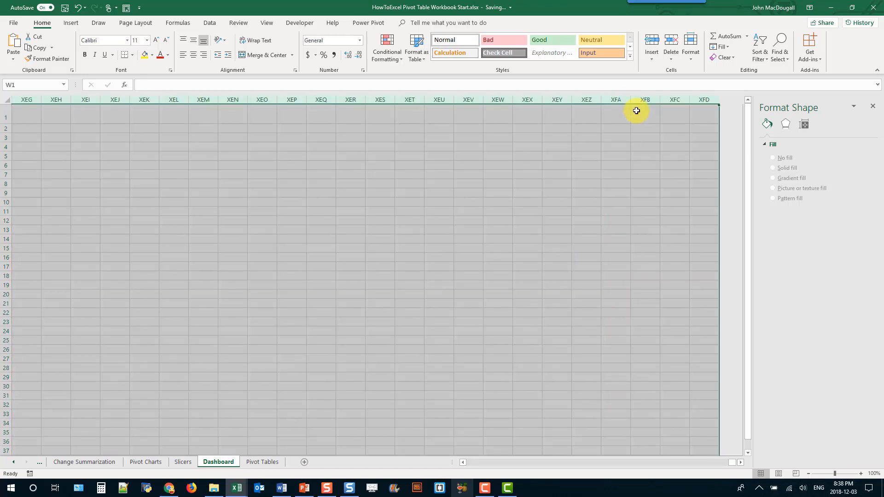
pyautogui.rightClick(621, 98)
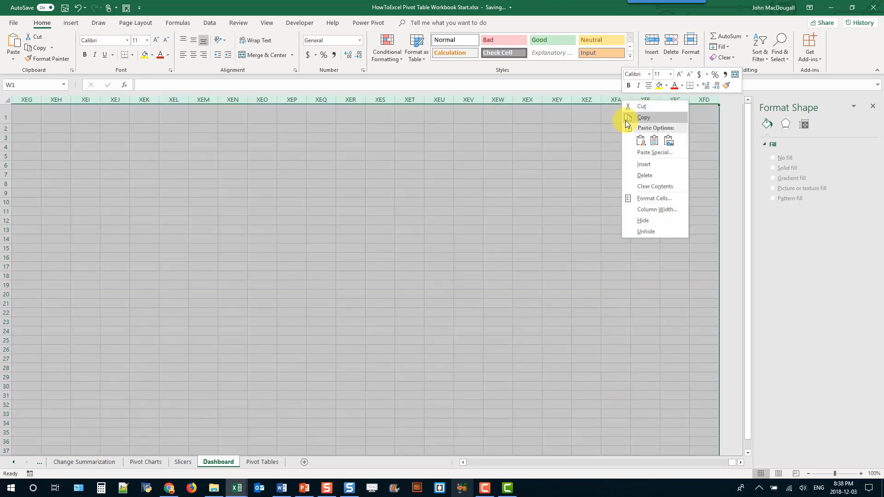
pyautogui.click(637, 221)
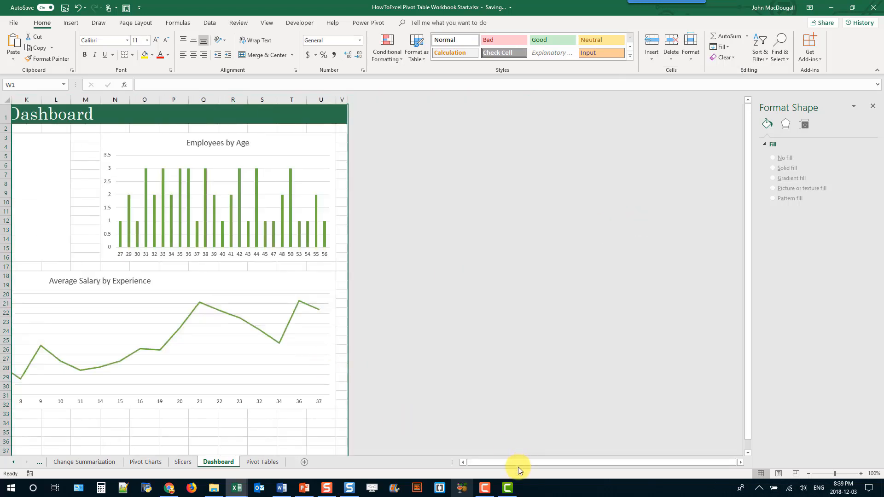
pyautogui.moveTo(462, 461); pyautogui.dragTo(460, 463)
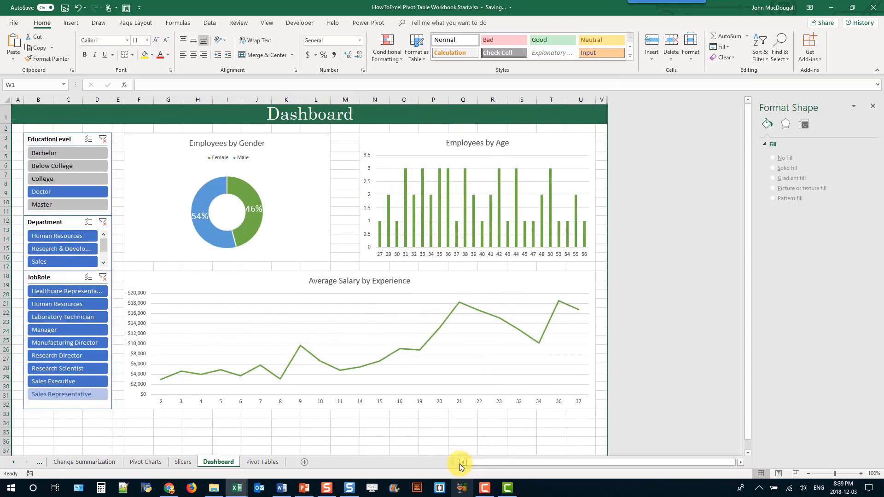
# Hide all rows from 34 down to the end of the sheet
pyautogui.click(7, 423)
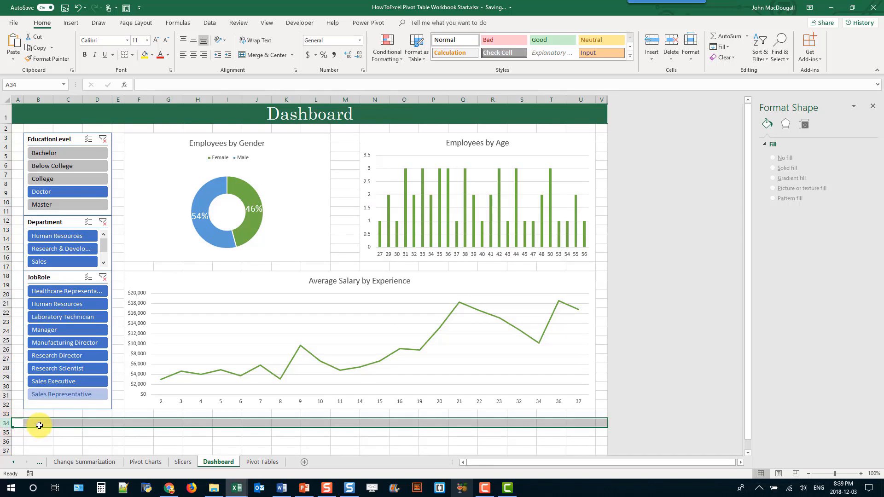
pyautogui.hotkey('ctrl', 'shift', 'Down')
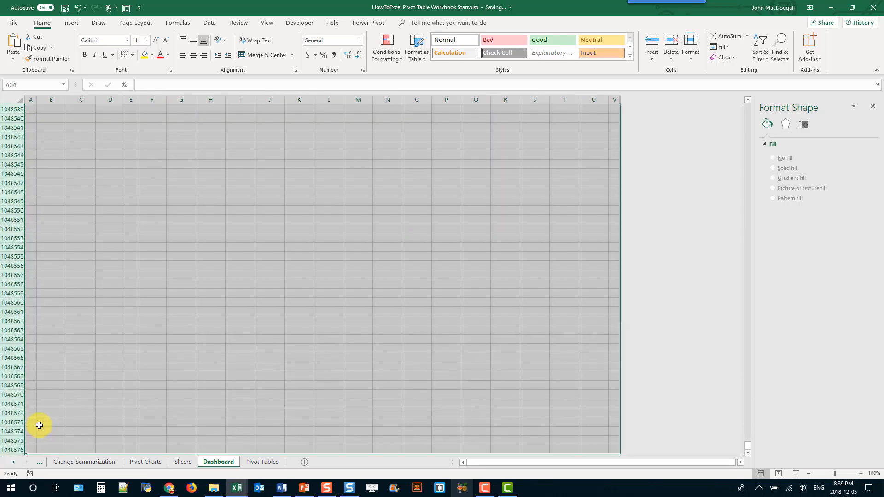
pyautogui.rightClick(23, 354)
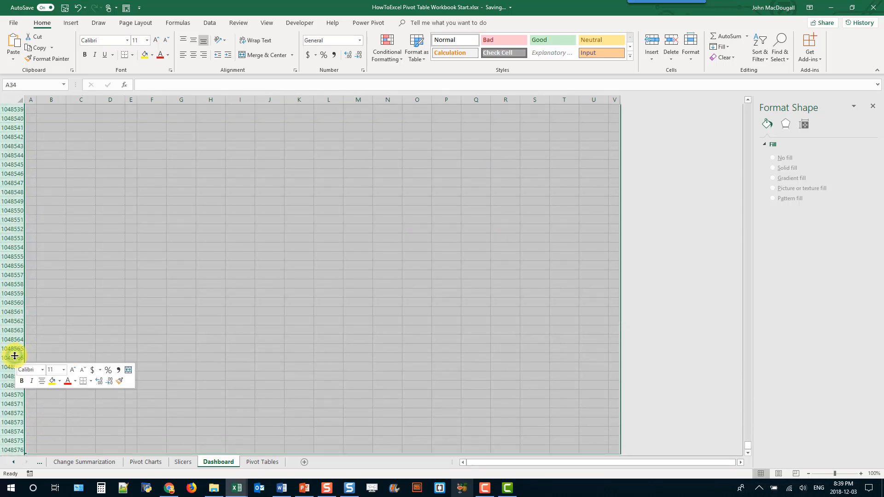
pyautogui.click(32, 338)
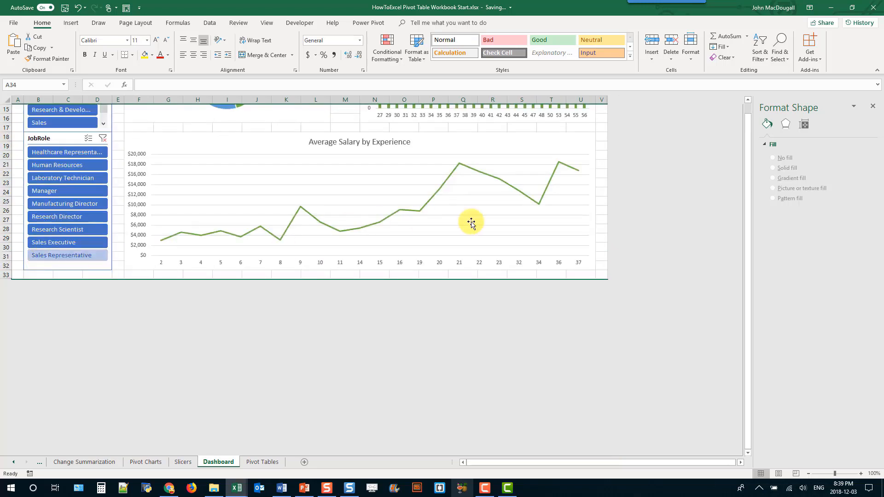
pyautogui.moveTo(747, 148); pyautogui.dragTo(758, 111)
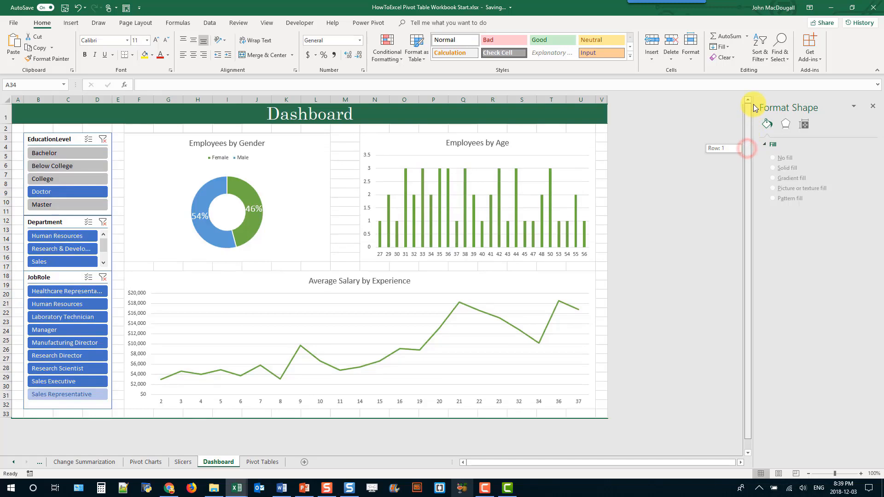